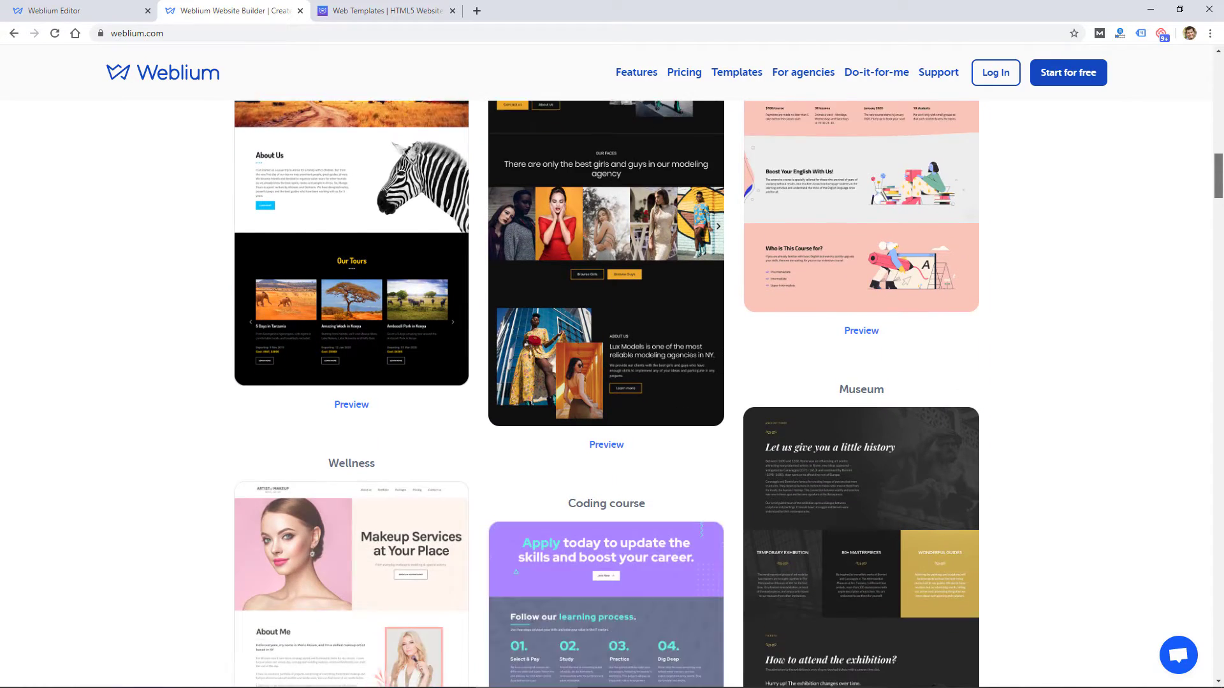
- Switch to the TemplateMonster tab and look at the All Products > Website Templates categories
{"action": "key", "text": "ctrl+Tab"}
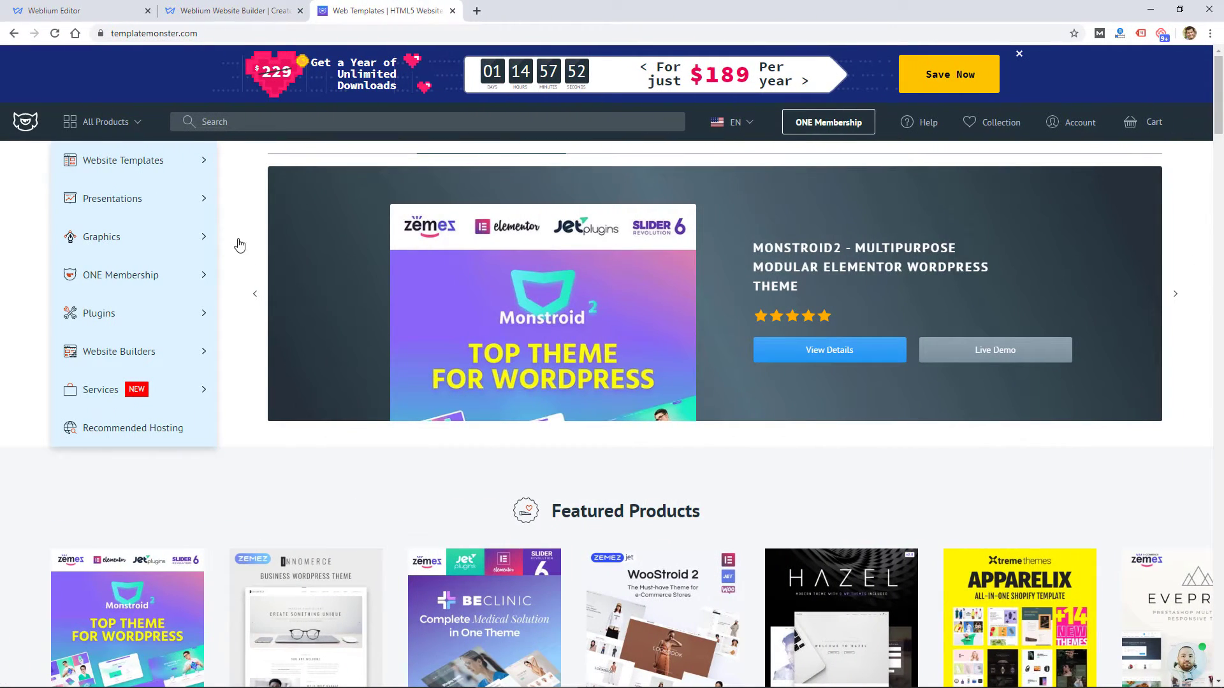
{"action": "mouse_move", "coordinate": [148, 171]}
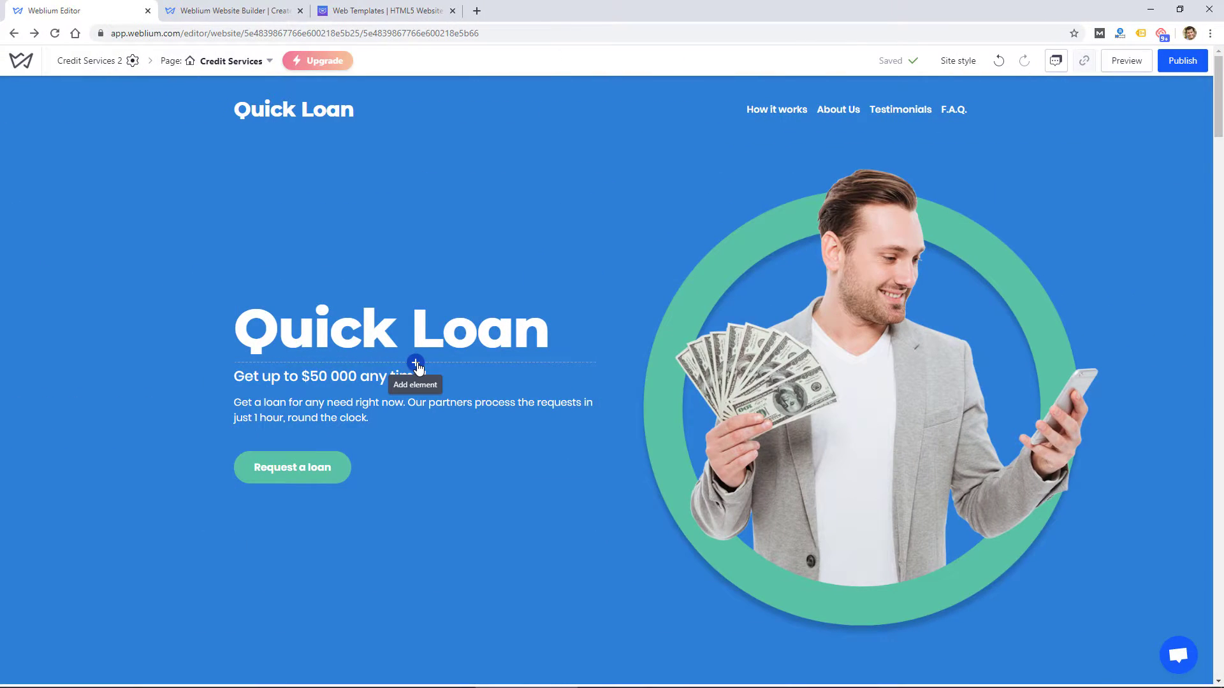
- Check the + Add element list under the Quick Loan heading, then dismiss it without adding anything
{"action": "left_click", "coordinate": [416, 364]}
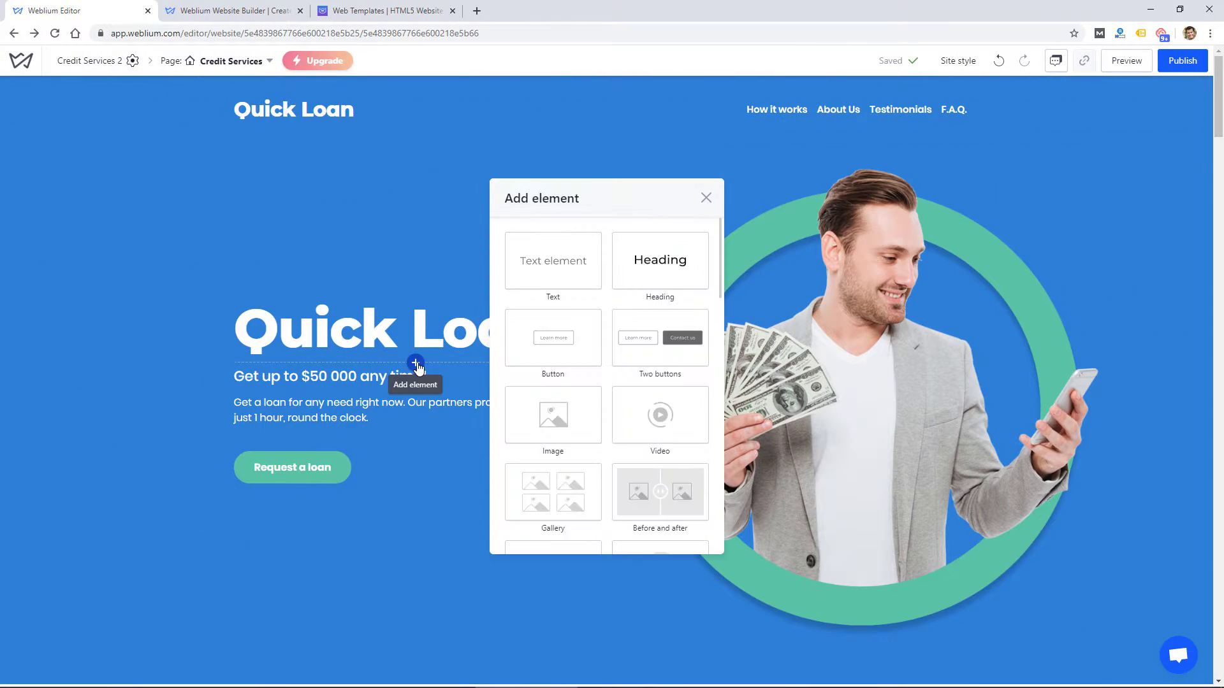
{"action": "left_click", "coordinate": [706, 197]}
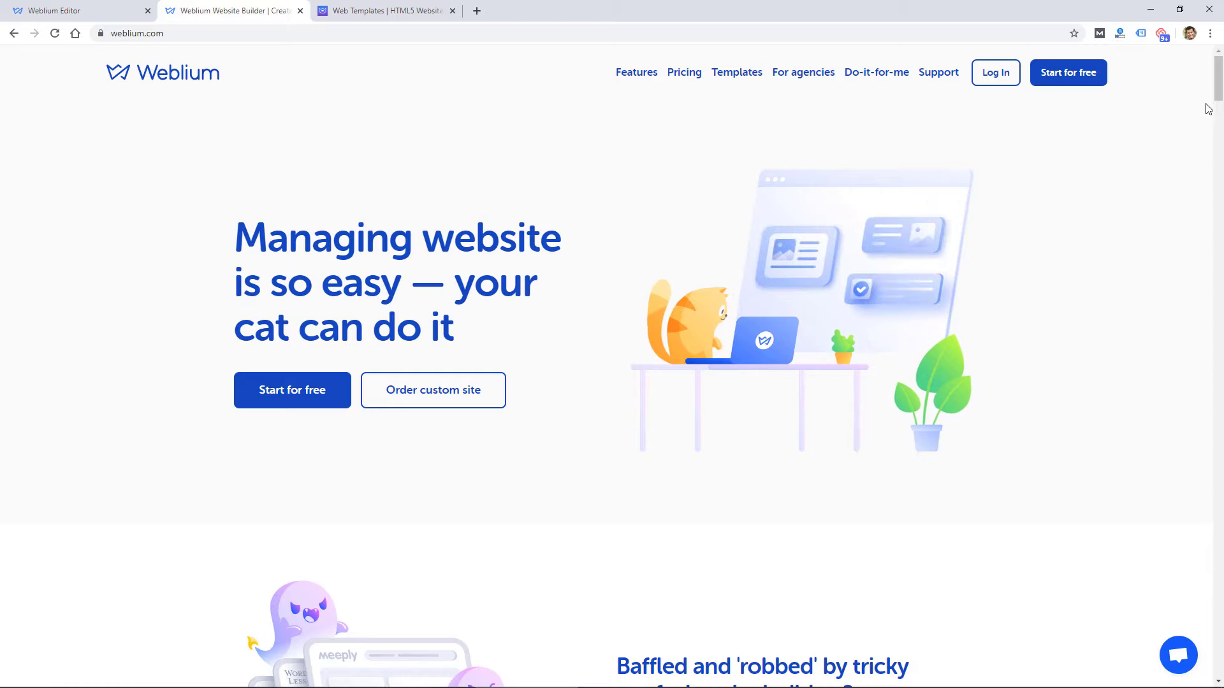
- Scroll weblium.com's gallery past the Traveling, Modeling agency, Wellness, Coding course and Museum templates
{"action": "left_click_drag", "start_coordinate": [1218, 95], "coordinate": [1219, 180]}
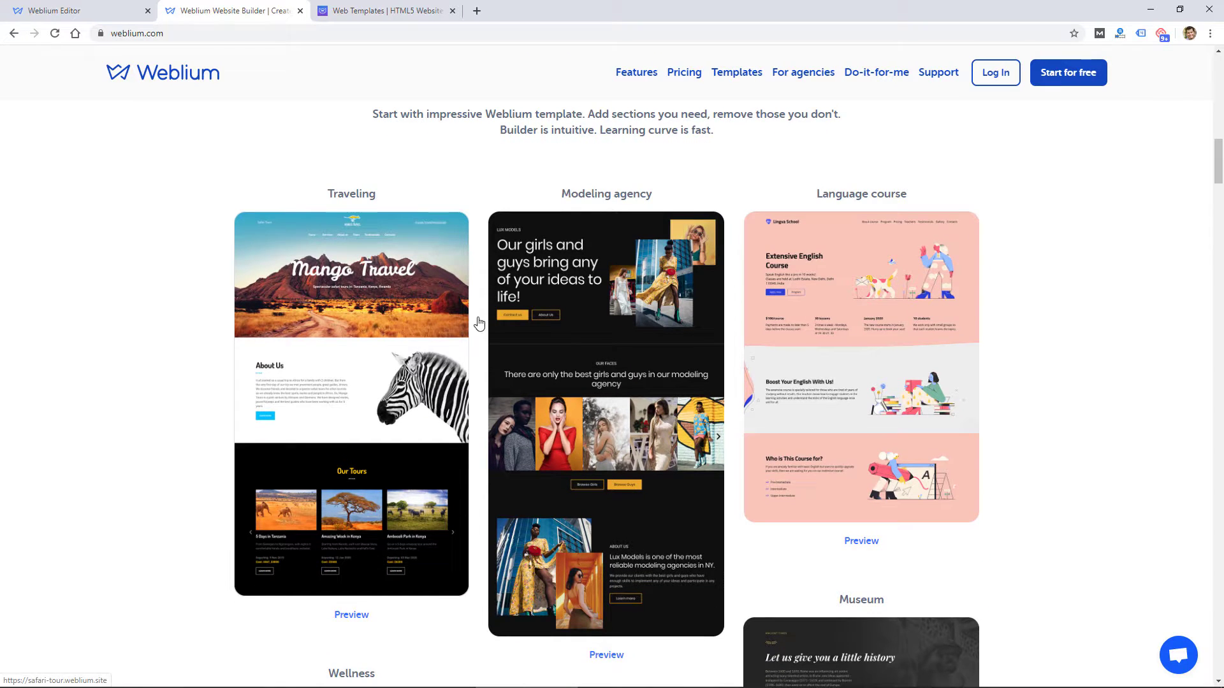
{"action": "scroll", "coordinate": [770, 341], "scroll_direction": "down", "scroll_amount": 7}
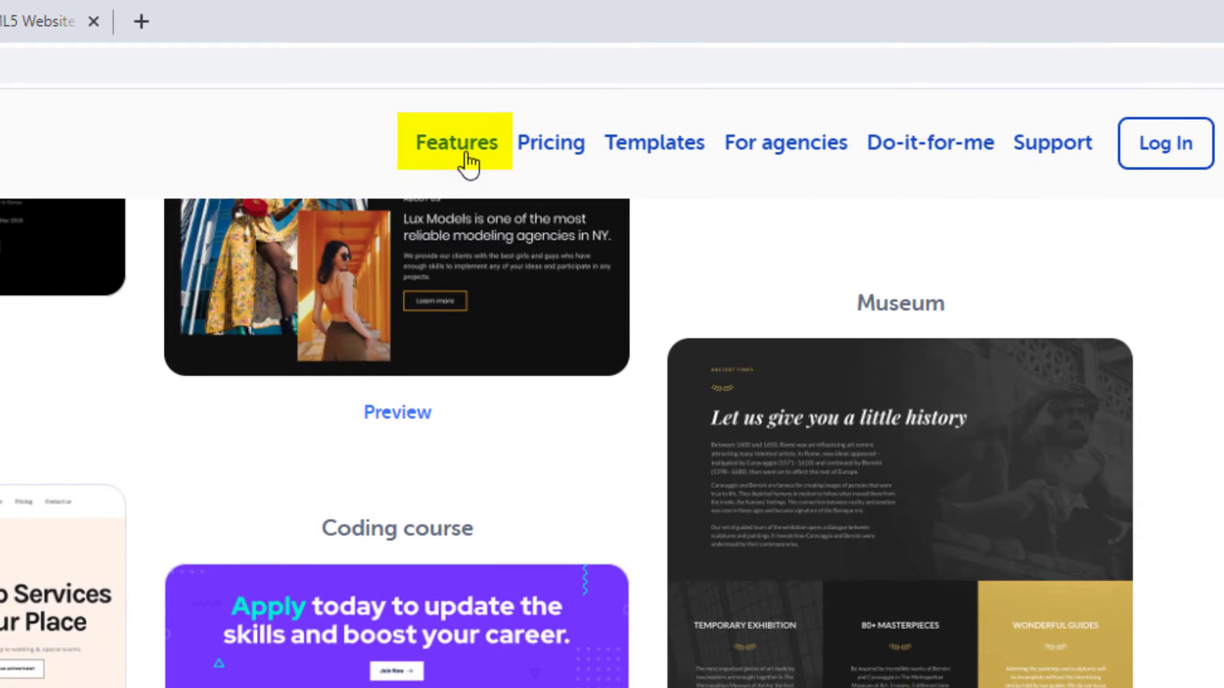
- Jump to the Features section and read down to the Free, Pro and Premium pricing plans
{"action": "left_click", "coordinate": [468, 163]}
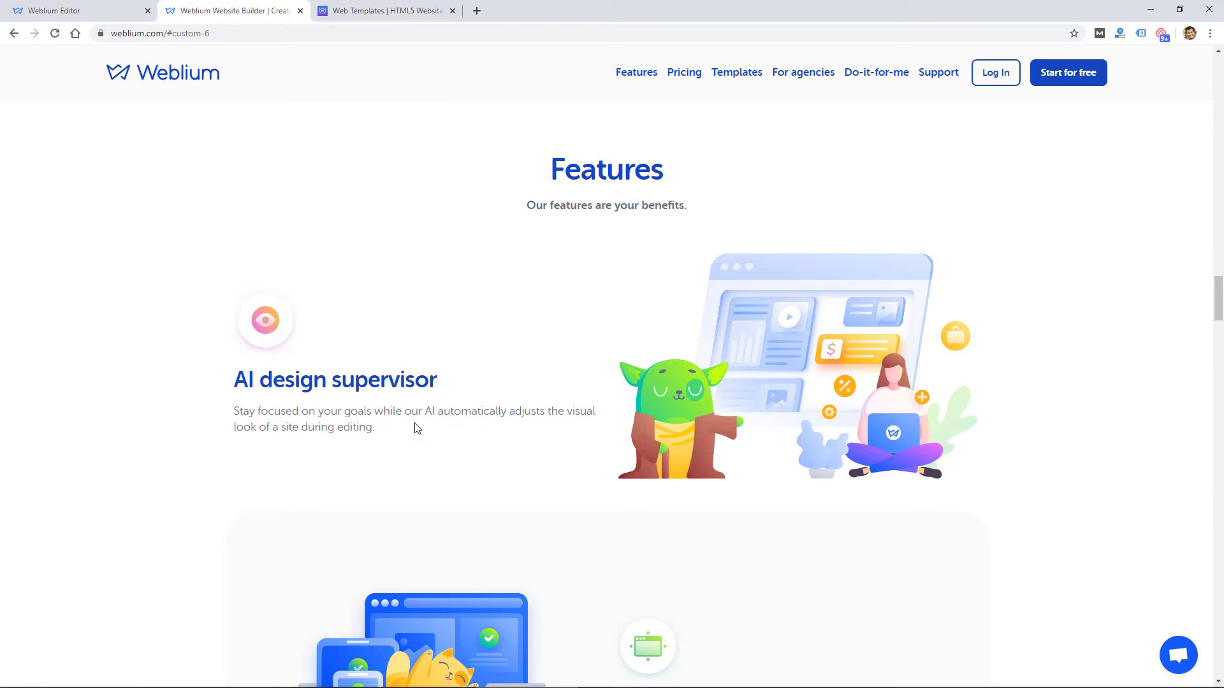
{"action": "scroll", "coordinate": [421, 421], "scroll_direction": "down", "scroll_amount": 1}
{"action": "scroll", "coordinate": [408, 331], "scroll_direction": "down", "scroll_amount": 1}
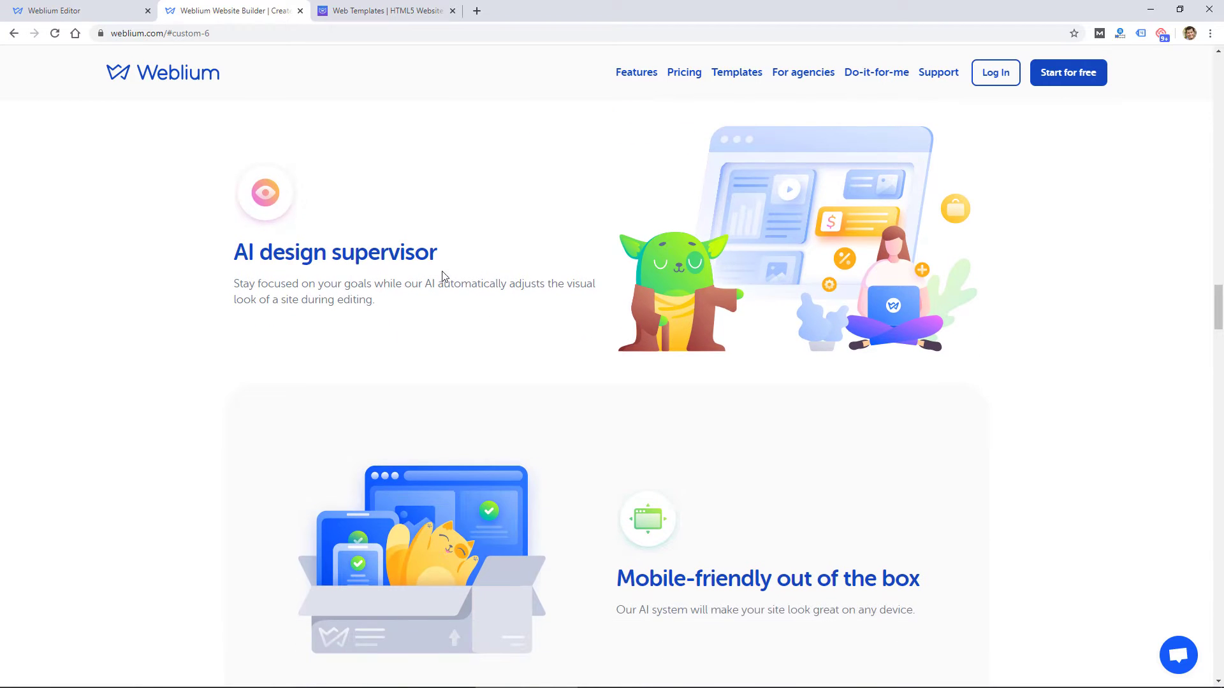
{"action": "scroll", "coordinate": [434, 344], "scroll_direction": "down", "scroll_amount": 4}
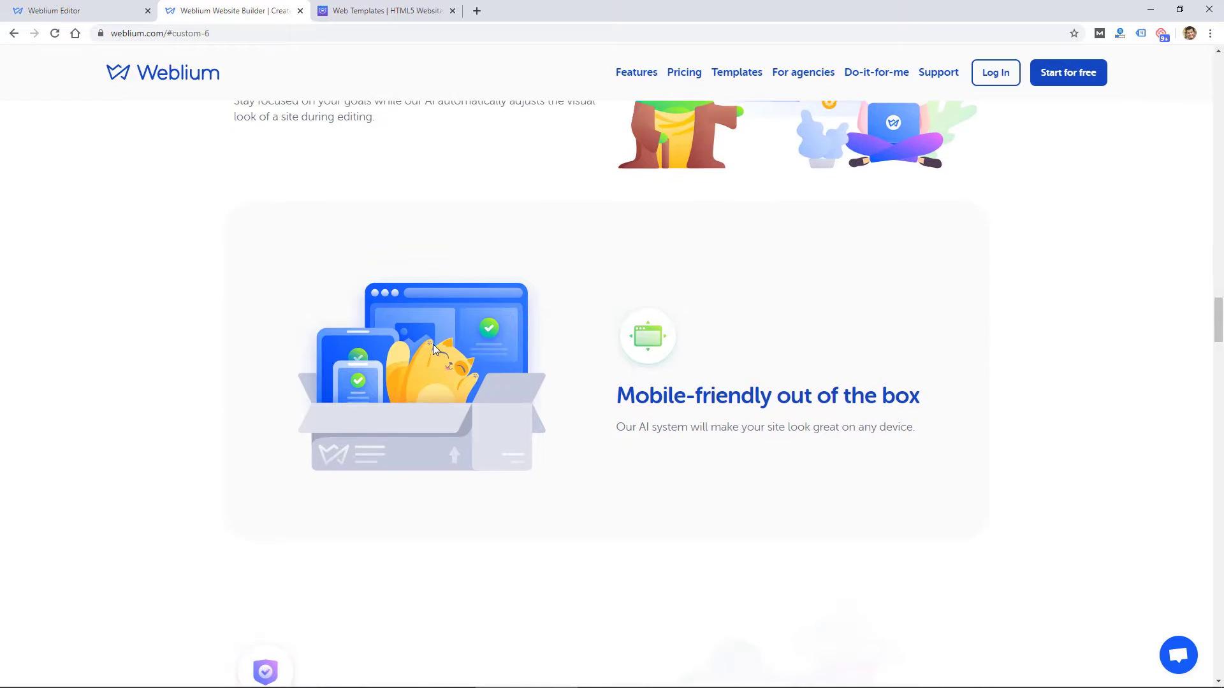
{"action": "scroll", "coordinate": [644, 373], "scroll_direction": "down", "scroll_amount": 1}
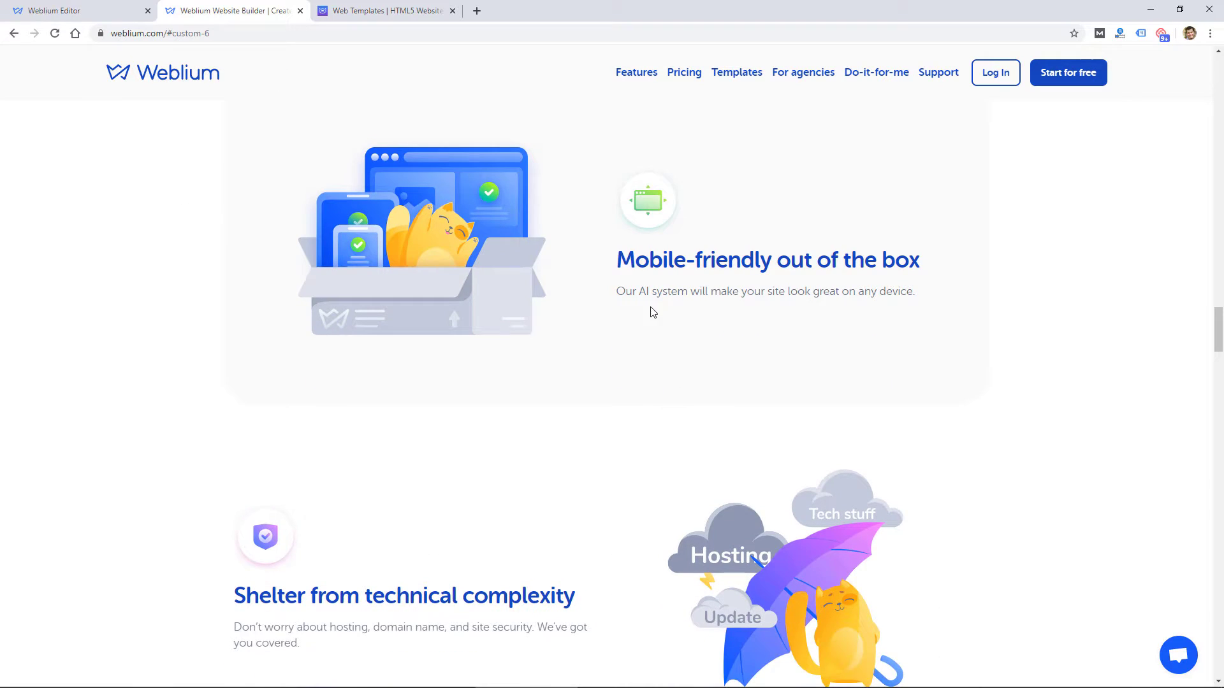
{"action": "scroll", "coordinate": [649, 309], "scroll_direction": "down", "scroll_amount": 3}
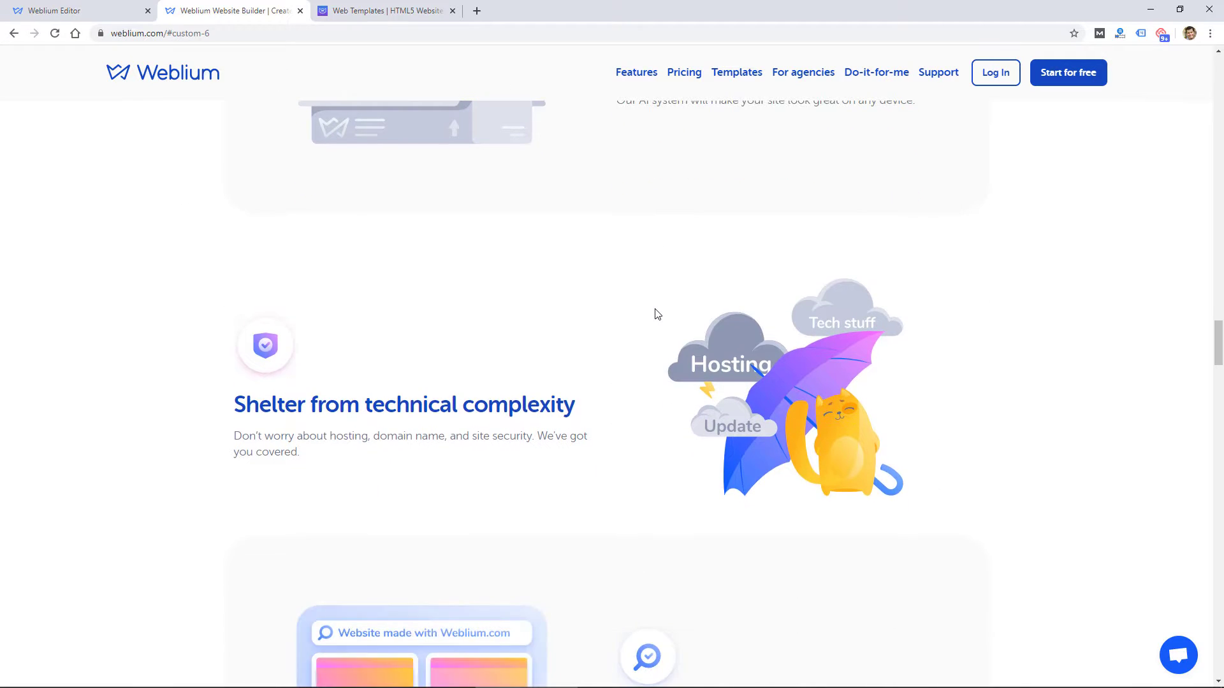
{"action": "scroll", "coordinate": [657, 313], "scroll_direction": "down", "scroll_amount": 4}
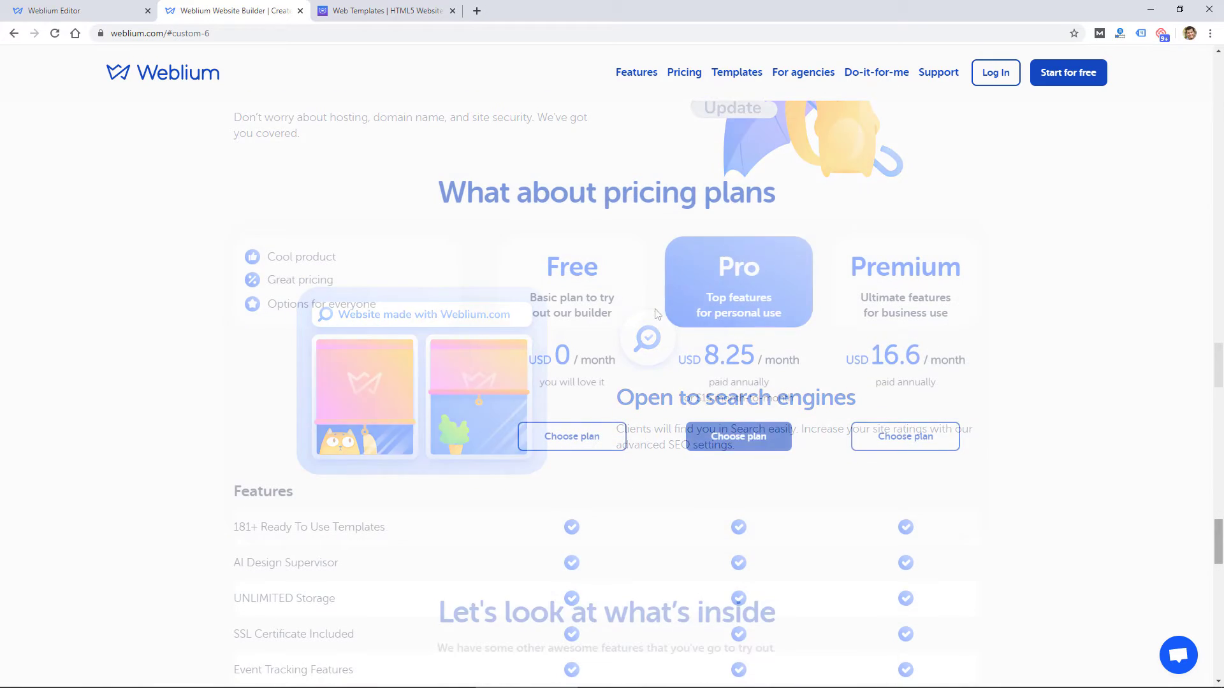
- Read the plan comparison table down to the Go buttons, then return to the Free, Pro, Premium headers
{"action": "scroll", "coordinate": [1117, 410], "scroll_direction": "down", "scroll_amount": 1}
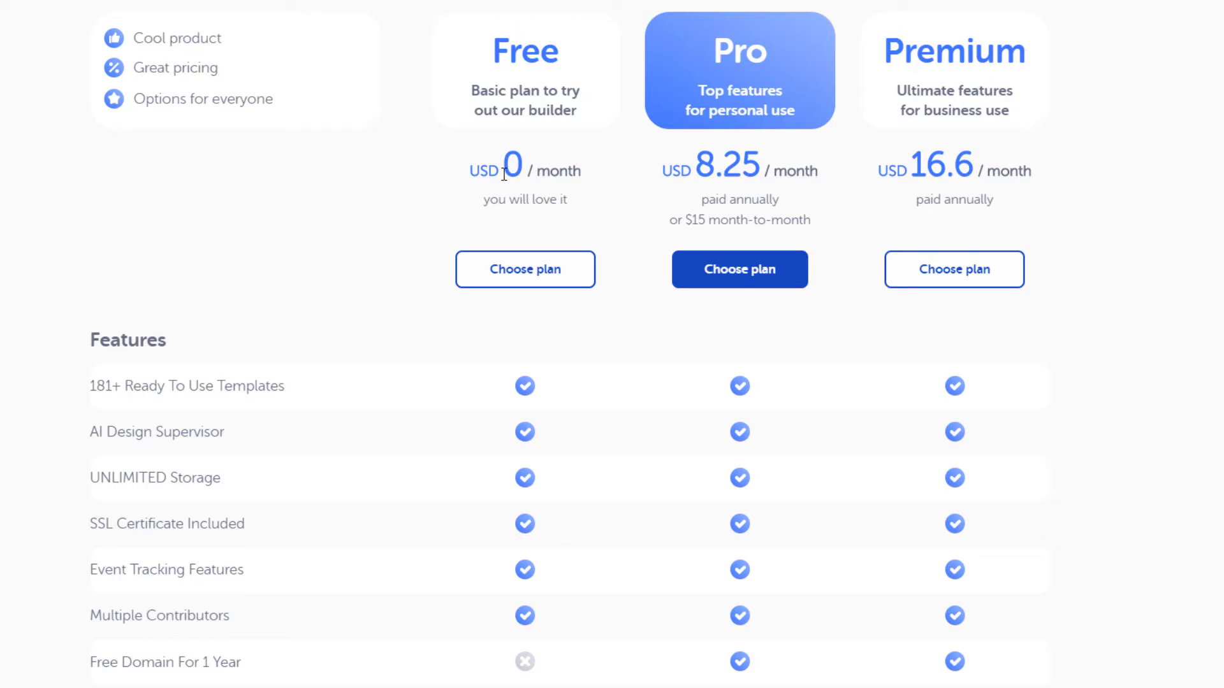
{"action": "scroll", "coordinate": [364, 290], "scroll_direction": "down", "scroll_amount": 1}
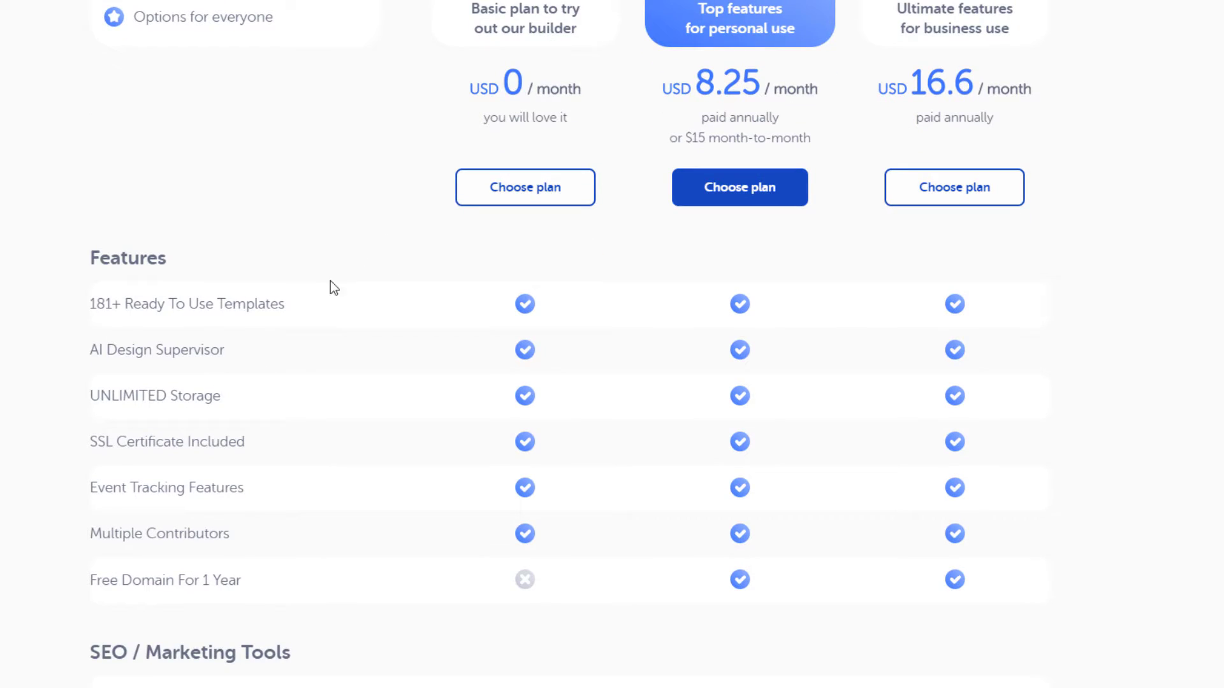
{"action": "scroll", "coordinate": [258, 393], "scroll_direction": "down", "scroll_amount": 8}
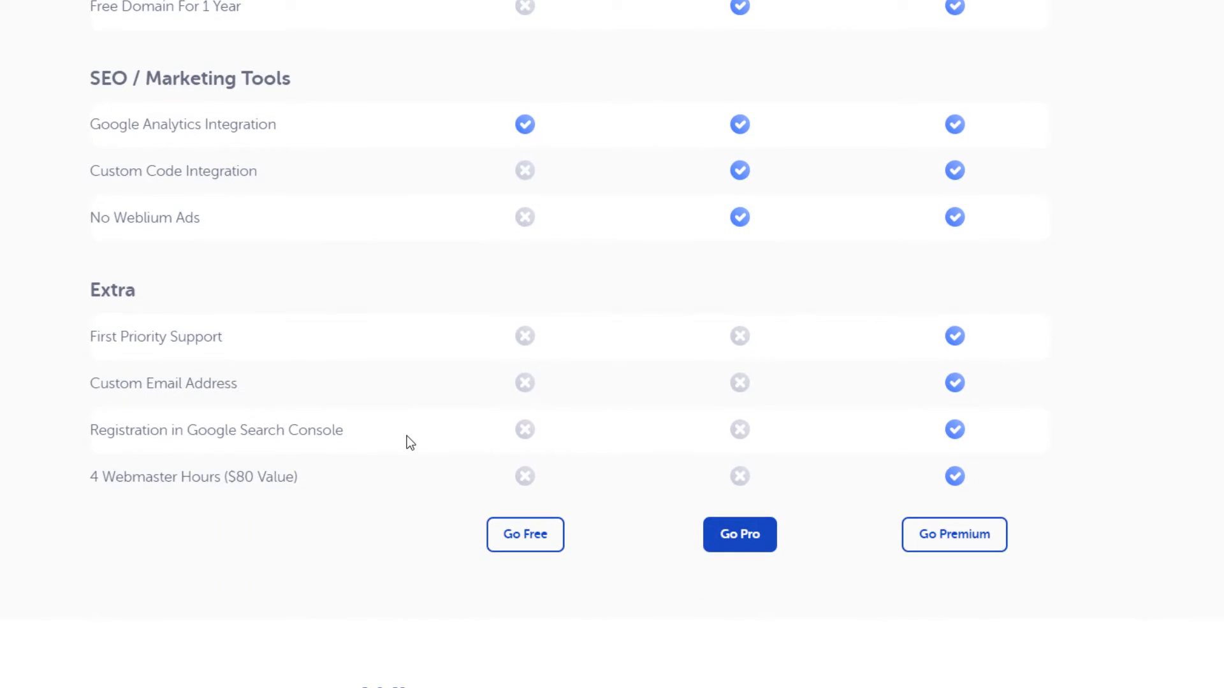
{"action": "scroll", "coordinate": [408, 439], "scroll_direction": "down", "scroll_amount": 1}
{"action": "scroll", "coordinate": [408, 441], "scroll_direction": "up", "scroll_amount": 10}
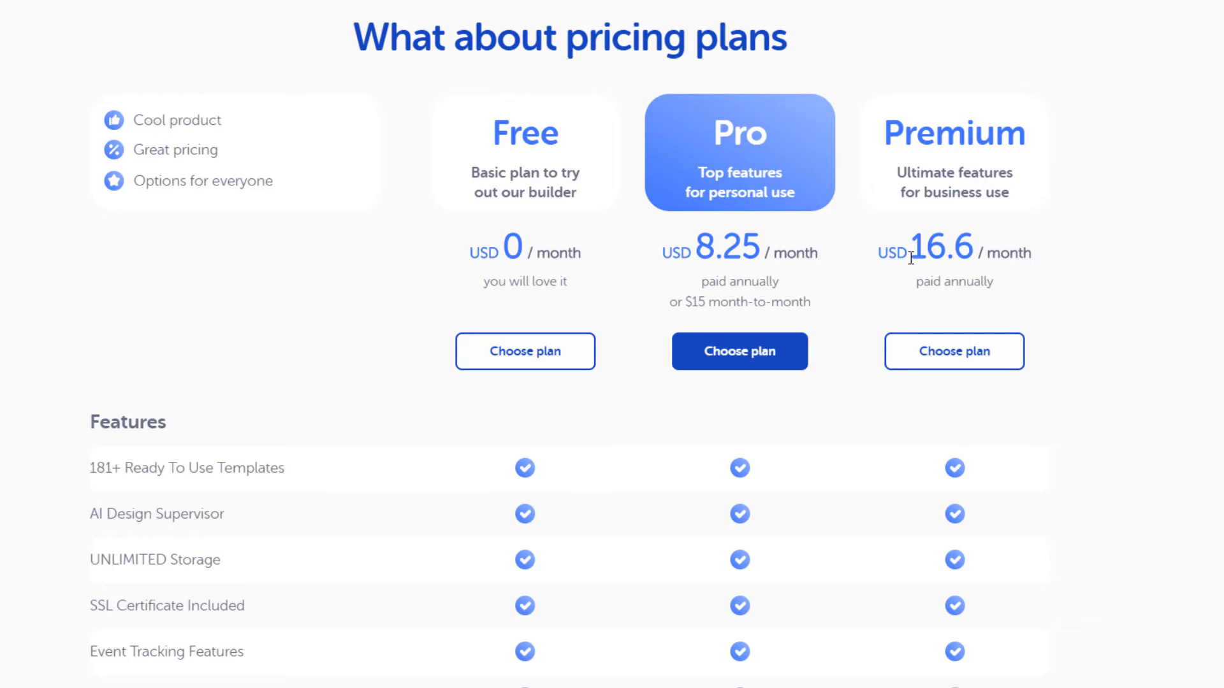
{"action": "scroll", "coordinate": [960, 173], "scroll_direction": "down", "scroll_amount": 2}
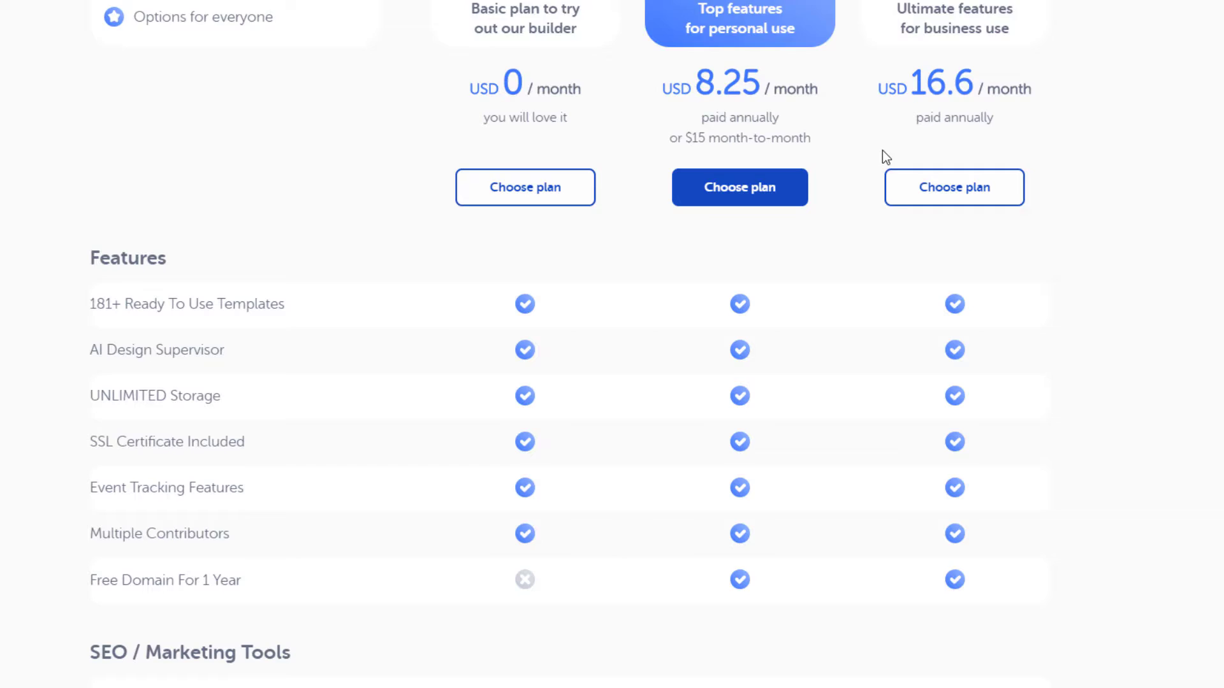
{"action": "scroll", "coordinate": [956, 196], "scroll_direction": "down", "scroll_amount": 1}
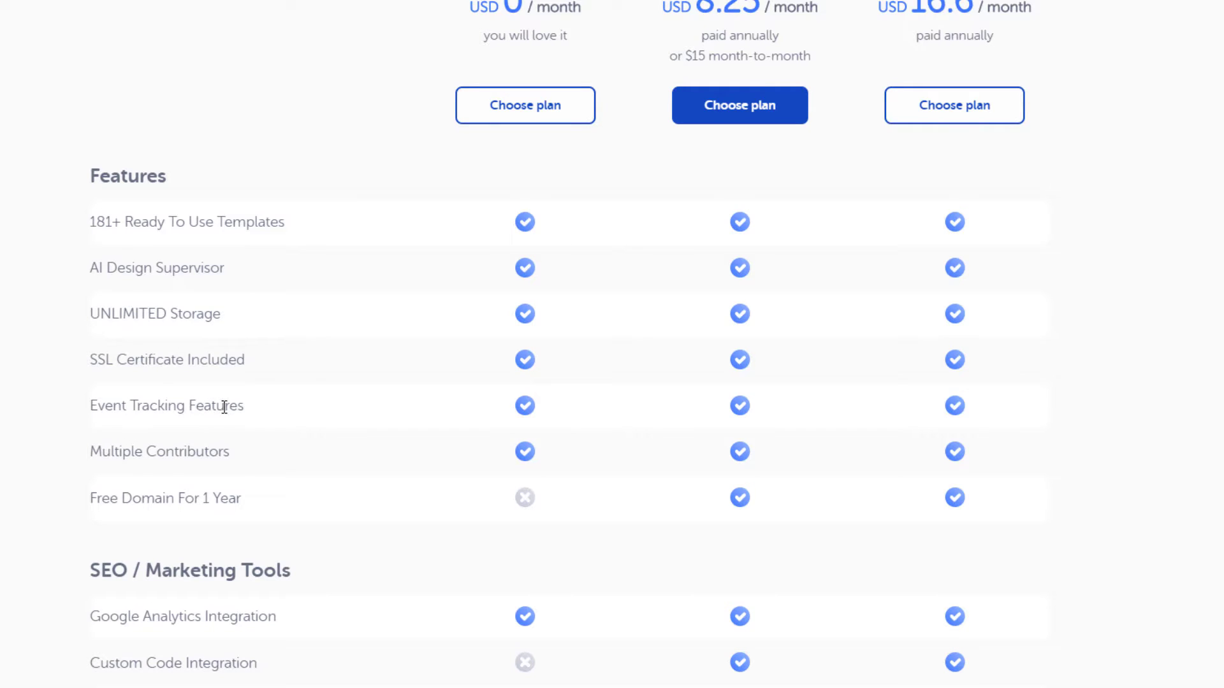
{"action": "scroll", "coordinate": [232, 422], "scroll_direction": "down", "scroll_amount": 3}
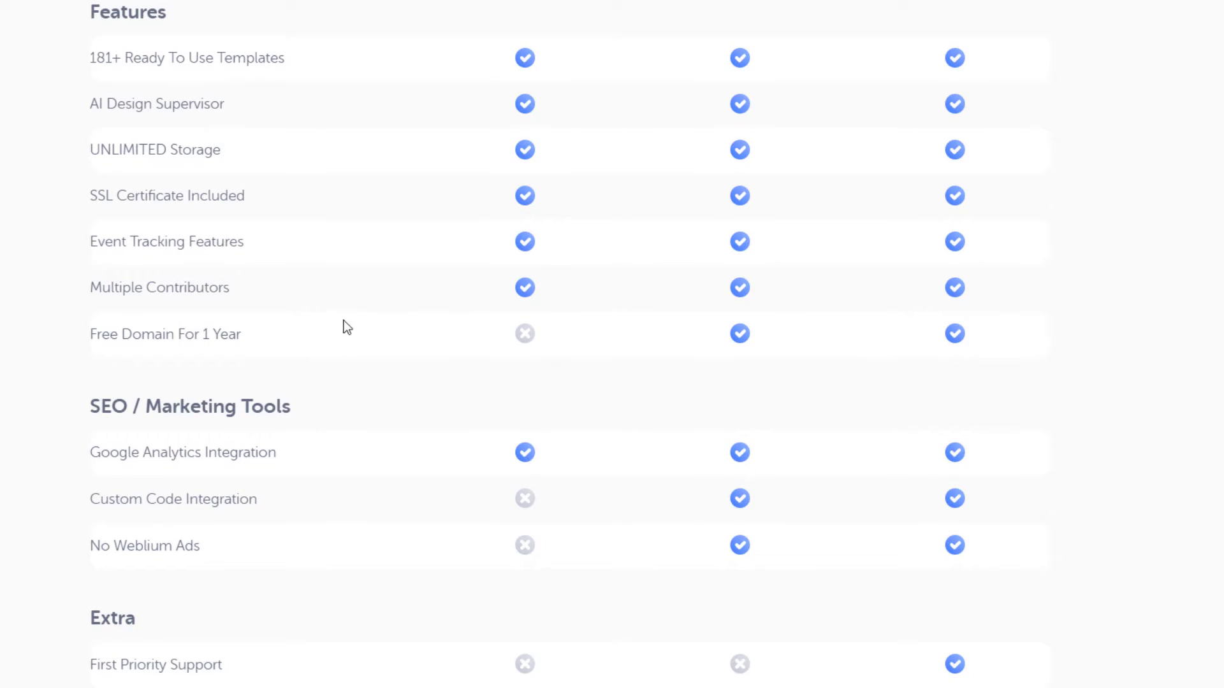
{"action": "scroll", "coordinate": [326, 328], "scroll_direction": "down", "scroll_amount": 1}
{"action": "scroll", "coordinate": [676, 239], "scroll_direction": "down", "scroll_amount": 1}
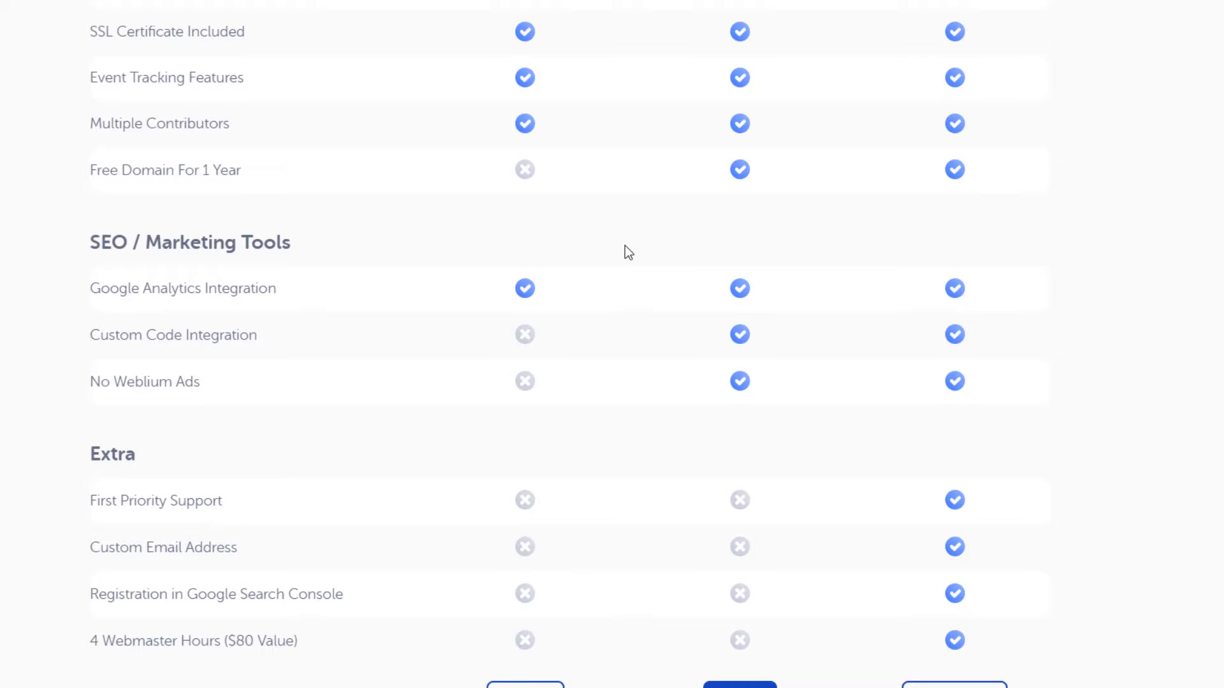
{"action": "scroll", "coordinate": [233, 210], "scroll_direction": "down", "scroll_amount": 1}
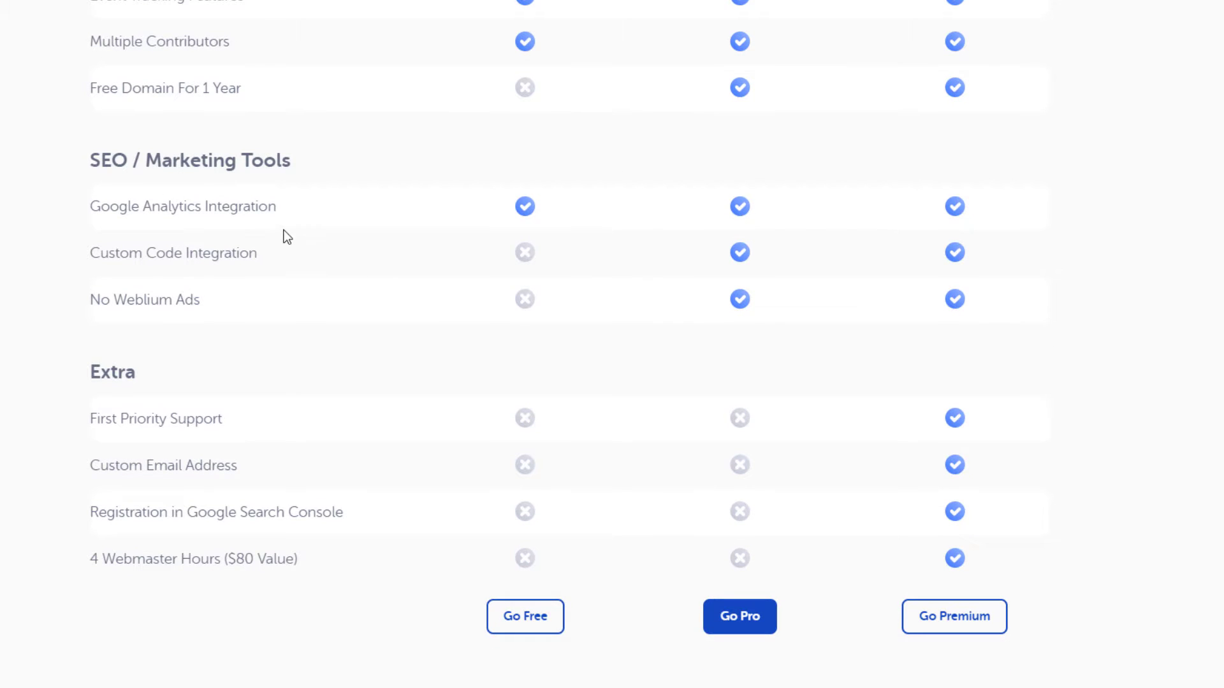
{"action": "scroll", "coordinate": [756, 284], "scroll_direction": "down", "scroll_amount": 2}
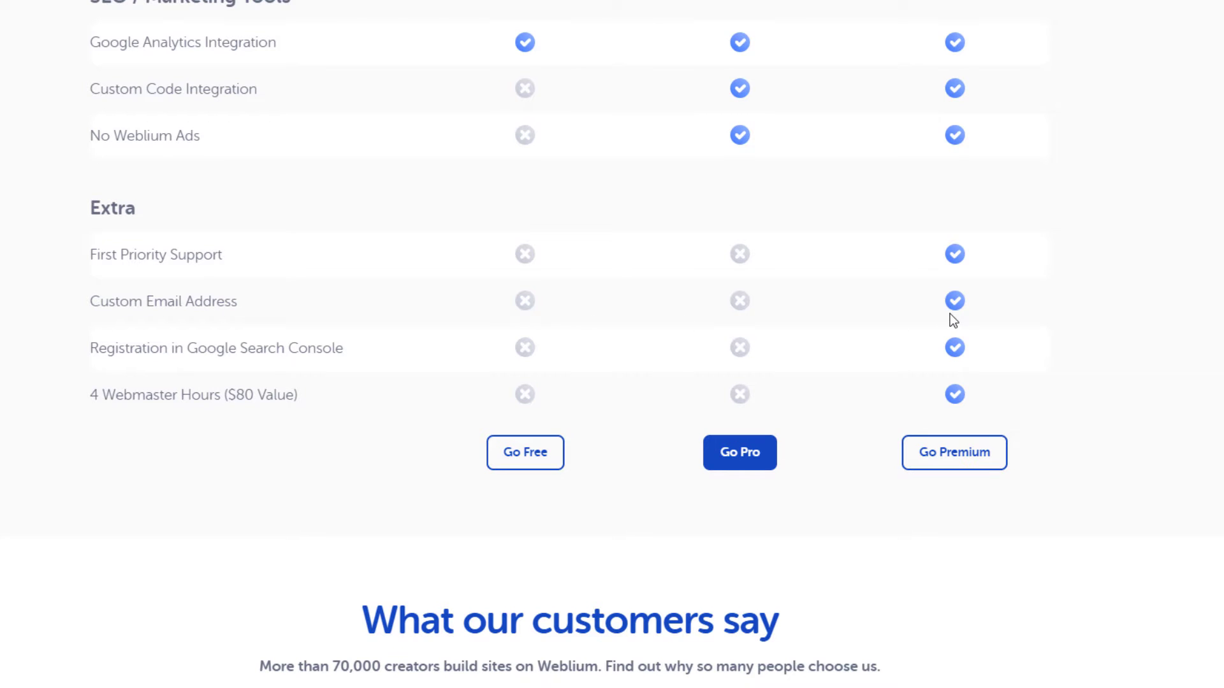
{"action": "scroll", "coordinate": [949, 314], "scroll_direction": "down", "scroll_amount": 1}
{"action": "scroll", "coordinate": [1198, 459], "scroll_direction": "up", "scroll_amount": 10}
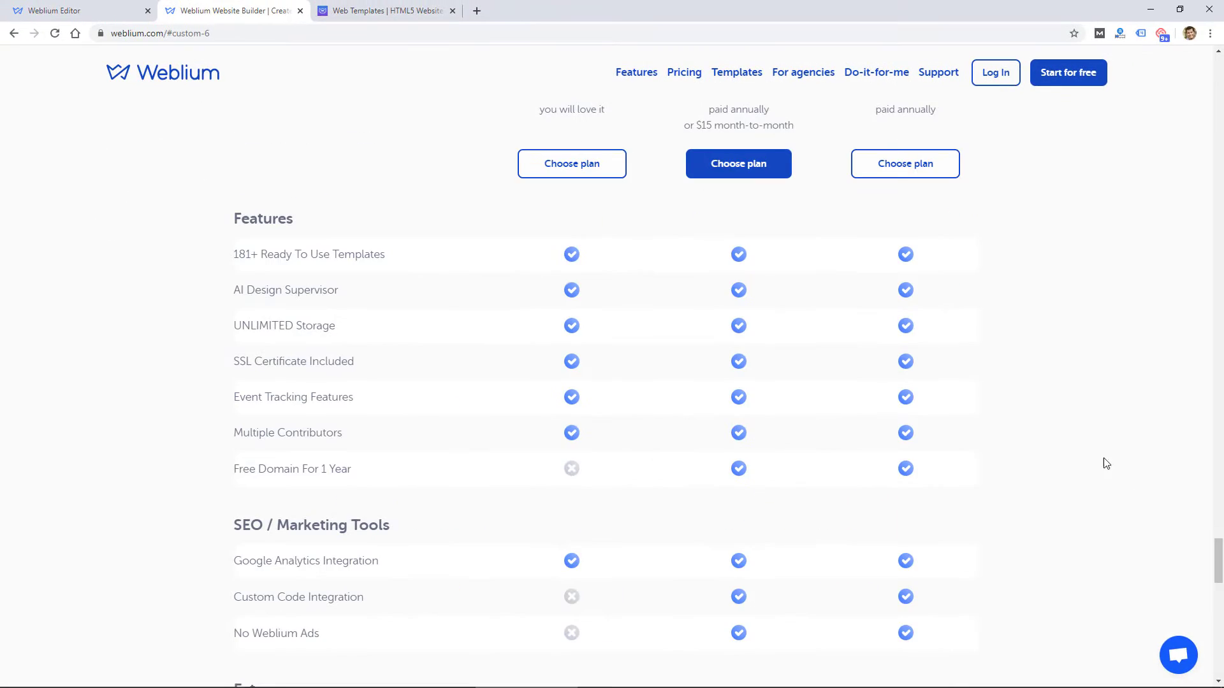
{"action": "scroll", "coordinate": [608, 243], "scroll_direction": "up", "scroll_amount": 2}
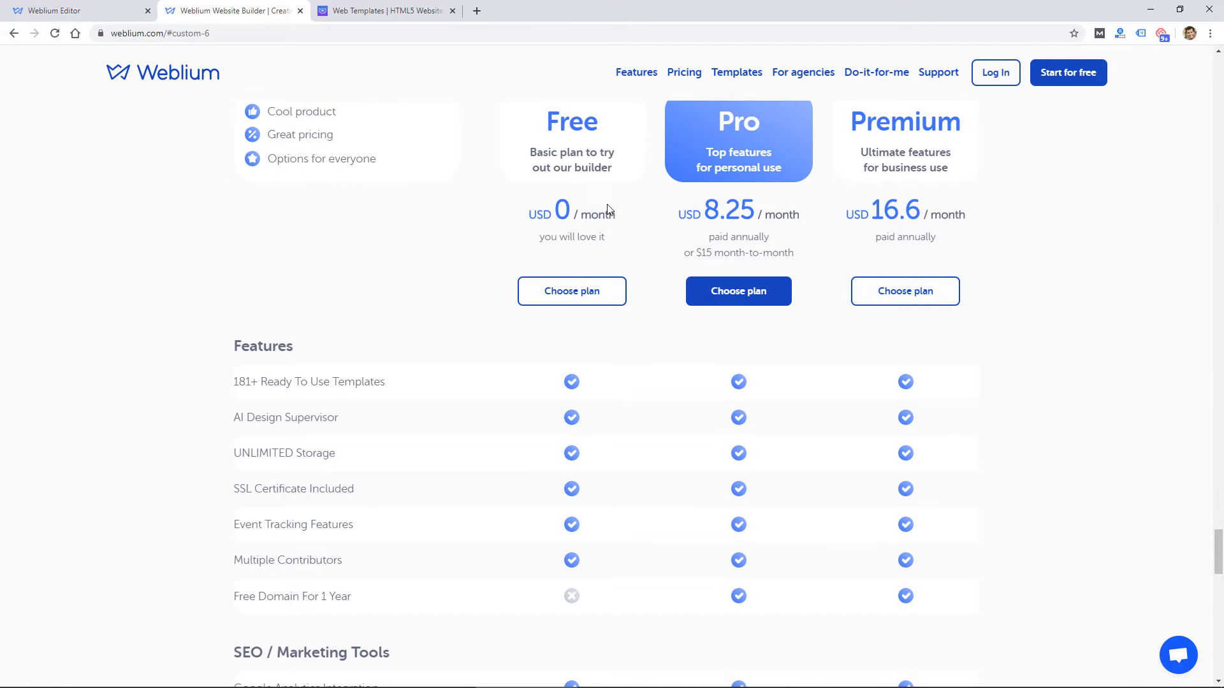
- Leave the Quick Loan editor for My websites and open Credit Services 2's settings
{"action": "left_click", "coordinate": [99, 12]}
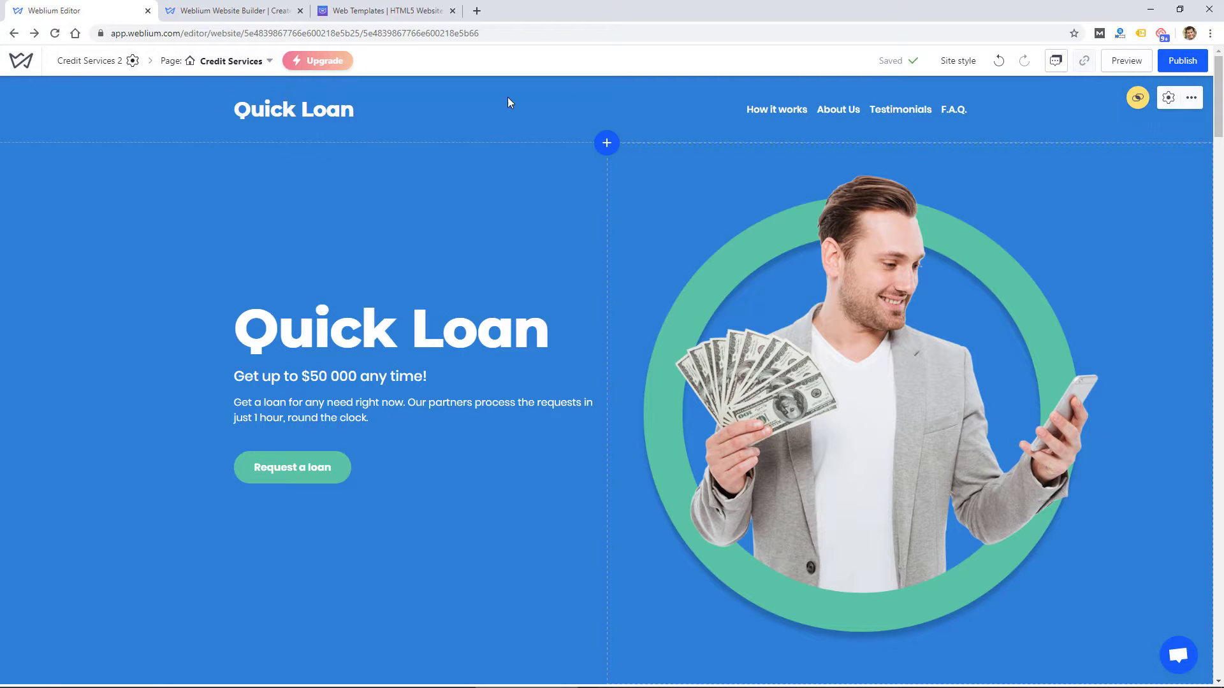
{"action": "mouse_move", "coordinate": [40, 67]}
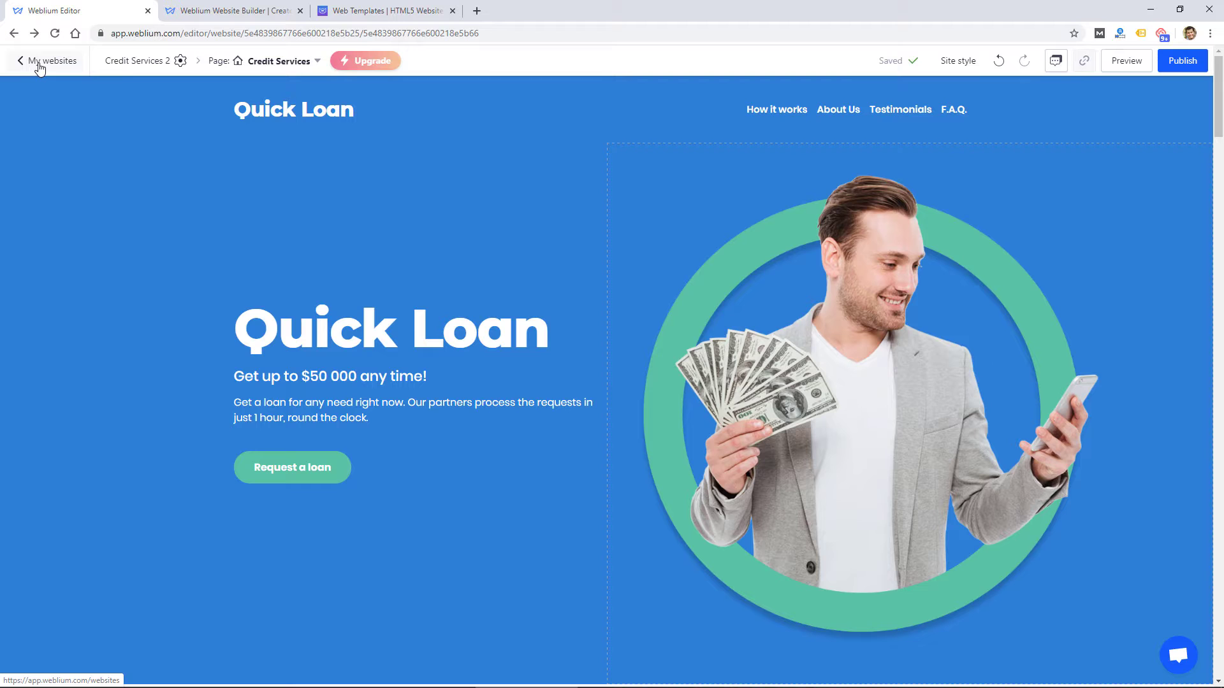
{"action": "left_click", "coordinate": [39, 61]}
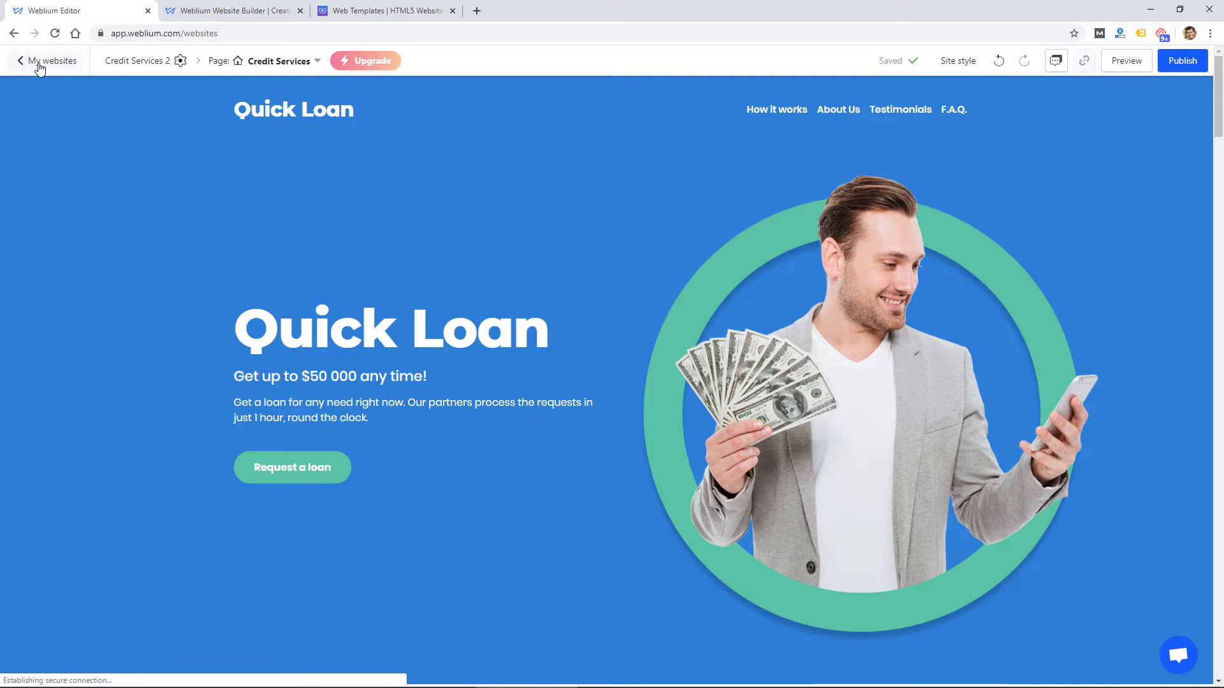
{"action": "mouse_move", "coordinate": [407, 209]}
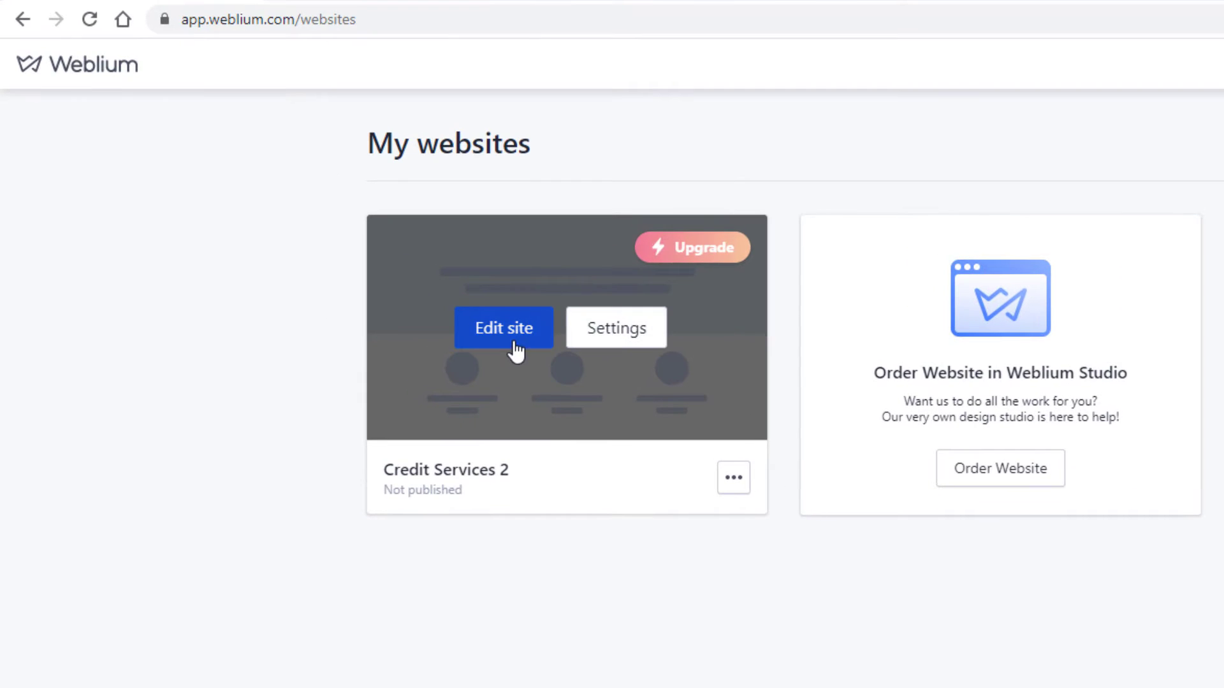
{"action": "left_click", "coordinate": [618, 343]}
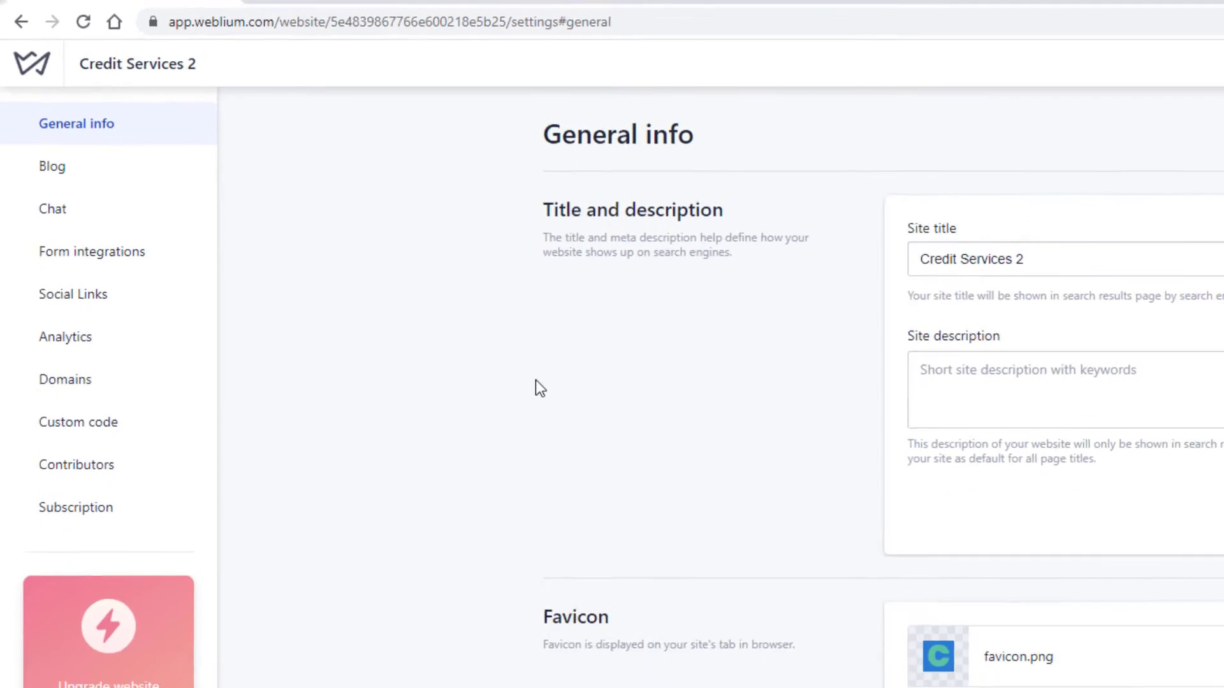
- Review the Blog, Chat, Form integrations (Email expanded), Analytics and Domains settings
{"action": "left_click", "coordinate": [96, 173]}
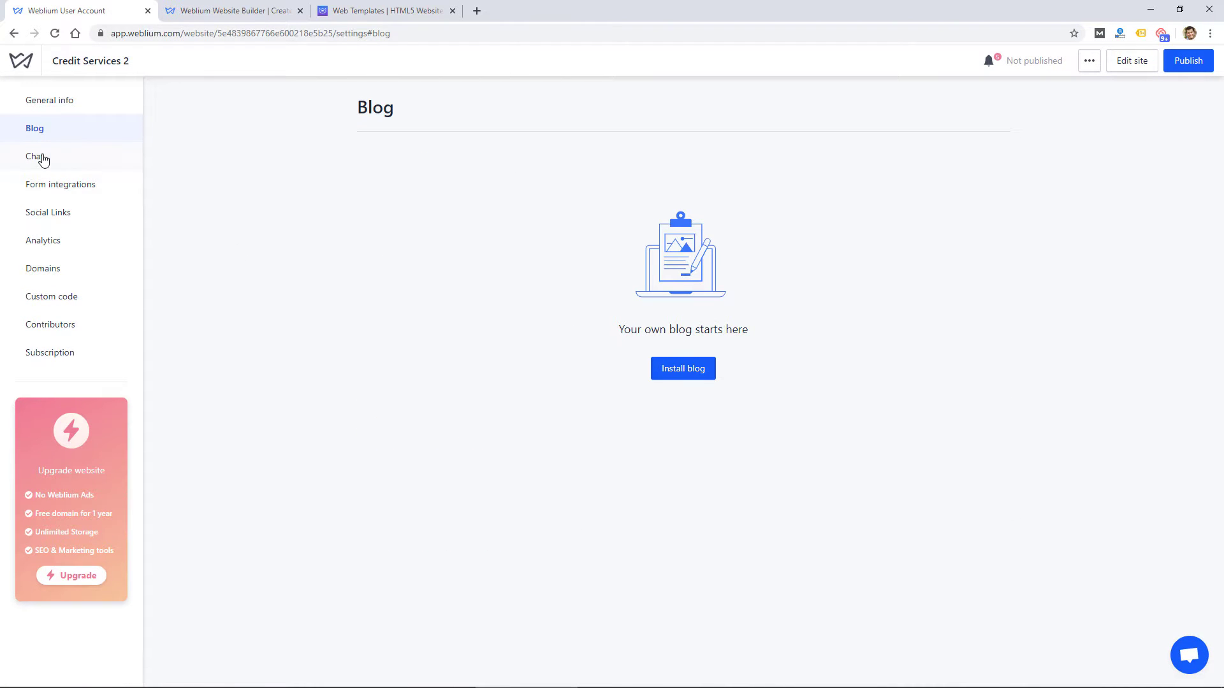
{"action": "left_click", "coordinate": [42, 157]}
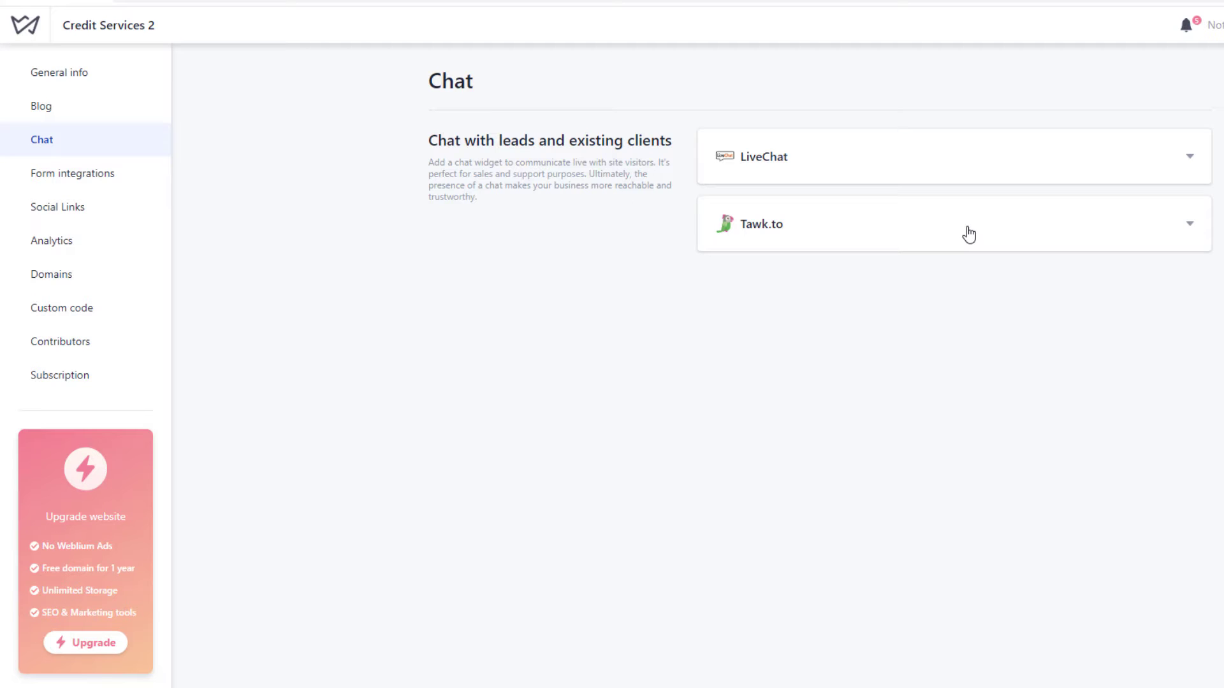
{"action": "left_click", "coordinate": [74, 174]}
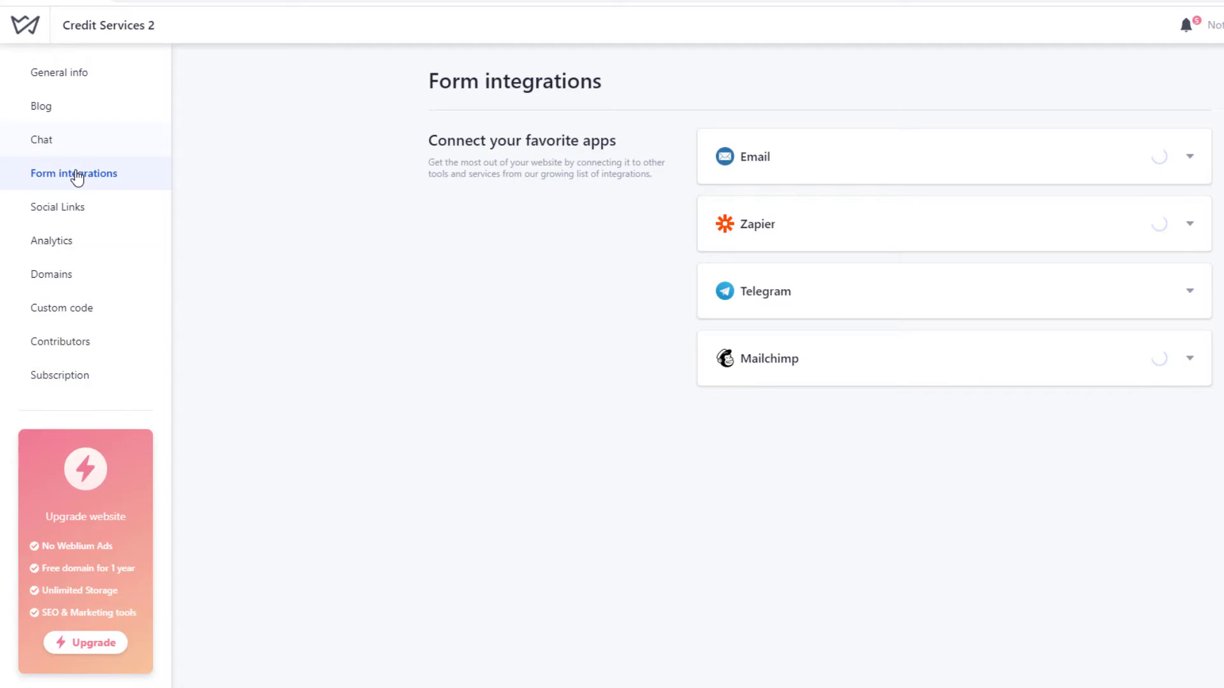
{"action": "left_click", "coordinate": [930, 158]}
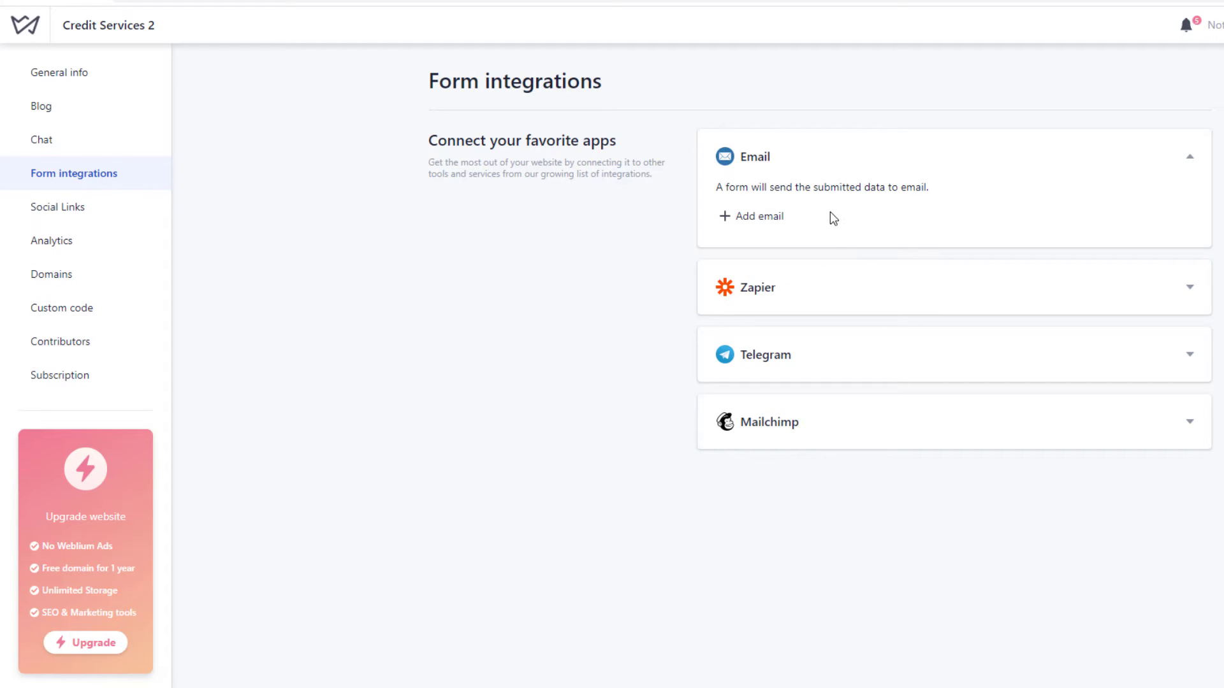
{"action": "left_click", "coordinate": [72, 246]}
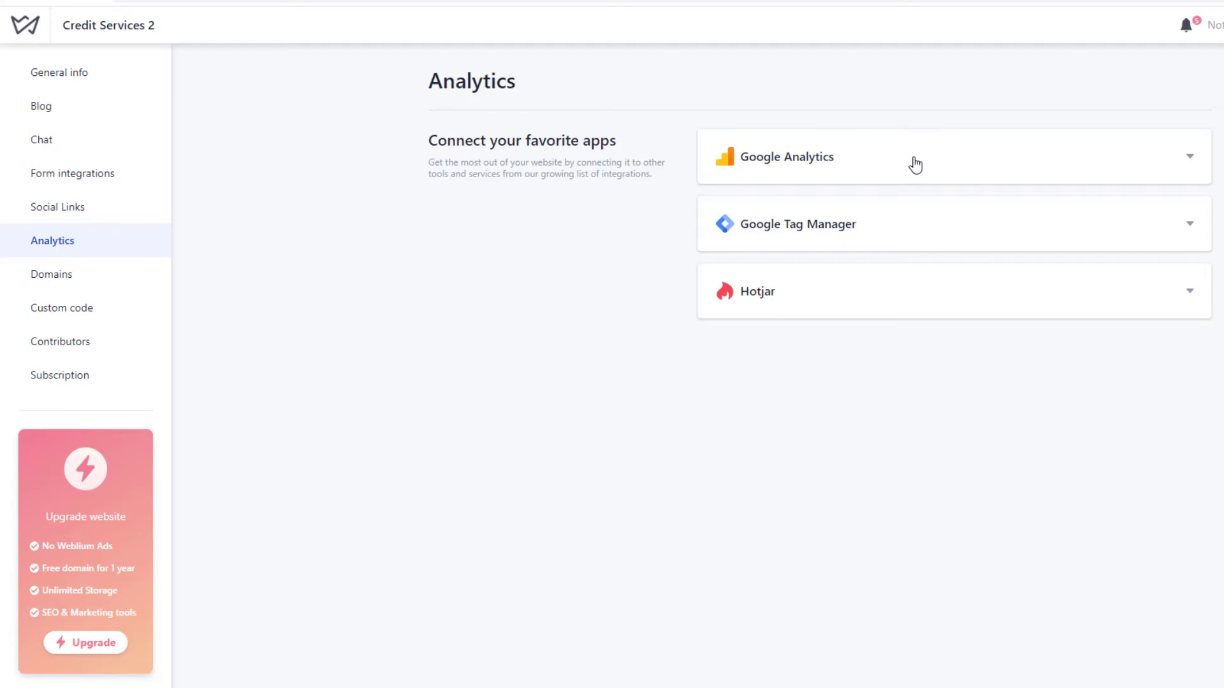
{"action": "left_click", "coordinate": [69, 278]}
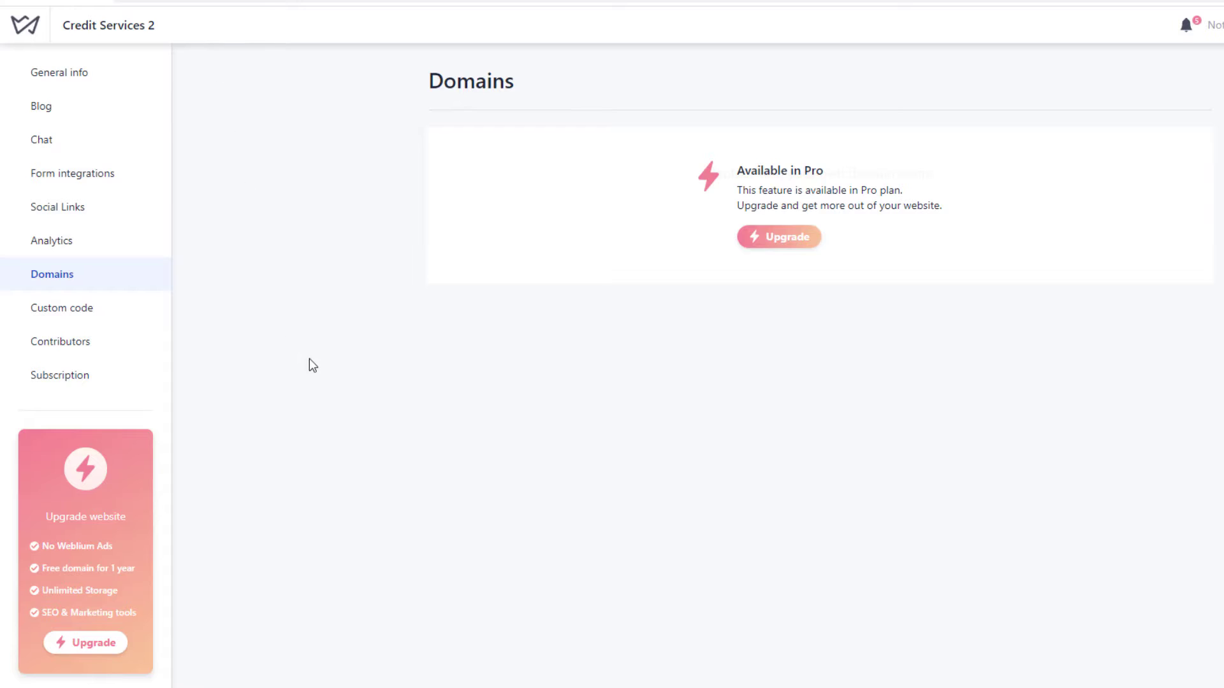
- Exit full screen, review Custom code, Contributors and Subscription, then return to My websites
{"action": "key", "text": "F11"}
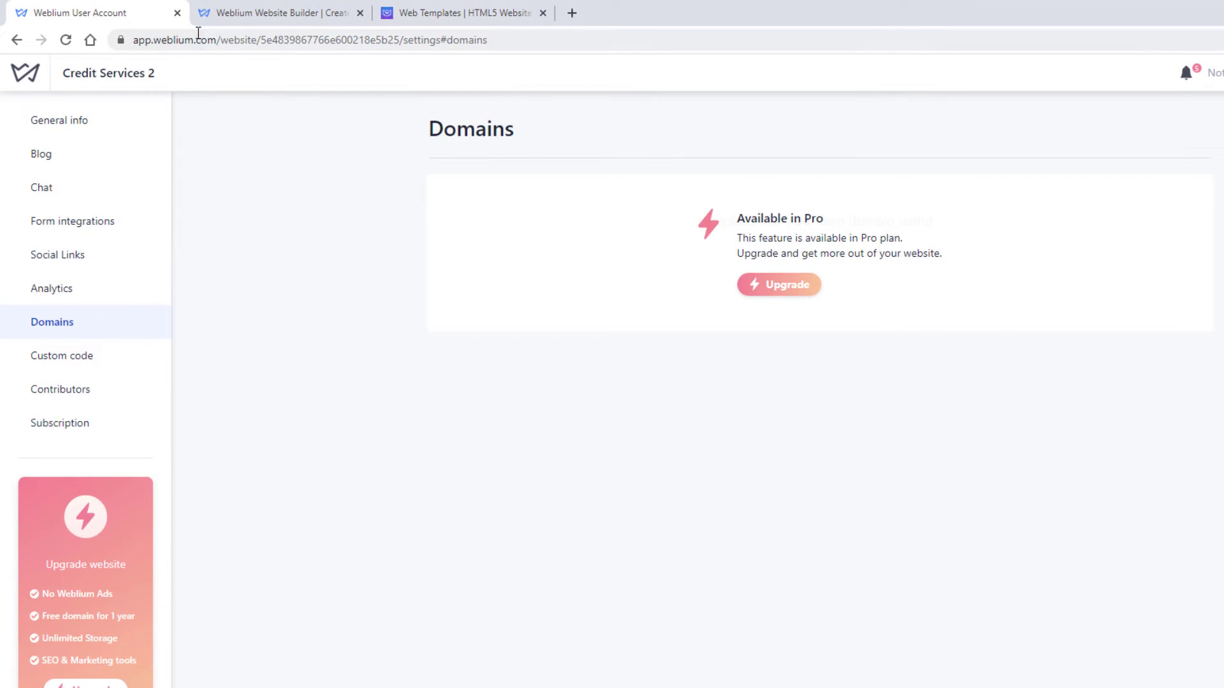
{"action": "left_click", "coordinate": [78, 364]}
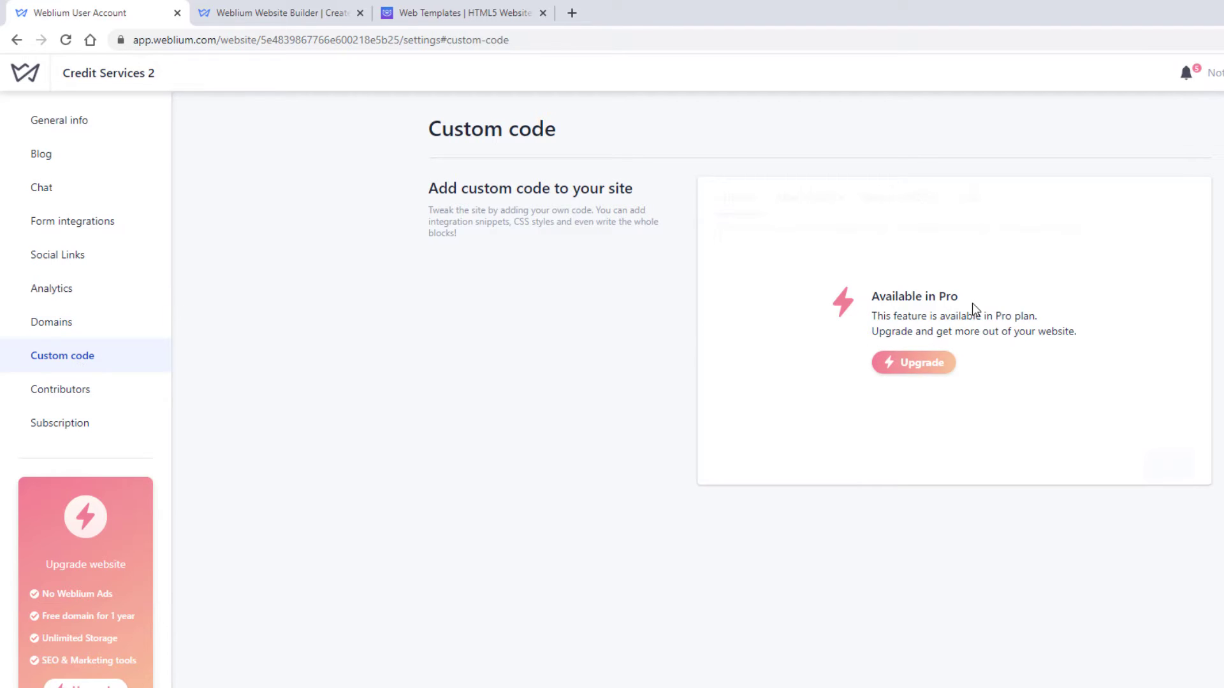
{"action": "left_click", "coordinate": [92, 397]}
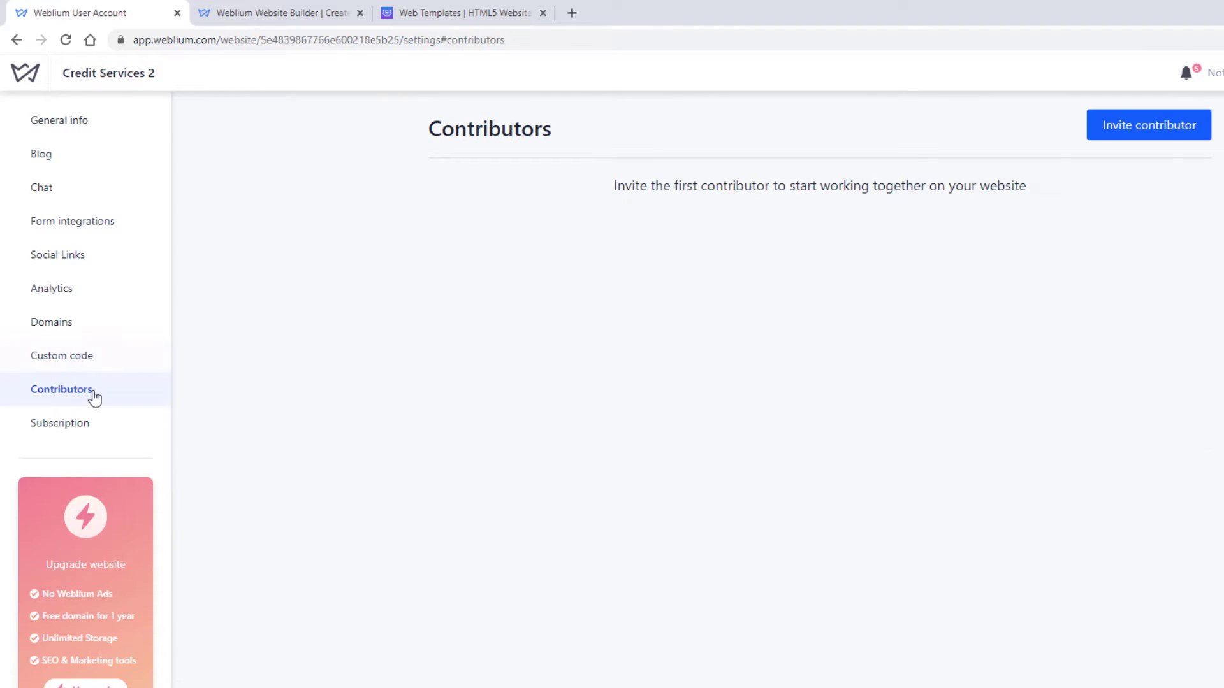
{"action": "left_click", "coordinate": [94, 426]}
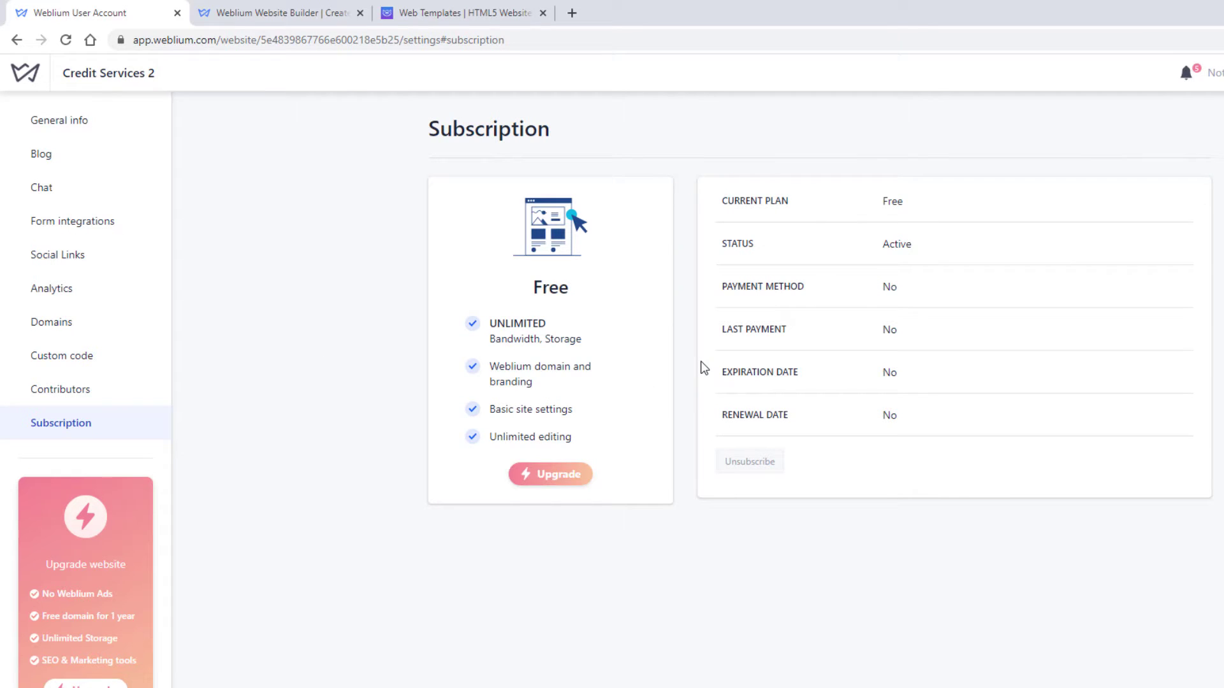
{"action": "left_click", "coordinate": [27, 75]}
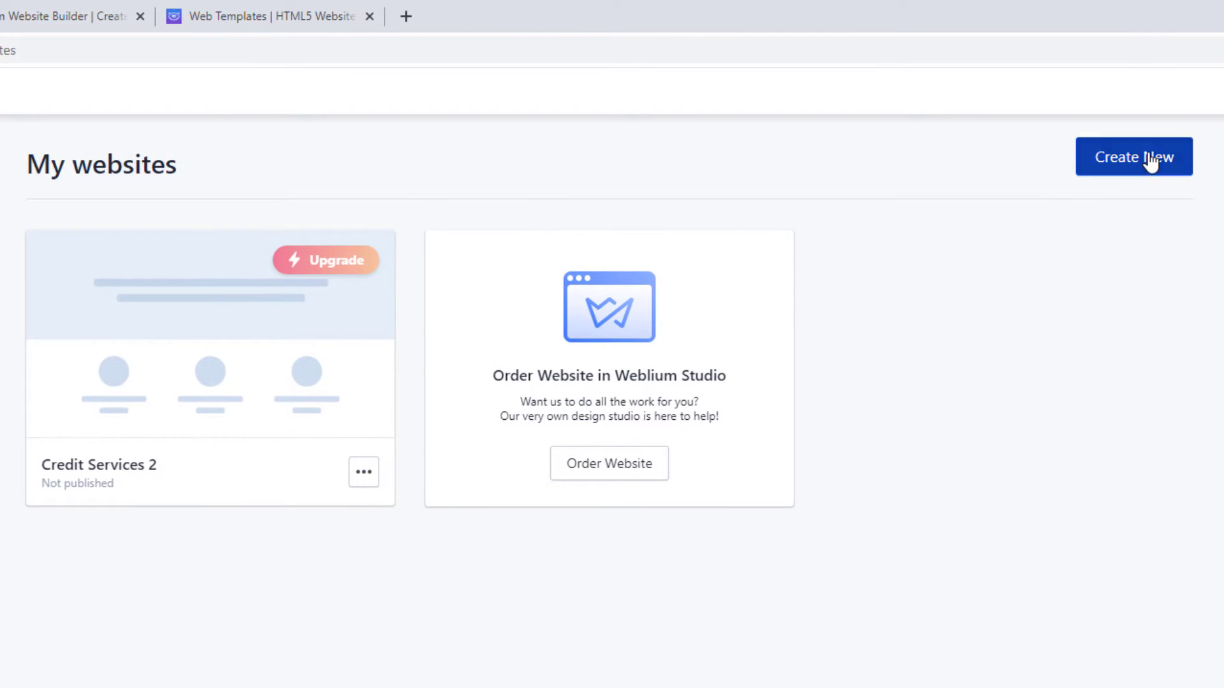
- Browse the Create New template gallery, filter to Automotive, then close the chooser unused
{"action": "left_click", "coordinate": [1155, 153]}
{"action": "mouse_move", "coordinate": [411, 341]}
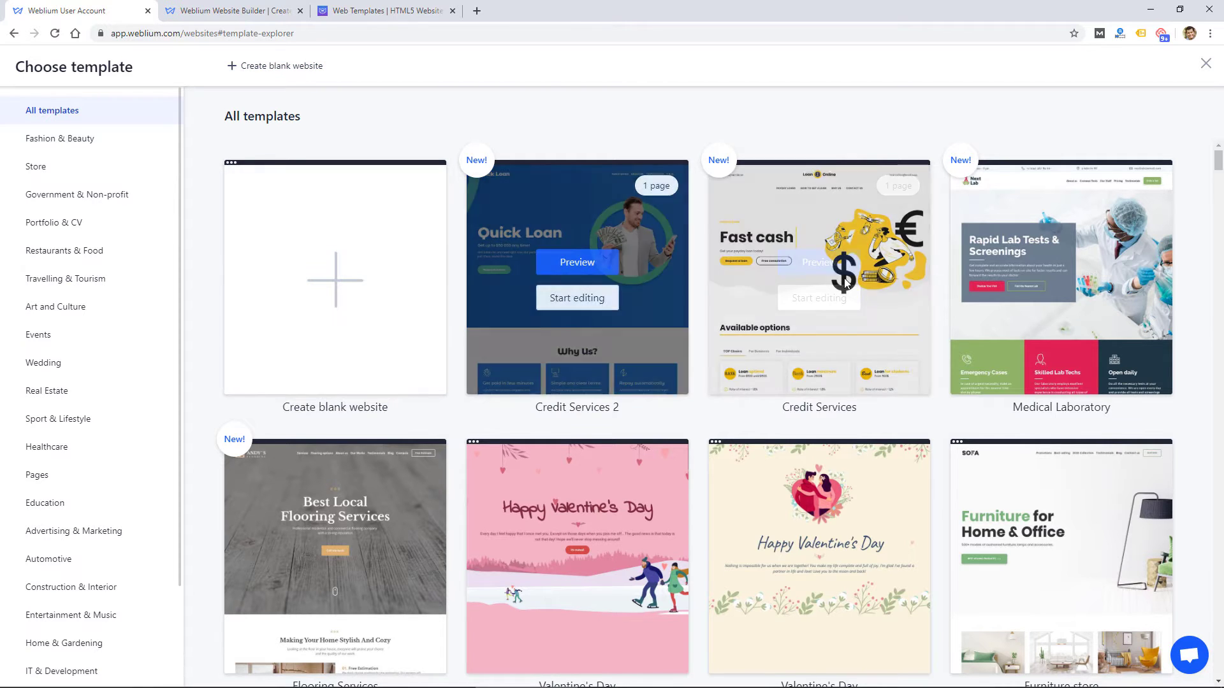
{"action": "mouse_move", "coordinate": [1055, 291]}
{"action": "scroll", "coordinate": [1086, 292], "scroll_direction": "down", "scroll_amount": 4}
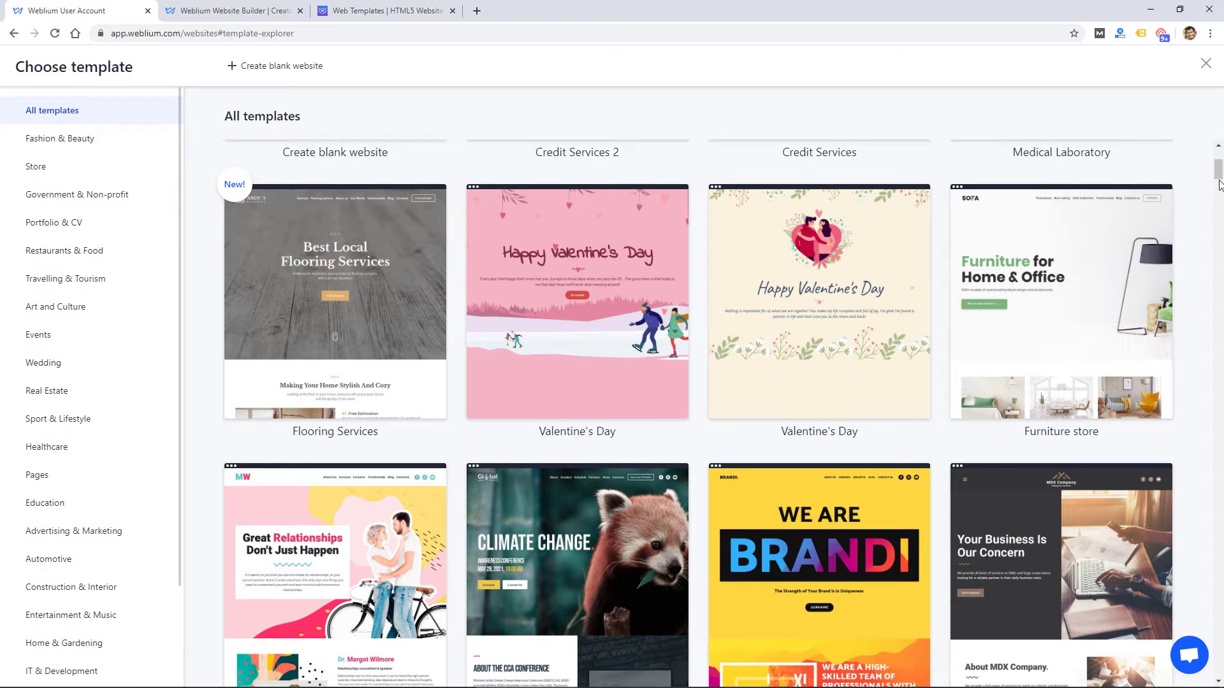
{"action": "scroll", "coordinate": [1193, 179], "scroll_direction": "down", "scroll_amount": 8}
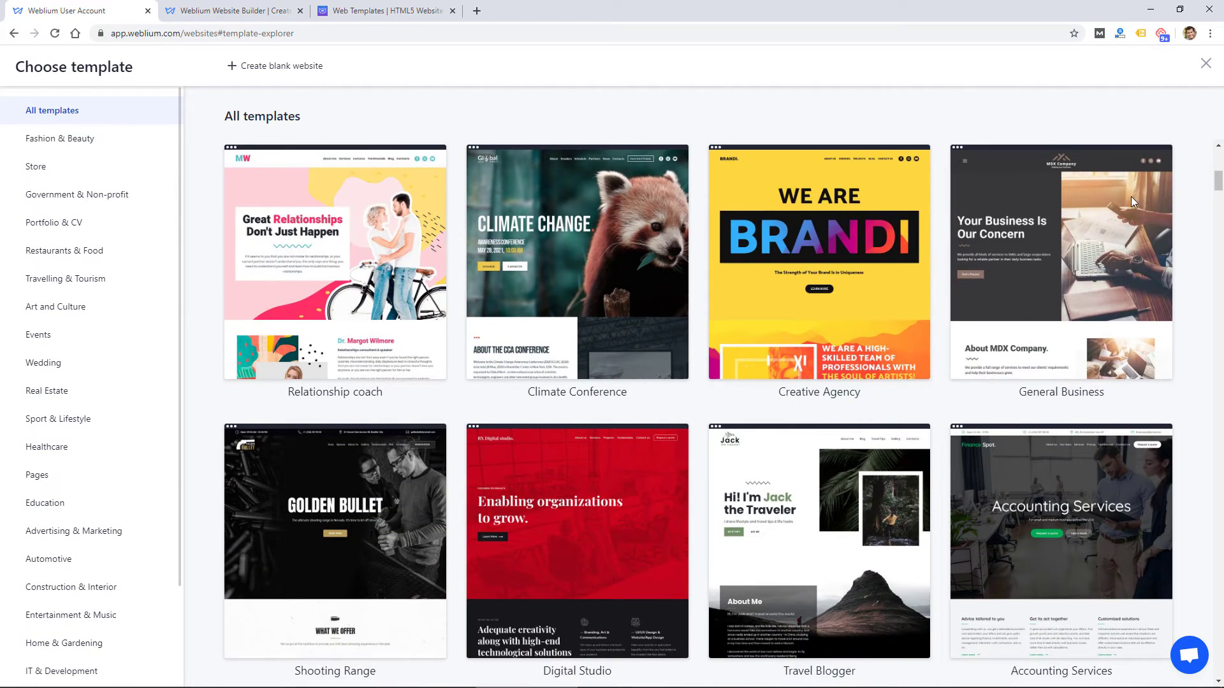
{"action": "scroll", "coordinate": [976, 274], "scroll_direction": "down", "scroll_amount": 2}
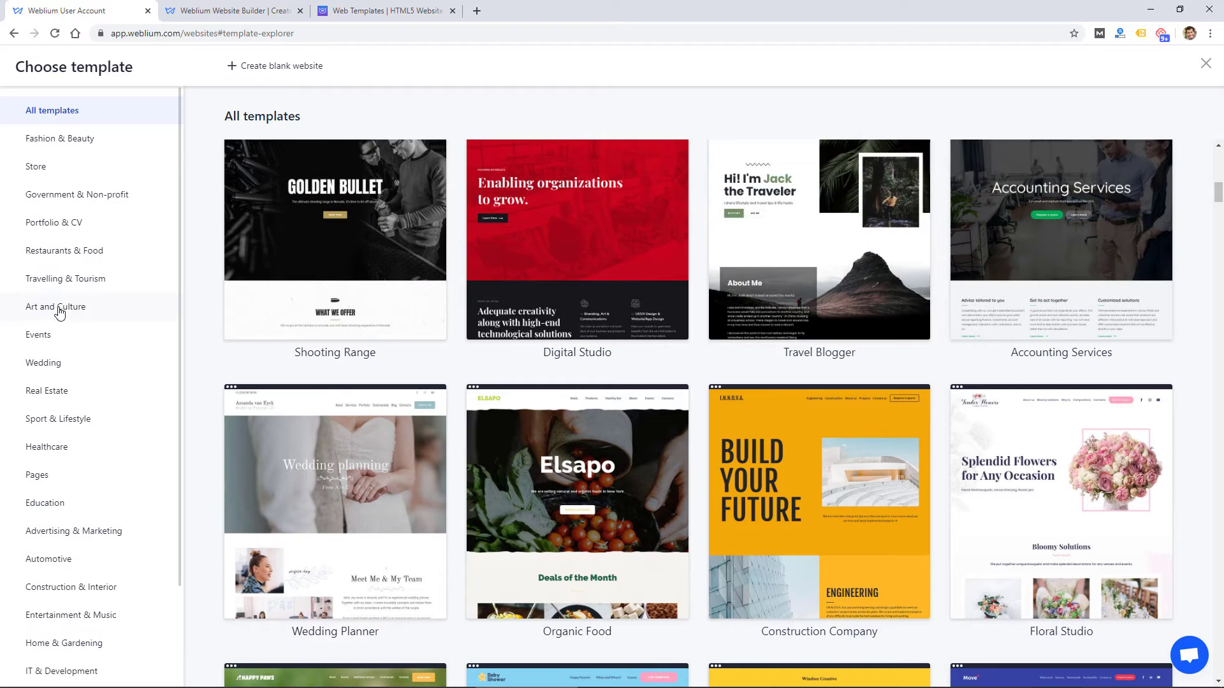
{"action": "scroll", "coordinate": [89, 184], "scroll_direction": "down", "scroll_amount": 2}
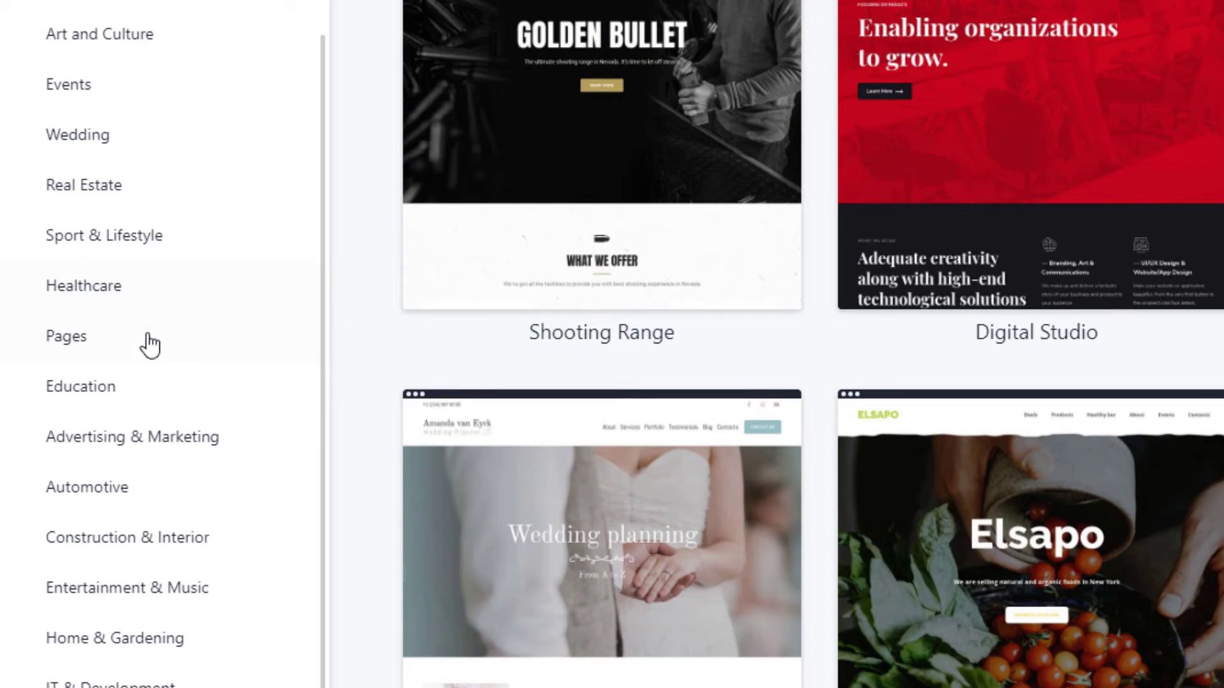
{"action": "scroll", "coordinate": [169, 491], "scroll_direction": "down", "scroll_amount": 4}
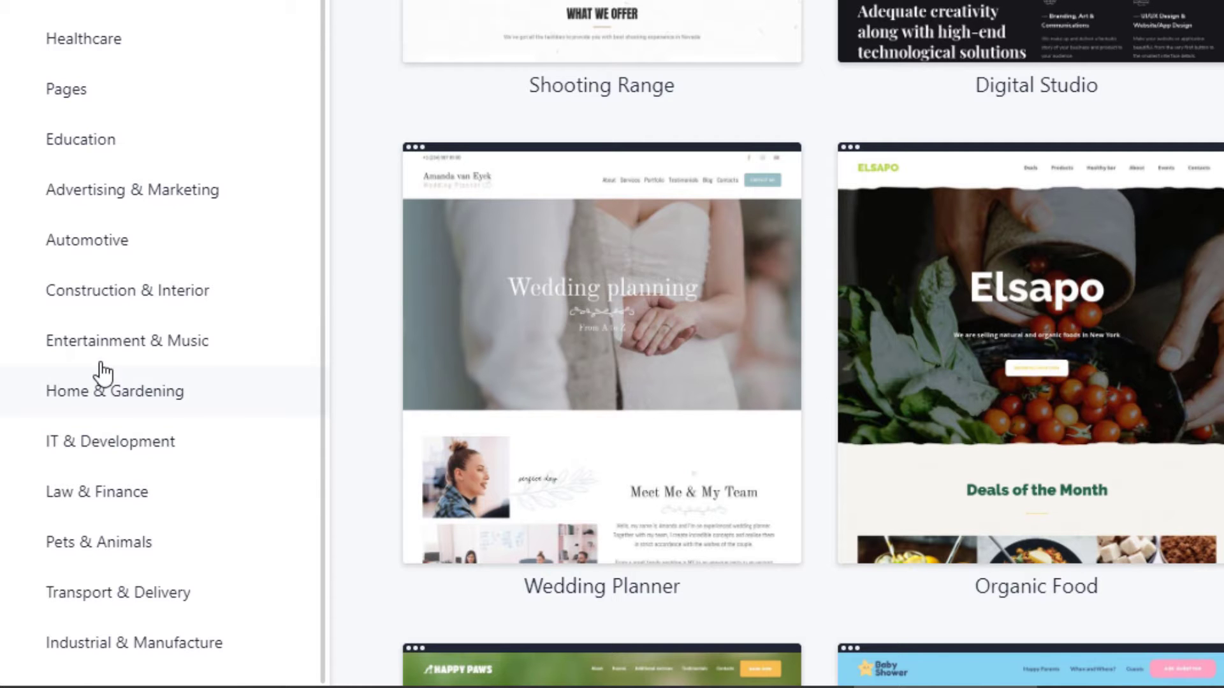
{"action": "left_click", "coordinate": [87, 250]}
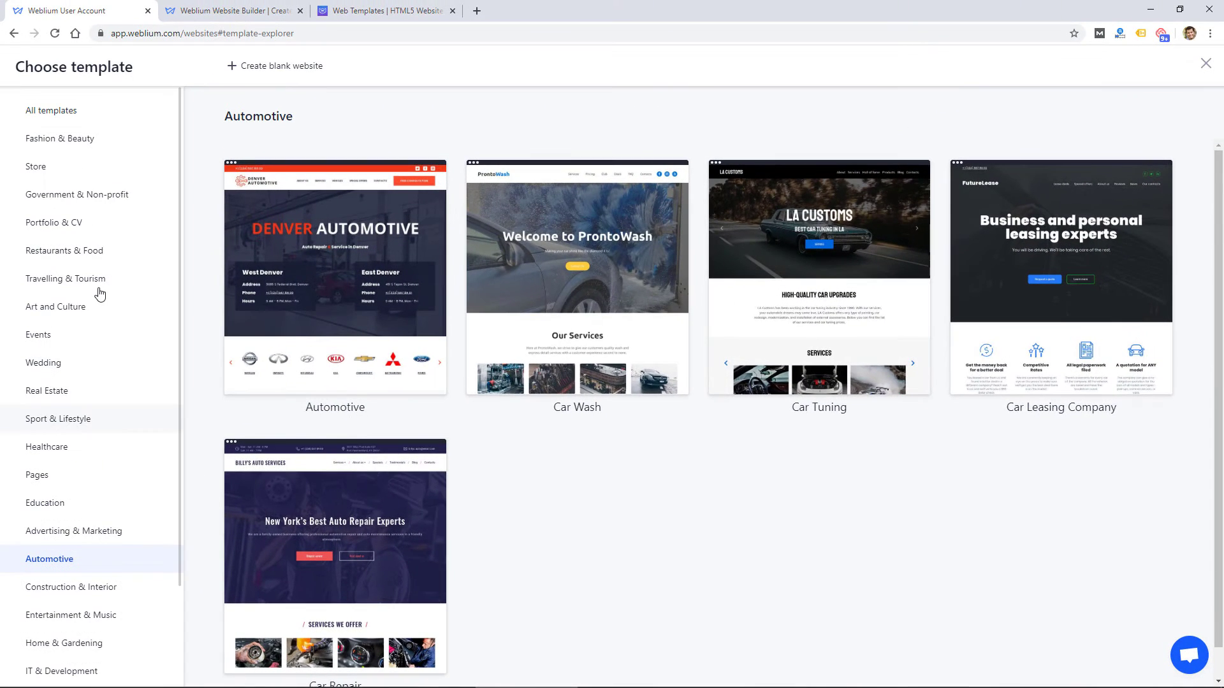
{"action": "left_click", "coordinate": [1205, 65]}
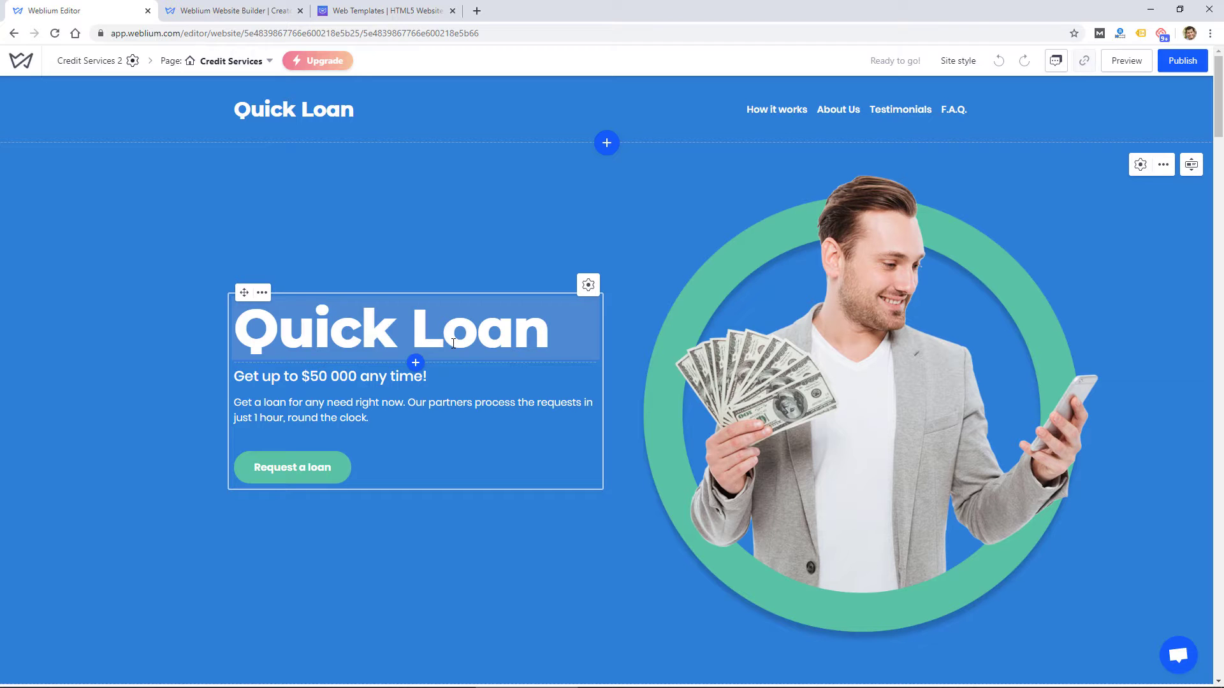
- Check the Pages panel listing the Credit Services and Contact pages, then close it
{"action": "scroll", "coordinate": [811, 325], "scroll_direction": "down", "scroll_amount": 6}
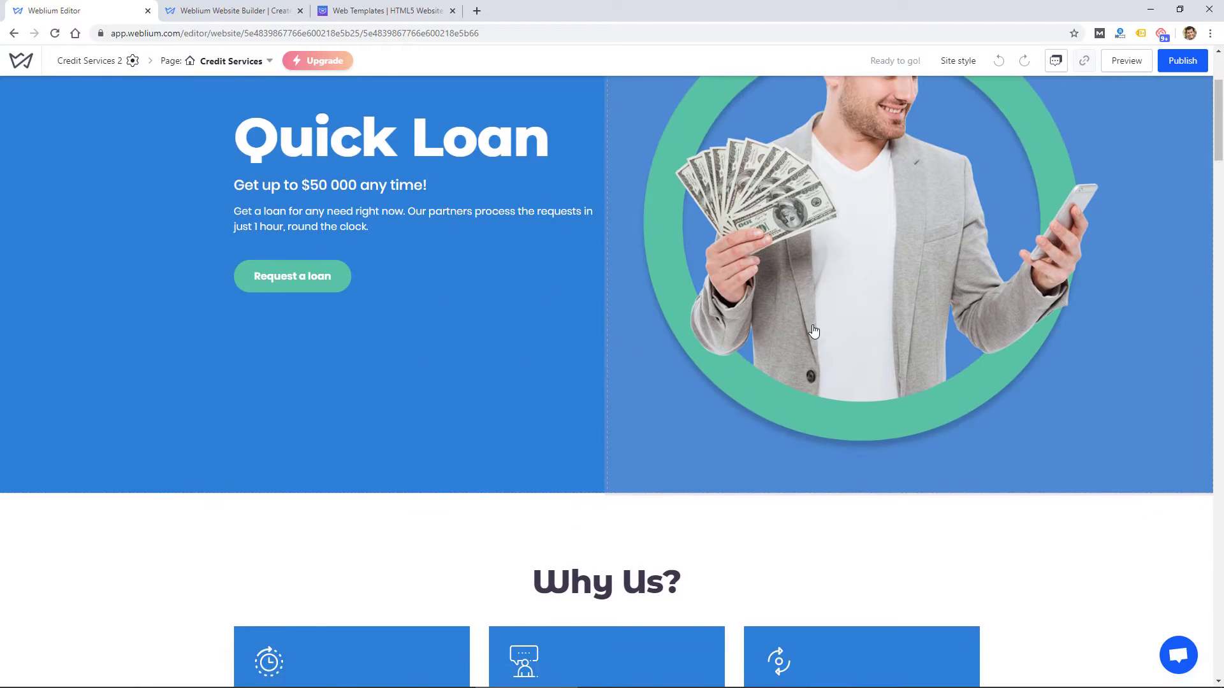
{"action": "scroll", "coordinate": [811, 325], "scroll_direction": "up", "scroll_amount": 7}
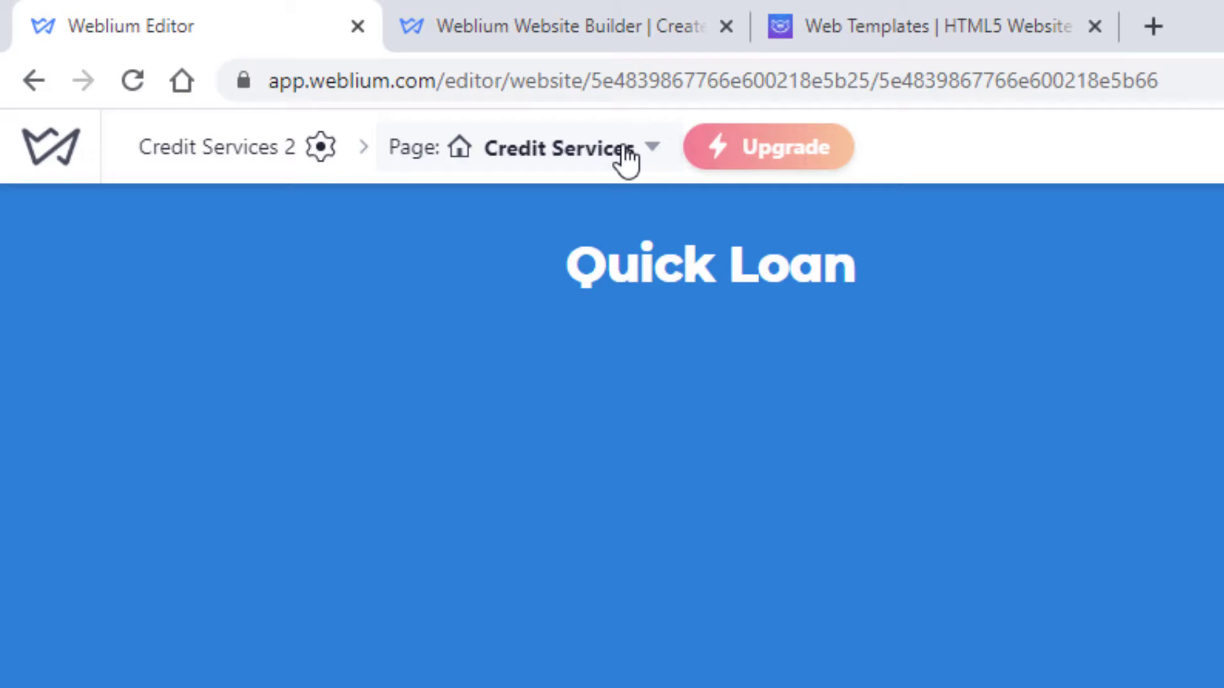
{"action": "left_click", "coordinate": [628, 158]}
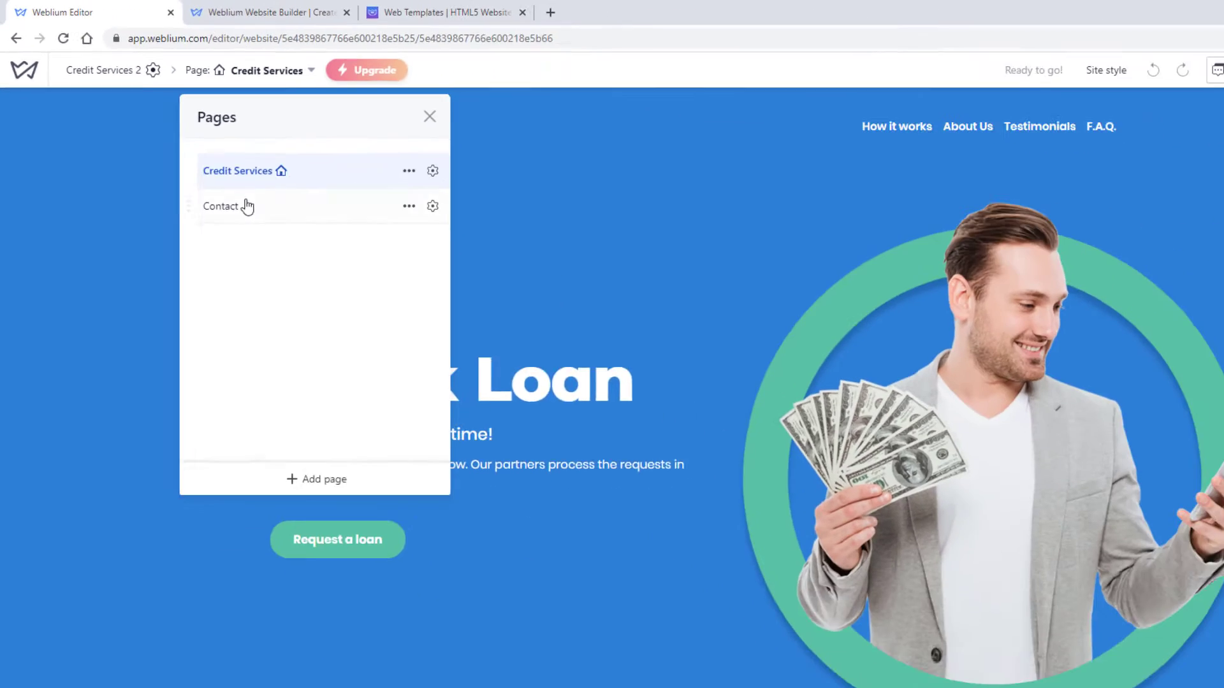
{"action": "scroll", "coordinate": [727, 458], "scroll_direction": "down", "scroll_amount": 10}
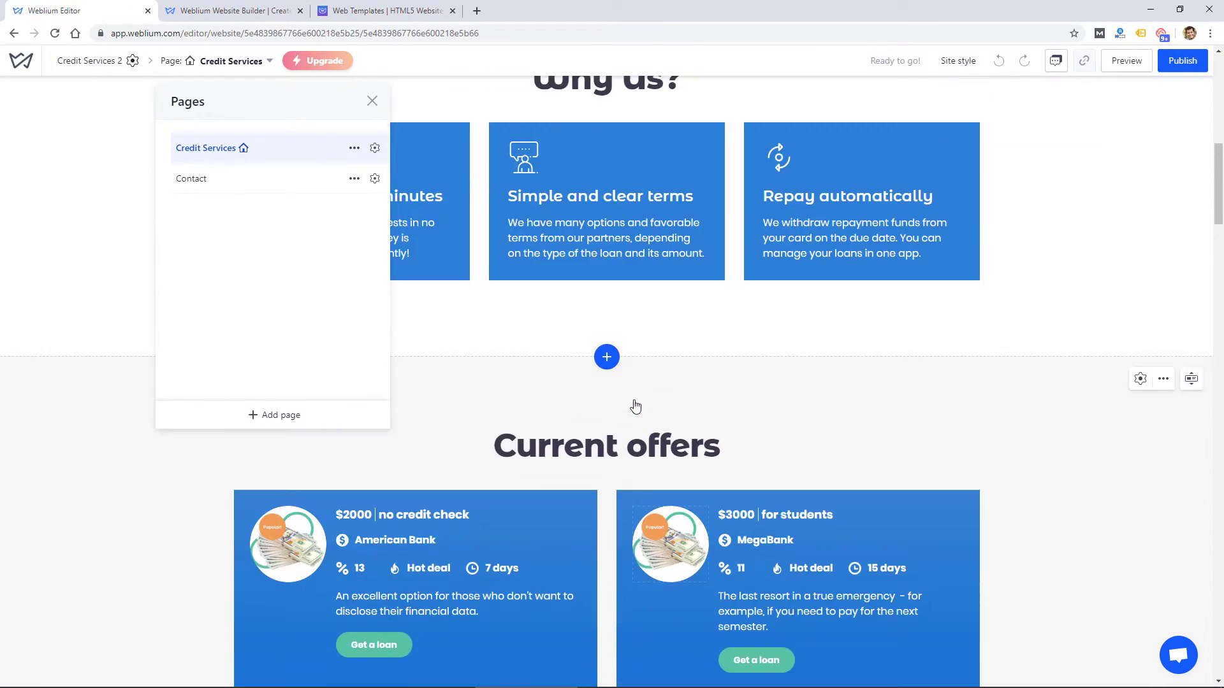
{"action": "scroll", "coordinate": [635, 405], "scroll_direction": "up", "scroll_amount": 10}
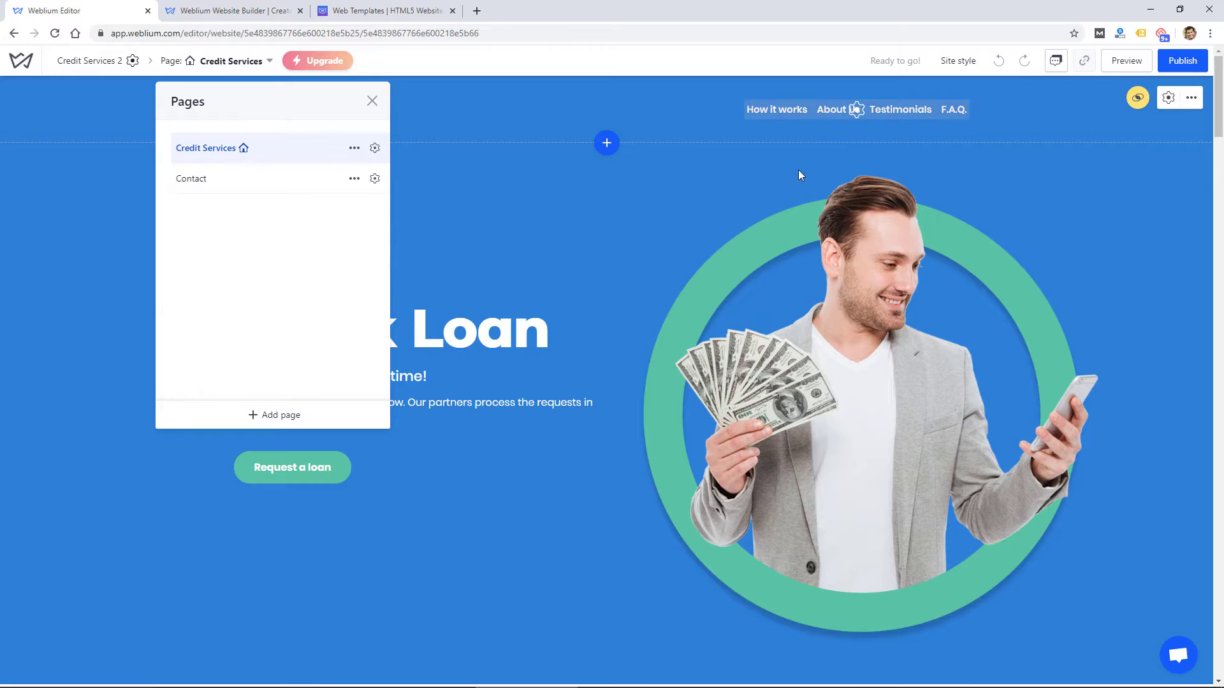
{"action": "scroll", "coordinate": [798, 175], "scroll_direction": "down", "scroll_amount": 5}
{"action": "scroll", "coordinate": [672, 453], "scroll_direction": "up", "scroll_amount": 5}
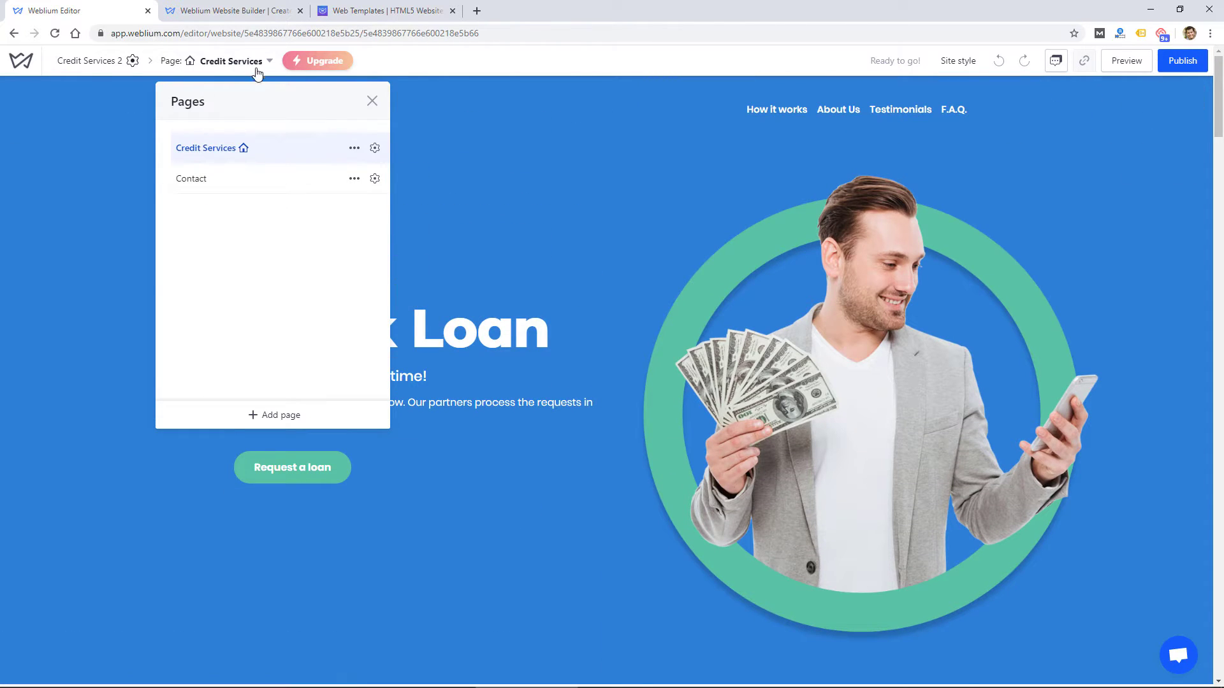
{"action": "left_click", "coordinate": [428, 75]}
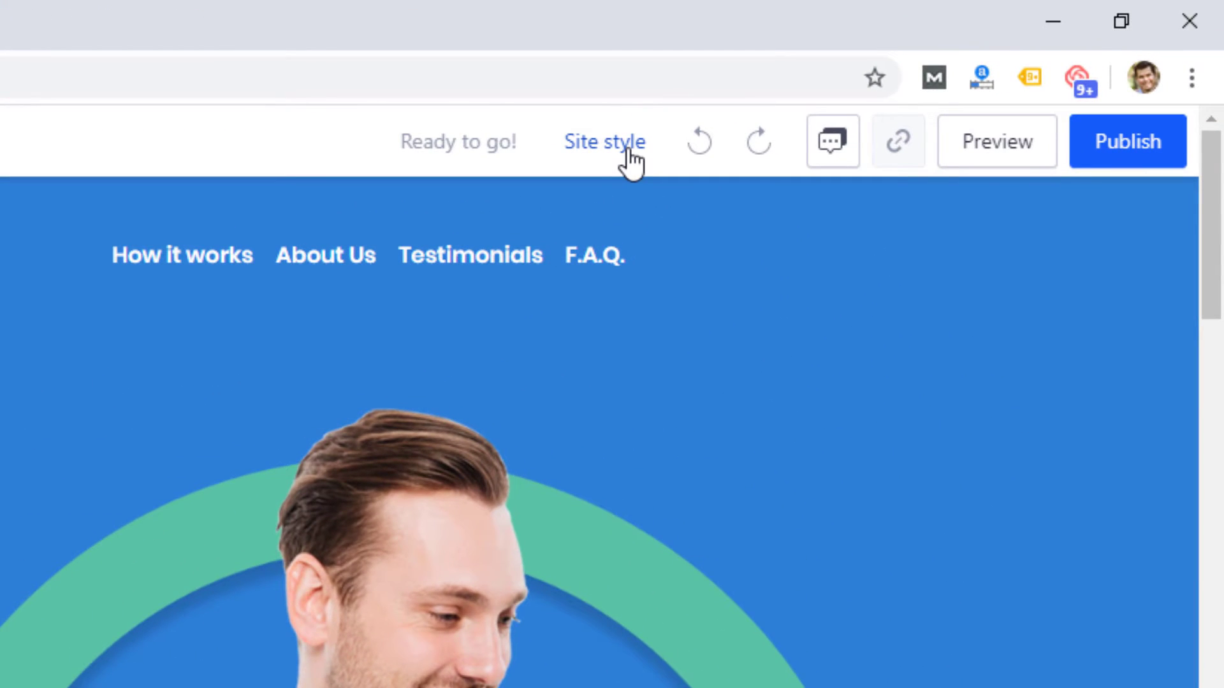
- Recolour the whole site with the Ambipom palette from Site style
{"action": "left_click", "coordinate": [629, 157]}
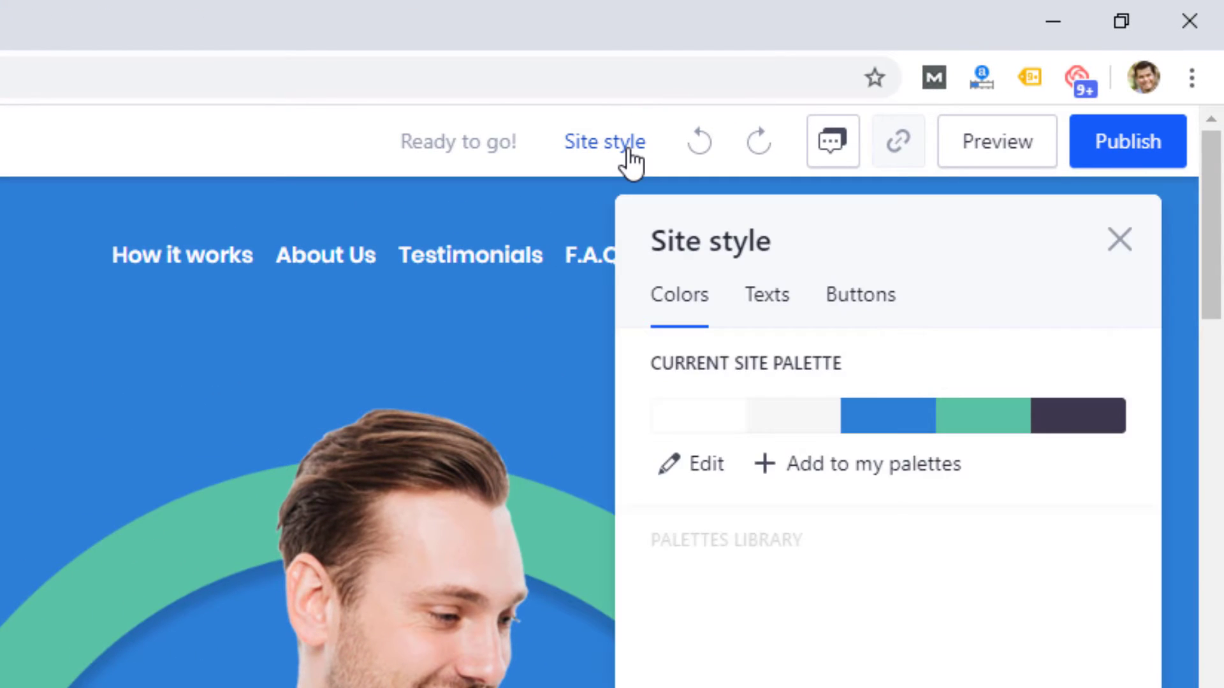
{"action": "scroll", "coordinate": [979, 471], "scroll_direction": "down", "scroll_amount": 5}
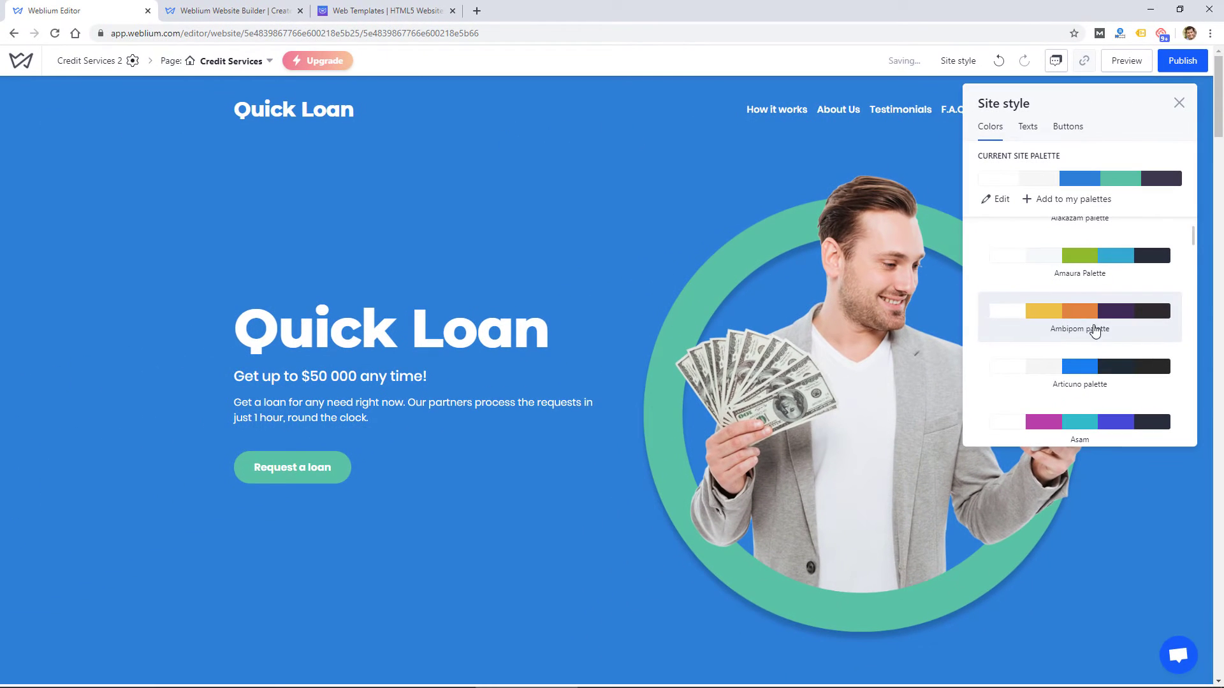
{"action": "left_click", "coordinate": [1093, 309]}
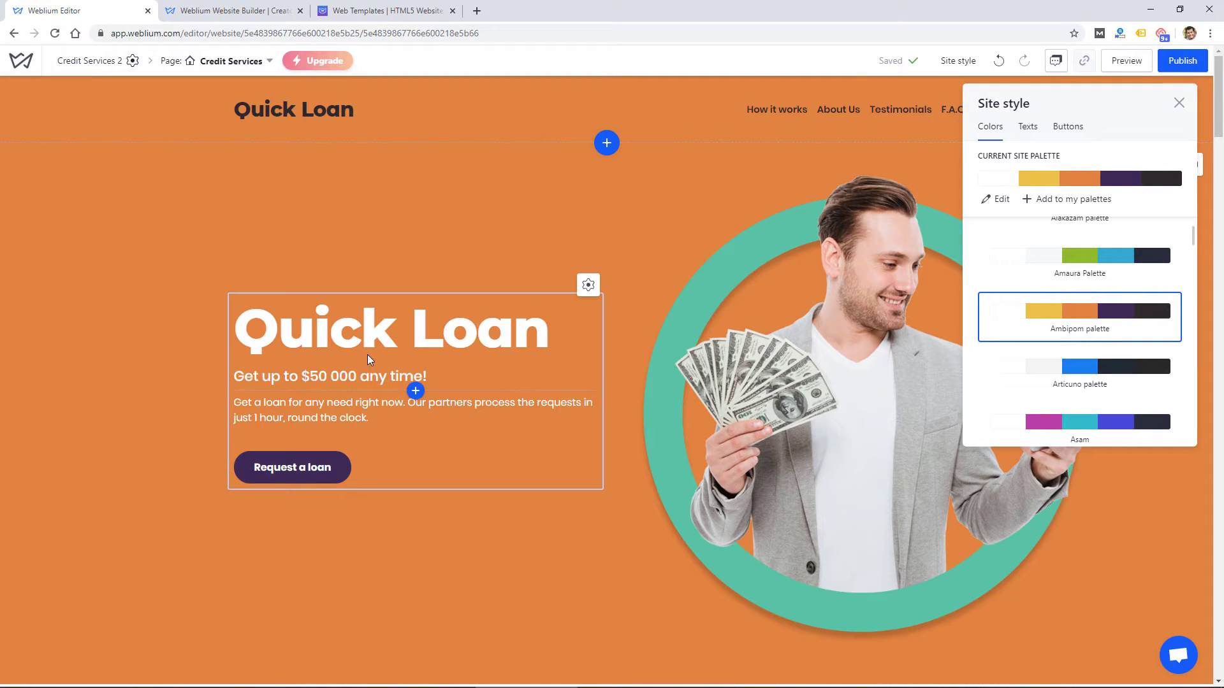
- Select the Quick Loan heading to view its colour choices, then browse Site style palettes
{"action": "left_click", "coordinate": [398, 326]}
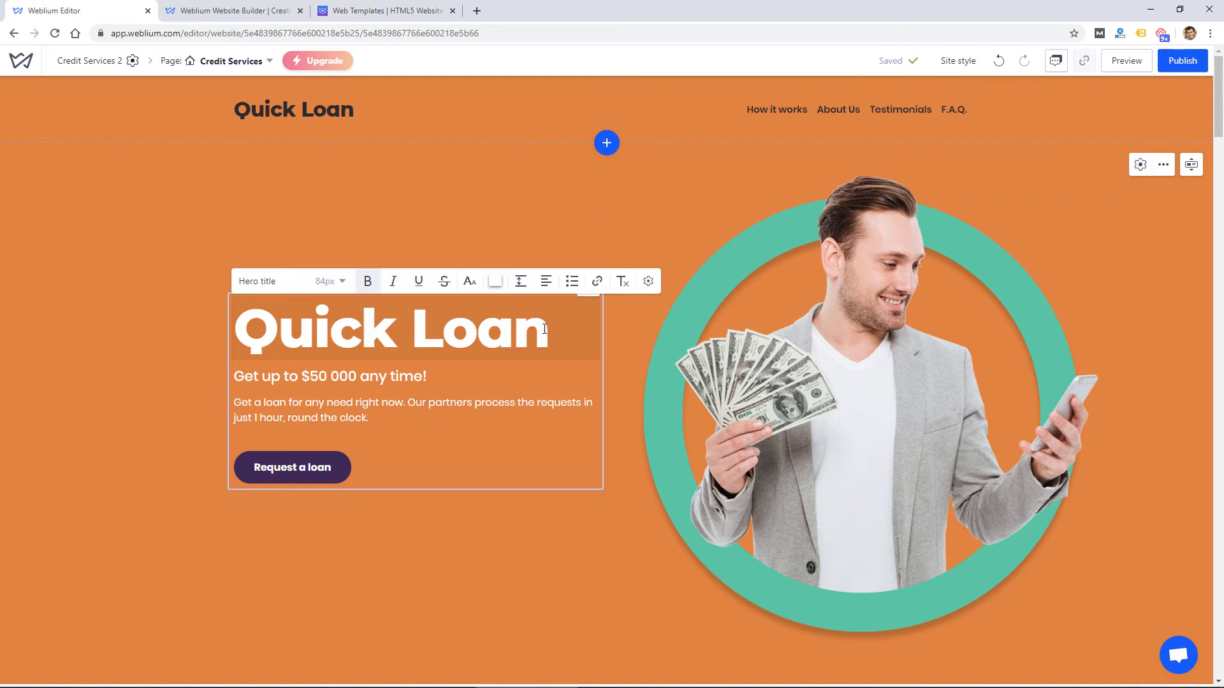
{"action": "left_click_drag", "start_coordinate": [544, 329], "coordinate": [235, 330]}
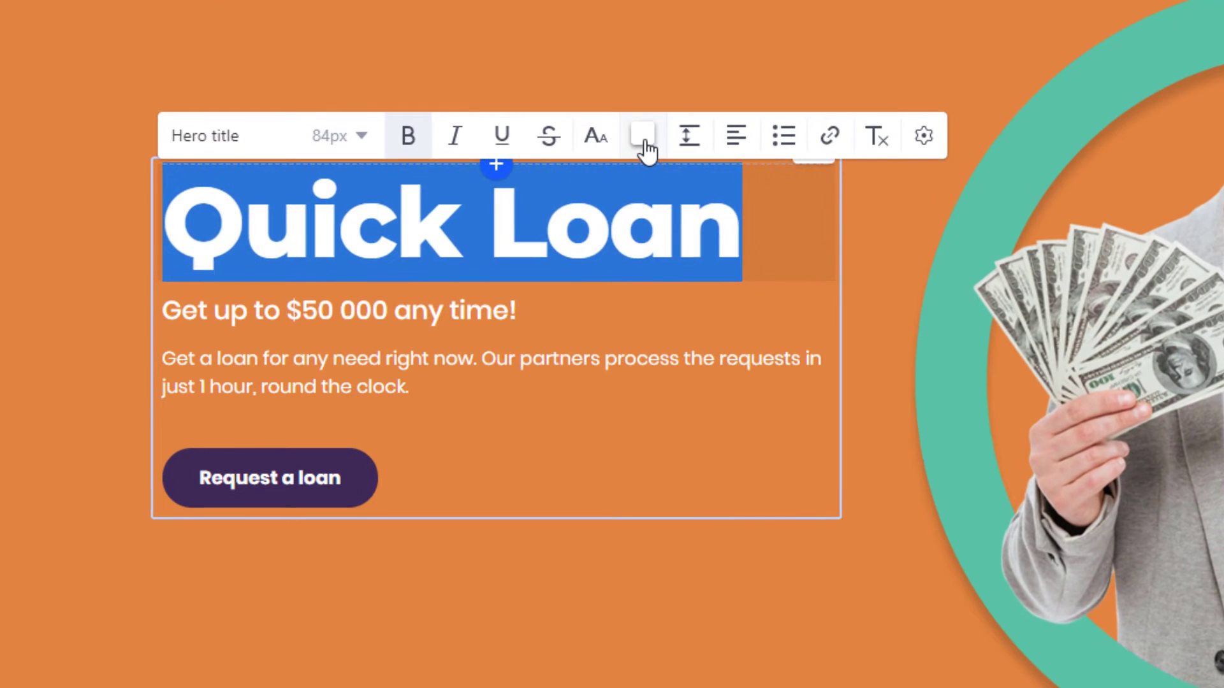
{"action": "left_click", "coordinate": [644, 144]}
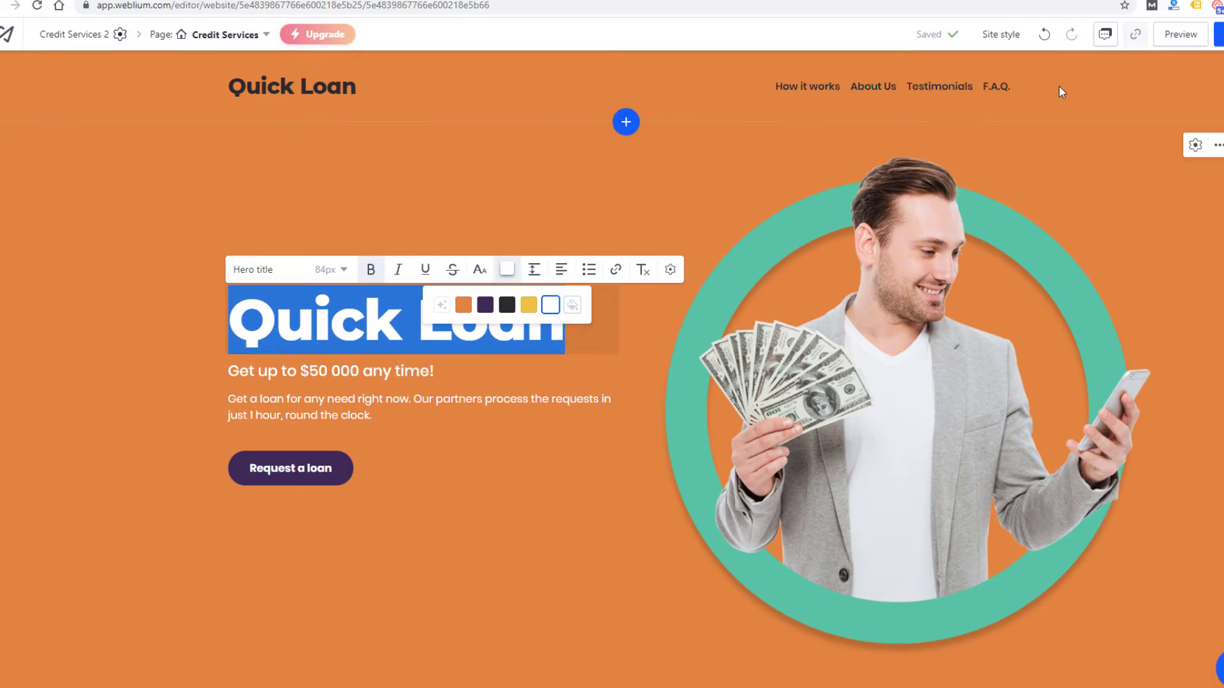
{"action": "left_click", "coordinate": [958, 60]}
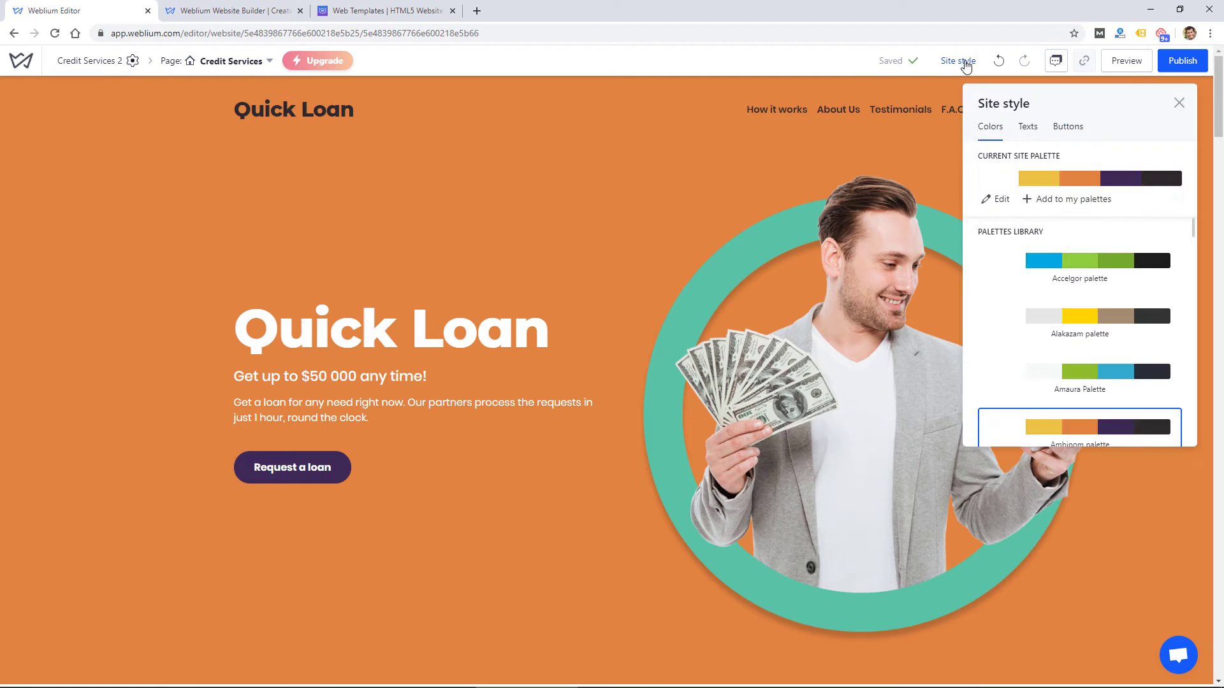
{"action": "scroll", "coordinate": [1053, 255], "scroll_direction": "down", "scroll_amount": 5}
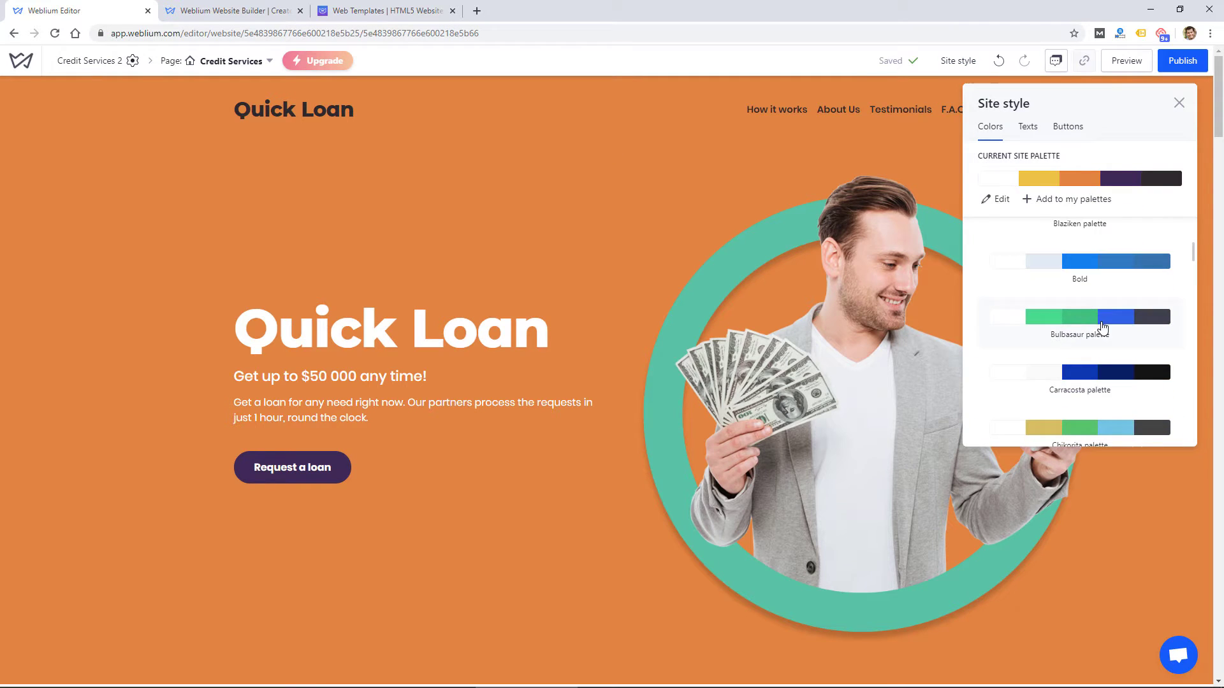
{"action": "scroll", "coordinate": [1104, 352], "scroll_direction": "up", "scroll_amount": 5}
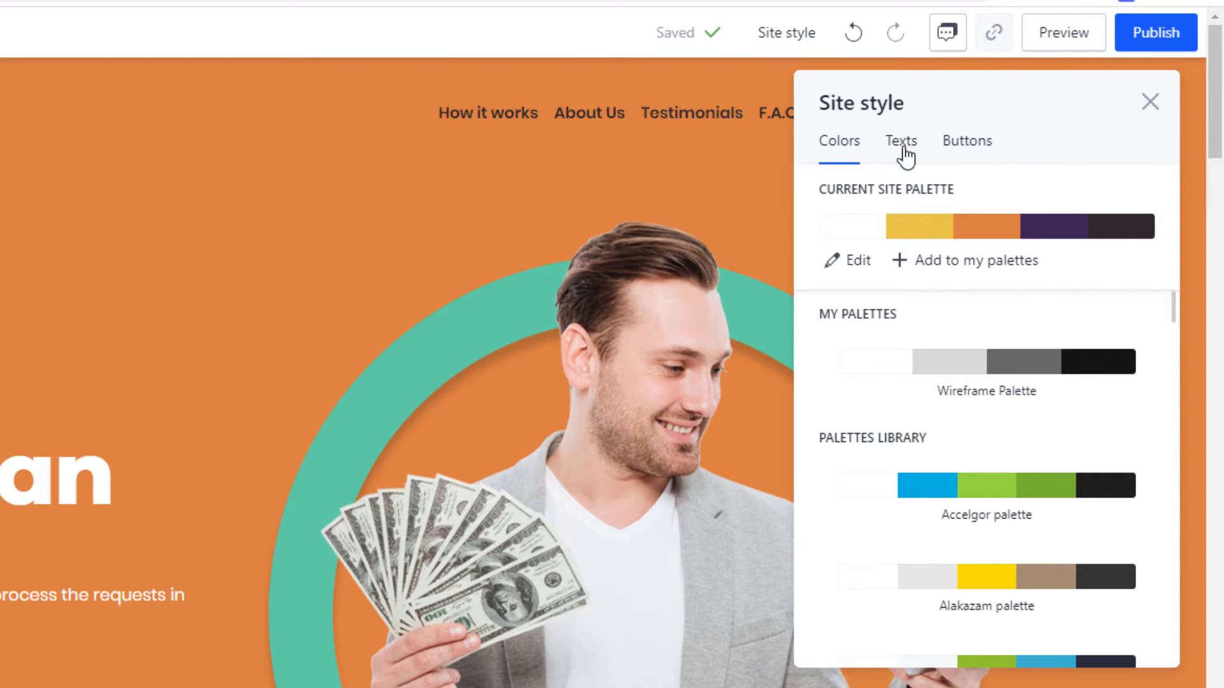
- Browse the font sets on the Texts tab of Site style
{"action": "left_click", "coordinate": [904, 150]}
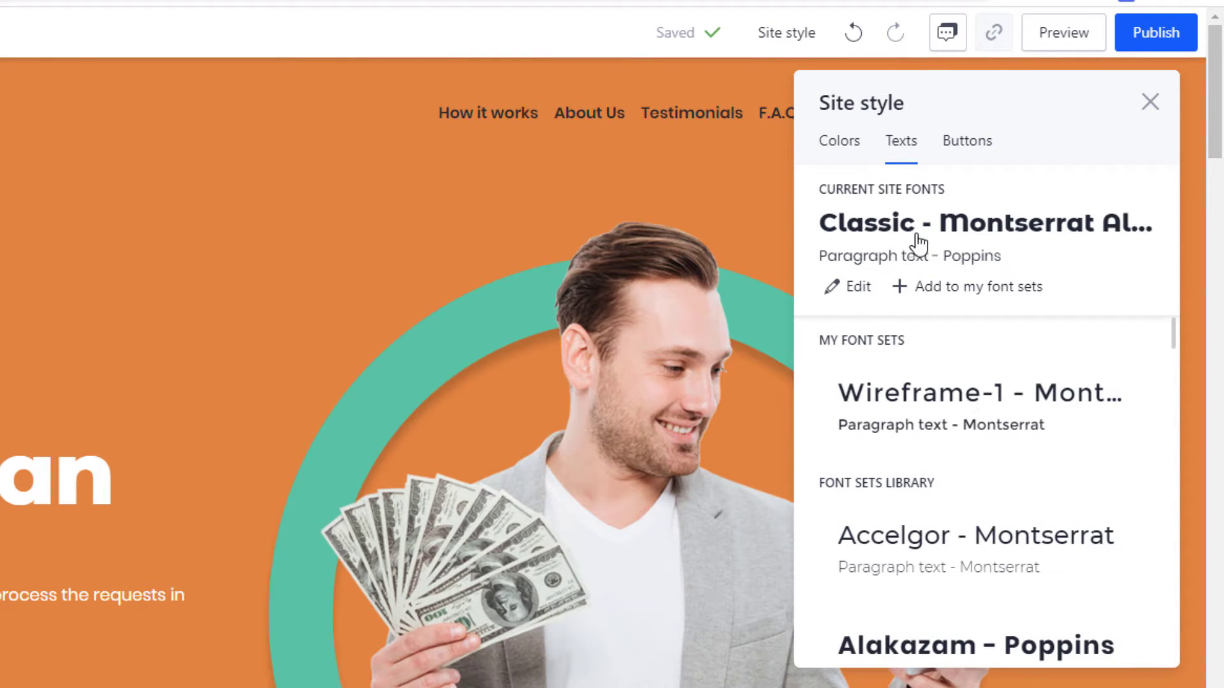
{"action": "scroll", "coordinate": [984, 399], "scroll_direction": "down", "scroll_amount": 6}
{"action": "scroll", "coordinate": [989, 412], "scroll_direction": "down", "scroll_amount": 4}
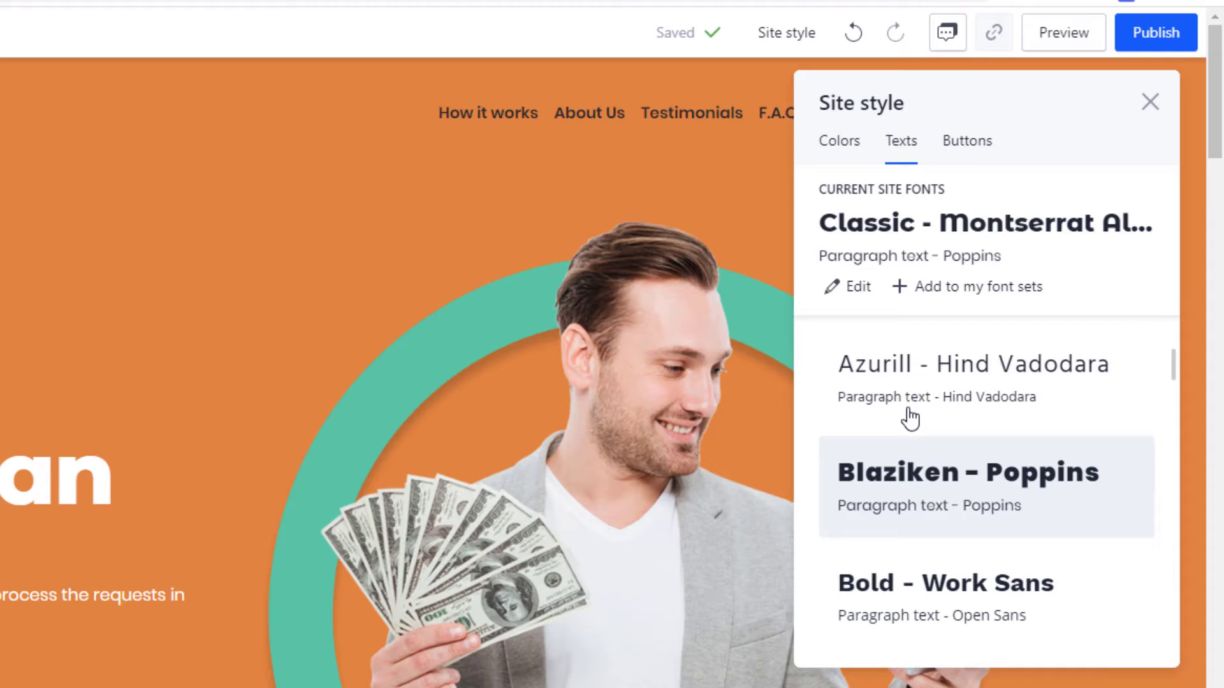
{"action": "scroll", "coordinate": [953, 523], "scroll_direction": "down", "scroll_amount": 1}
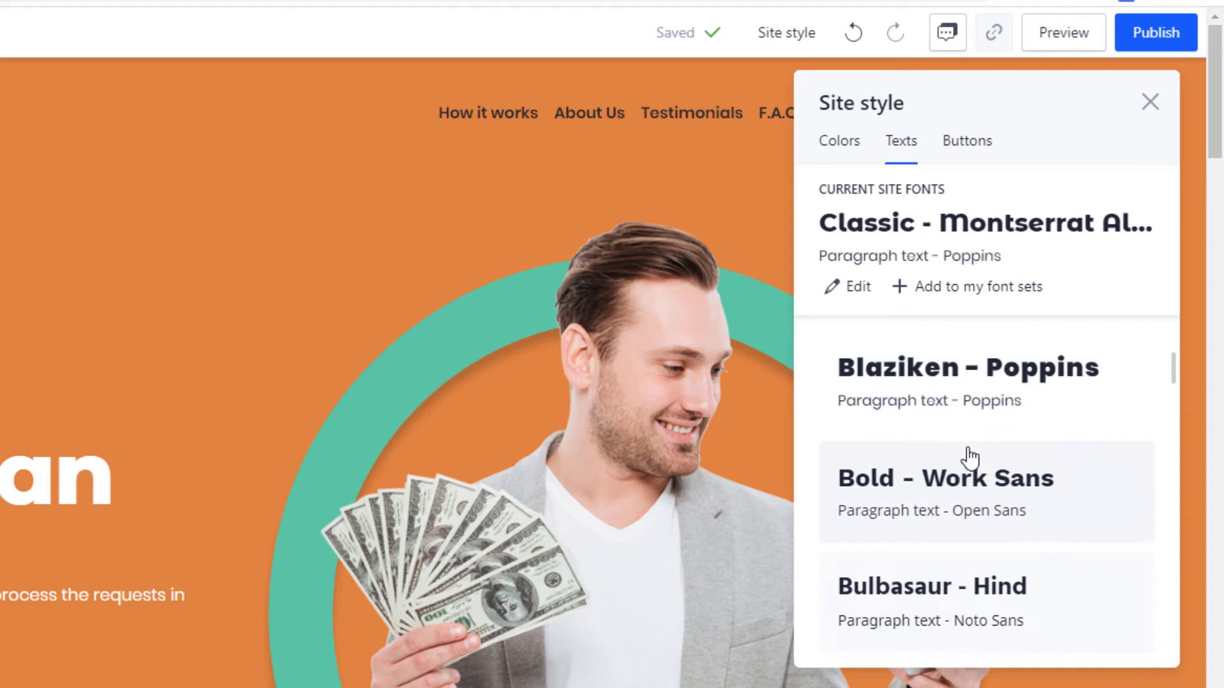
- Browse the Buttons style library, then close Site style without changes
{"action": "left_click", "coordinate": [967, 153]}
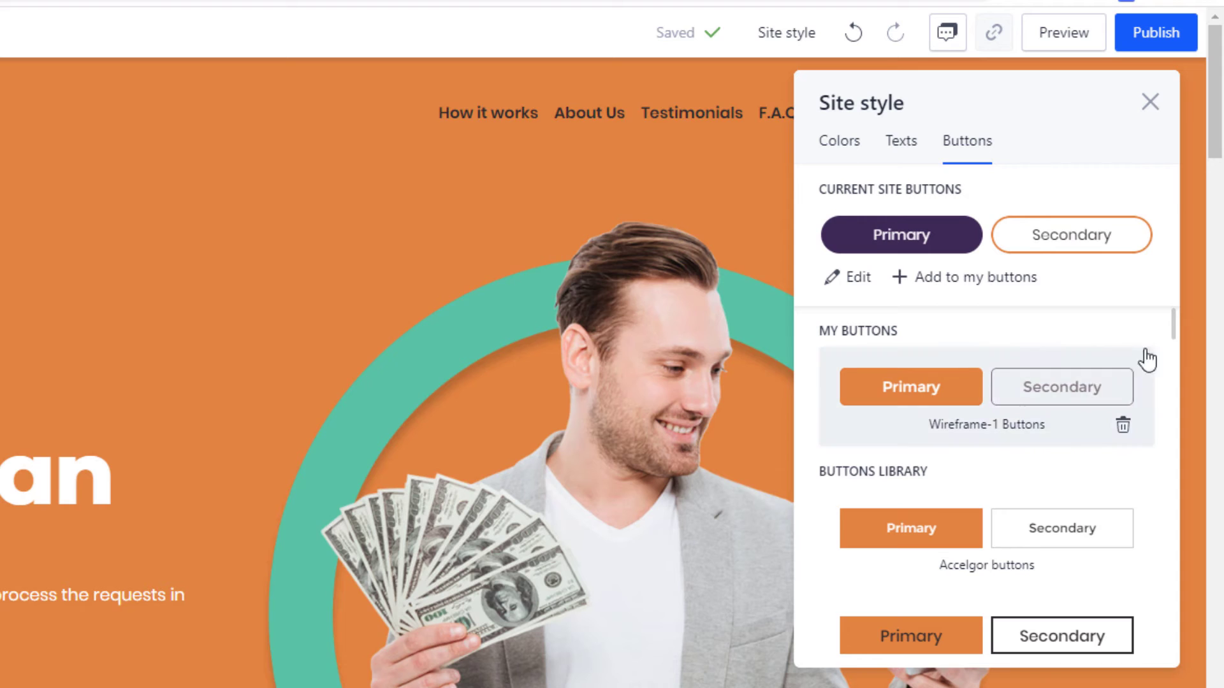
{"action": "scroll", "coordinate": [1164, 344], "scroll_direction": "down", "scroll_amount": 5}
{"action": "scroll", "coordinate": [863, 415], "scroll_direction": "down", "scroll_amount": 2}
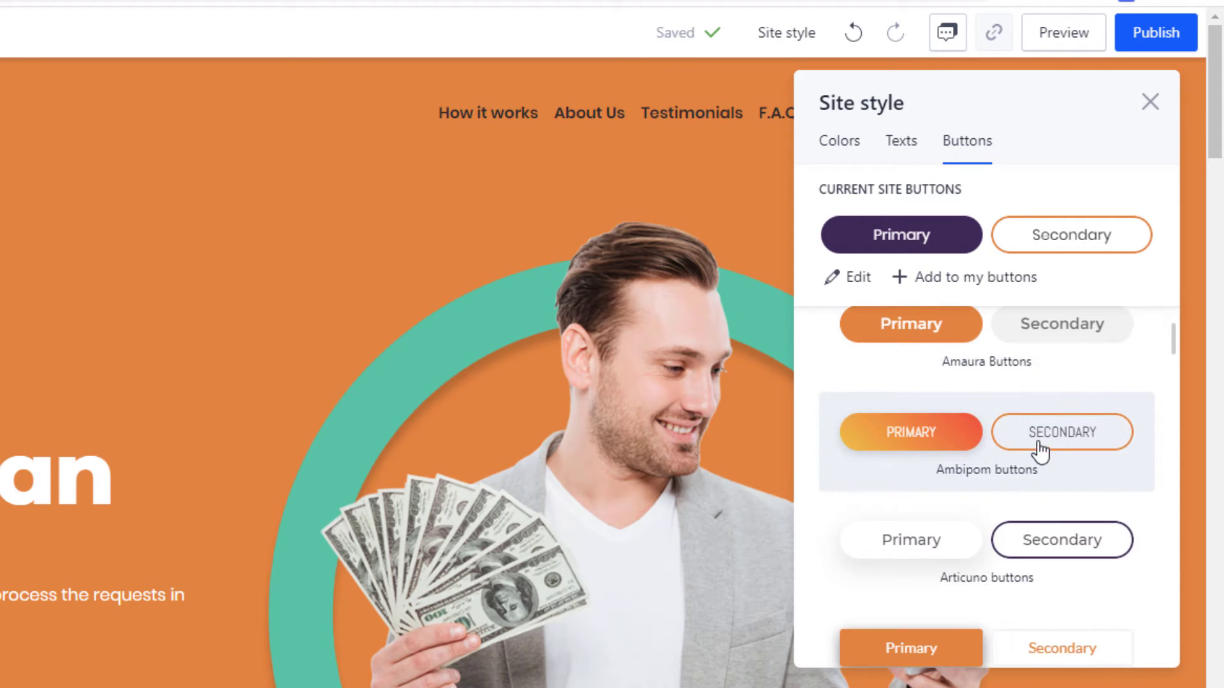
{"action": "scroll", "coordinate": [1038, 459], "scroll_direction": "down", "scroll_amount": 4}
{"action": "scroll", "coordinate": [982, 484], "scroll_direction": "down", "scroll_amount": 3}
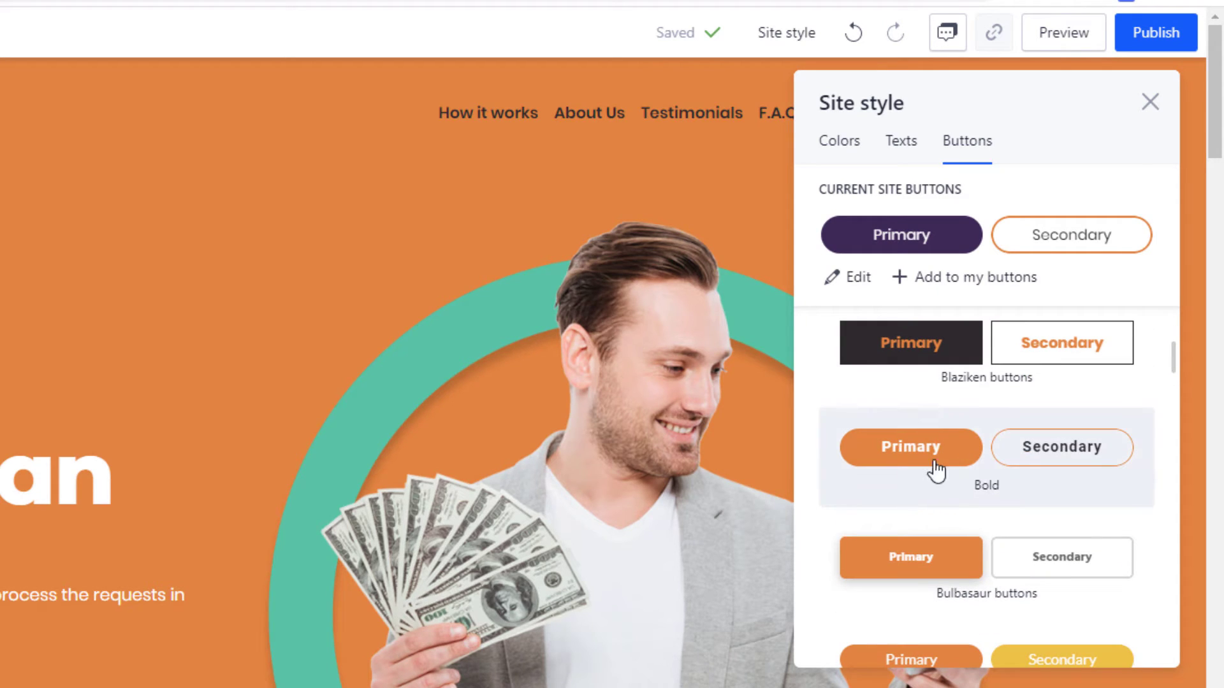
{"action": "scroll", "coordinate": [1027, 483], "scroll_direction": "up", "scroll_amount": 15}
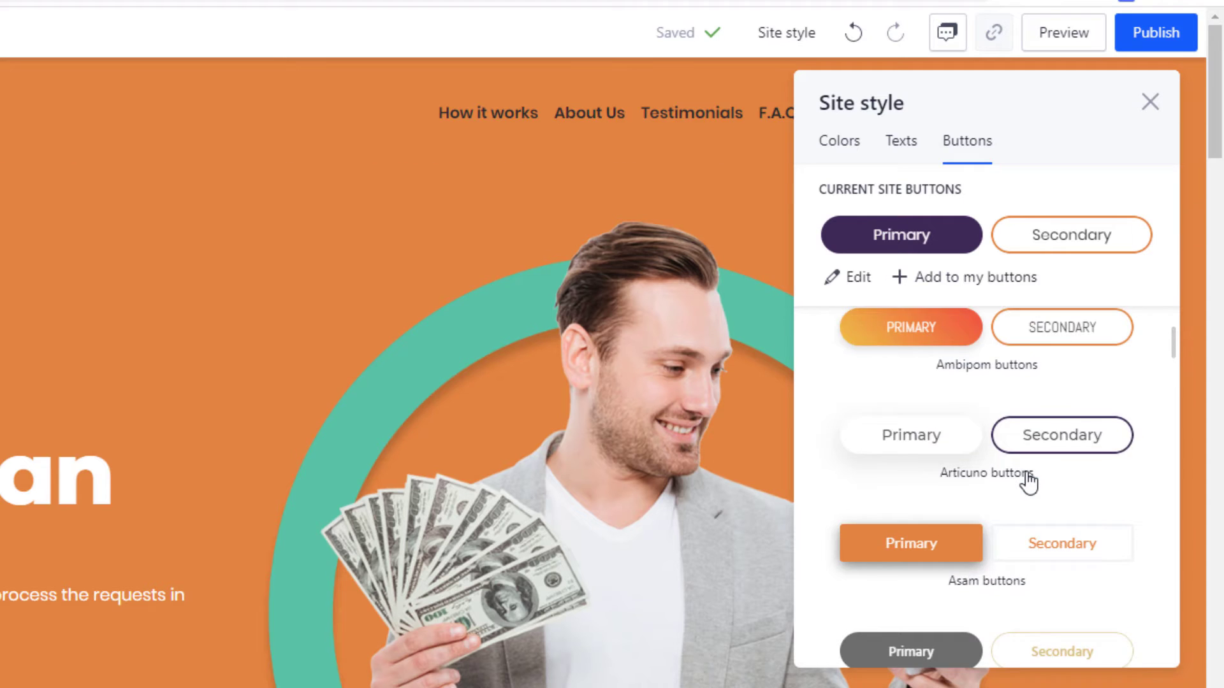
{"action": "left_click", "coordinate": [1150, 104]}
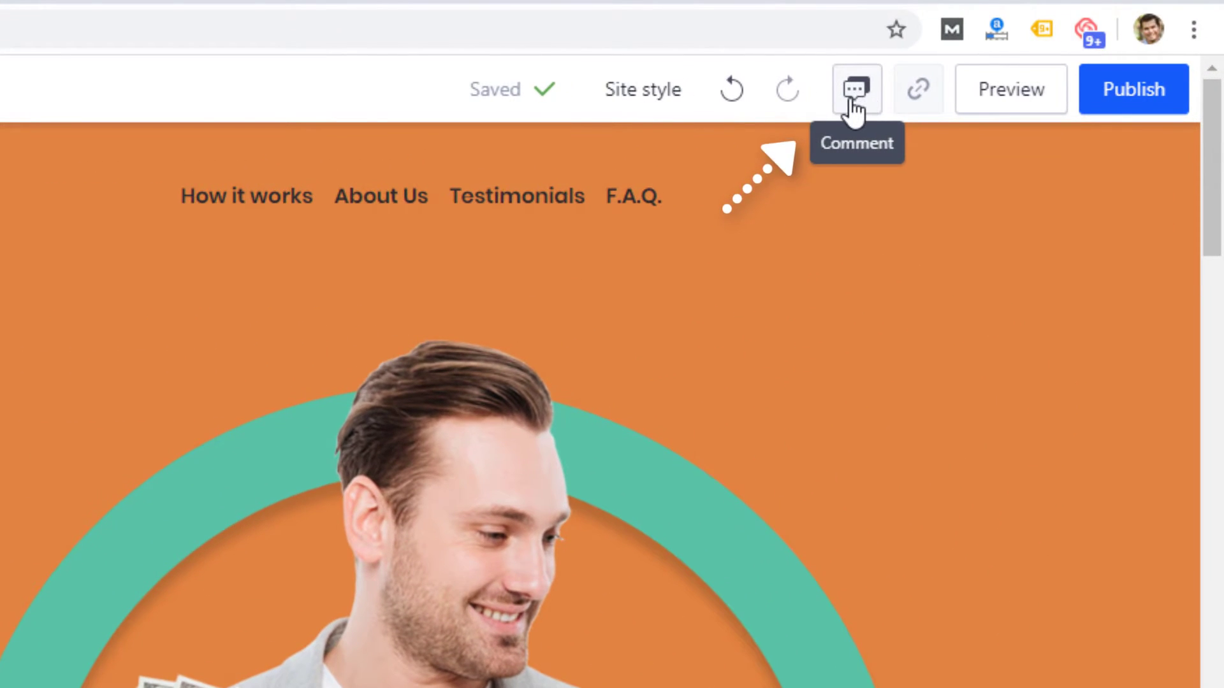
- Enter Comment mode and place comment 1 on the 'Simple and clear terms' Why Us card
{"action": "left_click", "coordinate": [857, 98]}
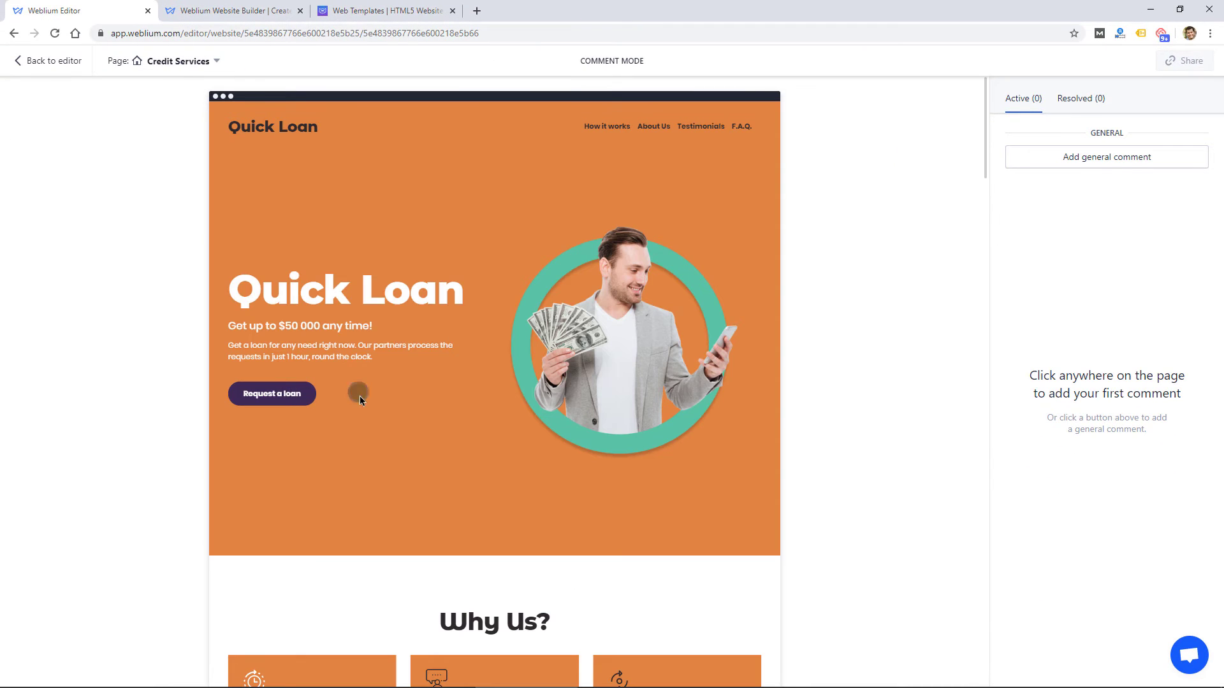
{"action": "scroll", "coordinate": [599, 376], "scroll_direction": "down", "scroll_amount": 5}
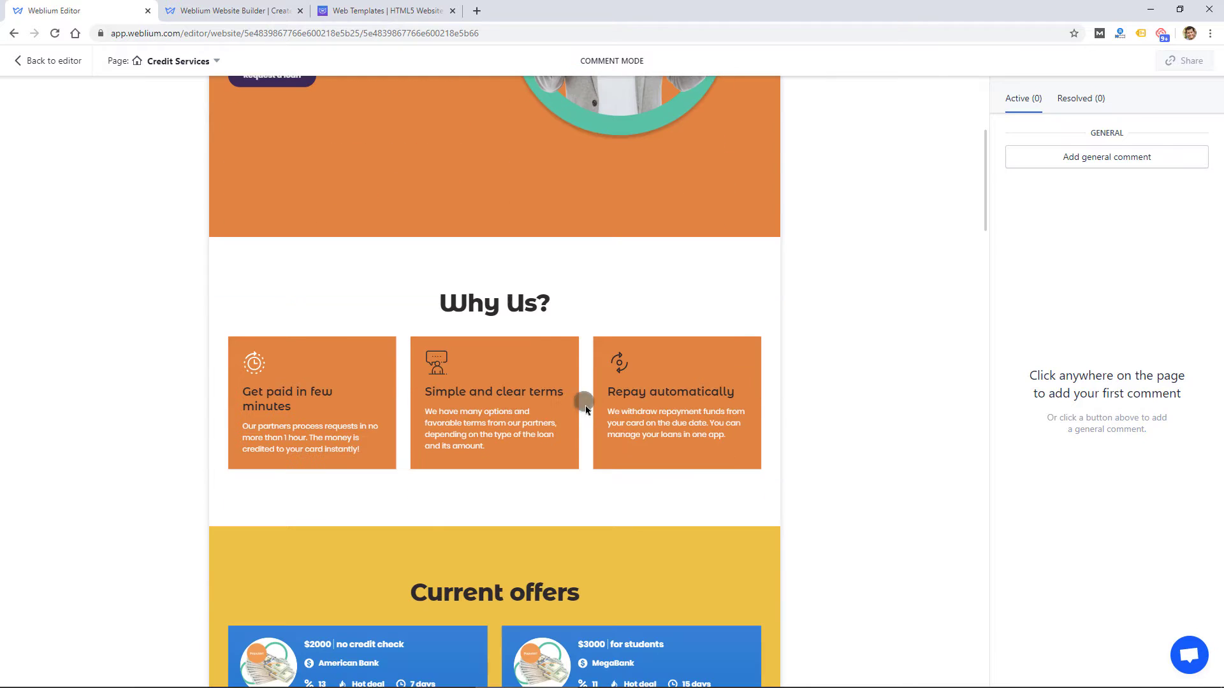
{"action": "left_click", "coordinate": [488, 420]}
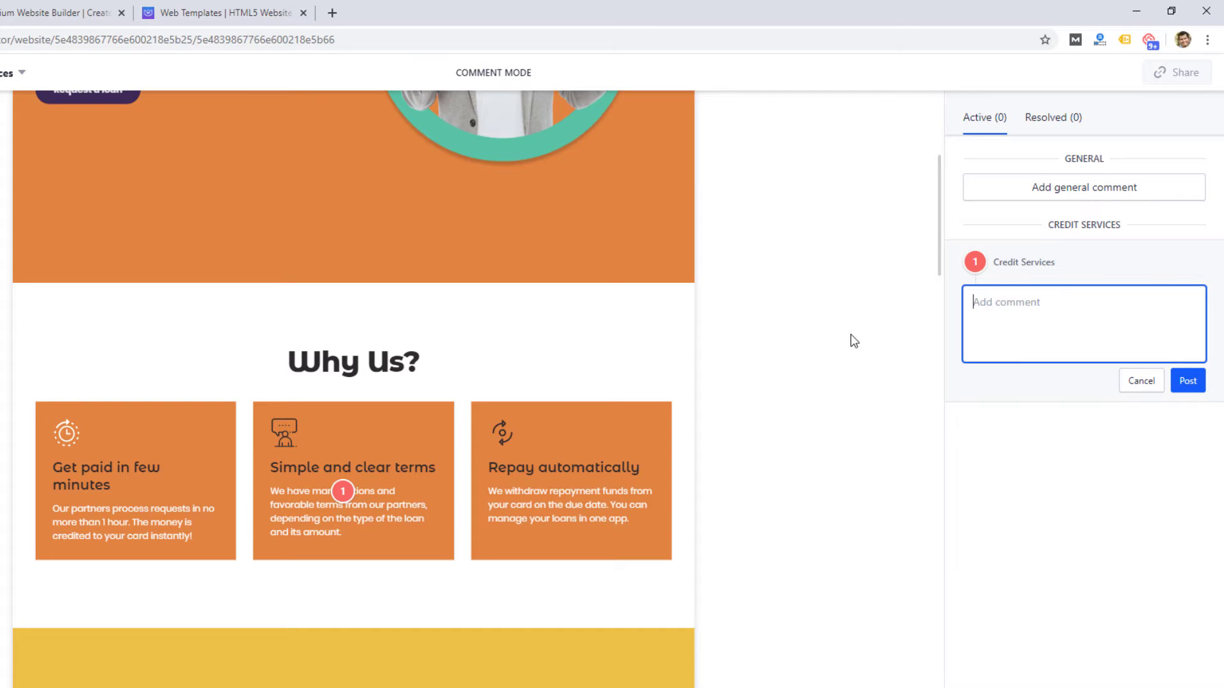
{"action": "scroll", "coordinate": [523, 469], "scroll_direction": "down", "scroll_amount": 8}
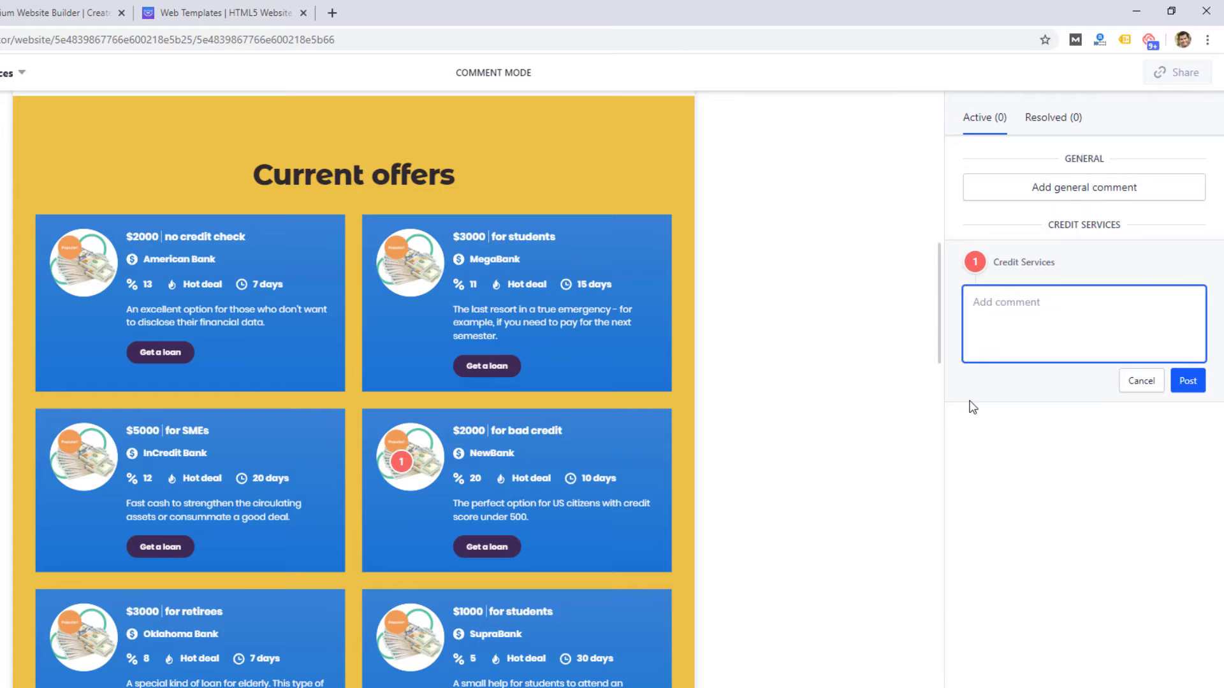
{"action": "scroll", "coordinate": [729, 347], "scroll_direction": "up", "scroll_amount": 7}
{"action": "scroll", "coordinate": [675, 376], "scroll_direction": "up", "scroll_amount": 5}
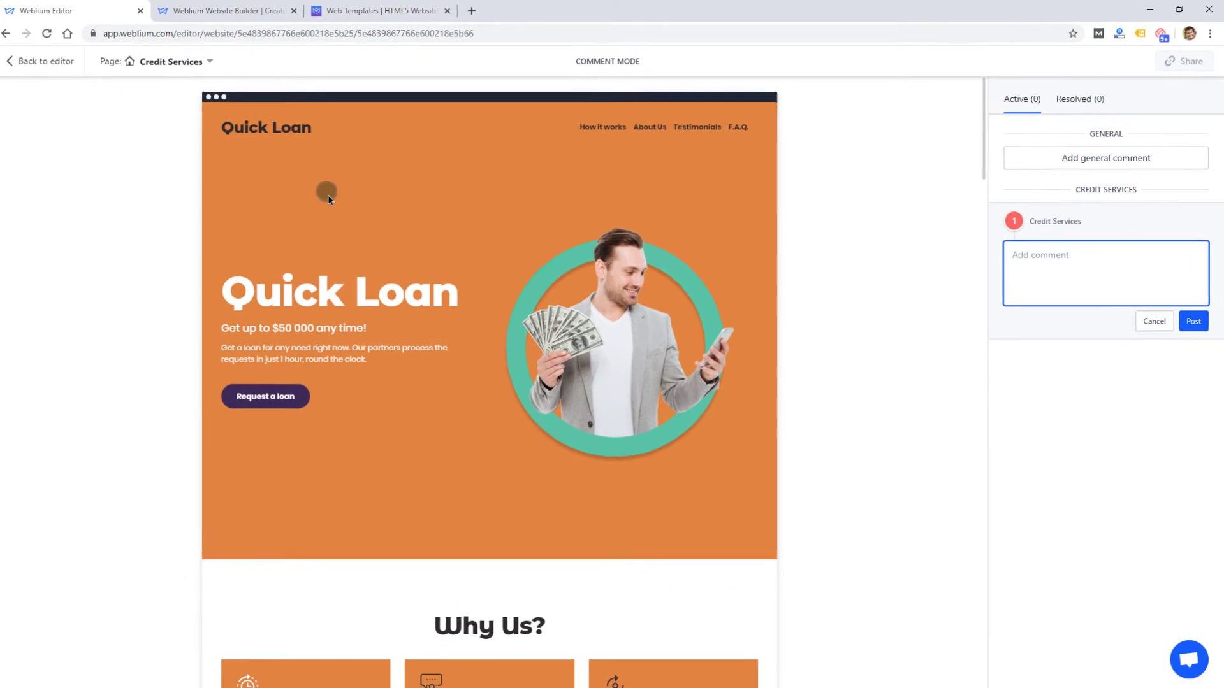
- Leave Comment mode and preview the Quick Loan site as visitors see it
{"action": "left_click", "coordinate": [31, 67]}
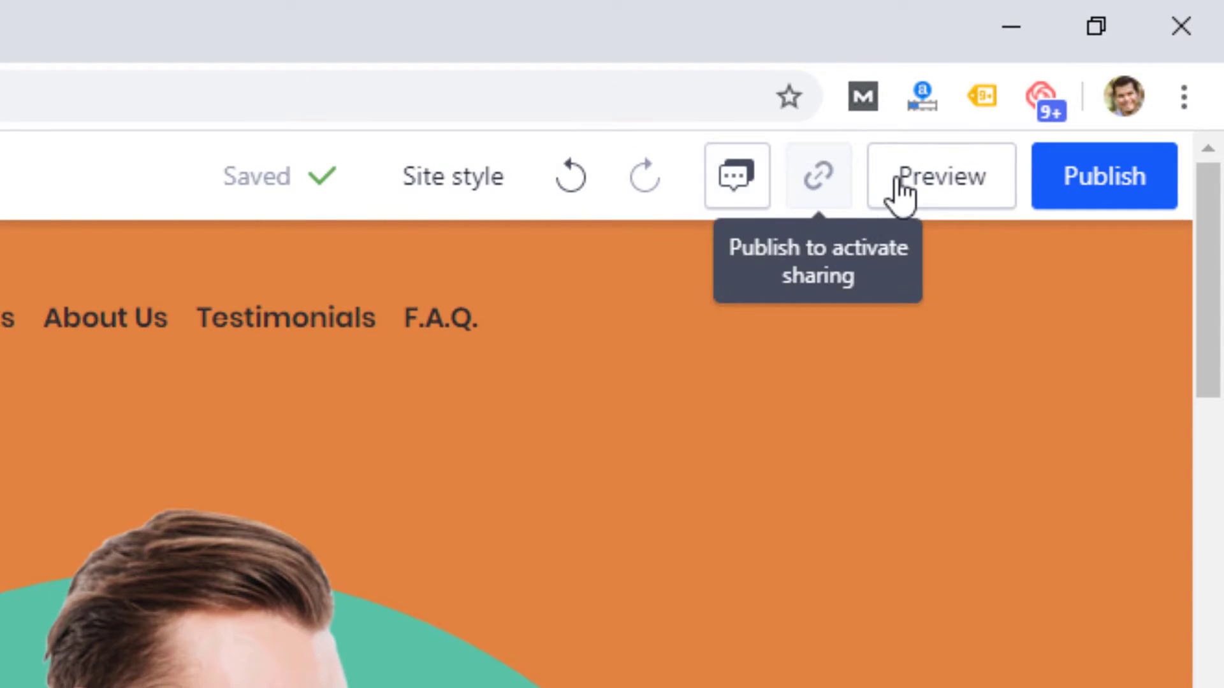
{"action": "left_click", "coordinate": [965, 195]}
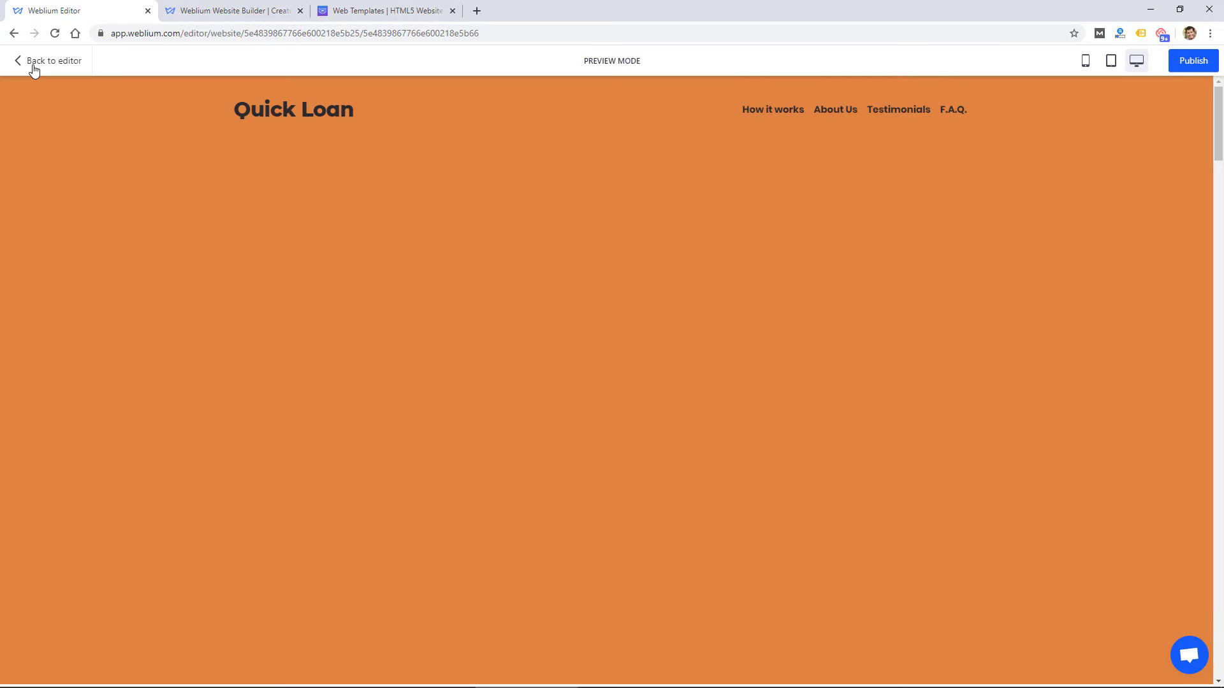
{"action": "left_click", "coordinate": [32, 66]}
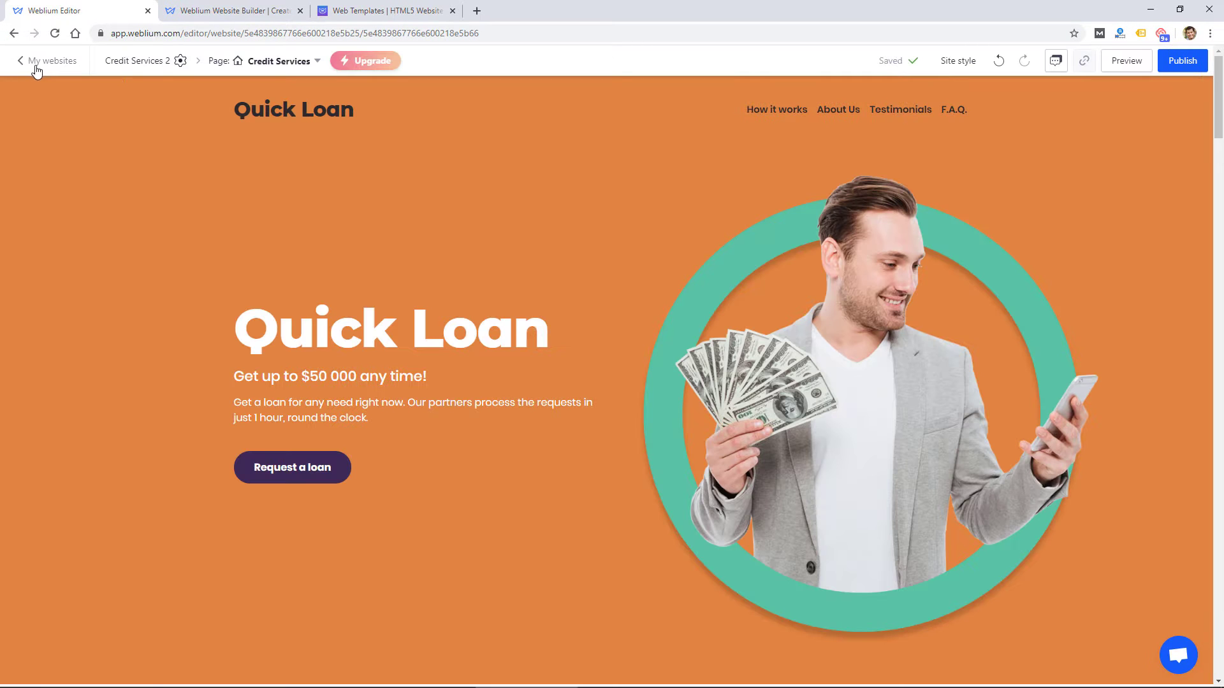
- Publish Credit Services 2 to its weblium.site address and dismiss the published confirmation
{"action": "left_click", "coordinate": [1183, 61]}
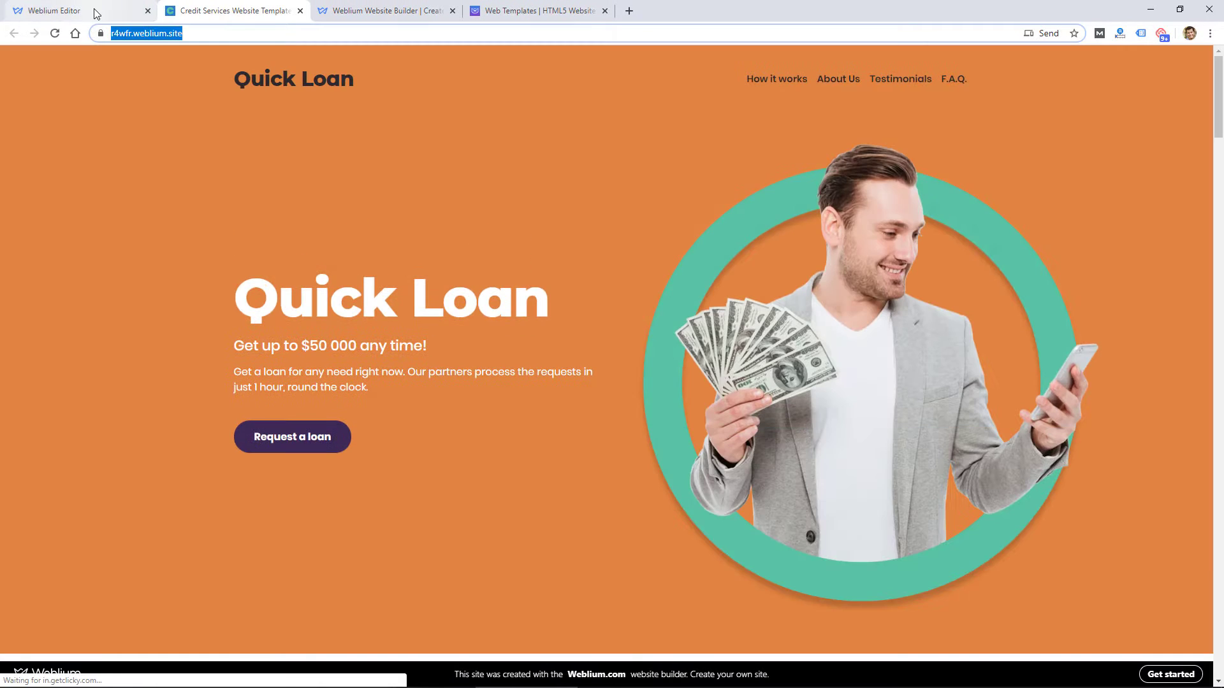
{"action": "left_click", "coordinate": [89, 14]}
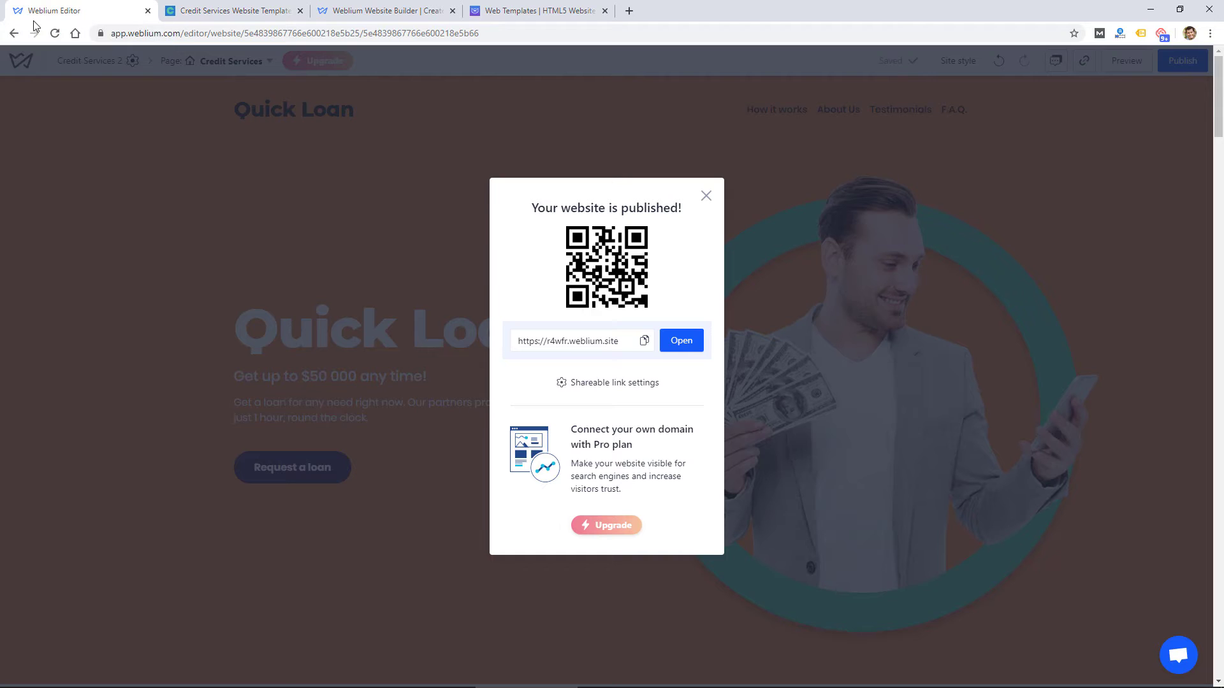
{"action": "left_click", "coordinate": [705, 196]}
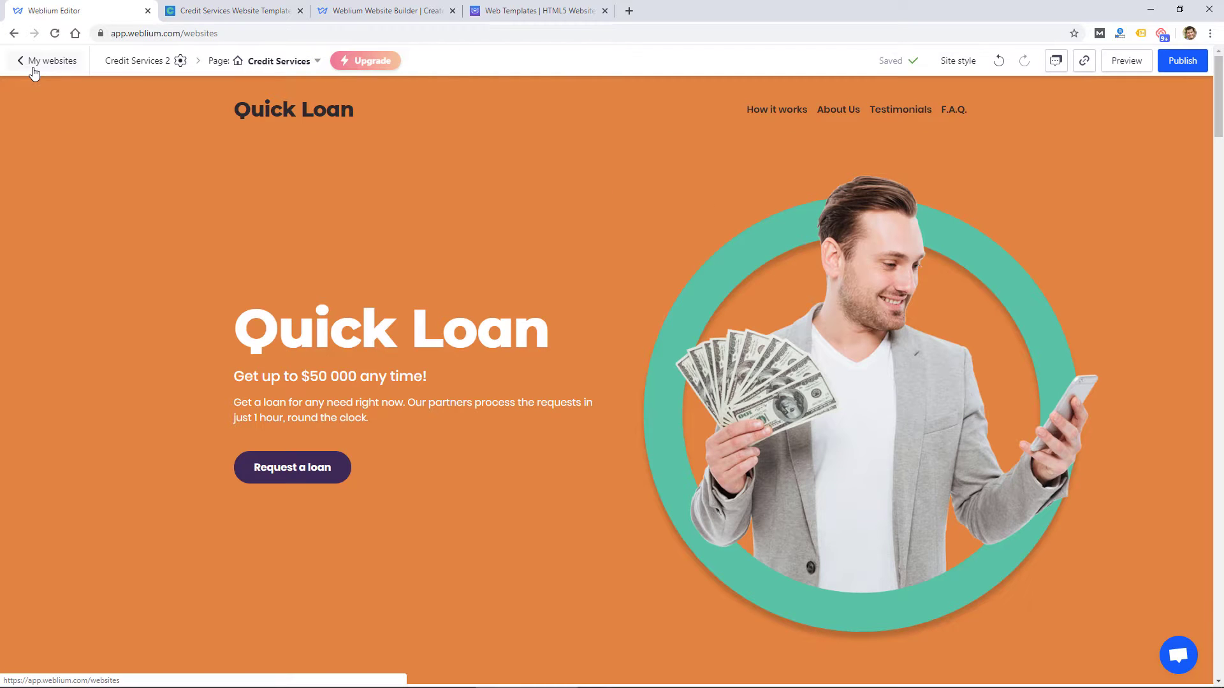
- Open Credit Services 2 settings from My websites, cancelling a rename so the name stays unchanged
{"action": "left_click", "coordinate": [28, 67]}
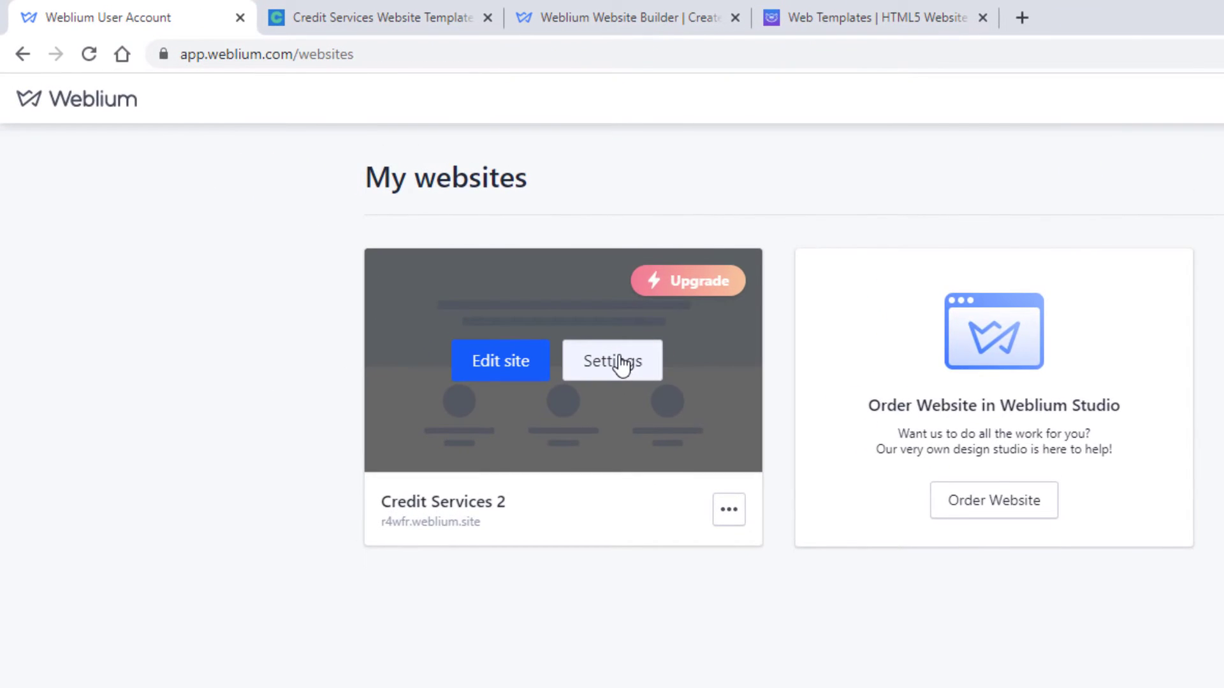
{"action": "left_click", "coordinate": [381, 223]}
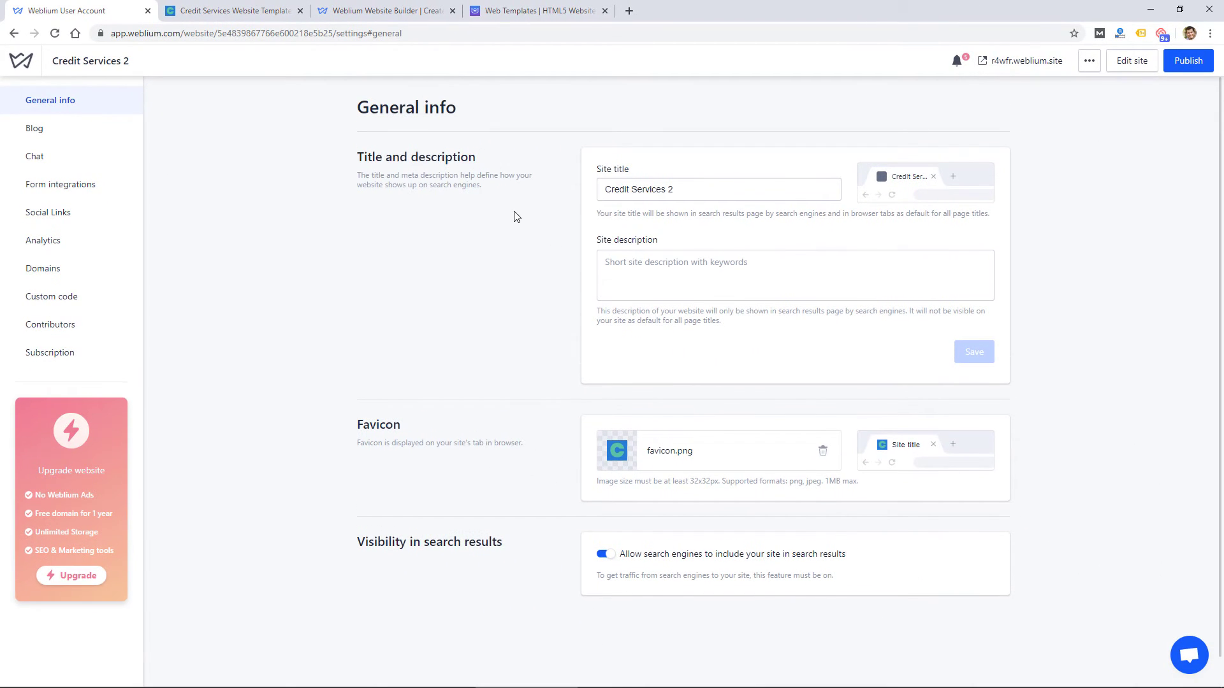
{"action": "left_click", "coordinate": [1088, 61]}
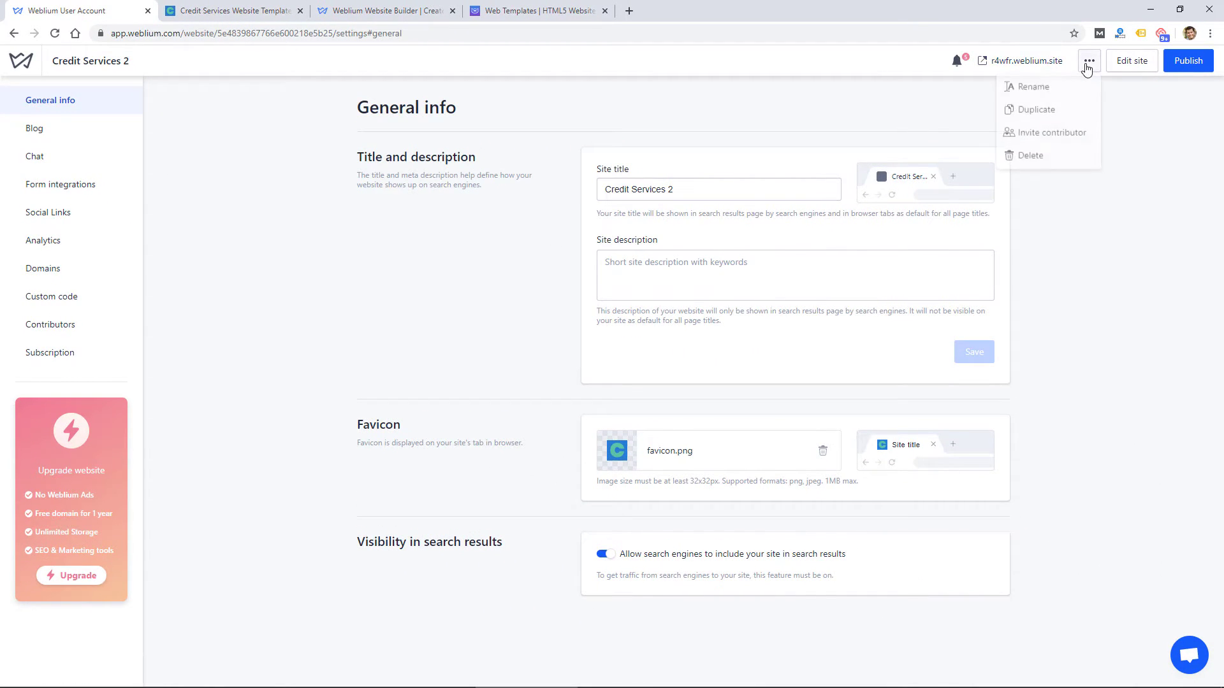
{"action": "left_click", "coordinate": [1033, 89]}
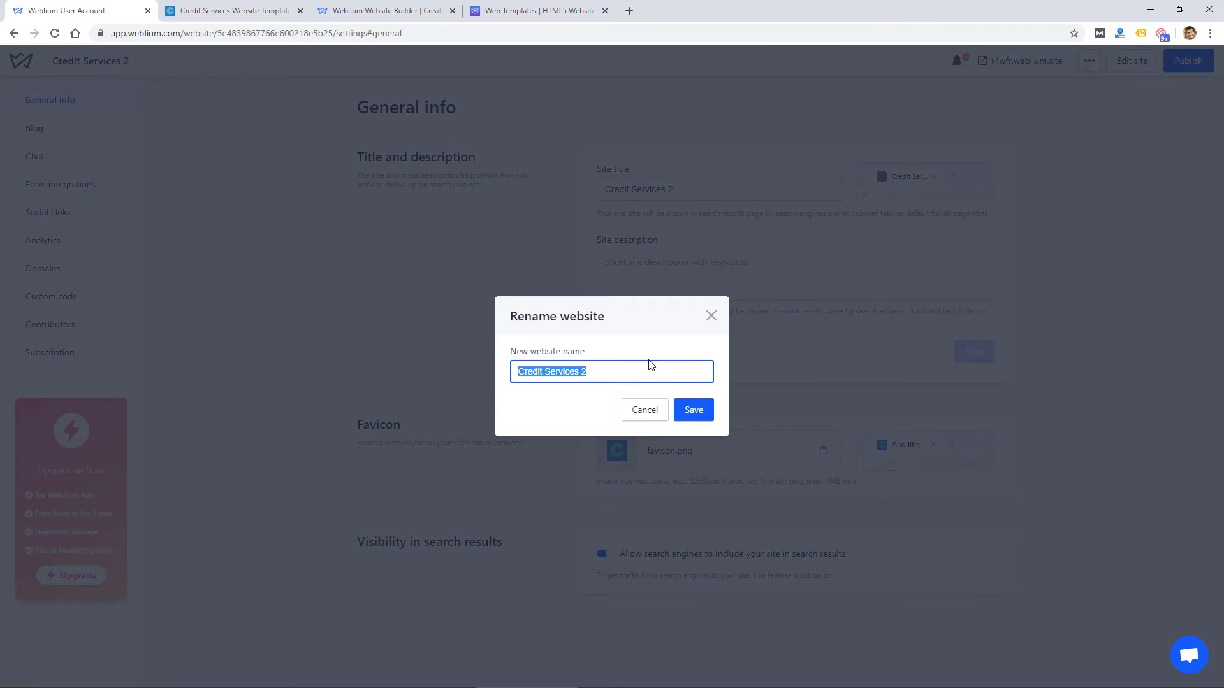
{"action": "left_click", "coordinate": [649, 408]}
{"action": "left_click", "coordinate": [1089, 63]}
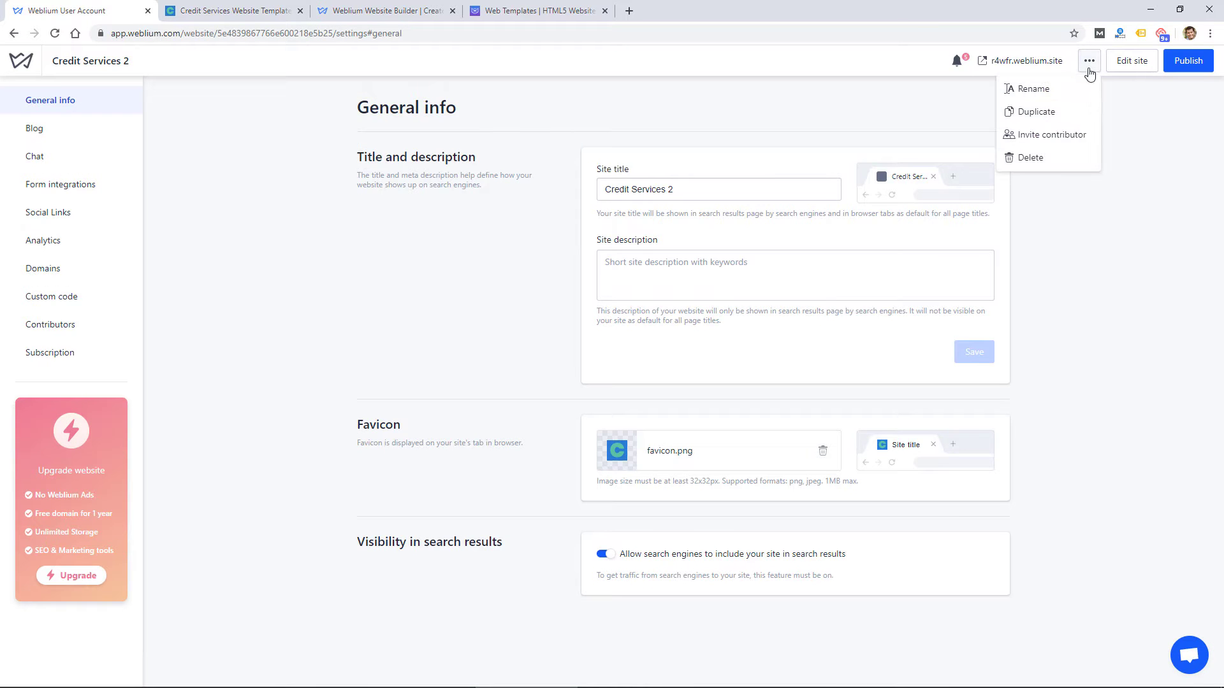
{"action": "left_click", "coordinate": [879, 117]}
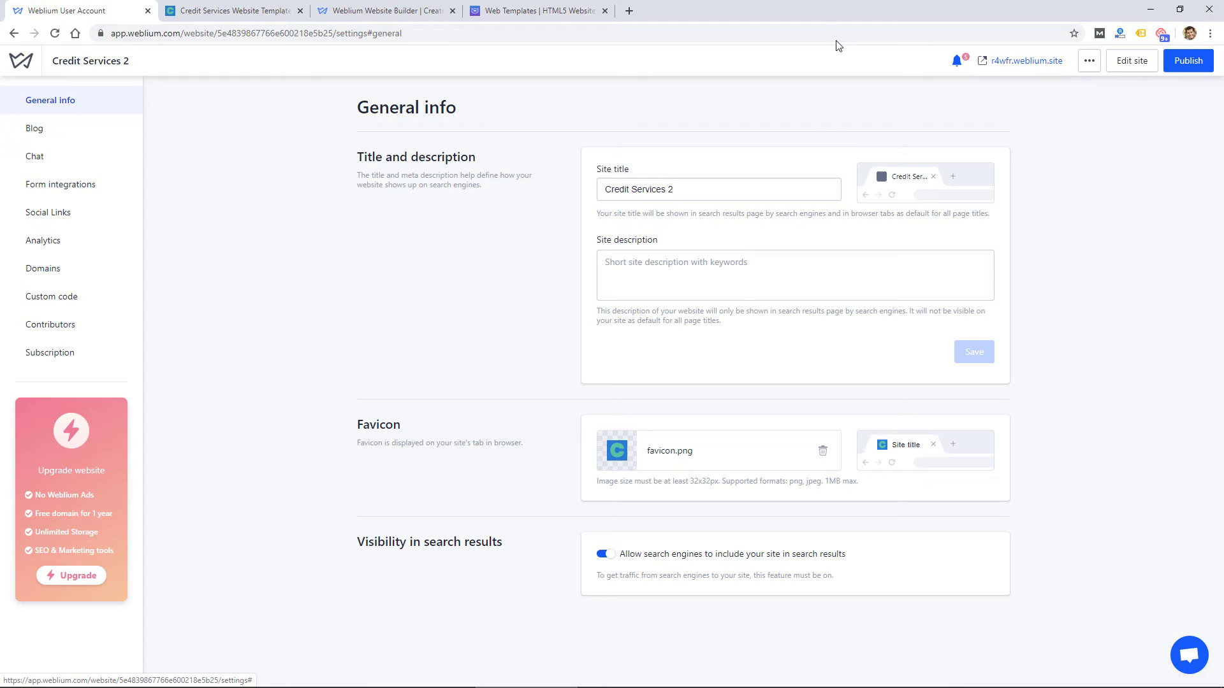
- Find the live Quick Loan site tab, select its full address, and return to General info
{"action": "left_click", "coordinate": [396, 8]}
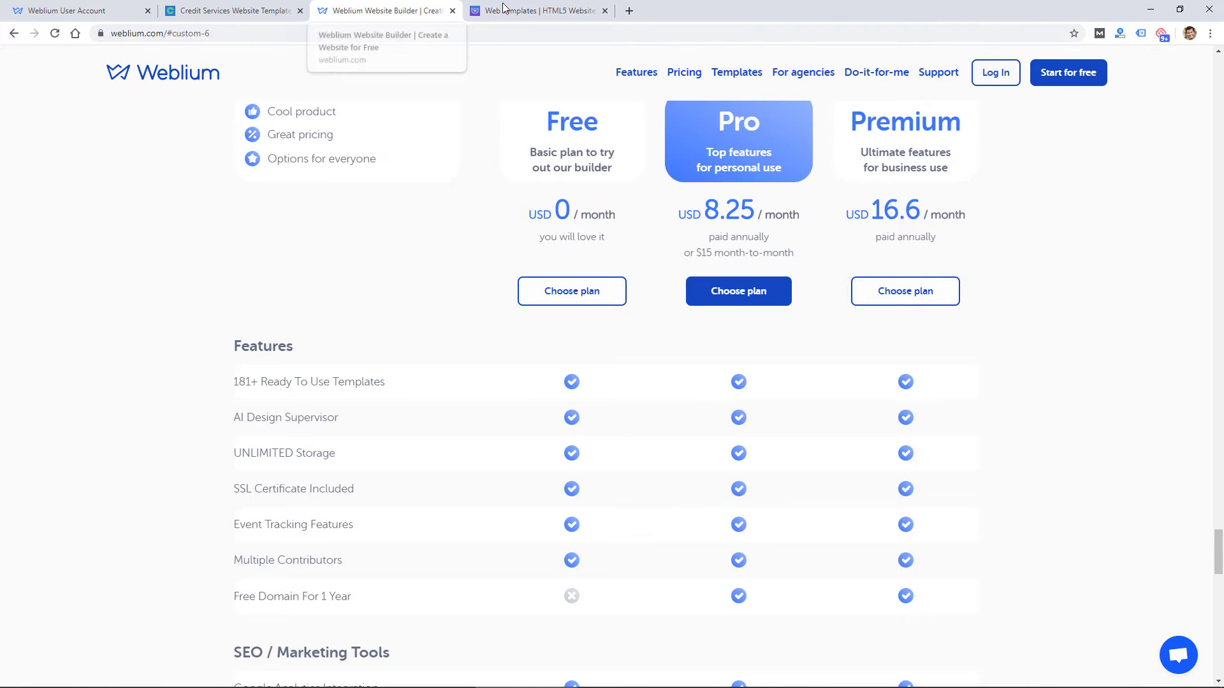
{"action": "left_click", "coordinate": [529, 10]}
{"action": "left_click", "coordinate": [602, 12]}
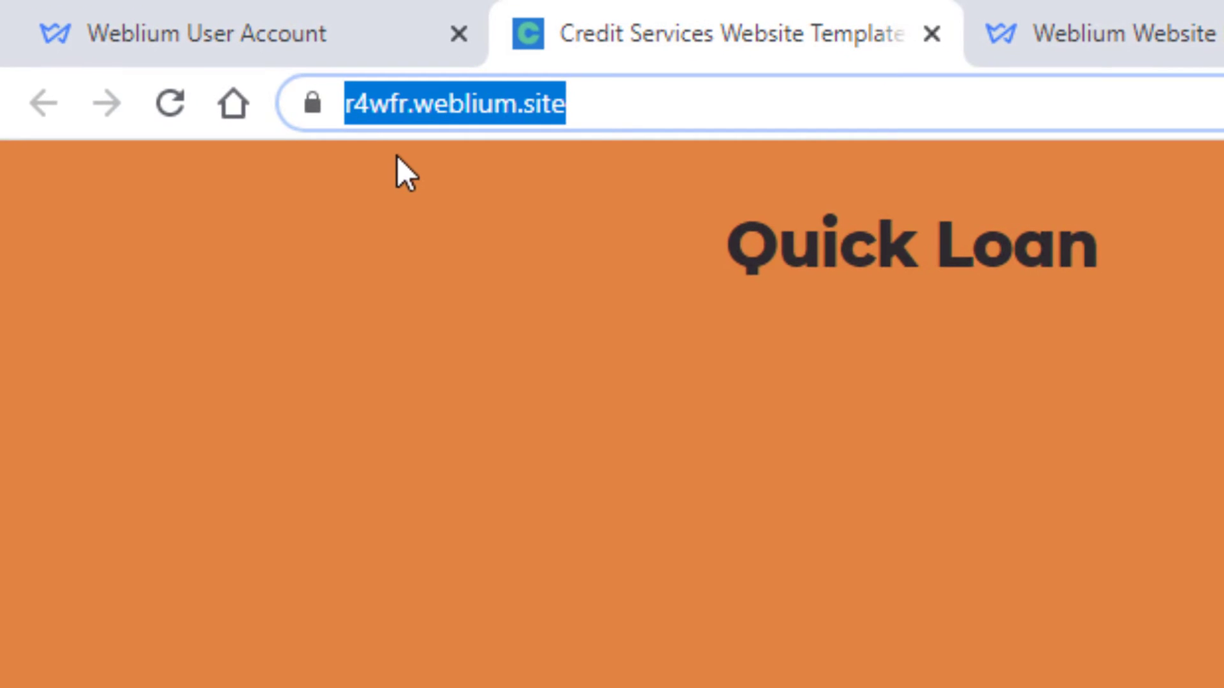
{"action": "left_click", "coordinate": [390, 114]}
{"action": "left_click_drag", "start_coordinate": [699, 102], "coordinate": [347, 108]}
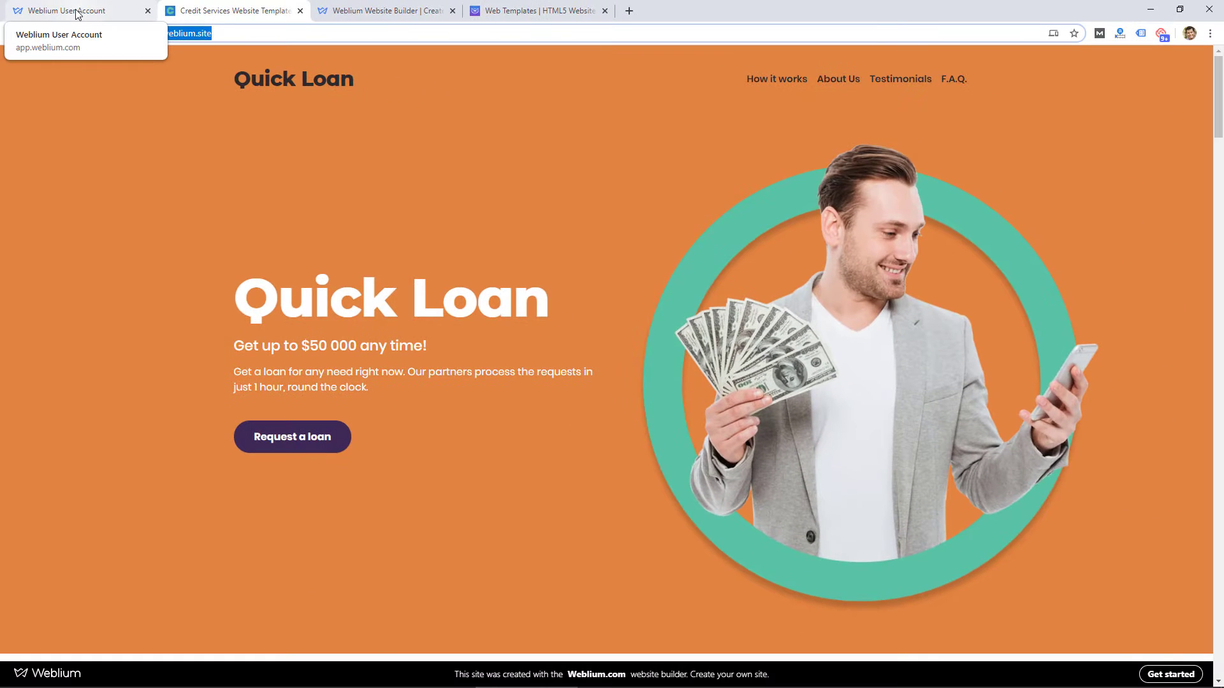
{"action": "left_click", "coordinate": [78, 11]}
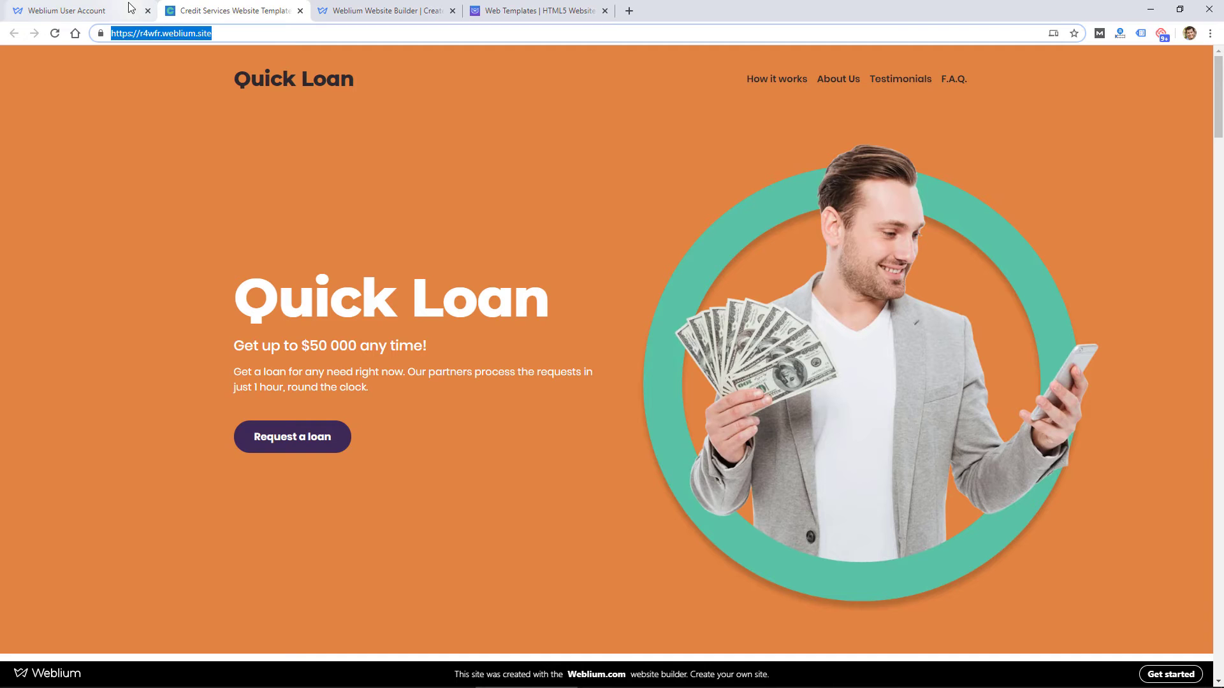
- Glance at the pricing page and scroll the live site, then go back to General info
{"action": "left_click", "coordinate": [315, 7]}
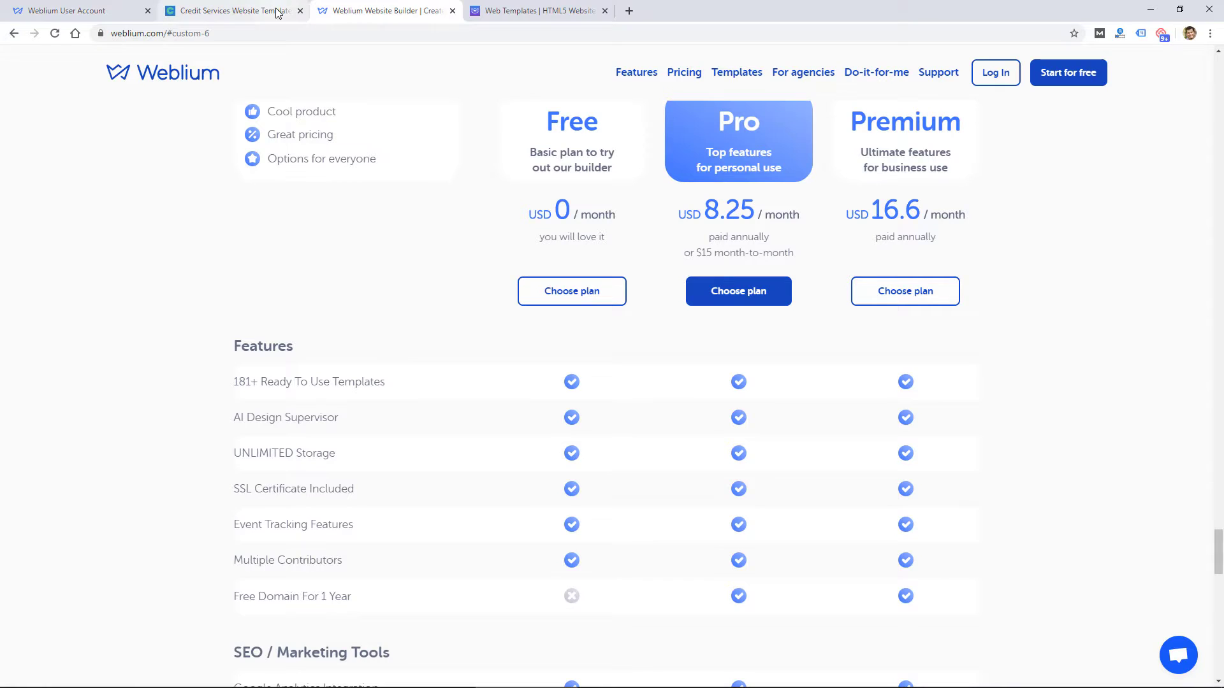
{"action": "left_click", "coordinate": [222, 11]}
{"action": "scroll", "coordinate": [885, 141], "scroll_direction": "down", "scroll_amount": 3}
{"action": "scroll", "coordinate": [793, 152], "scroll_direction": "up", "scroll_amount": 3}
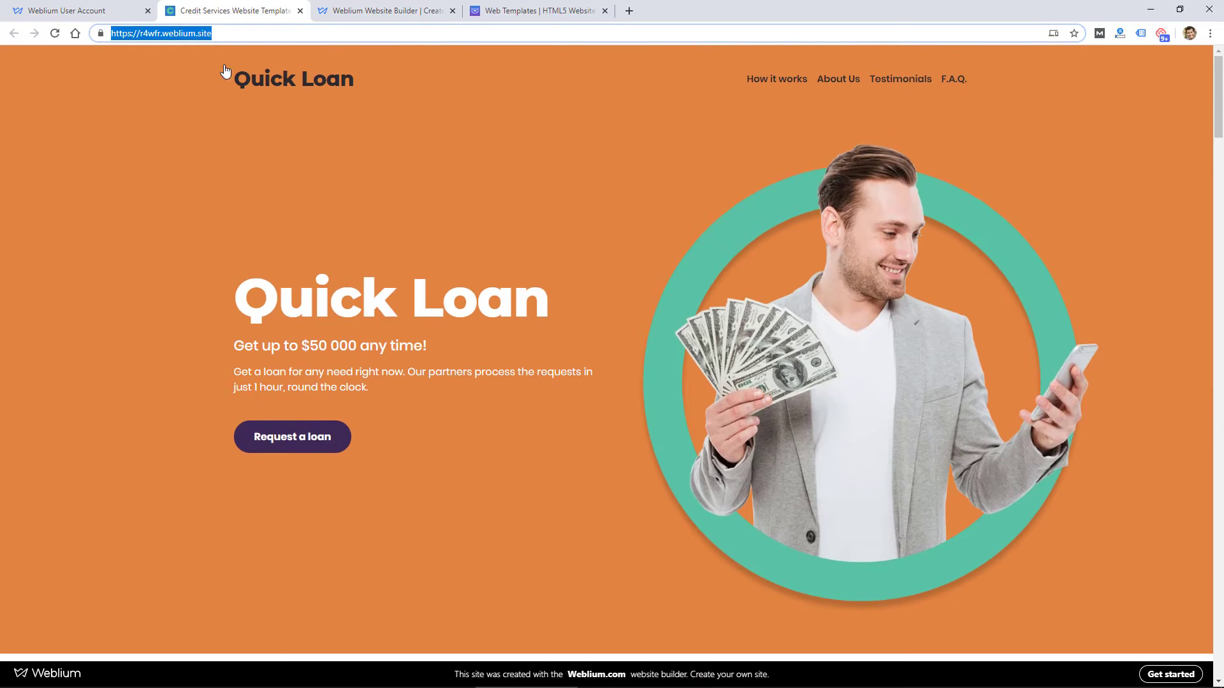
{"action": "left_click", "coordinate": [72, 9]}
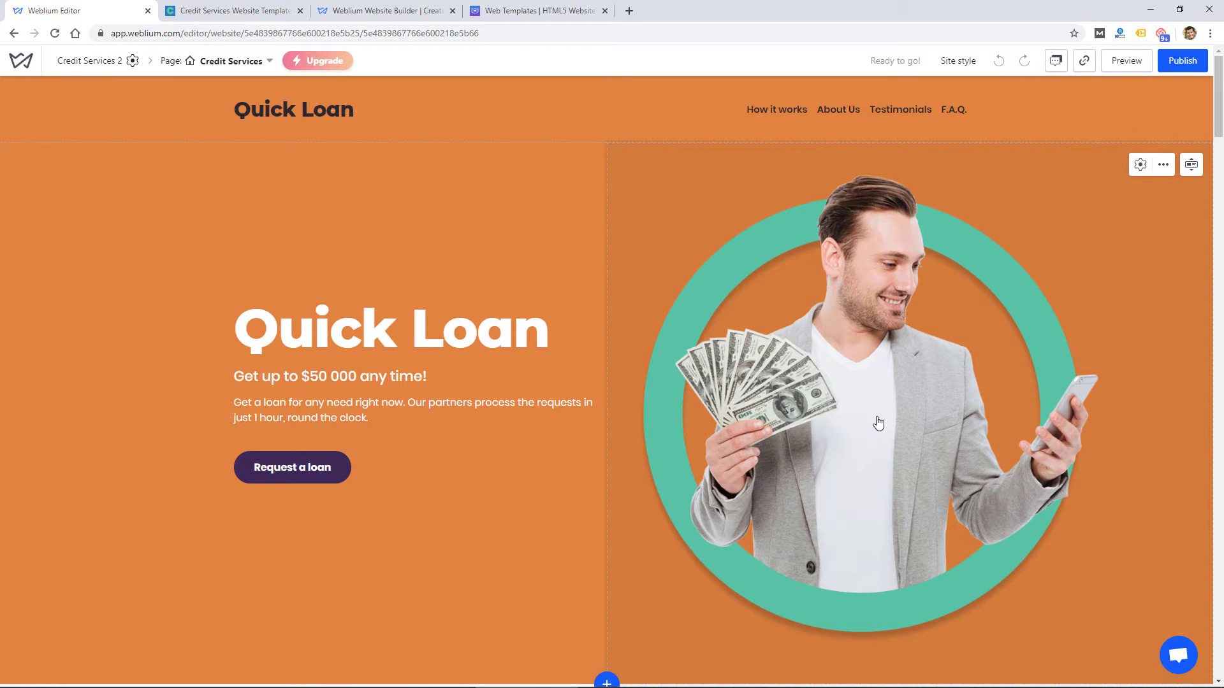
- Select the Quick Loan logo text for editing, then select the header navigation menu
{"action": "scroll", "coordinate": [396, 284], "scroll_direction": "down", "scroll_amount": 3}
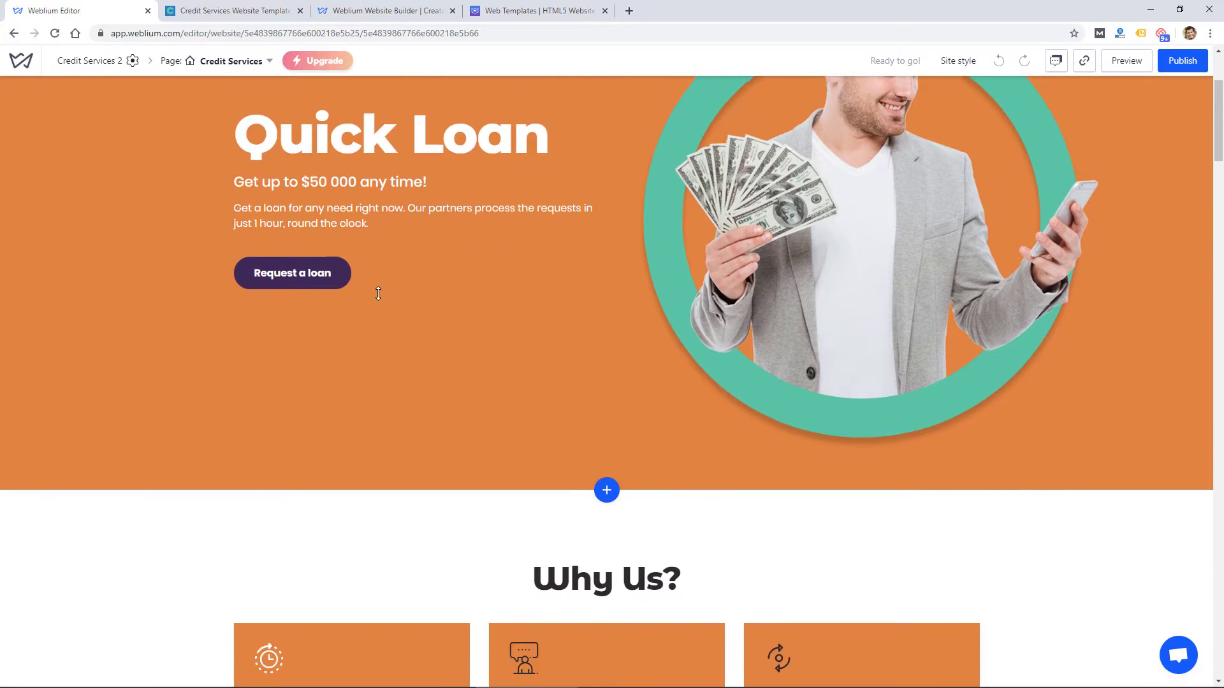
{"action": "scroll", "coordinate": [381, 287], "scroll_direction": "up", "scroll_amount": 3}
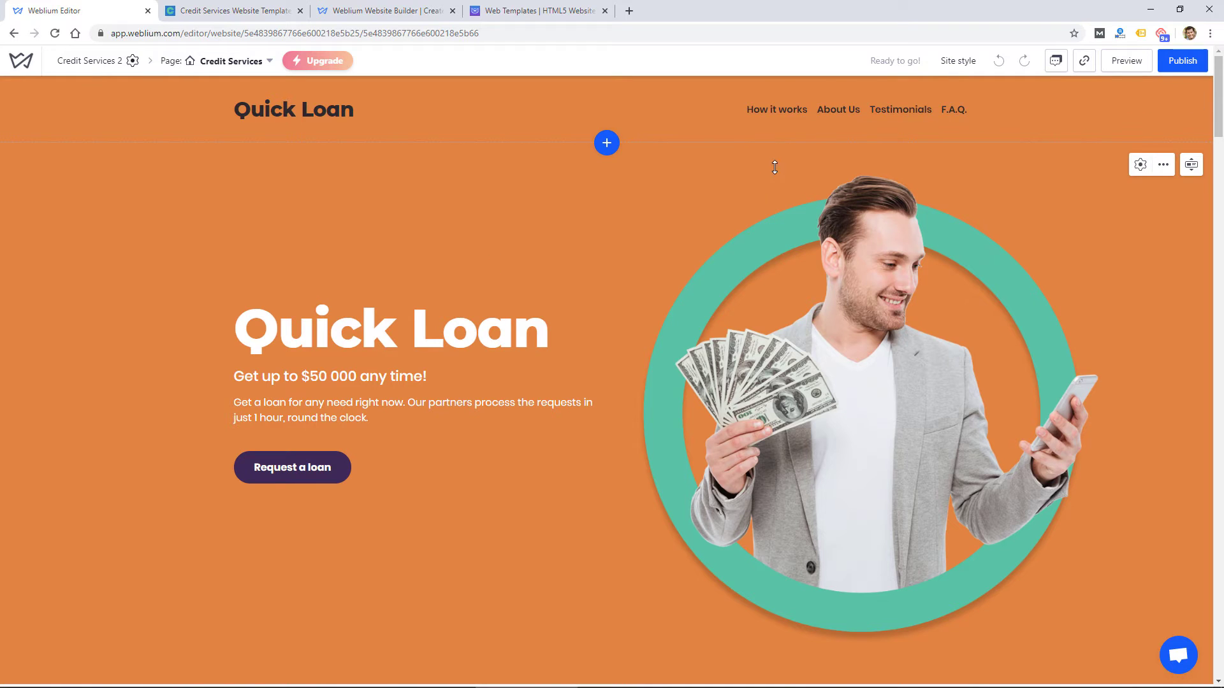
{"action": "left_click", "coordinate": [329, 107]}
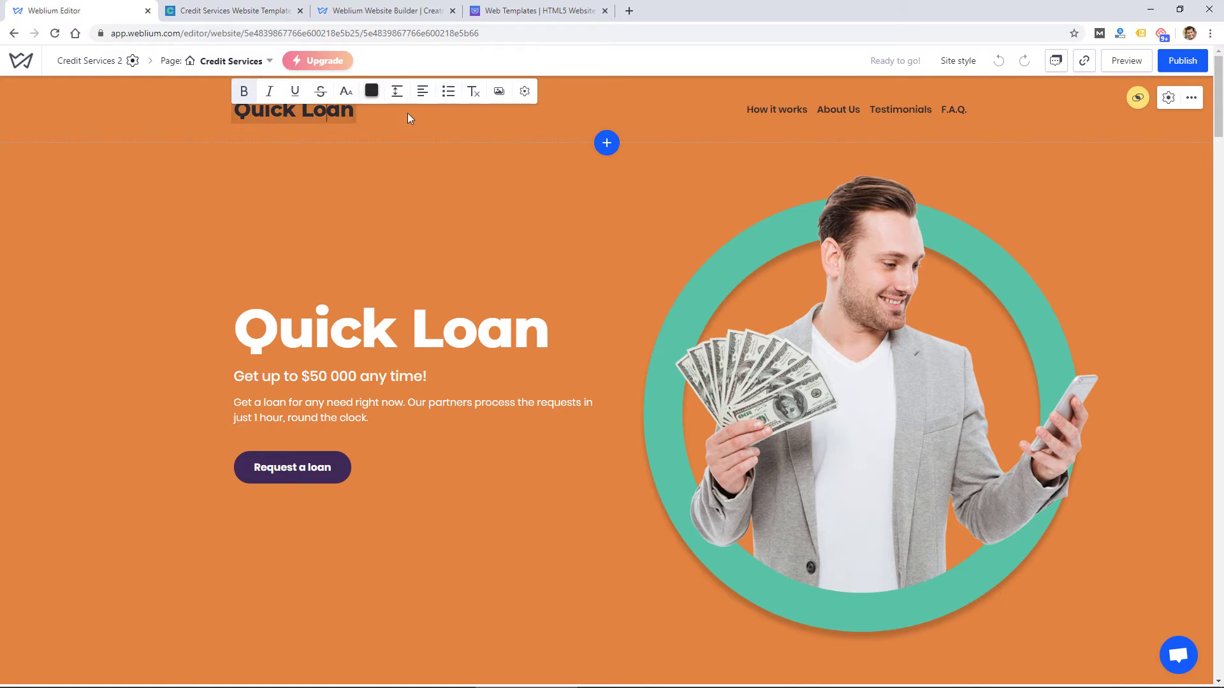
{"action": "left_click", "coordinate": [848, 105]}
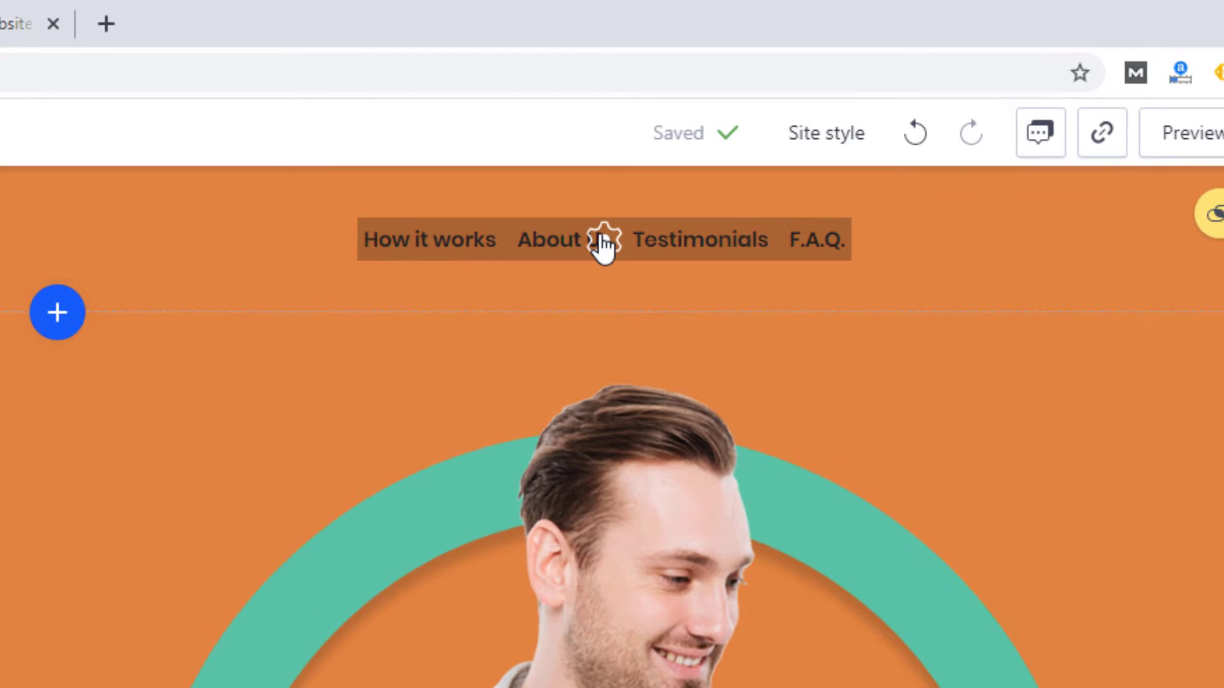
{"action": "left_click", "coordinate": [604, 242]}
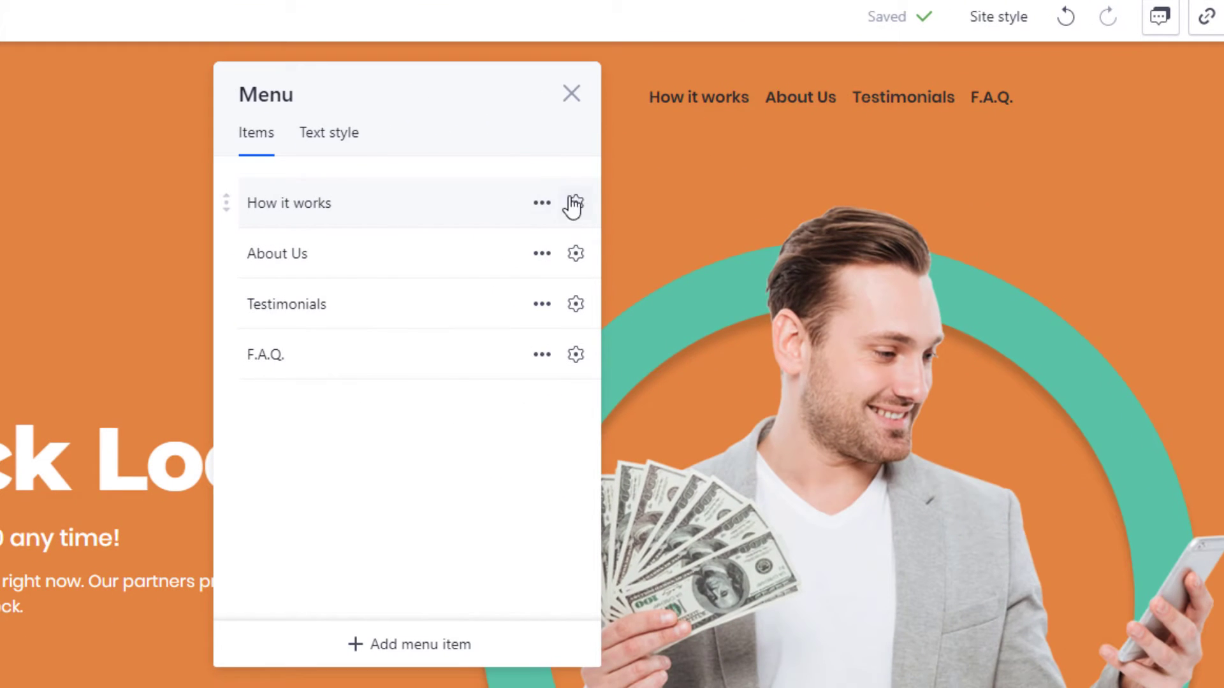
{"action": "left_click", "coordinate": [576, 203]}
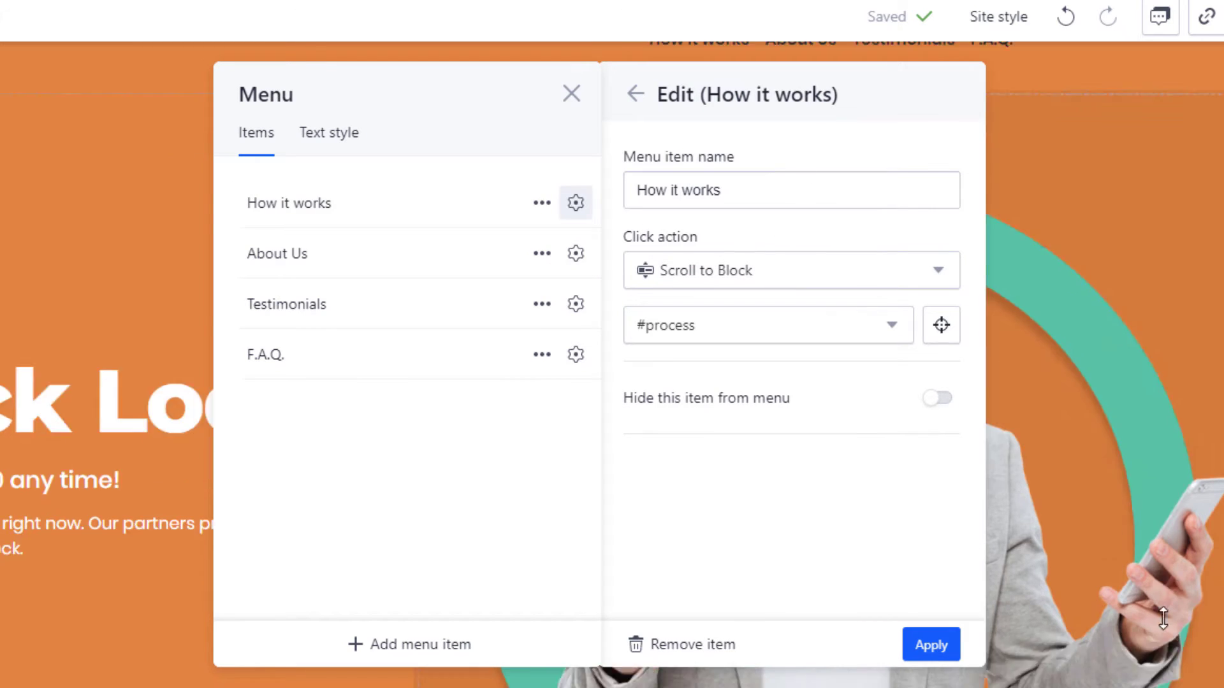
{"action": "scroll", "coordinate": [1156, 667], "scroll_direction": "down", "scroll_amount": 5}
{"action": "scroll", "coordinate": [1157, 667], "scroll_direction": "up", "scroll_amount": 5}
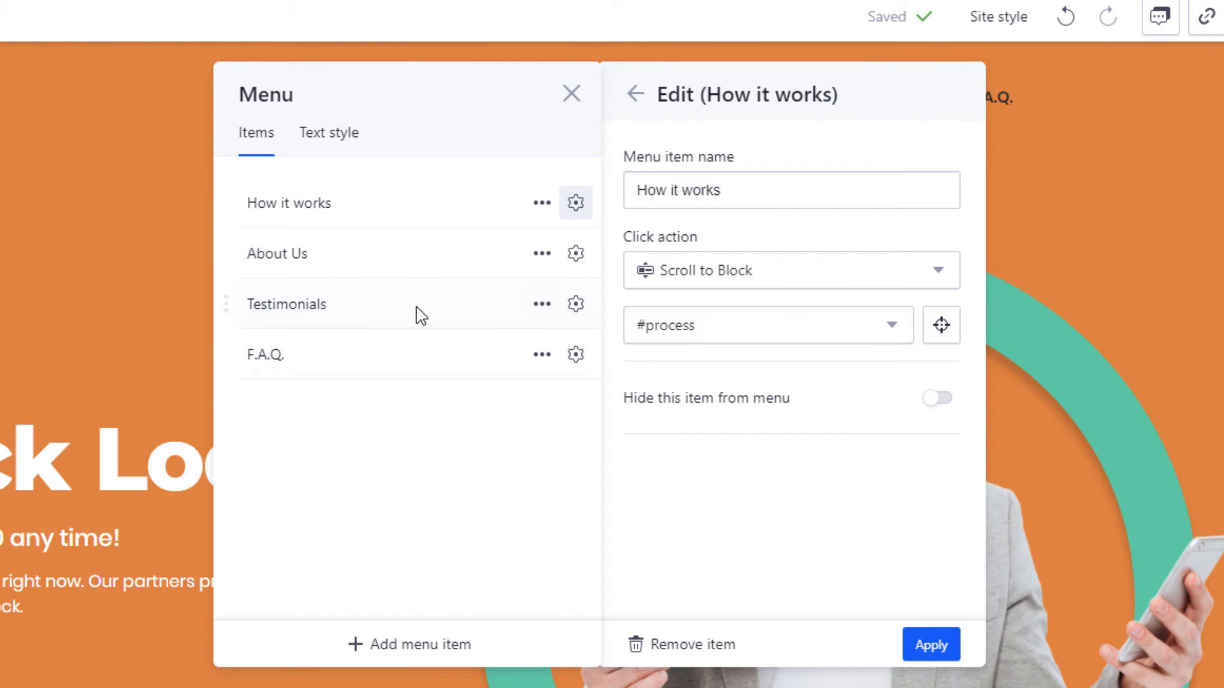
{"action": "left_click", "coordinate": [585, 97]}
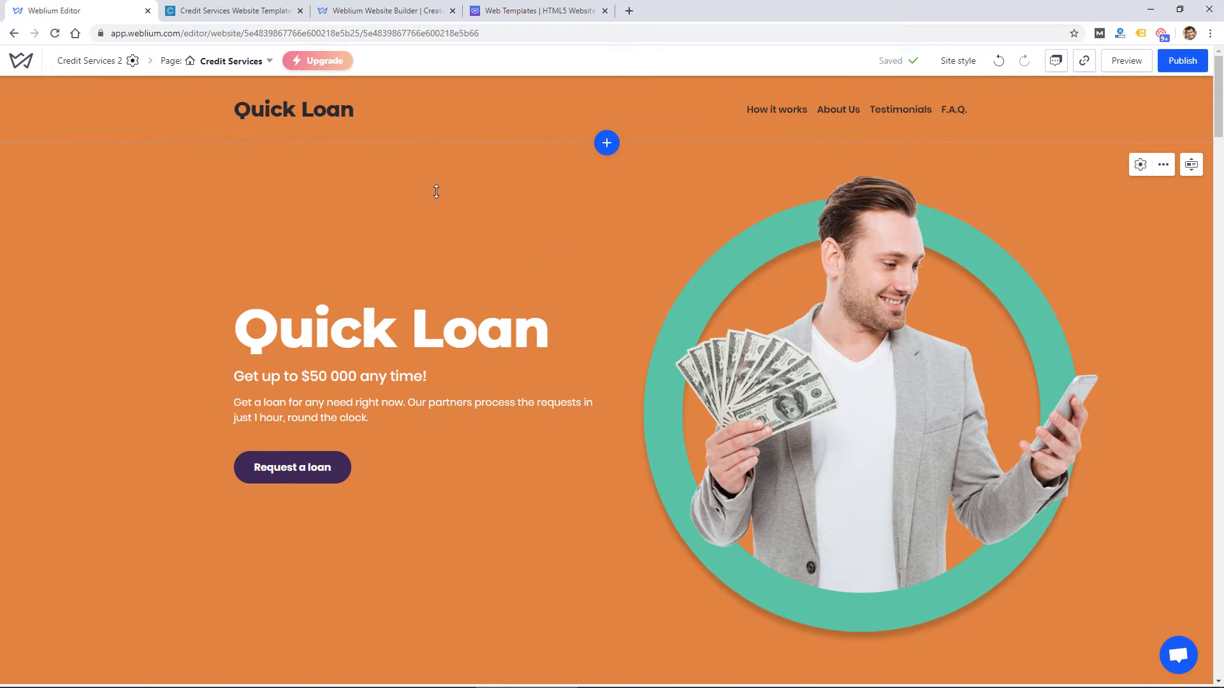
- Switch to the Contact page and inspect the header's show-on-all-pages global block setting
{"action": "left_click", "coordinate": [253, 61]}
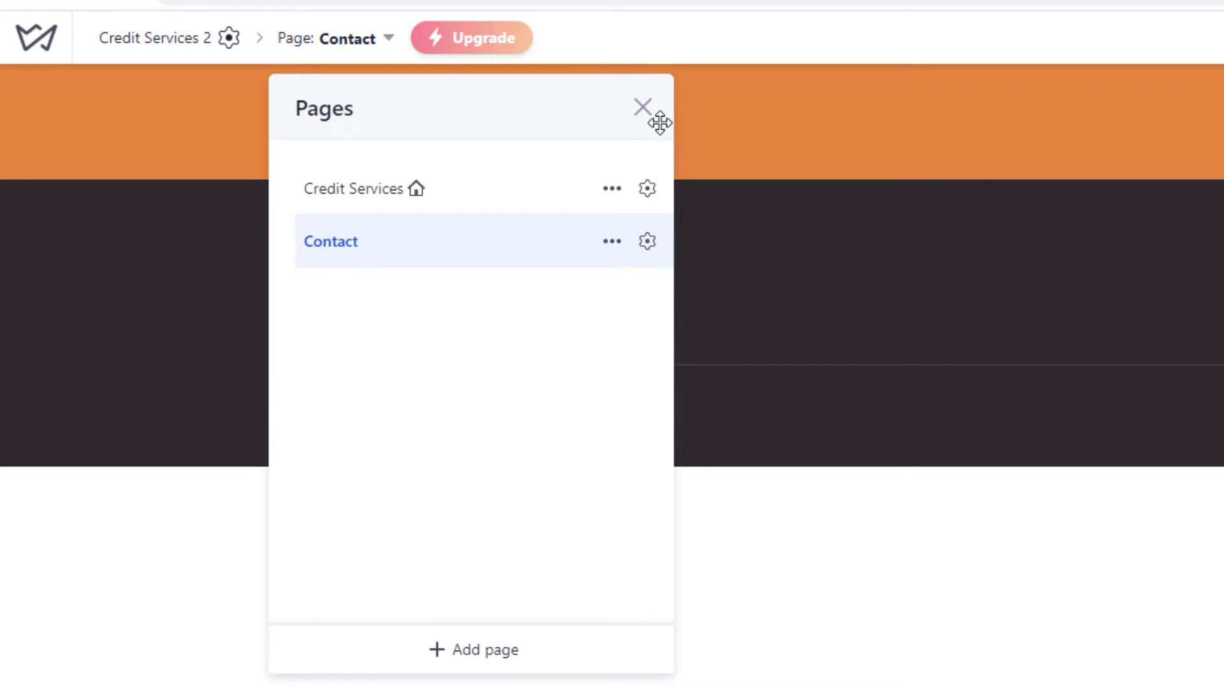
{"action": "left_click", "coordinate": [644, 108]}
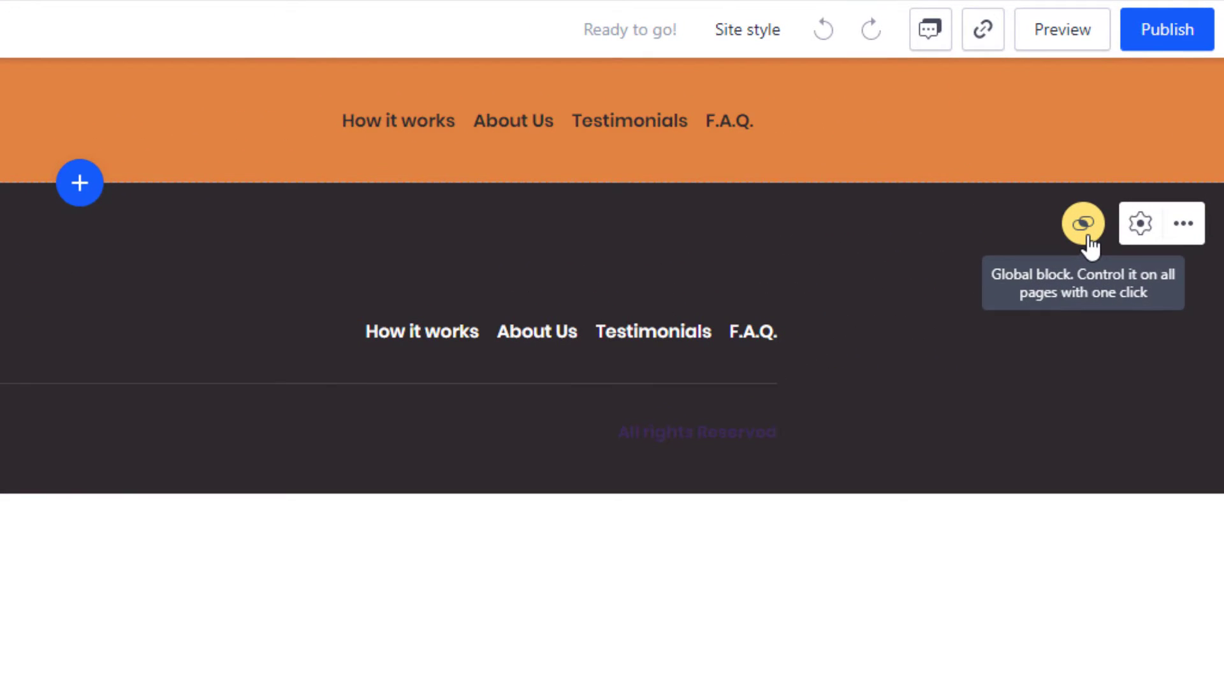
{"action": "left_click", "coordinate": [1086, 237]}
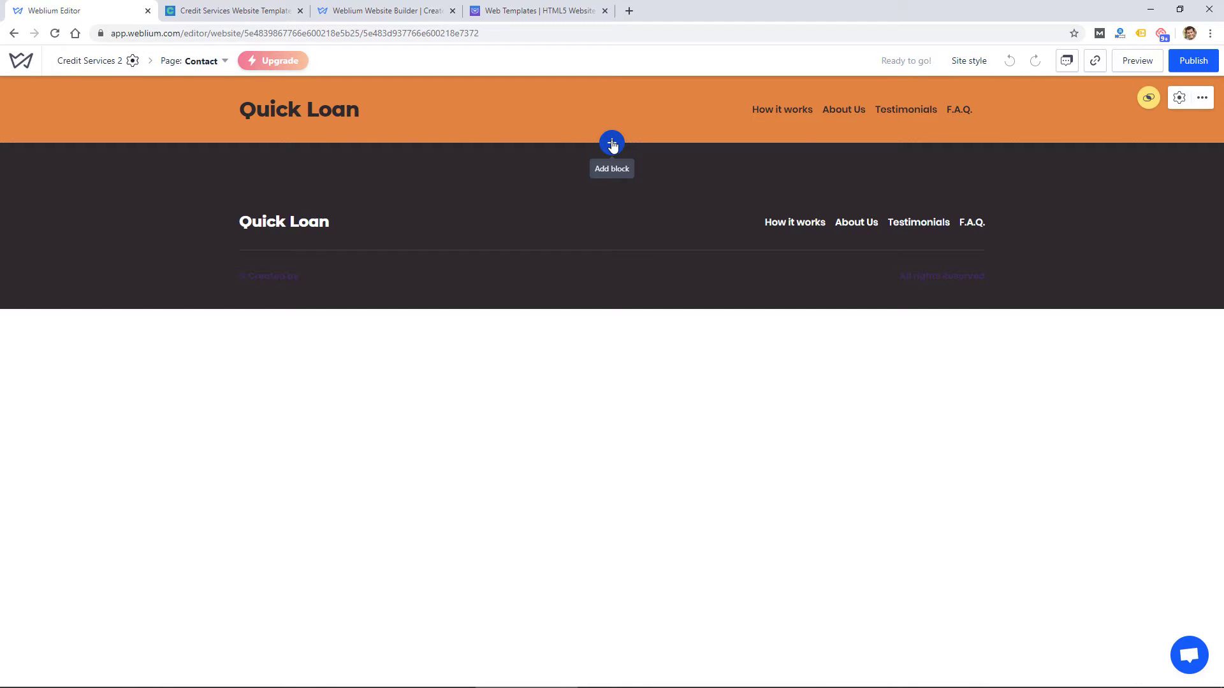
- Add the wireframe-series-11-contacts block with map and yellow Request a quote form
{"action": "left_click", "coordinate": [612, 144]}
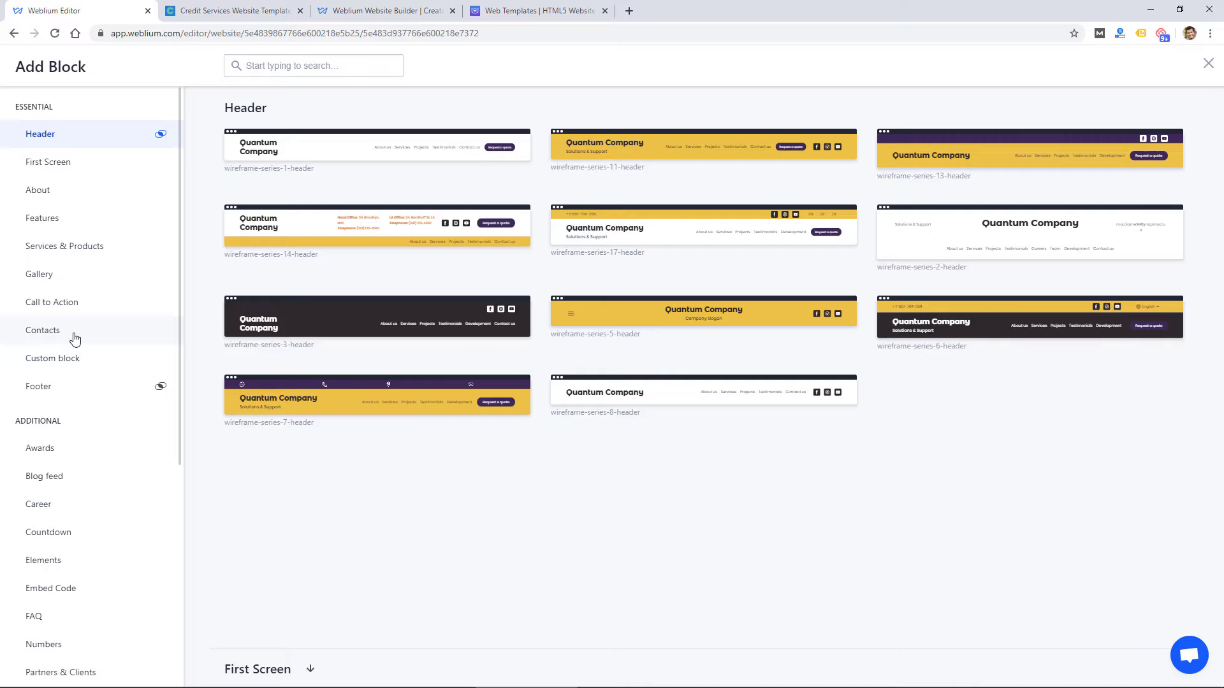
{"action": "left_click", "coordinate": [74, 339]}
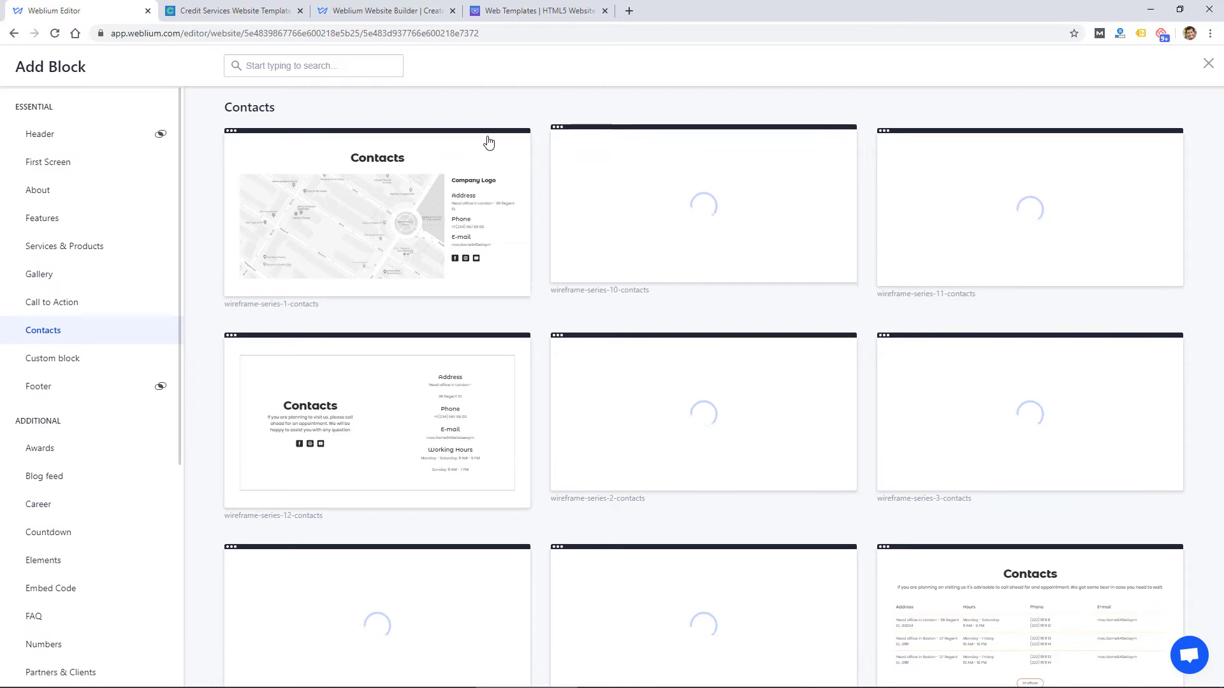
{"action": "scroll", "coordinate": [724, 364], "scroll_direction": "down", "scroll_amount": 6}
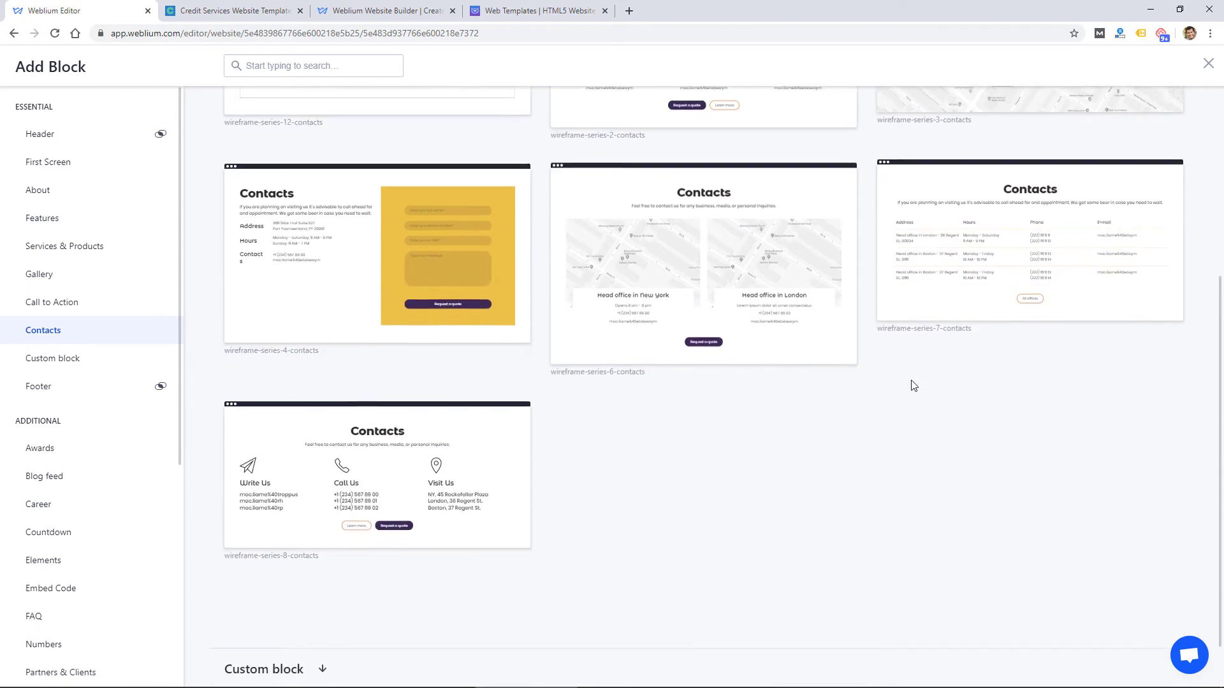
{"action": "scroll", "coordinate": [914, 386], "scroll_direction": "up", "scroll_amount": 6}
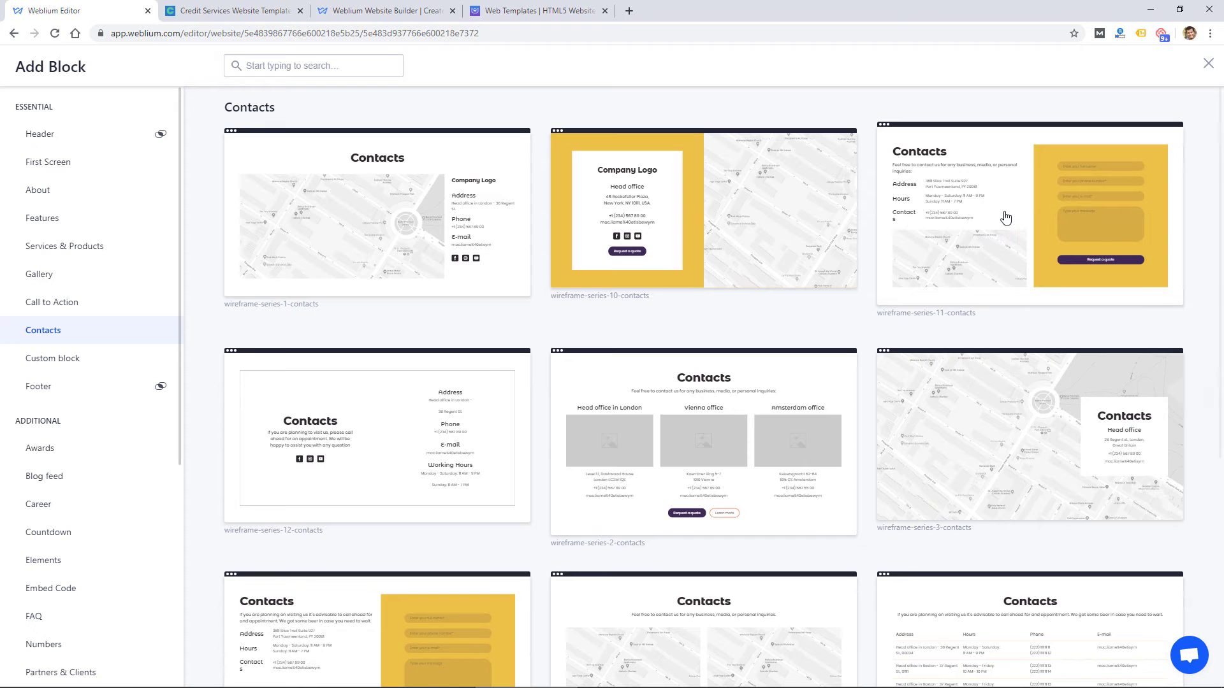
{"action": "left_click", "coordinate": [1005, 218]}
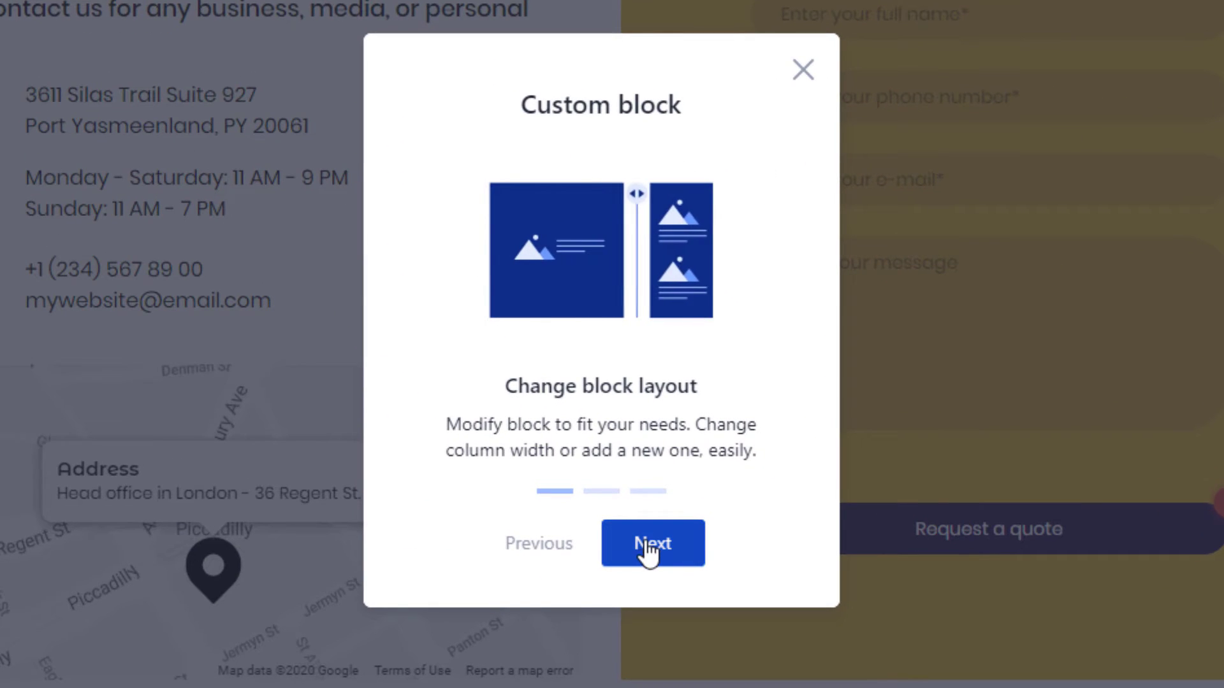
- Dismiss the custom block intro and browse the form's fields, services, button and submit settings
{"action": "left_click", "coordinate": [801, 68]}
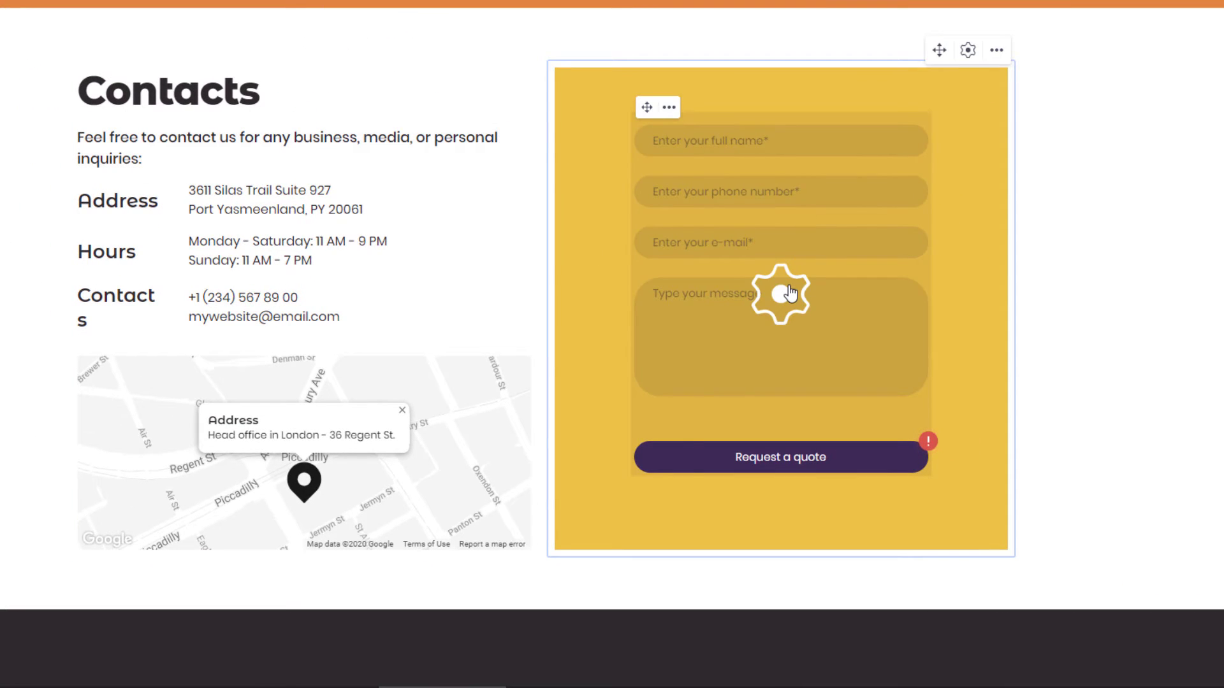
{"action": "left_click", "coordinate": [789, 294]}
{"action": "scroll", "coordinate": [538, 247], "scroll_direction": "down", "scroll_amount": 1}
{"action": "scroll", "coordinate": [538, 246], "scroll_direction": "up", "scroll_amount": 1}
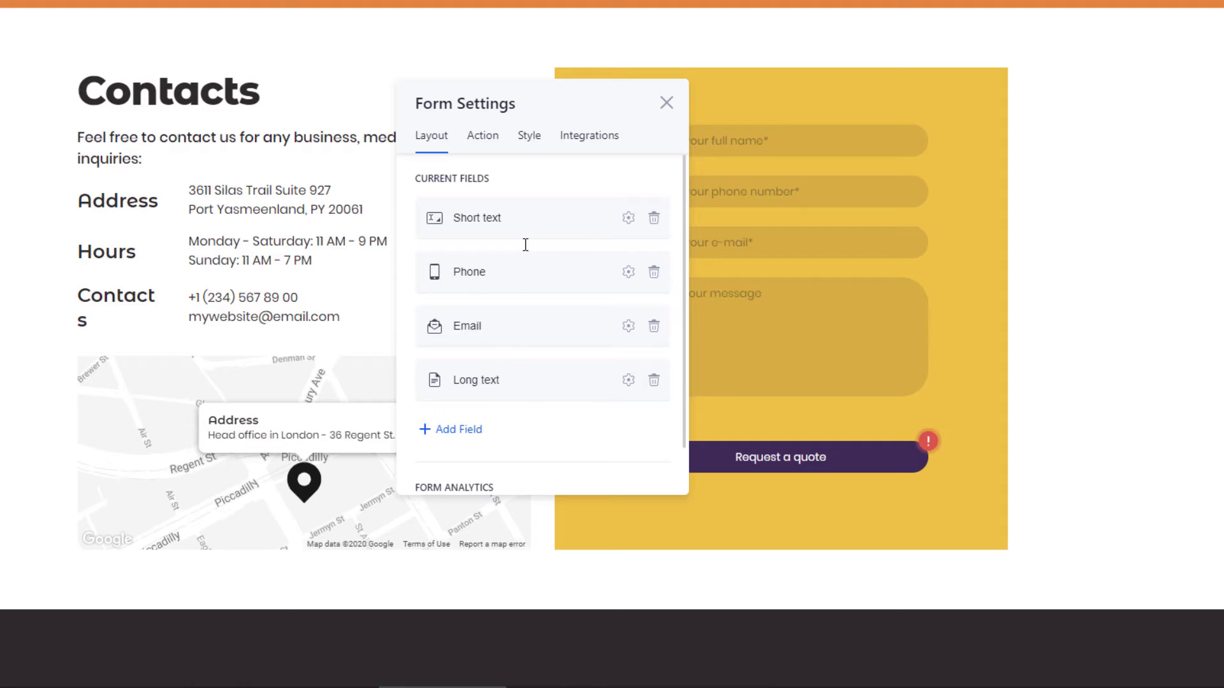
{"action": "left_click", "coordinate": [569, 144]}
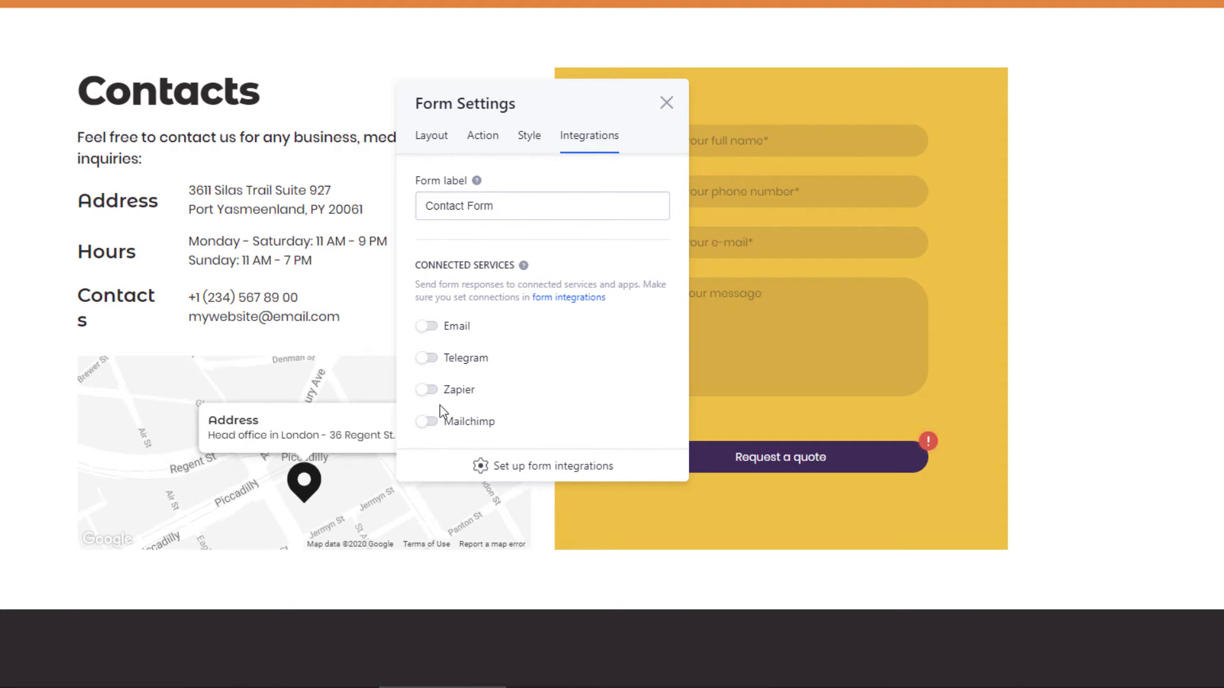
{"action": "left_click", "coordinate": [539, 146]}
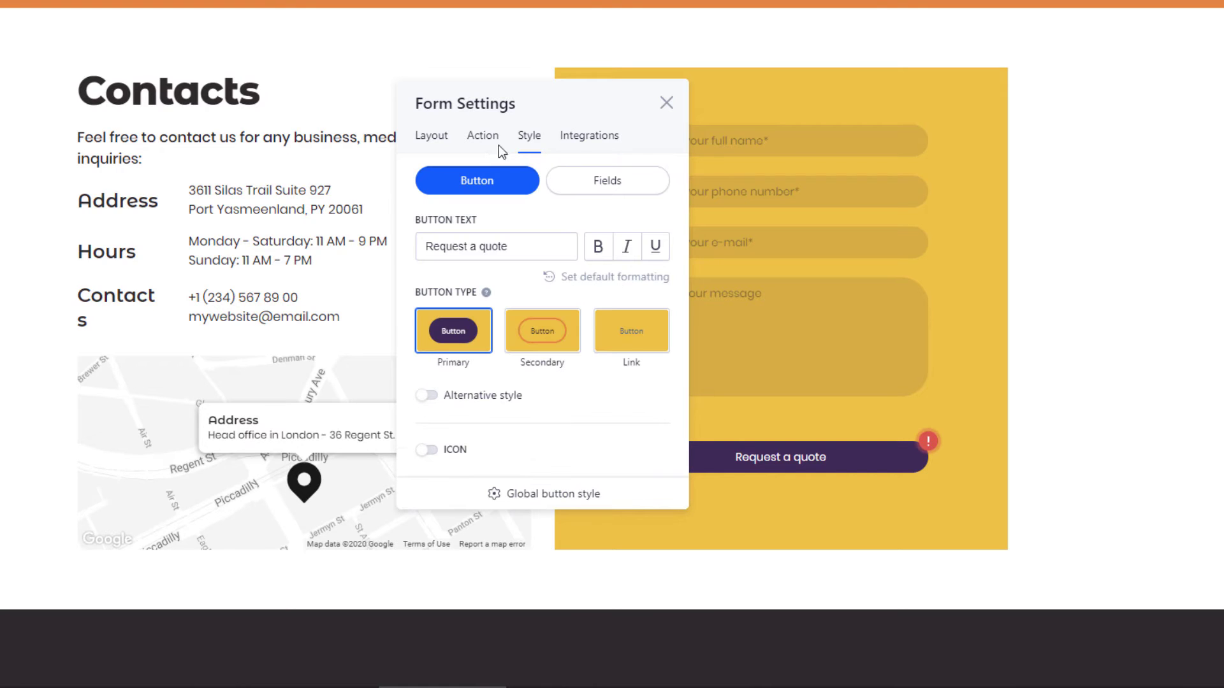
{"action": "left_click", "coordinate": [483, 141]}
{"action": "left_click", "coordinate": [442, 144]}
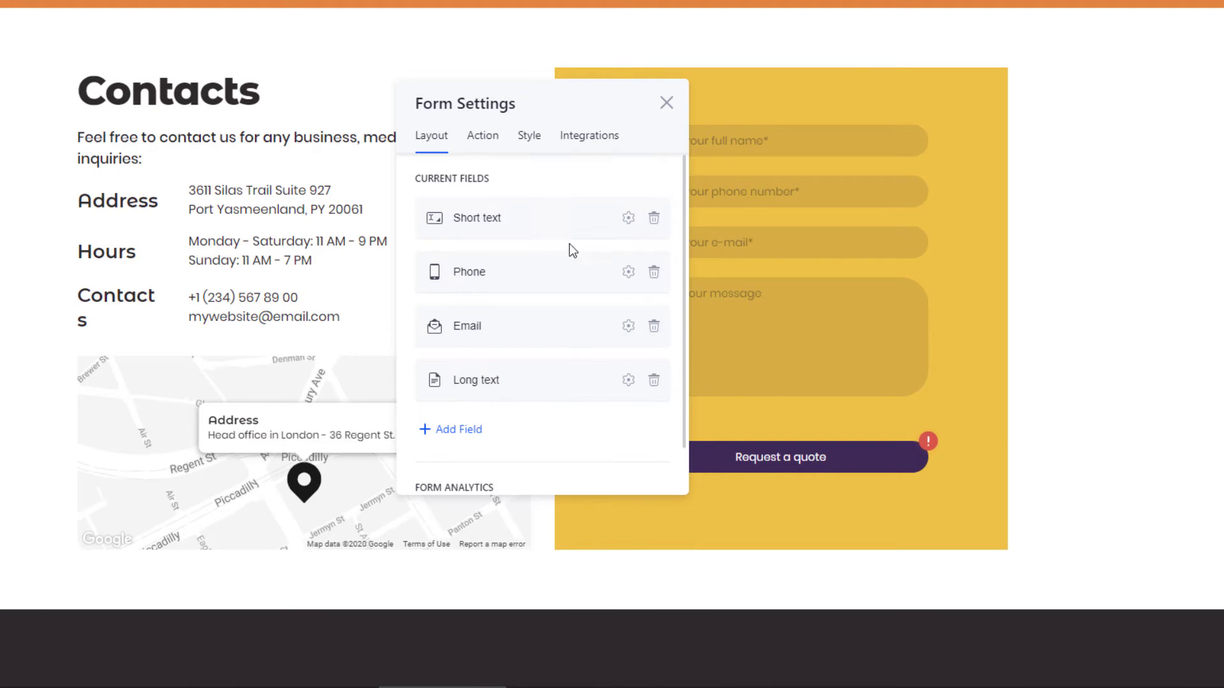
{"action": "scroll", "coordinate": [568, 249], "scroll_direction": "down", "scroll_amount": 1}
- Close the form and map settings, then switch the editor to the Credit Services page
{"action": "left_click", "coordinate": [665, 103]}
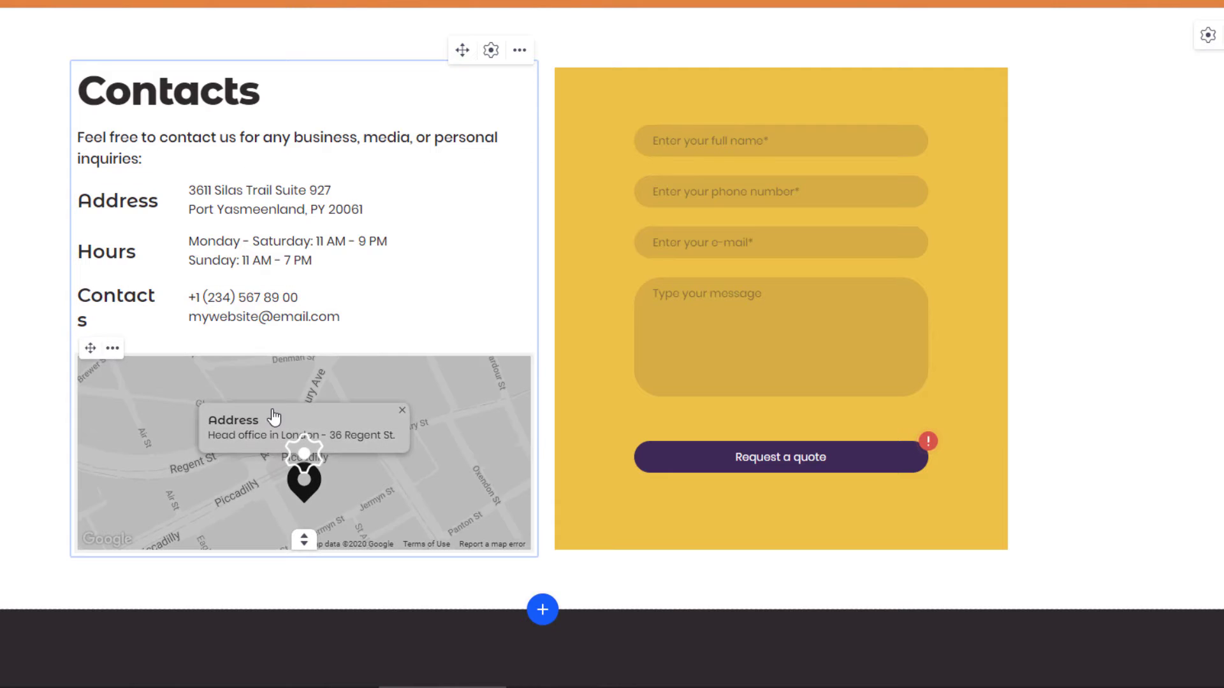
{"action": "left_click", "coordinate": [294, 456]}
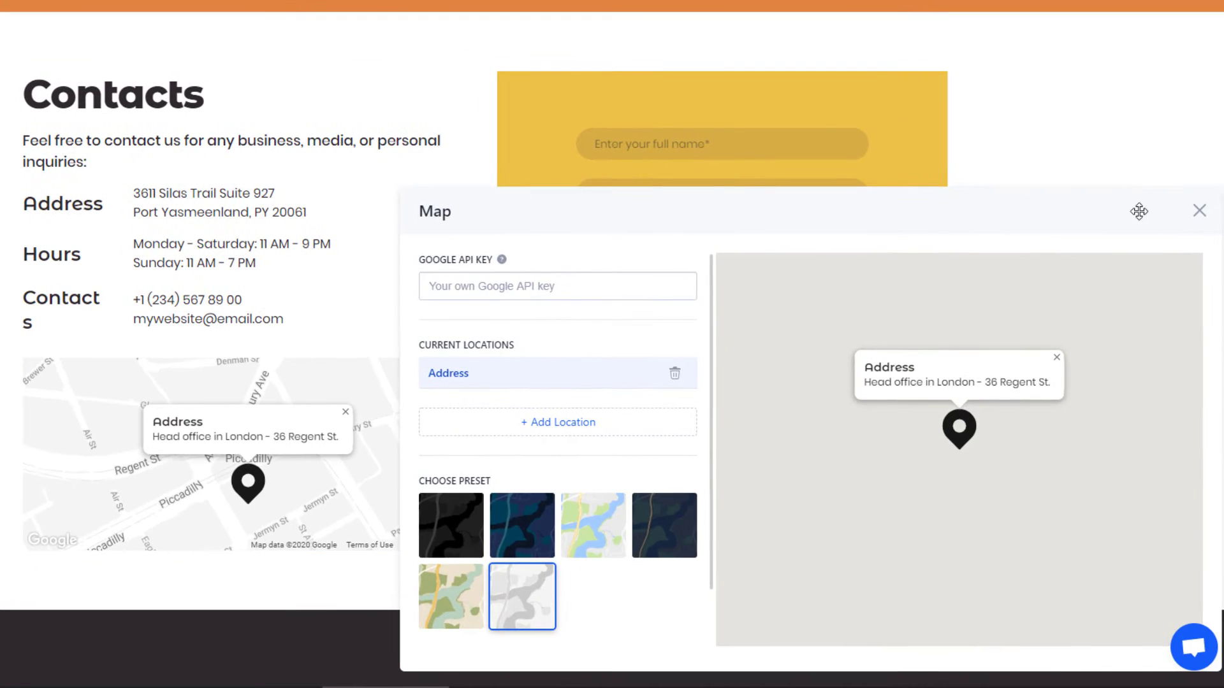
{"action": "left_click", "coordinate": [1199, 213]}
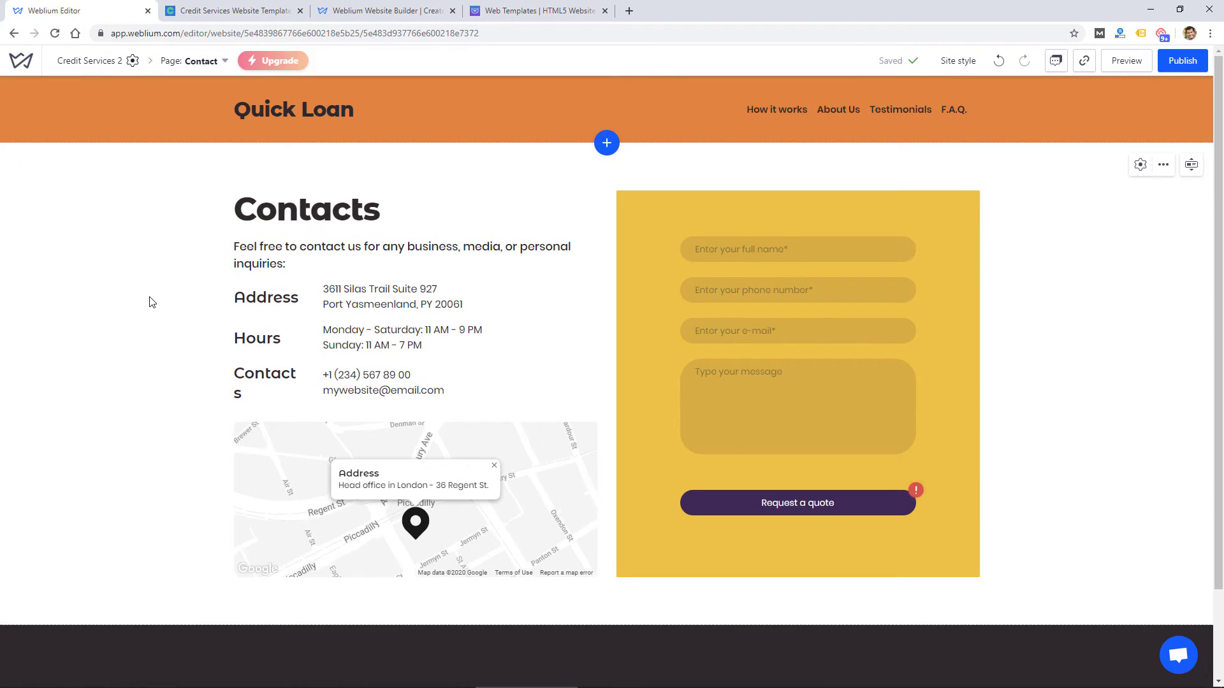
{"action": "left_click", "coordinate": [219, 61]}
{"action": "left_click", "coordinate": [211, 162]}
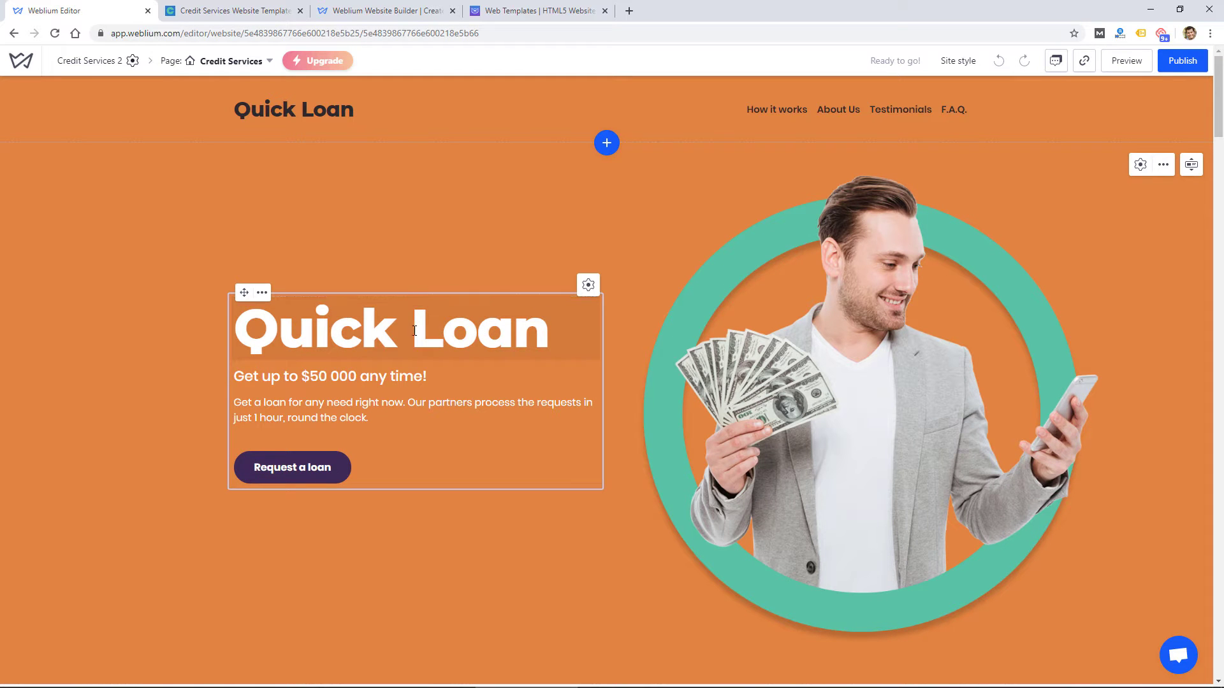
{"action": "double_click", "coordinate": [280, 465]}
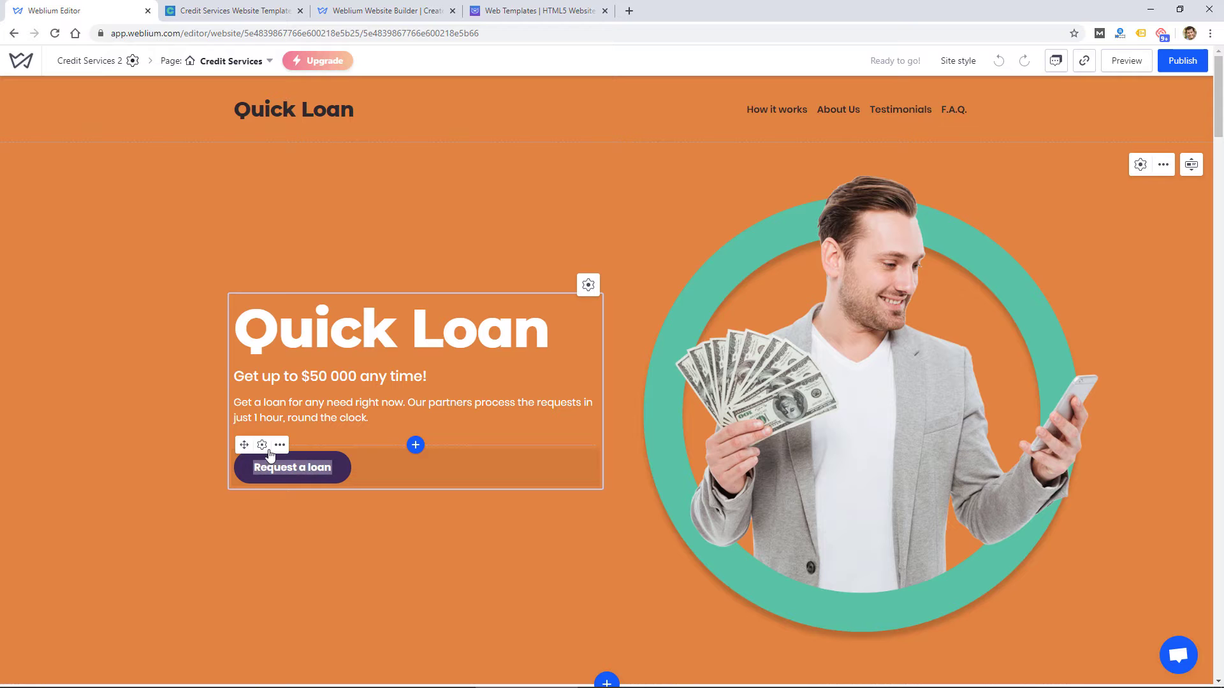
{"action": "left_click", "coordinate": [262, 444]}
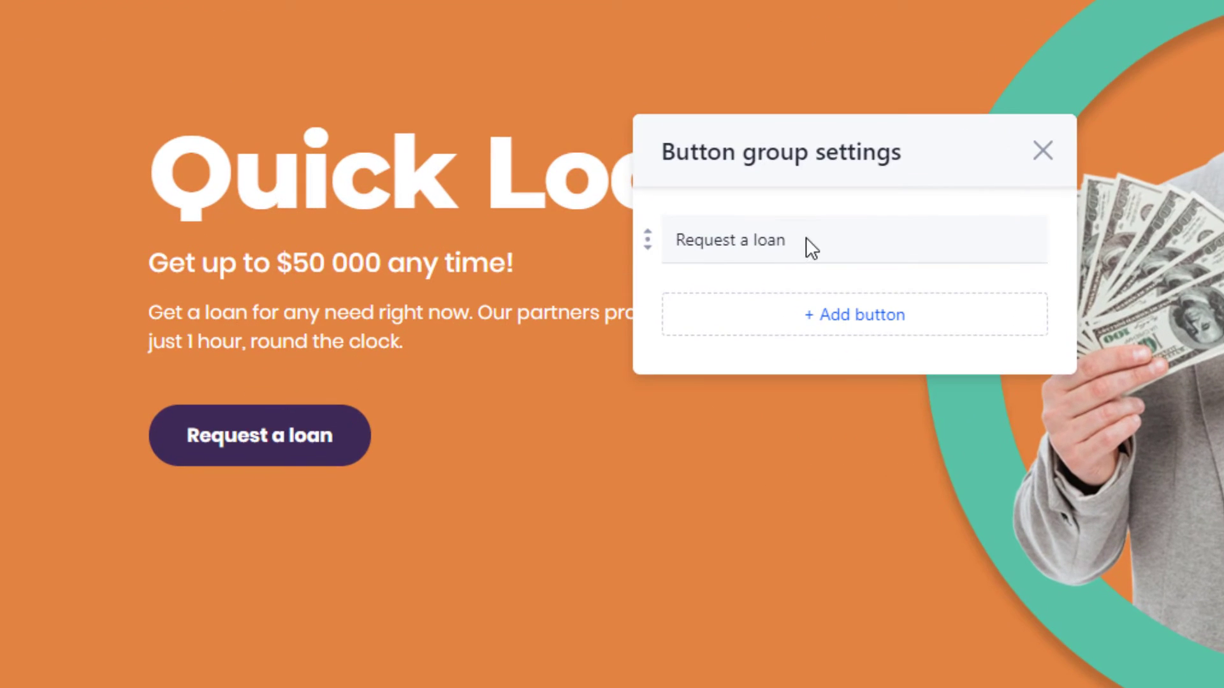
{"action": "left_click", "coordinate": [840, 318]}
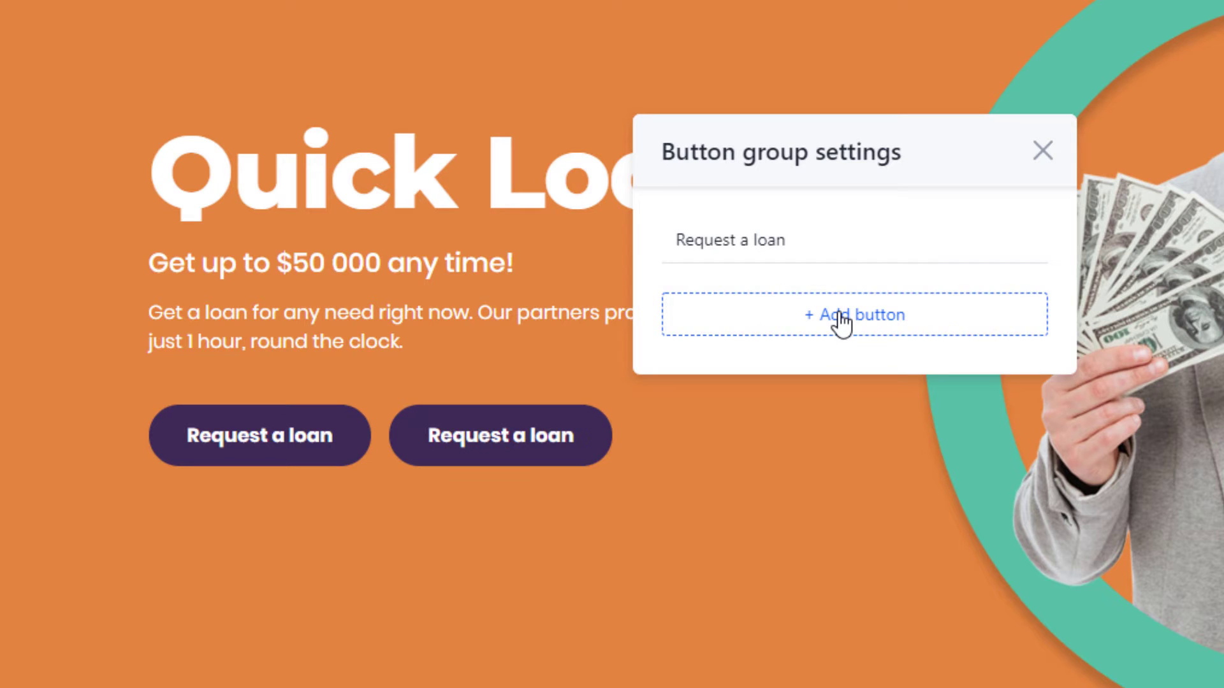
{"action": "left_click", "coordinate": [1023, 288]}
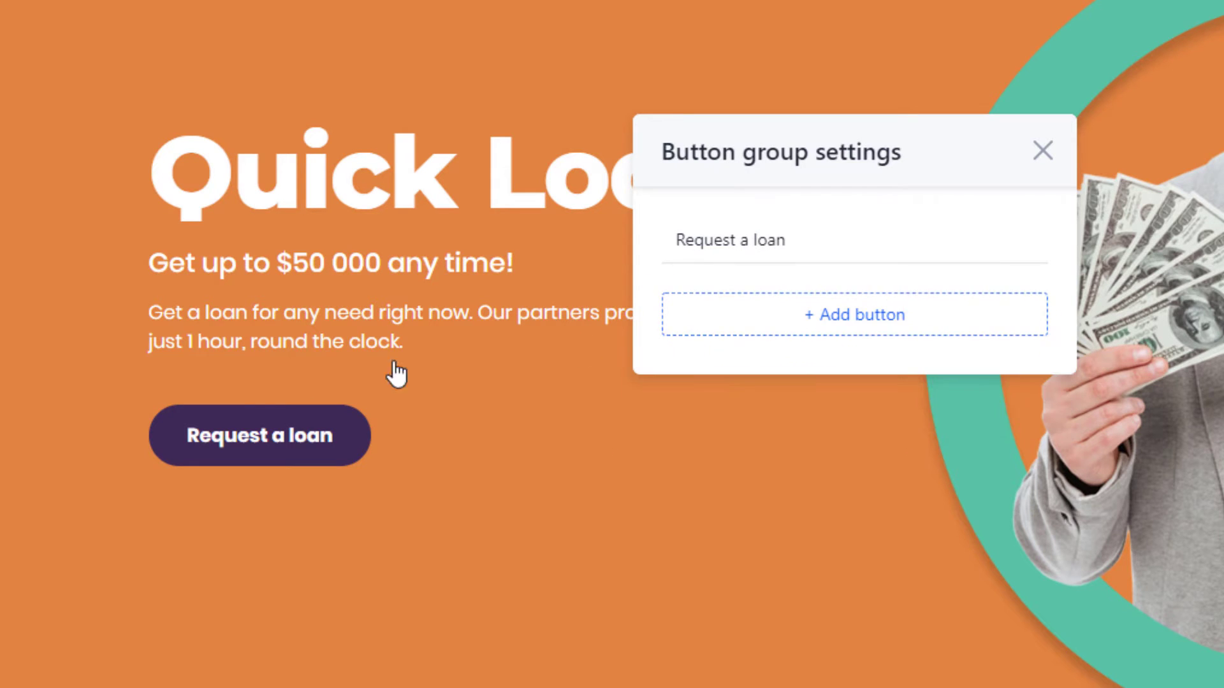
{"action": "left_click", "coordinate": [1041, 152]}
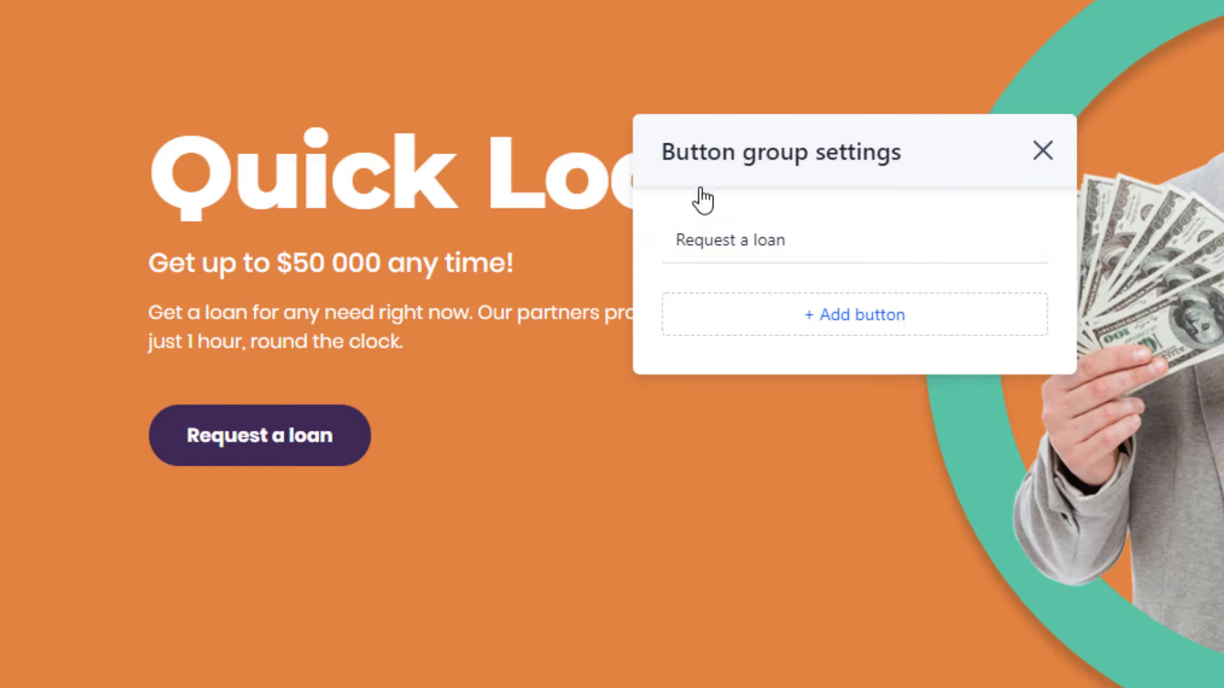
{"action": "left_click", "coordinate": [464, 347]}
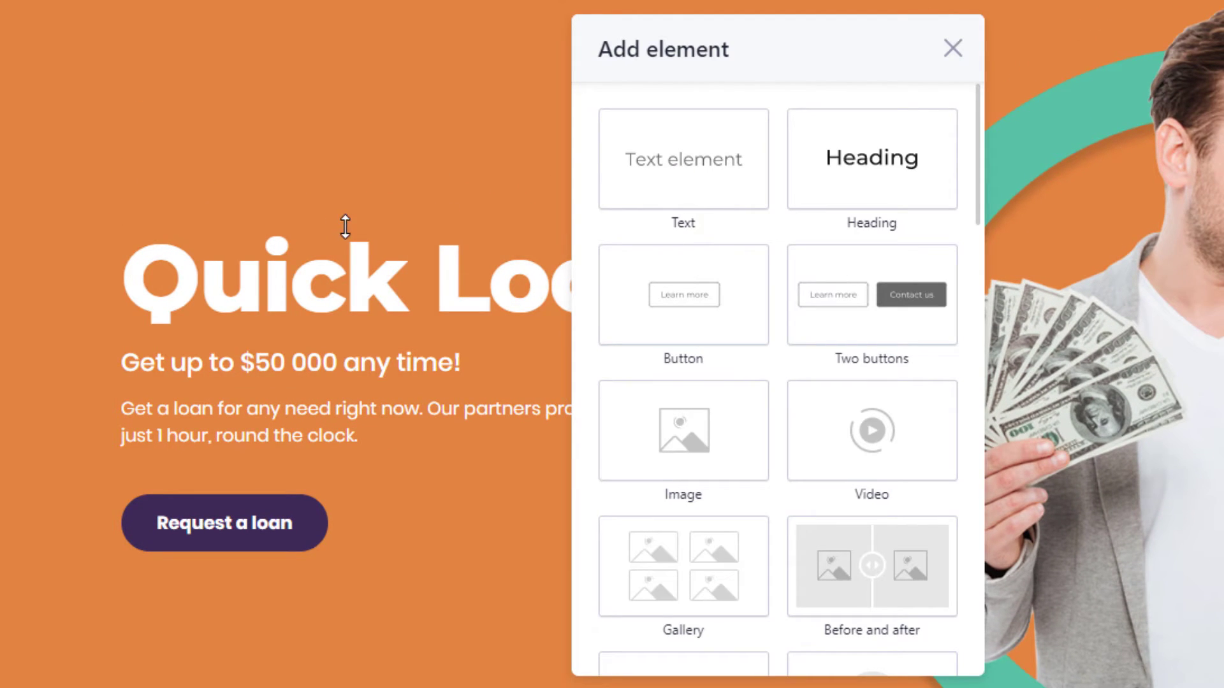
{"action": "left_click", "coordinate": [955, 49]}
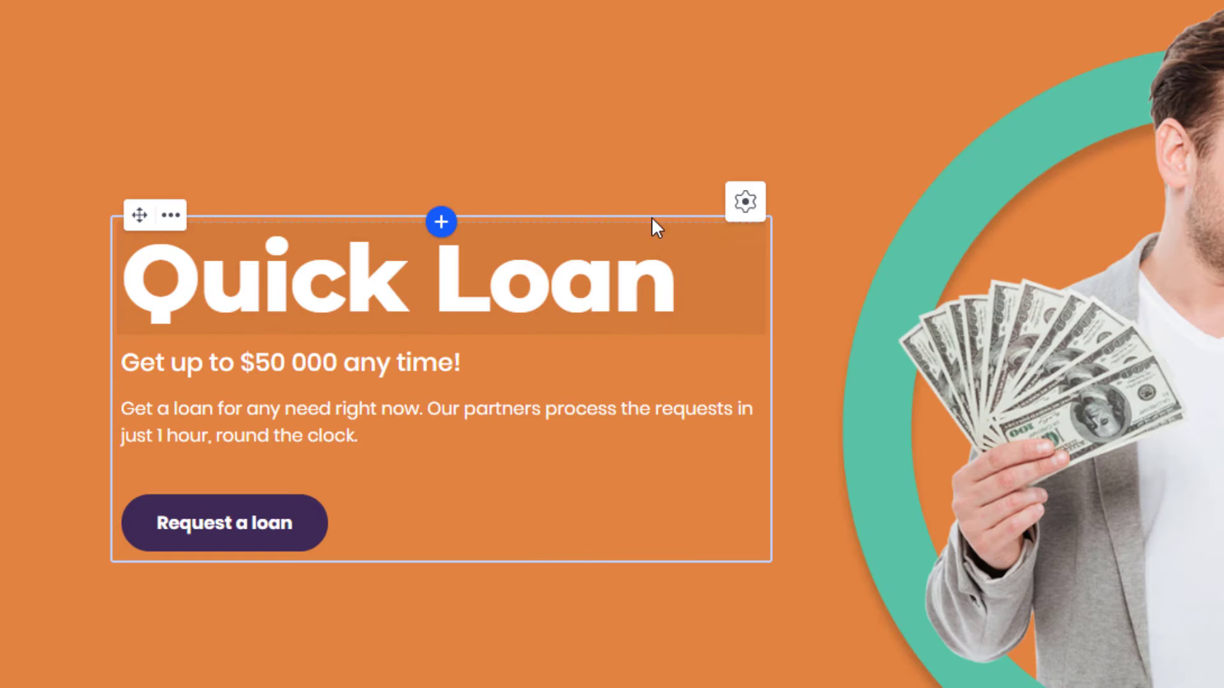
{"action": "left_click", "coordinate": [746, 202]}
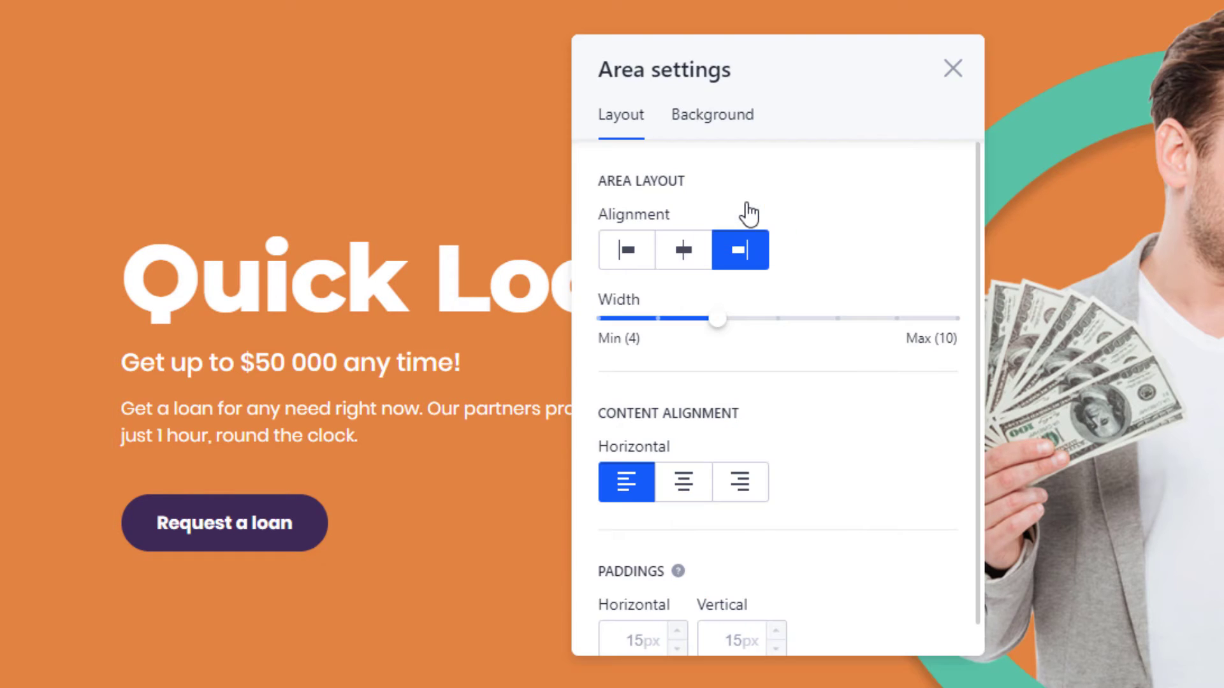
{"action": "left_click_drag", "start_coordinate": [669, 88], "coordinate": [844, 88]}
{"action": "left_click", "coordinate": [858, 262]}
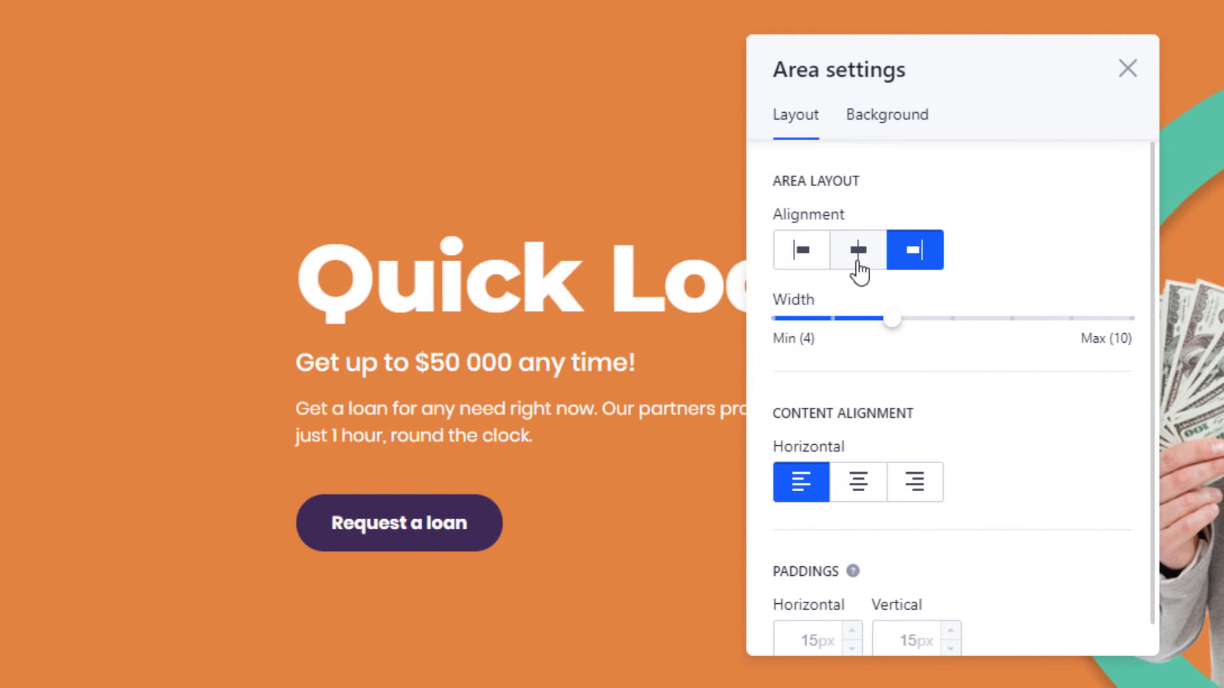
{"action": "left_click", "coordinate": [914, 258]}
{"action": "left_click", "coordinate": [871, 494]}
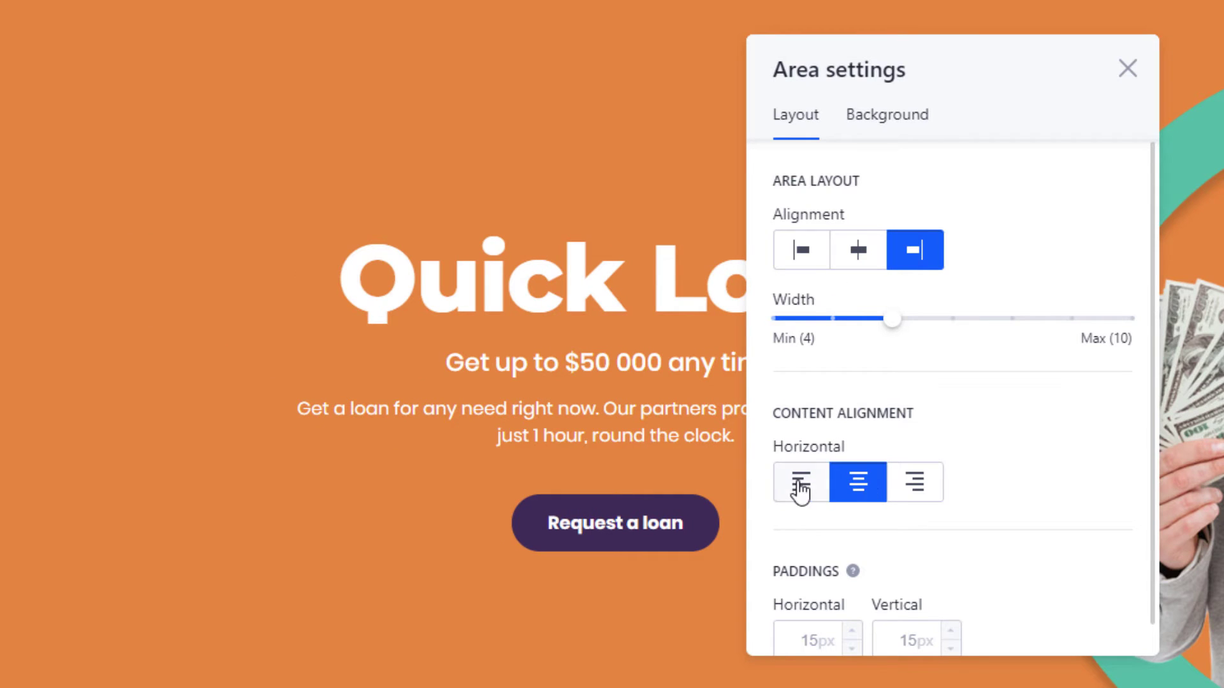
{"action": "scroll", "coordinate": [953, 462], "scroll_direction": "down", "scroll_amount": 1}
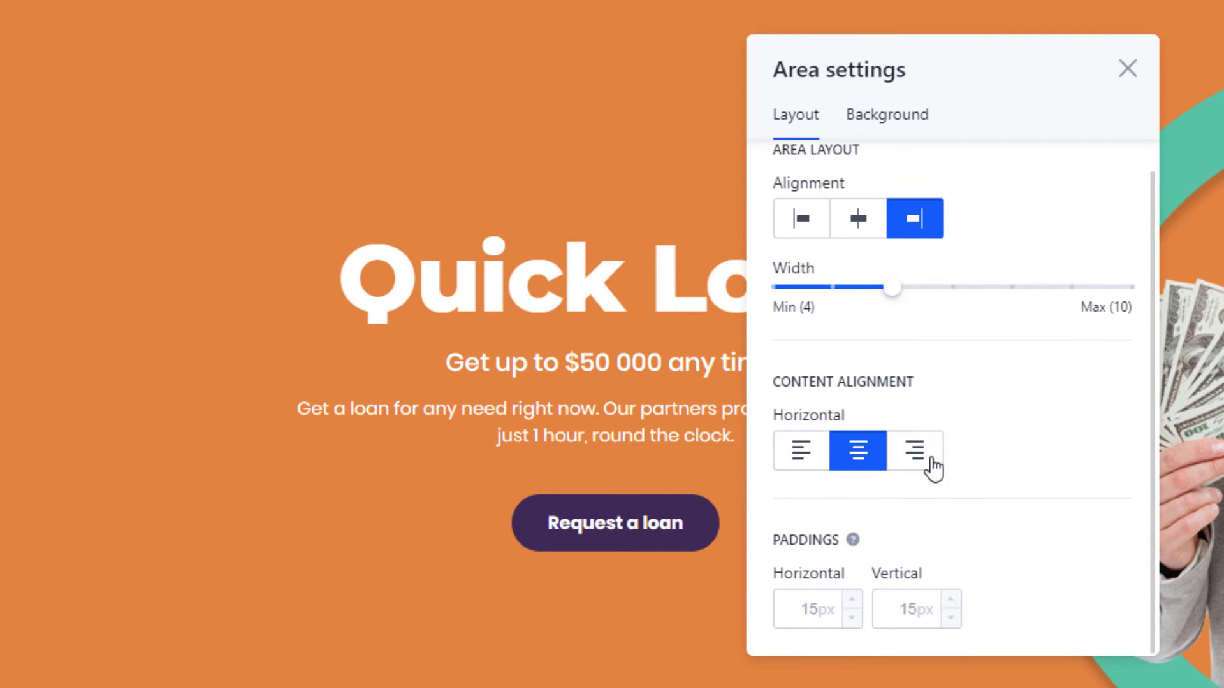
{"action": "left_click", "coordinate": [804, 453]}
{"action": "left_click", "coordinate": [900, 126]}
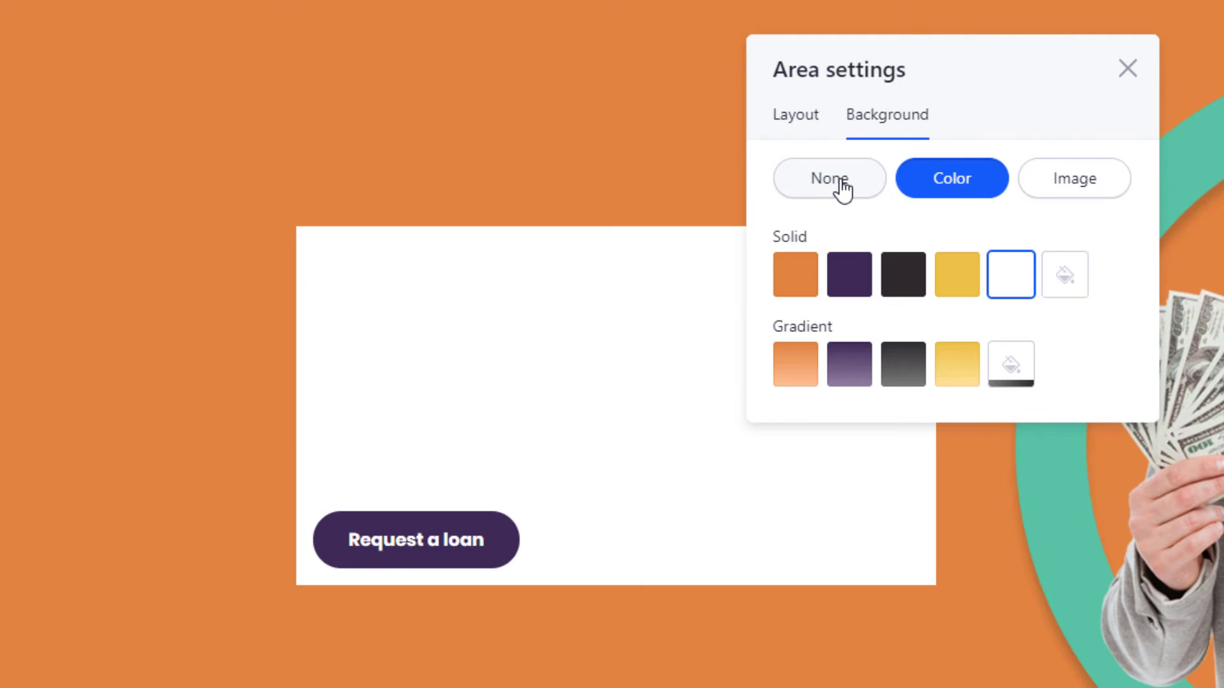
{"action": "left_click", "coordinate": [838, 185]}
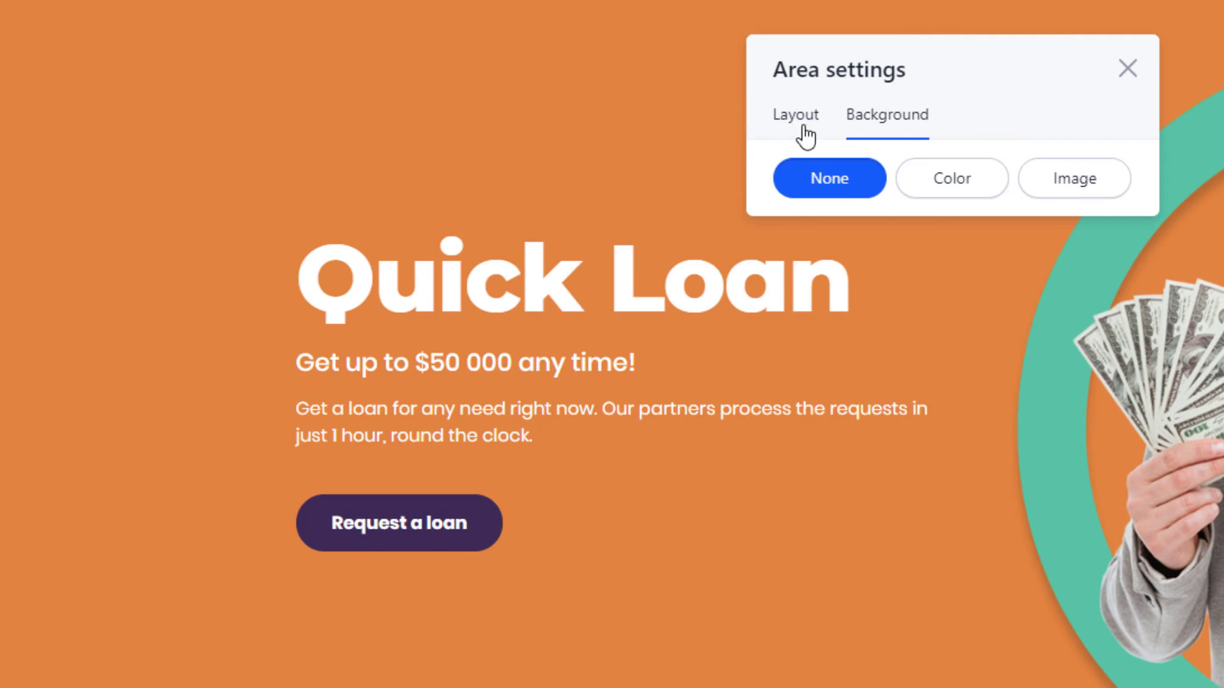
{"action": "left_click", "coordinate": [782, 118]}
{"action": "scroll", "coordinate": [909, 457], "scroll_direction": "down", "scroll_amount": 1}
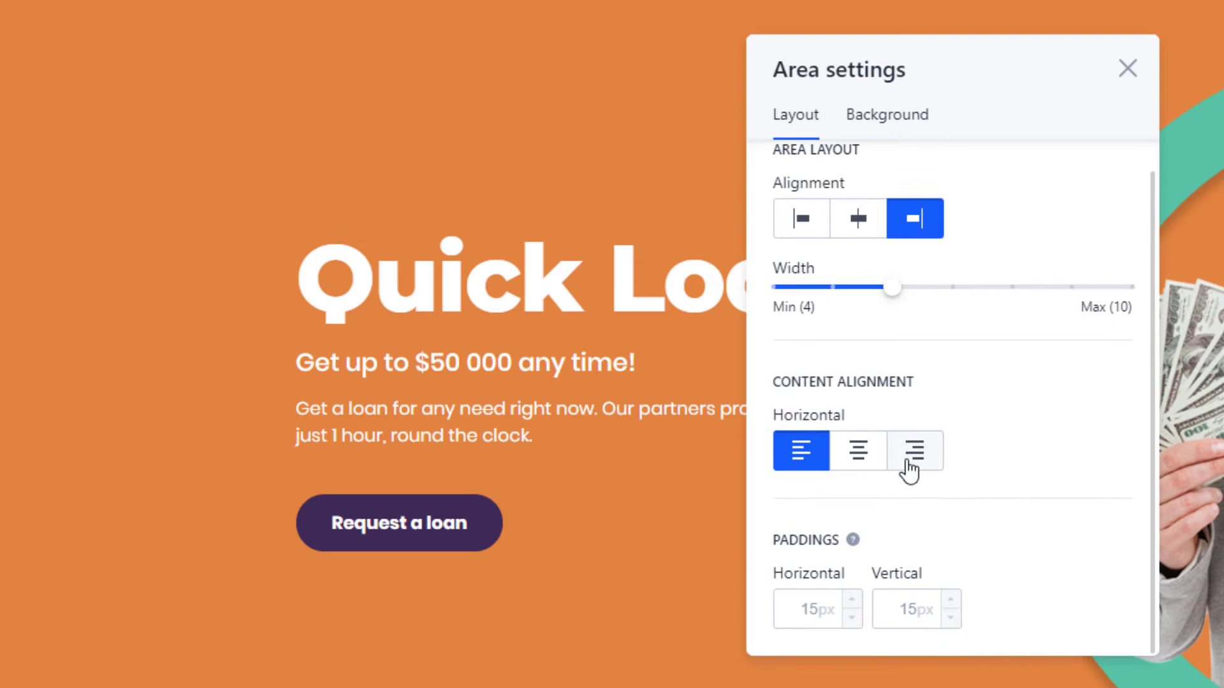
- Close the area settings and add the devices mockup and icon elements to the hero
{"action": "left_click", "coordinate": [1129, 70]}
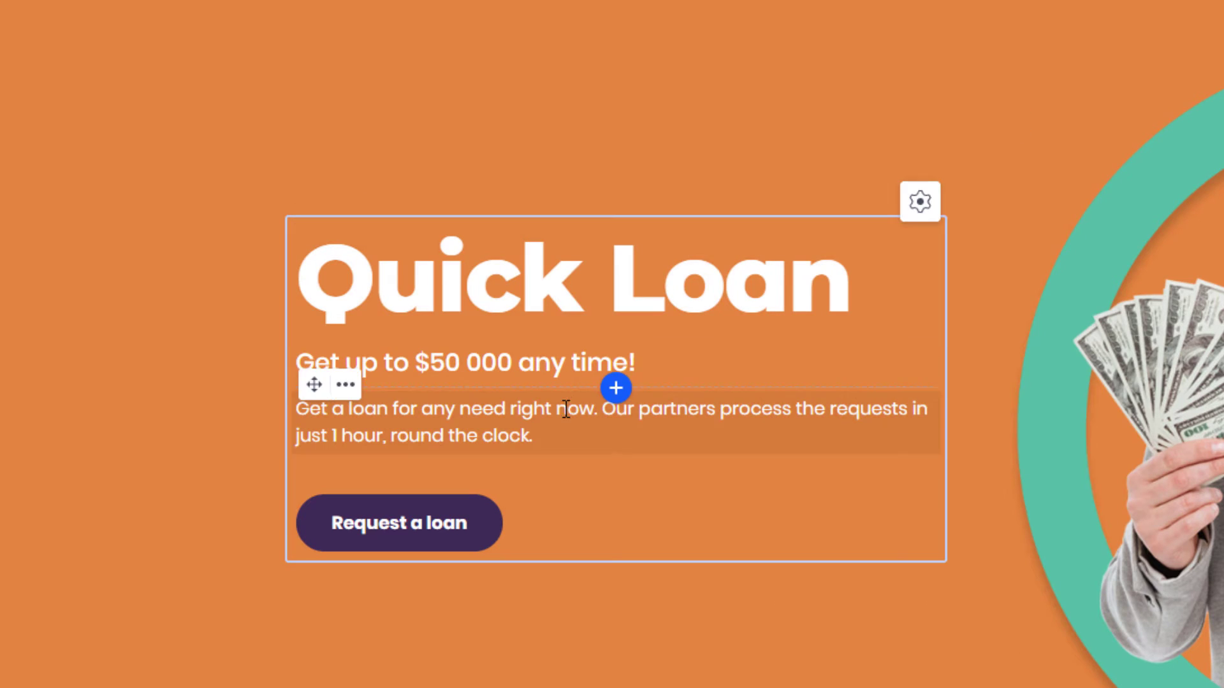
{"action": "left_click", "coordinate": [616, 389]}
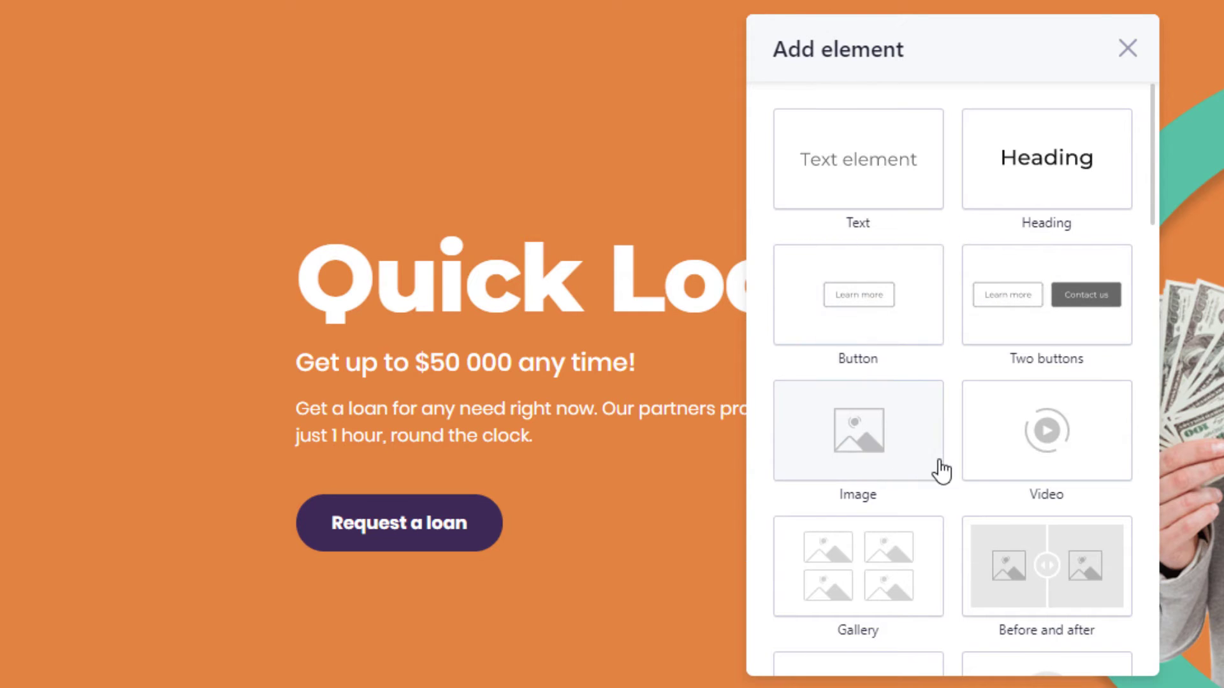
{"action": "scroll", "coordinate": [1034, 372], "scroll_direction": "down", "scroll_amount": 2}
{"action": "scroll", "coordinate": [943, 446], "scroll_direction": "down", "scroll_amount": 2}
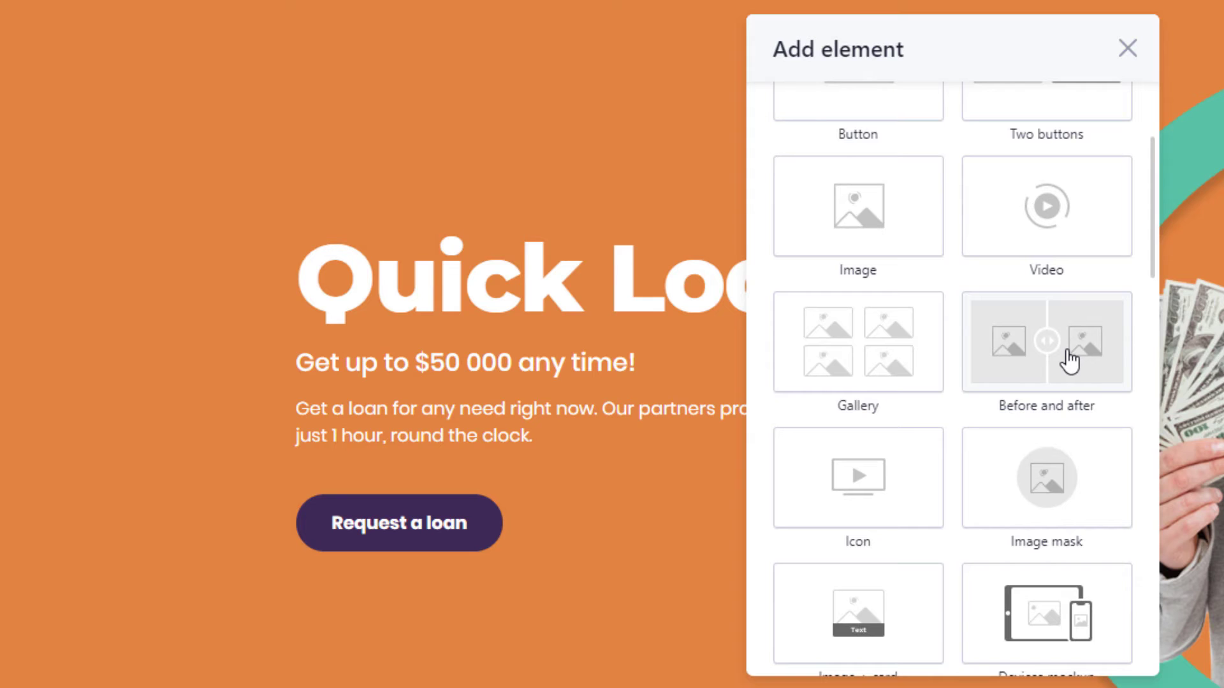
{"action": "scroll", "coordinate": [832, 378], "scroll_direction": "down", "scroll_amount": 2}
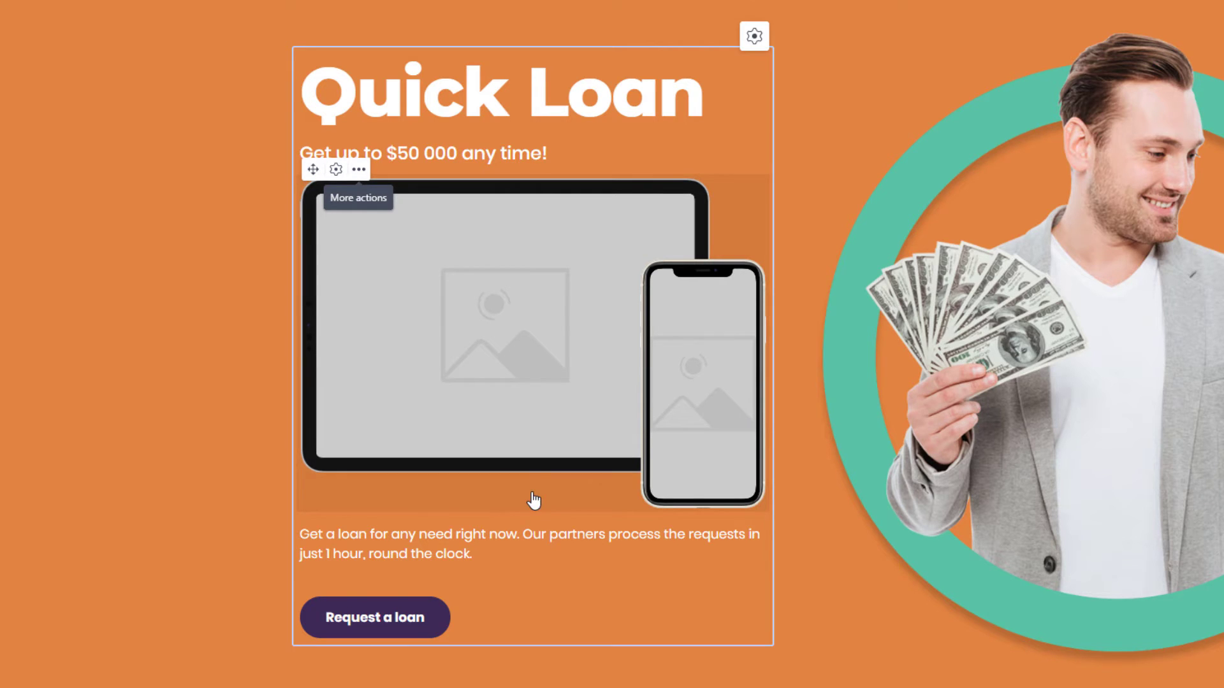
- Insert a circular image mask above the icon in the Quick Loan hero
{"action": "left_click", "coordinate": [532, 517]}
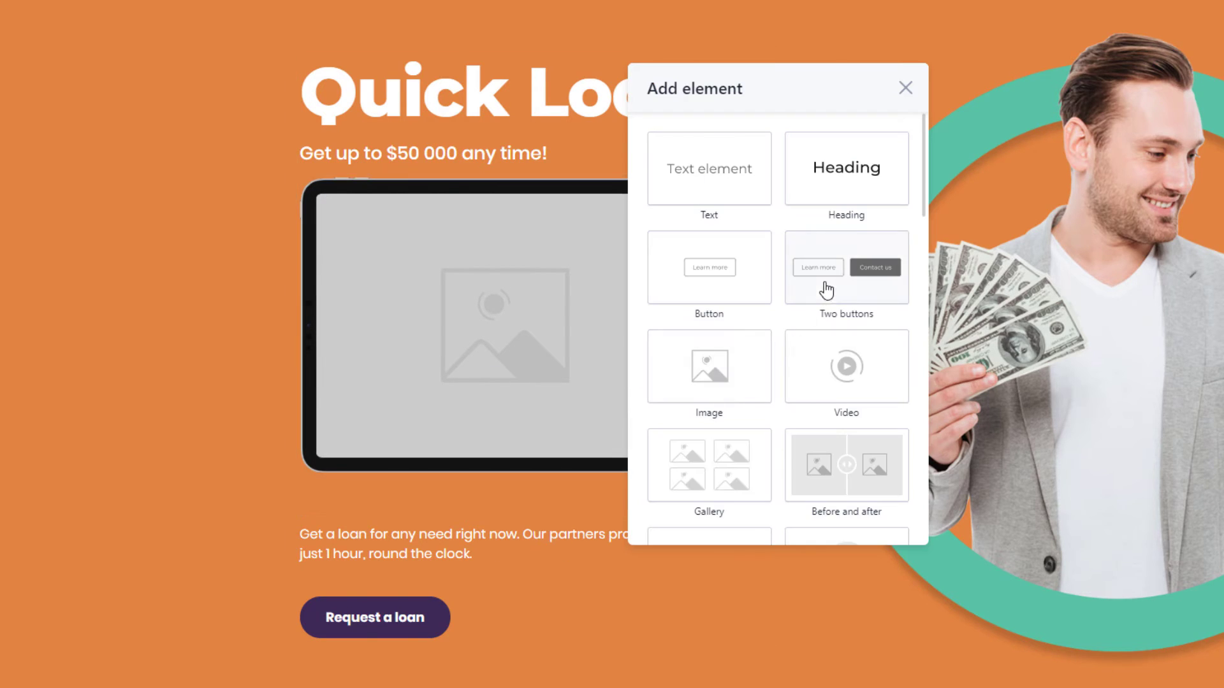
{"action": "scroll", "coordinate": [847, 325], "scroll_direction": "down", "scroll_amount": 3}
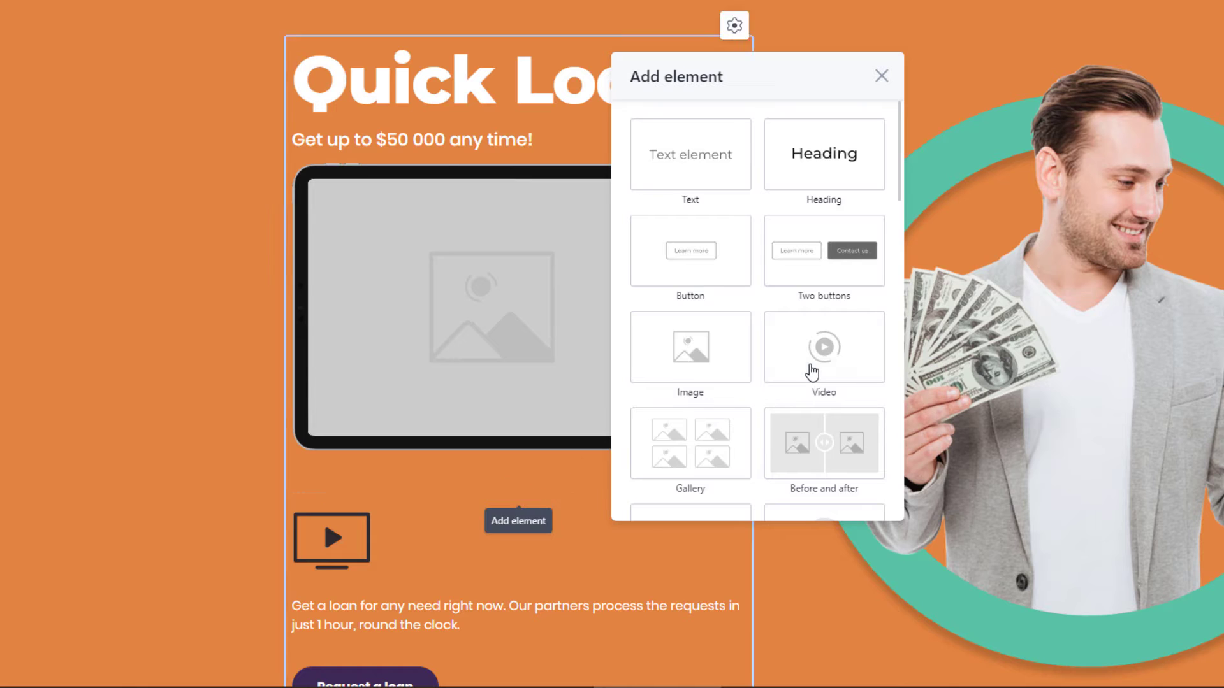
{"action": "scroll", "coordinate": [812, 357], "scroll_direction": "down", "scroll_amount": 3}
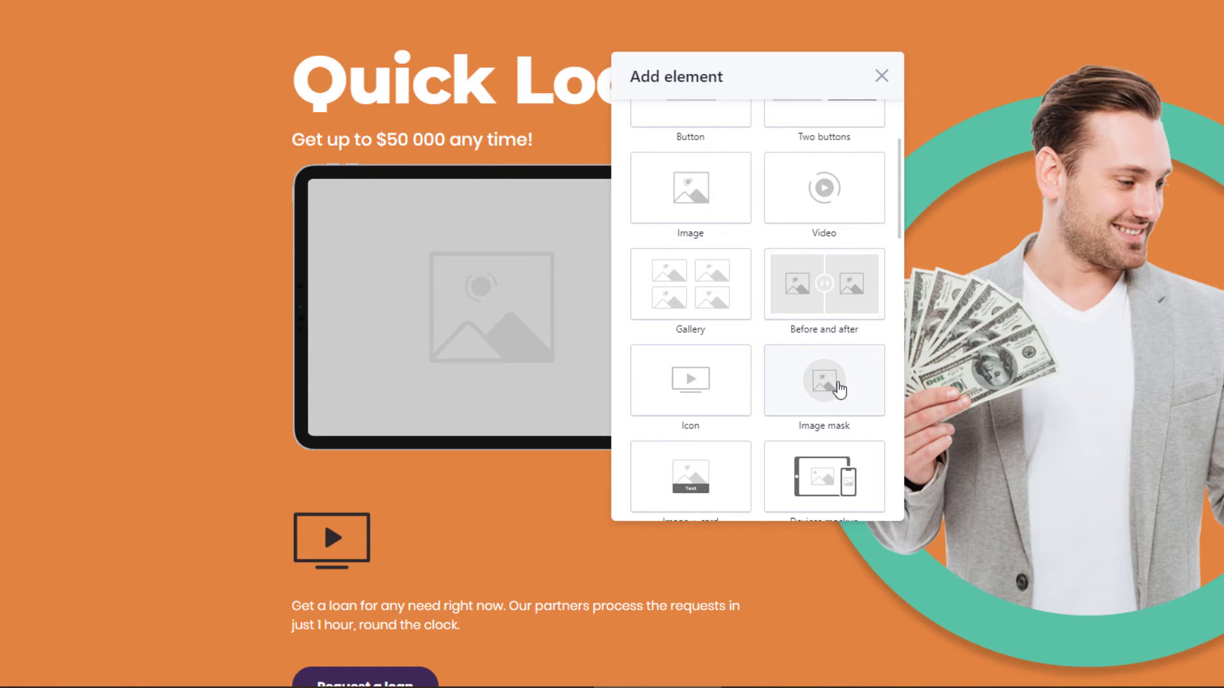
{"action": "left_click", "coordinate": [839, 389]}
- Insert a Text Rotator heading cycling Experience, Adventure, Coming soon and open its word settings
{"action": "scroll", "coordinate": [387, 410], "scroll_direction": "down", "scroll_amount": 4}
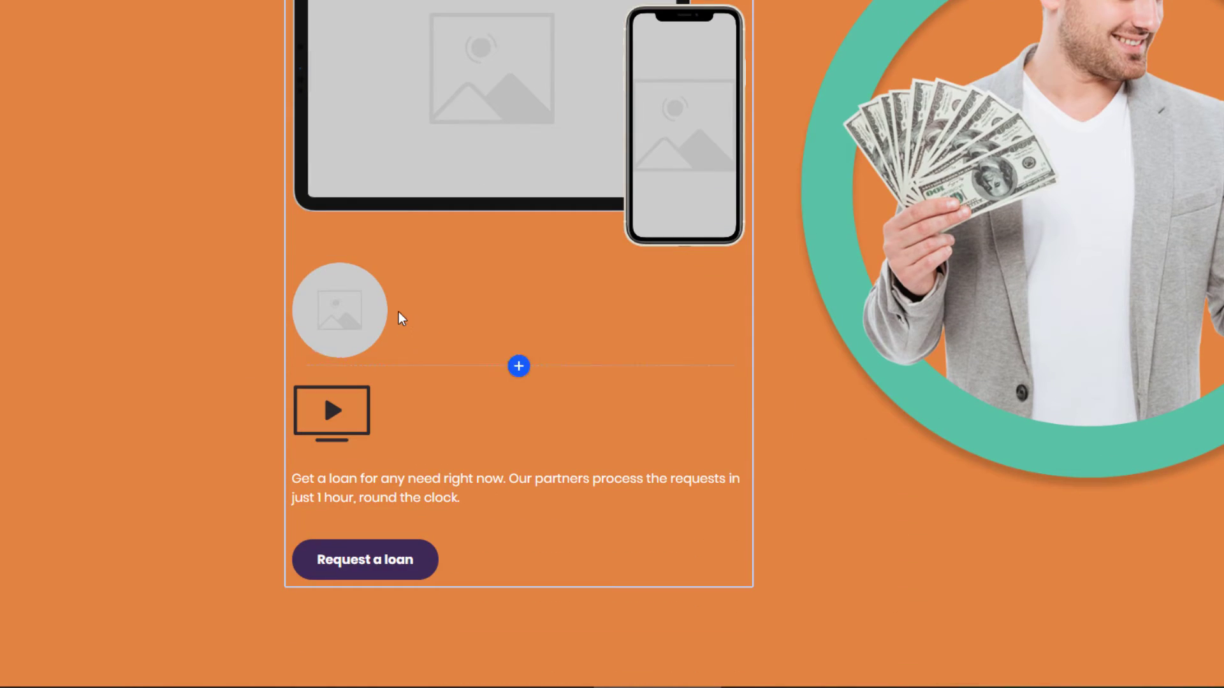
{"action": "left_click", "coordinate": [518, 366]}
{"action": "scroll", "coordinate": [809, 337], "scroll_direction": "down", "scroll_amount": 3}
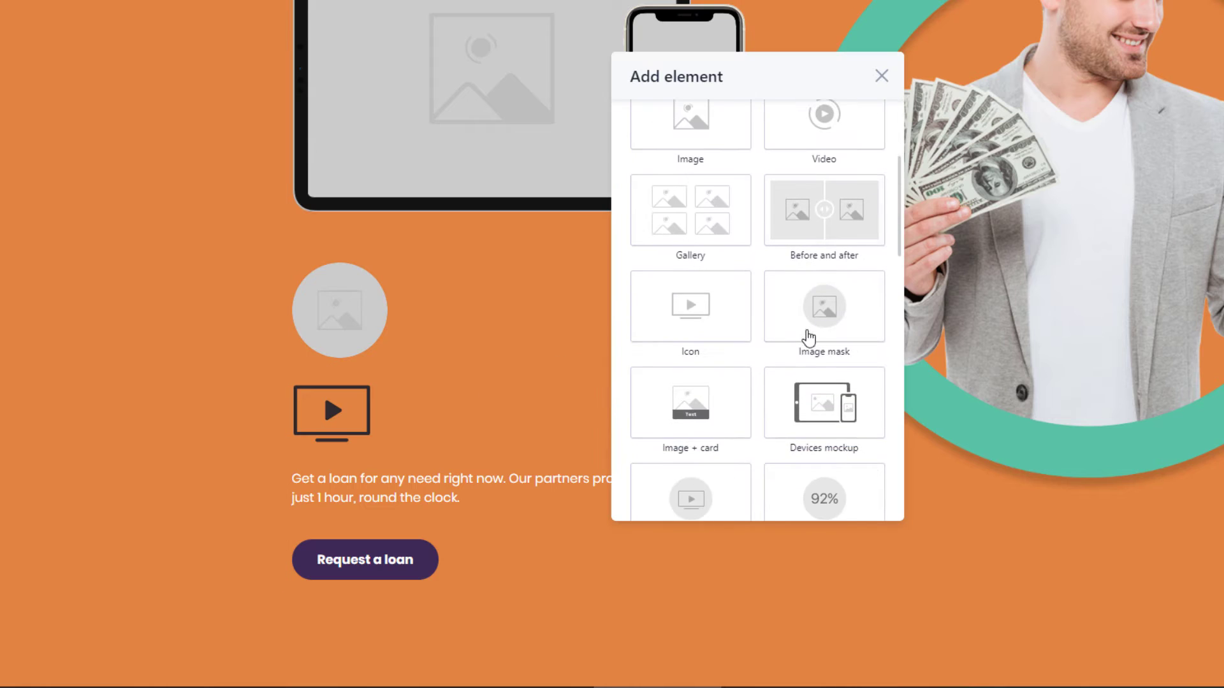
{"action": "scroll", "coordinate": [691, 280], "scroll_direction": "down", "scroll_amount": 2}
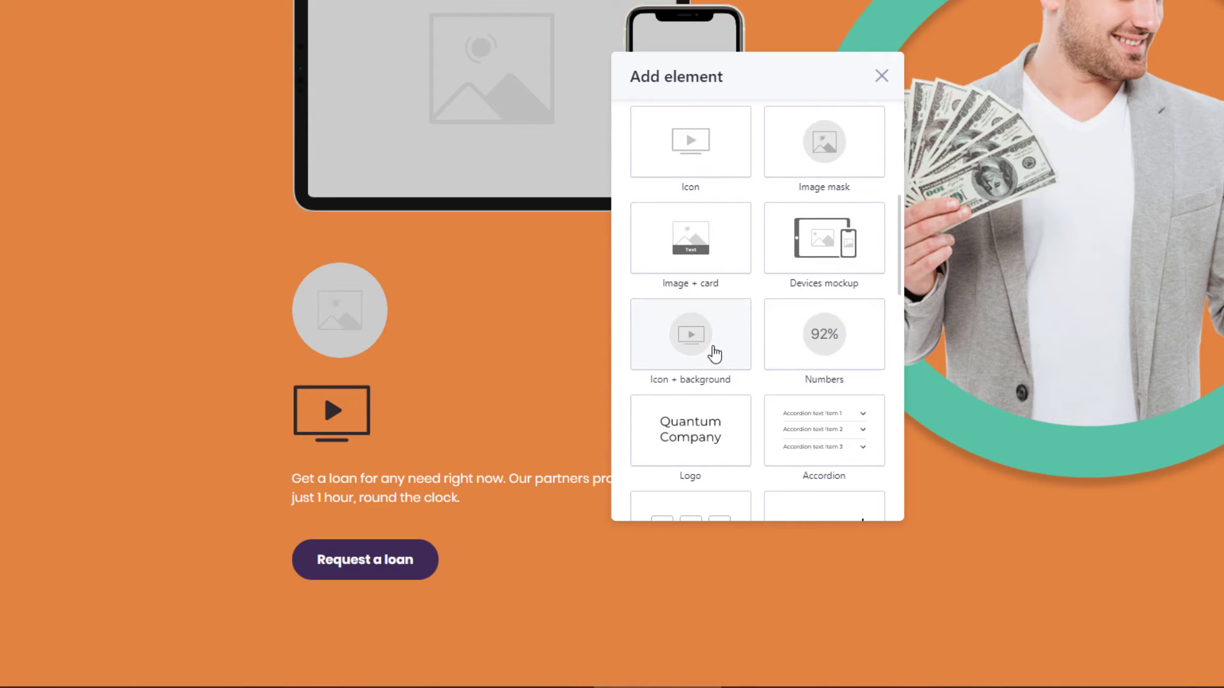
{"action": "scroll", "coordinate": [701, 344], "scroll_direction": "down", "scroll_amount": 2}
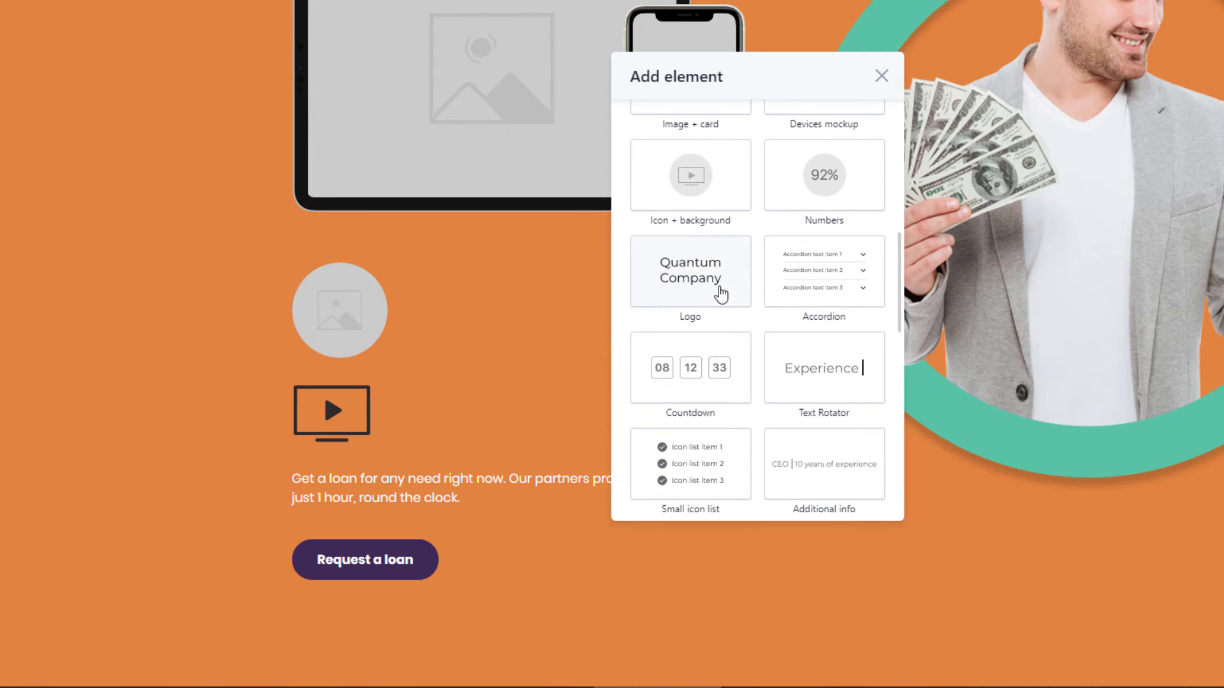
{"action": "scroll", "coordinate": [832, 321], "scroll_direction": "down", "scroll_amount": 2}
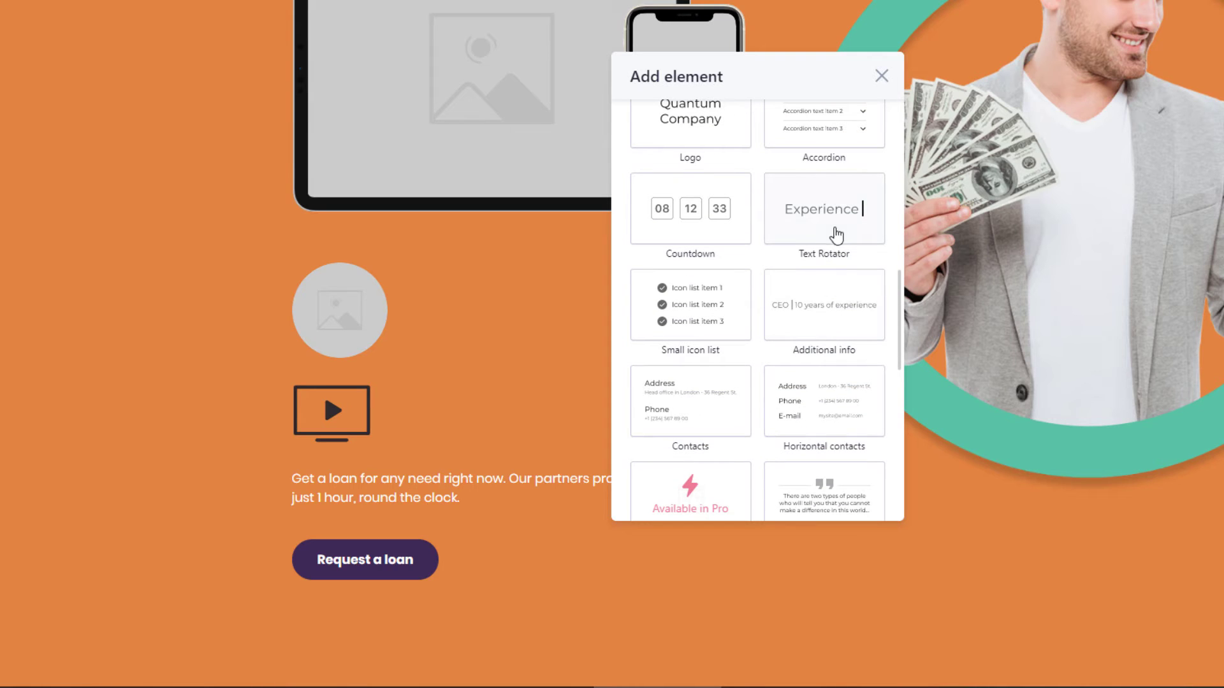
{"action": "left_click", "coordinate": [836, 229]}
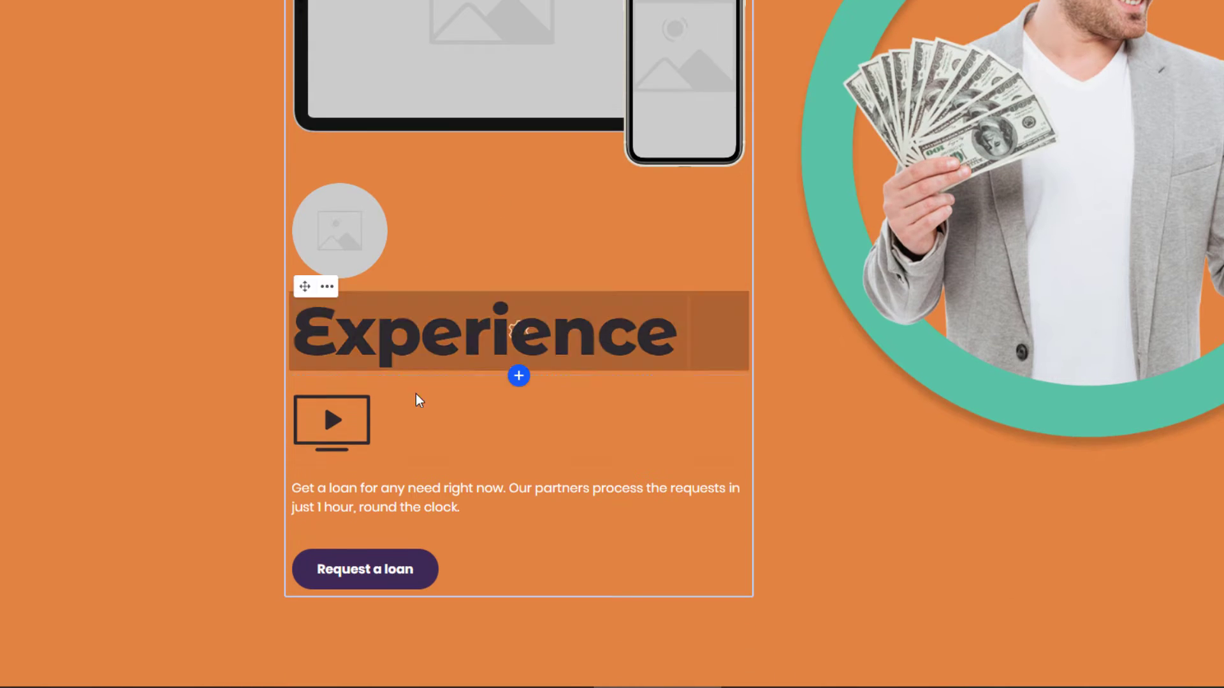
{"action": "left_click", "coordinate": [503, 341]}
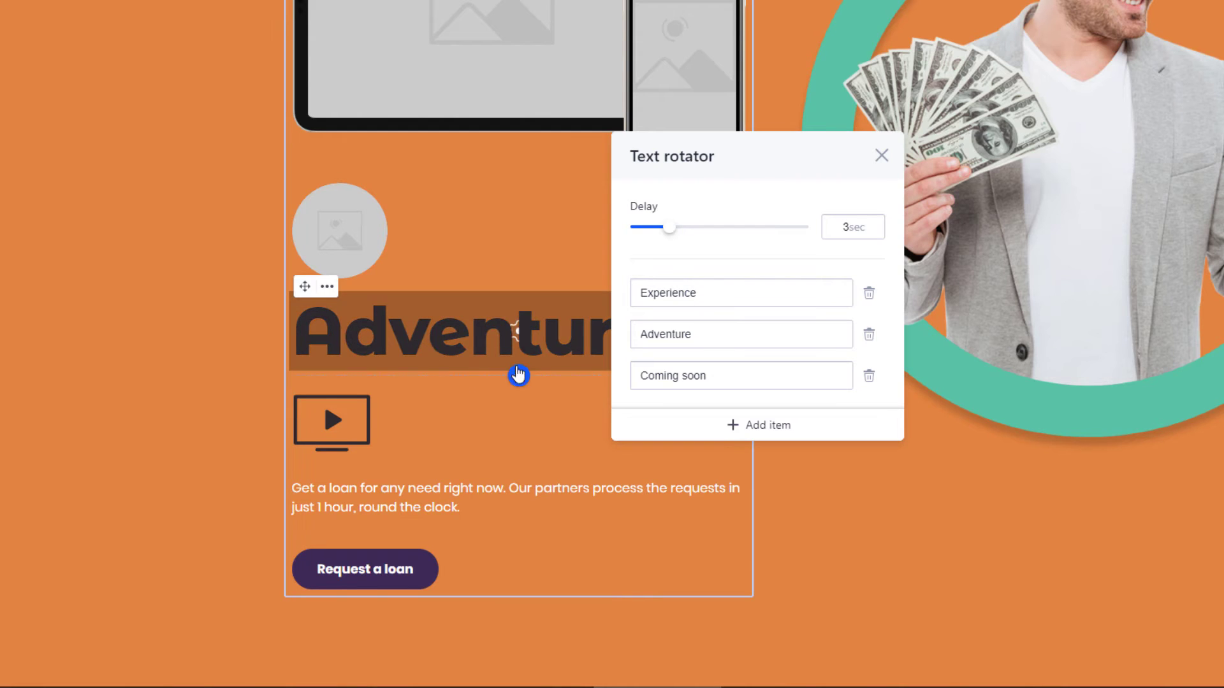
{"action": "left_click", "coordinate": [519, 375]}
- Insert a Before and after card from the Add element panel below the rotating loan headline
{"action": "scroll", "coordinate": [806, 281], "scroll_direction": "down", "scroll_amount": 10}
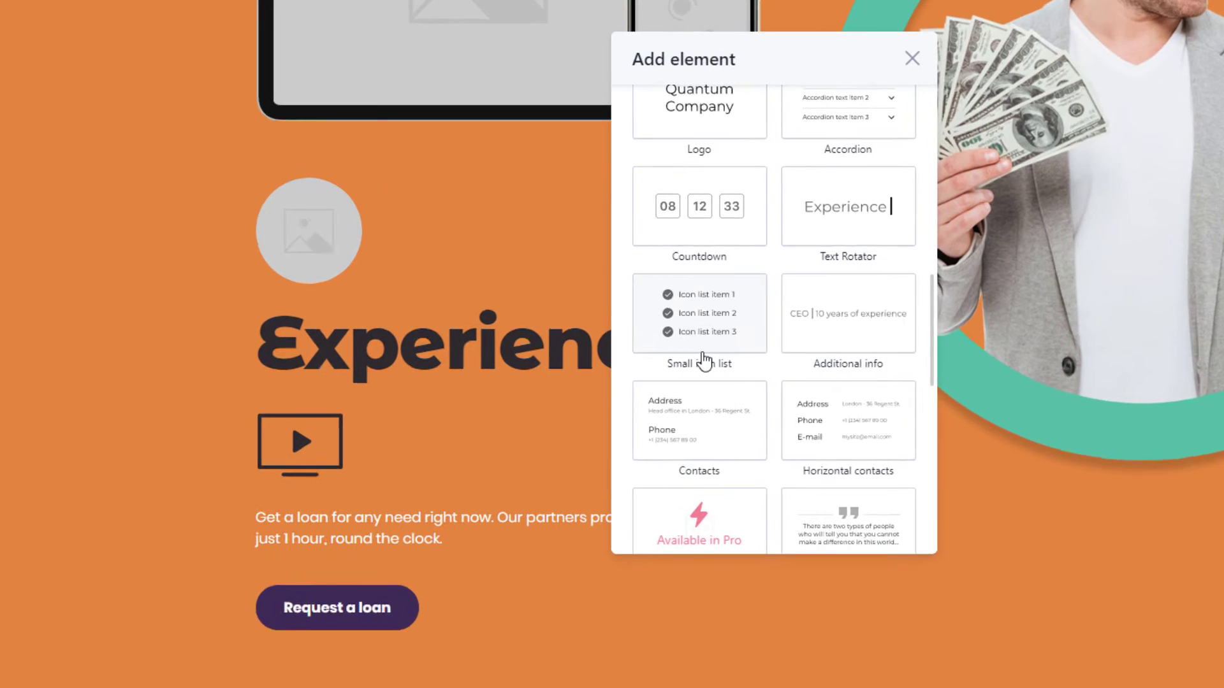
{"action": "scroll", "coordinate": [713, 405], "scroll_direction": "down", "scroll_amount": 3}
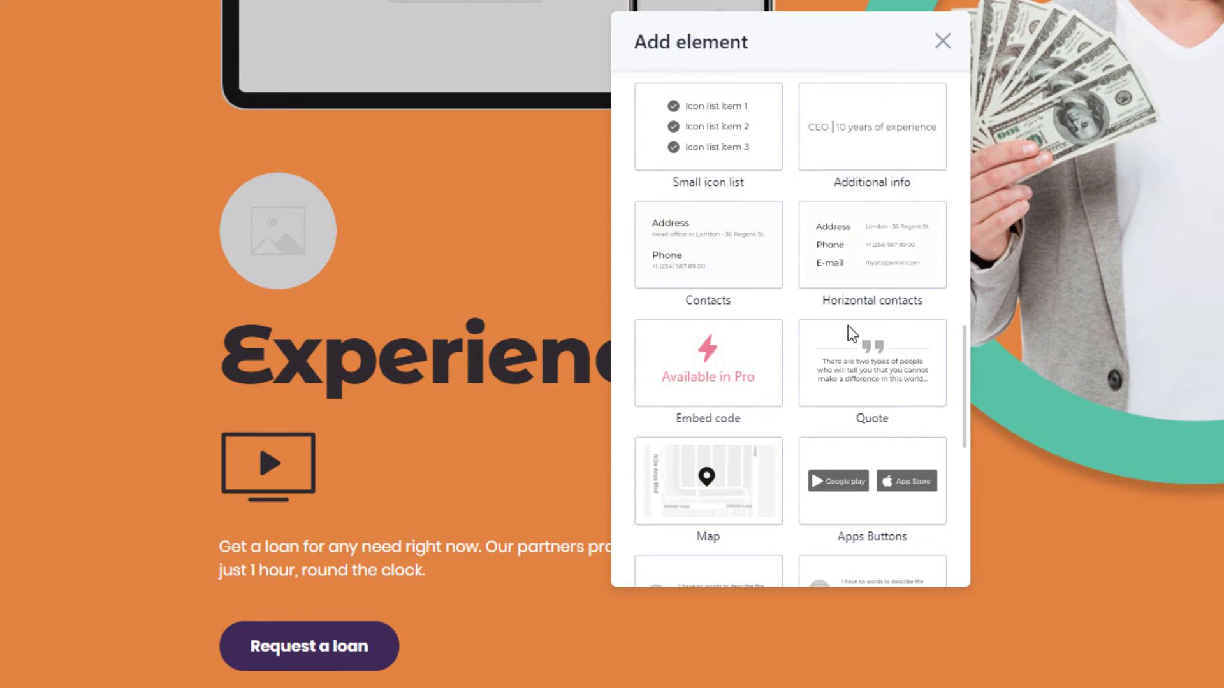
{"action": "scroll", "coordinate": [853, 344], "scroll_direction": "down", "scroll_amount": 2}
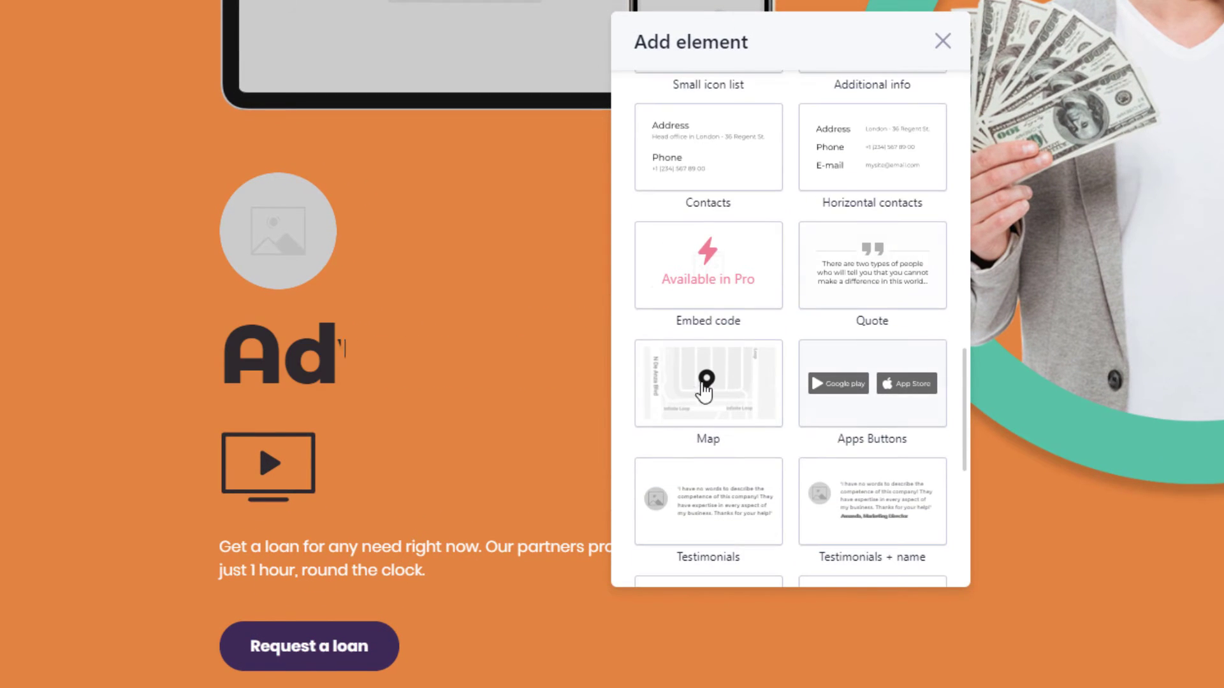
{"action": "scroll", "coordinate": [895, 413], "scroll_direction": "down", "scroll_amount": 3}
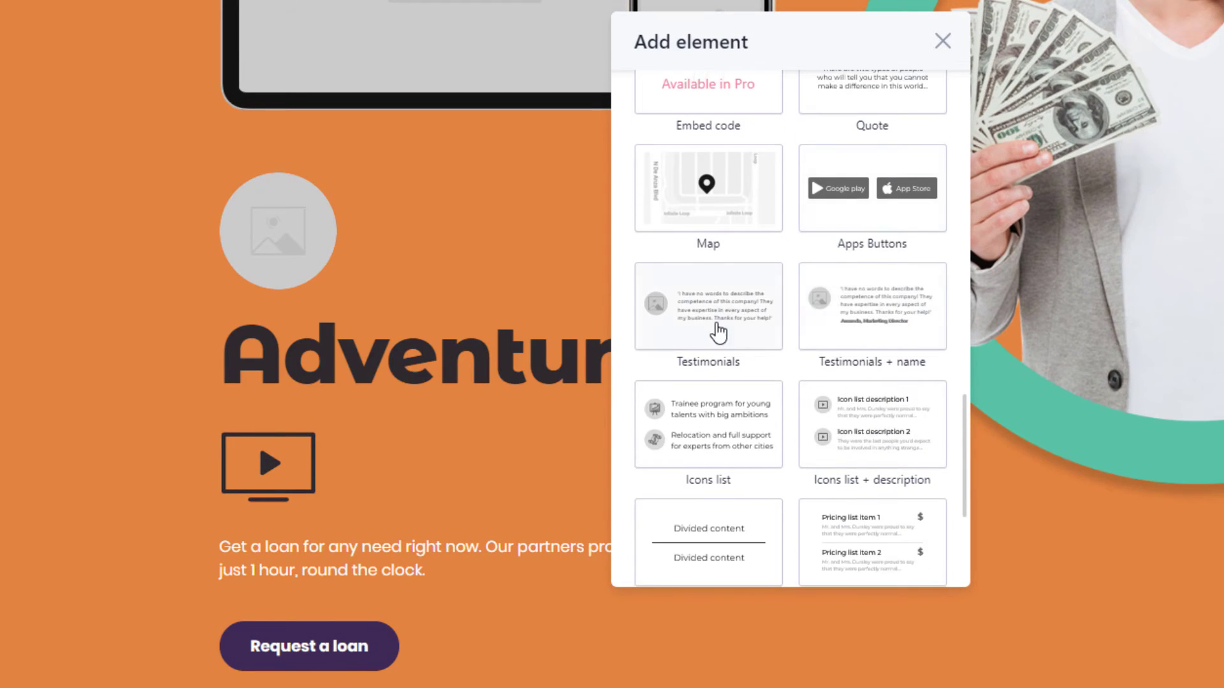
{"action": "scroll", "coordinate": [850, 413], "scroll_direction": "down", "scroll_amount": 3}
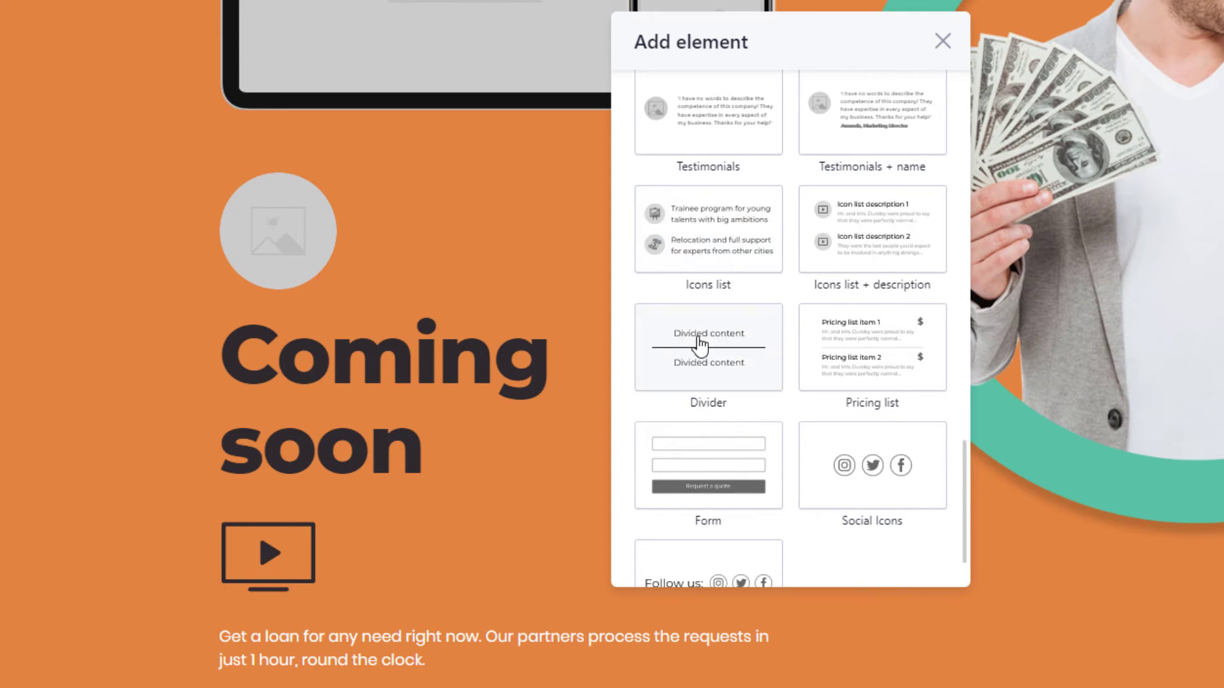
{"action": "scroll", "coordinate": [867, 446], "scroll_direction": "down", "scroll_amount": 2}
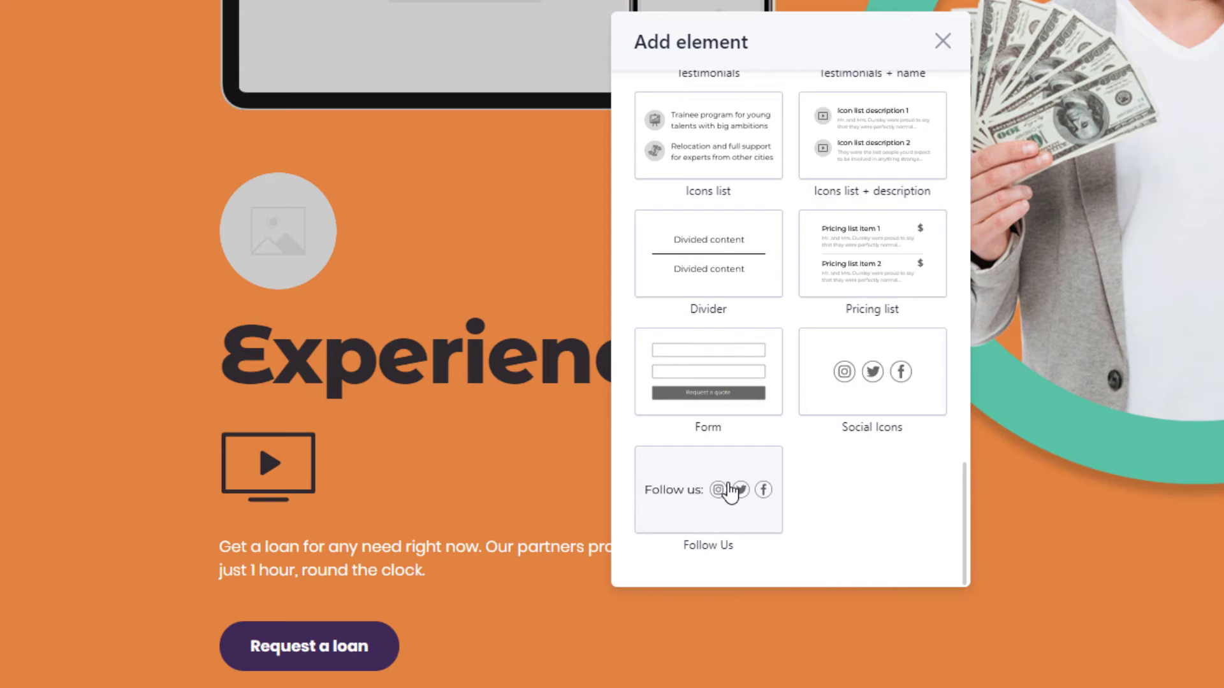
{"action": "scroll", "coordinate": [730, 490], "scroll_direction": "up", "scroll_amount": 10}
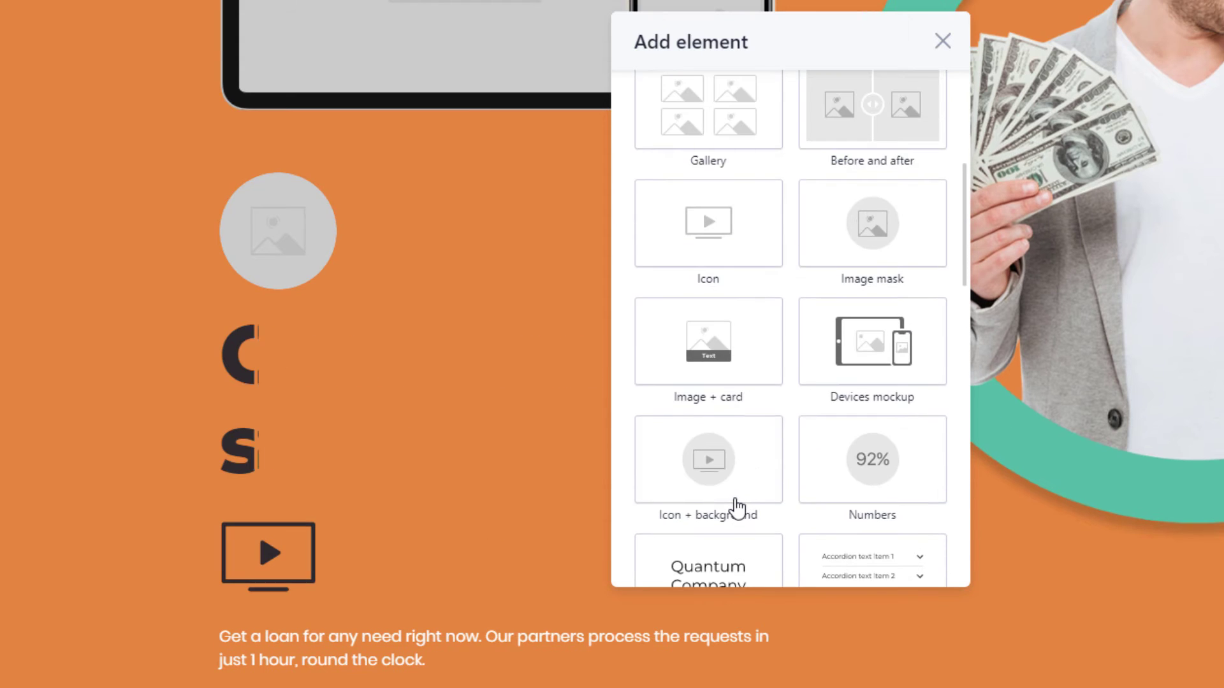
{"action": "scroll", "coordinate": [733, 504], "scroll_direction": "up", "scroll_amount": 2}
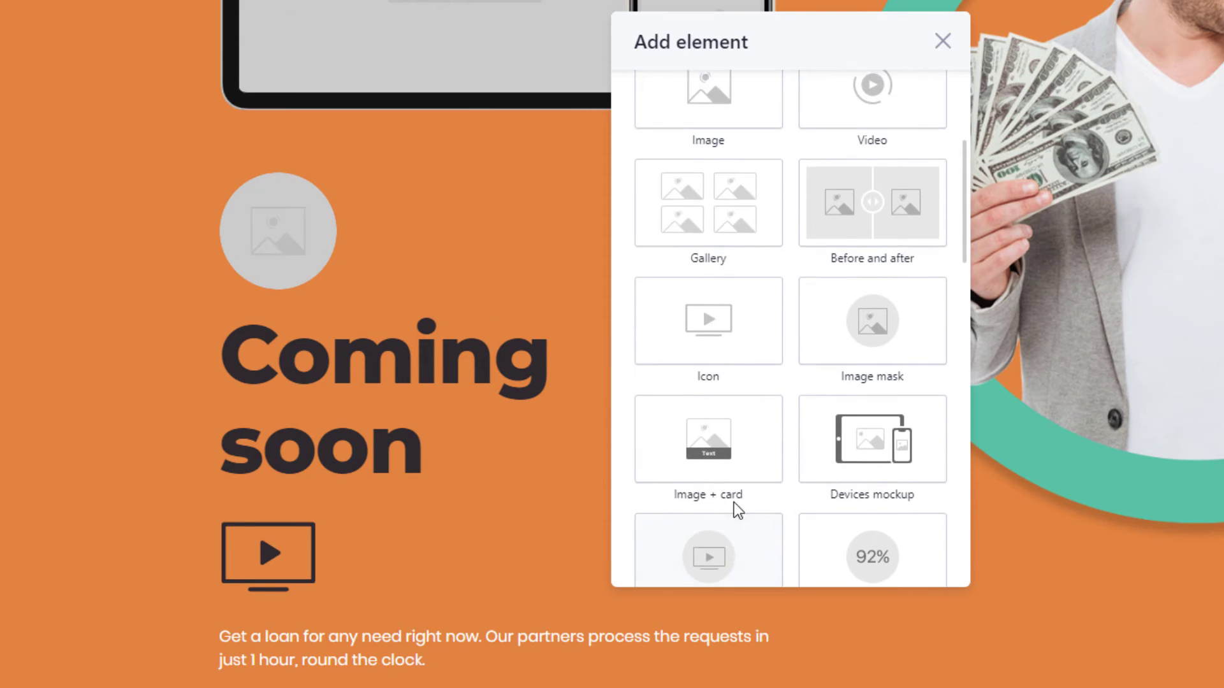
{"action": "left_click", "coordinate": [872, 222]}
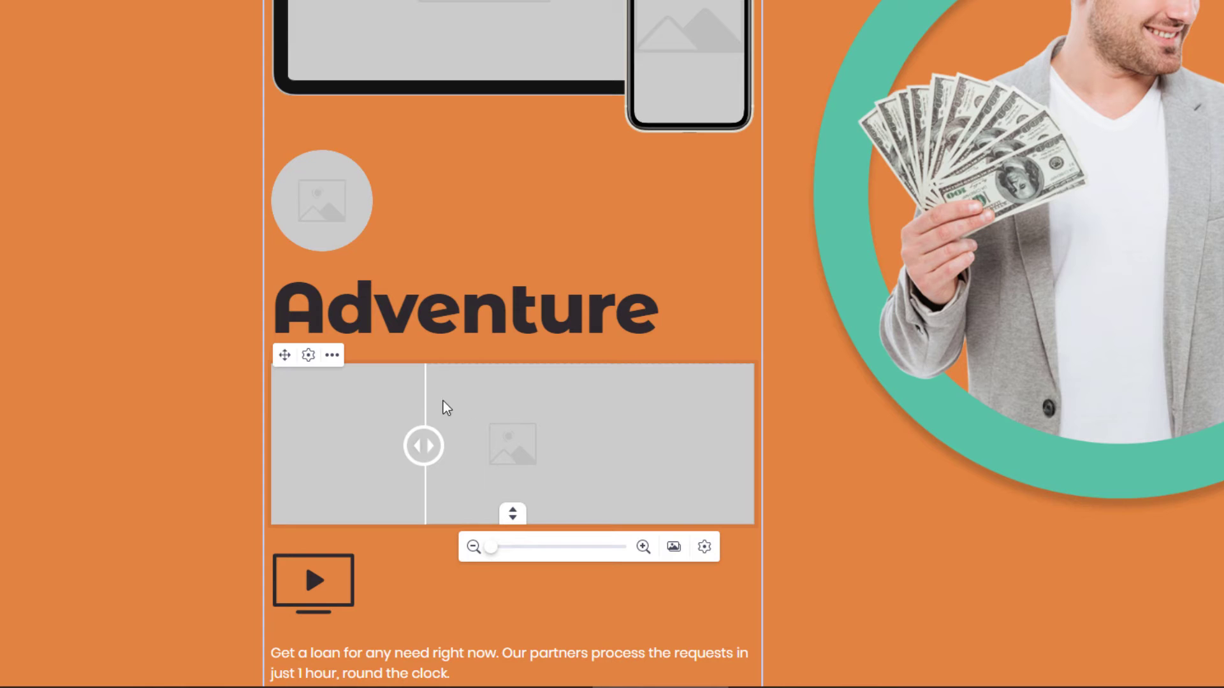
- Check the slider's settings and extra options, close them unchanged, and select the slider
{"action": "left_click", "coordinate": [309, 357]}
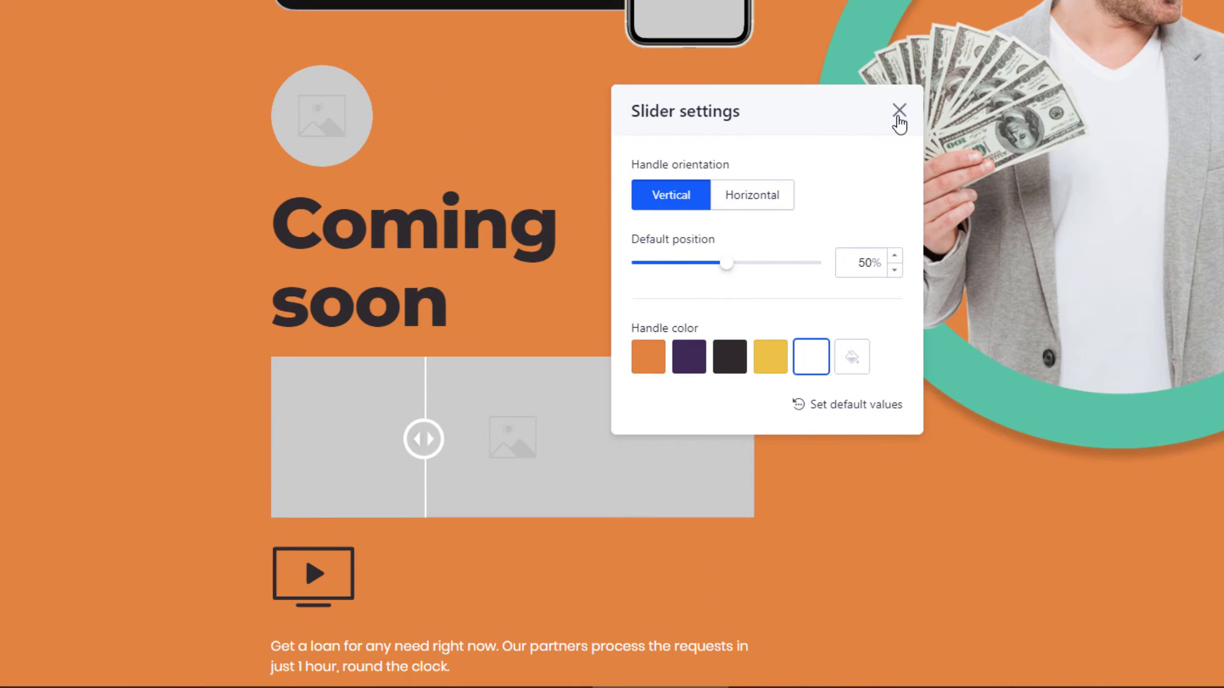
{"action": "left_click", "coordinate": [898, 115]}
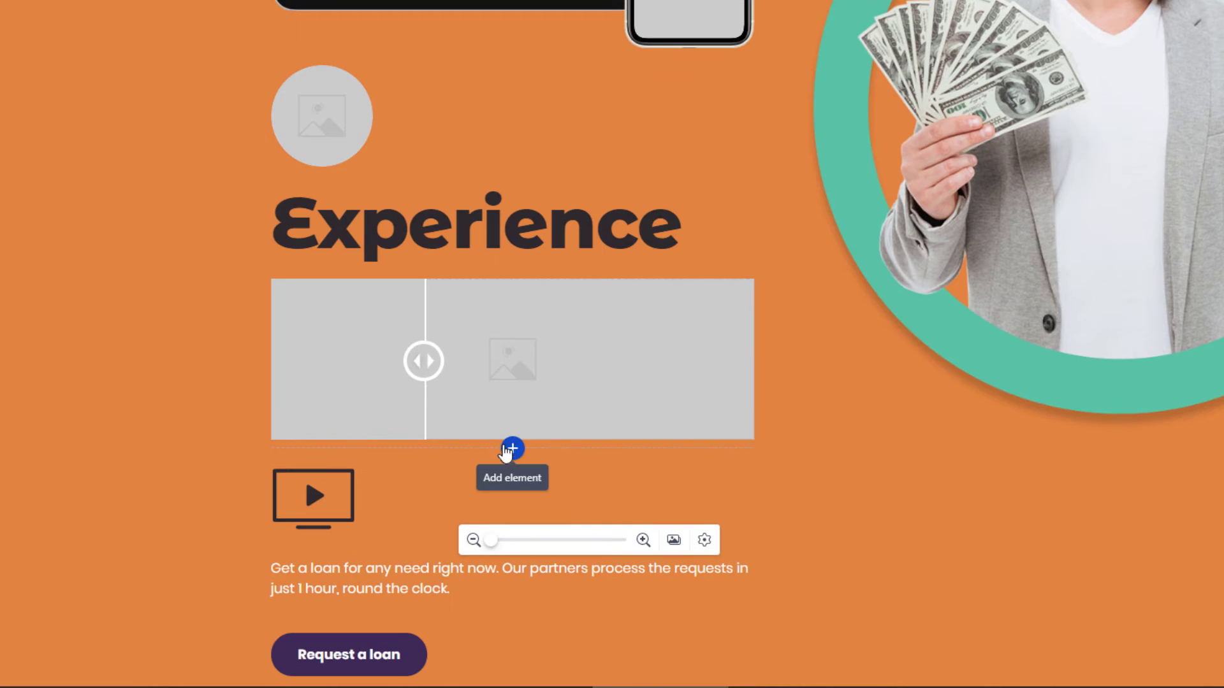
{"action": "left_click", "coordinate": [331, 271]}
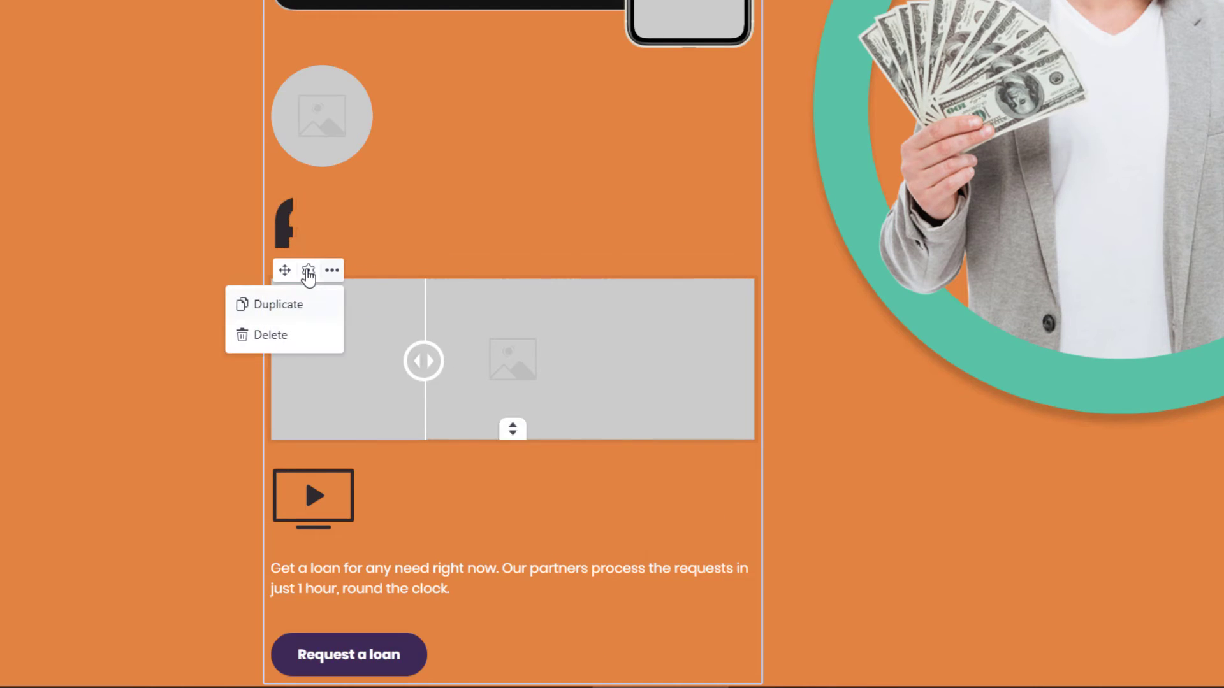
{"action": "left_click", "coordinate": [308, 270]}
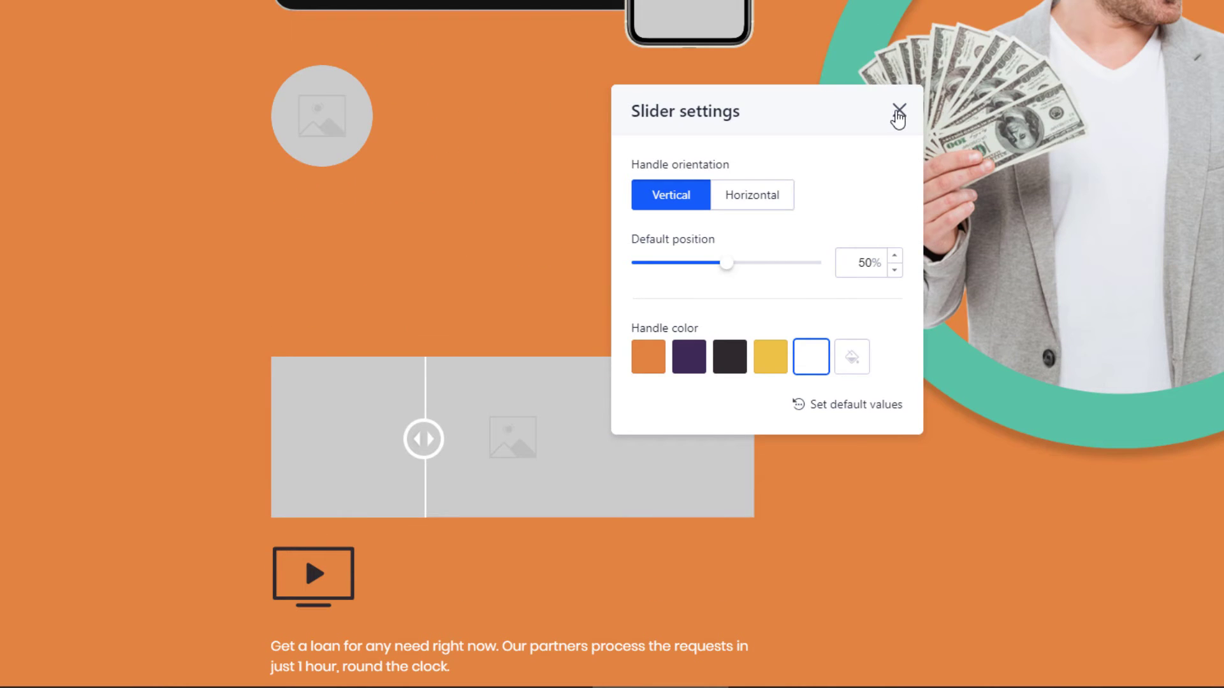
{"action": "left_click", "coordinate": [900, 113]}
{"action": "left_click", "coordinate": [538, 416]}
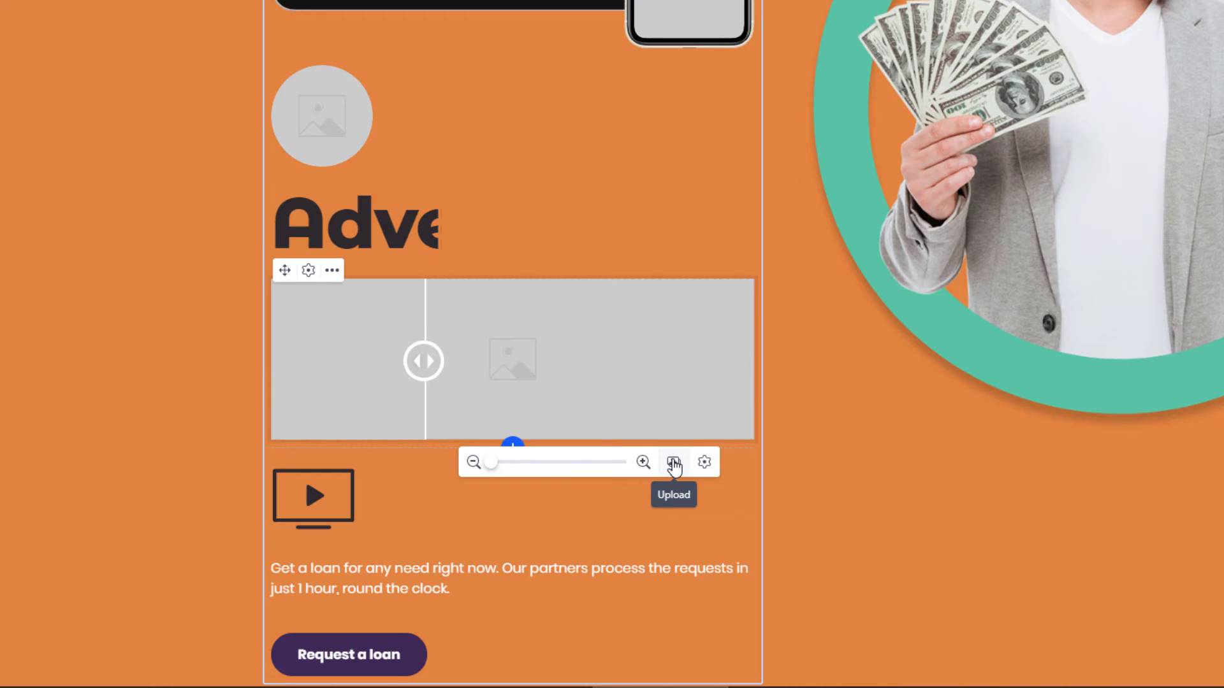
- Apply the night mountain cabin free photo as the slider's first image
{"action": "left_click", "coordinate": [674, 463]}
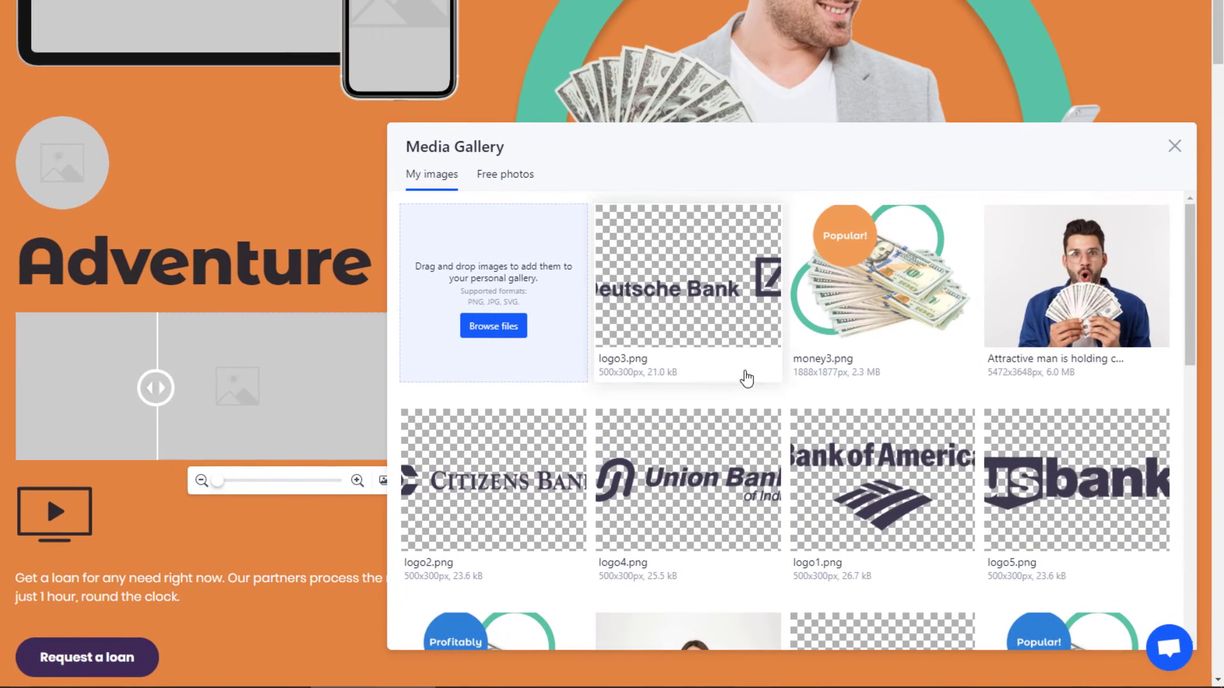
{"action": "scroll", "coordinate": [927, 359], "scroll_direction": "down", "scroll_amount": 3}
{"action": "scroll", "coordinate": [931, 385], "scroll_direction": "down", "scroll_amount": 8}
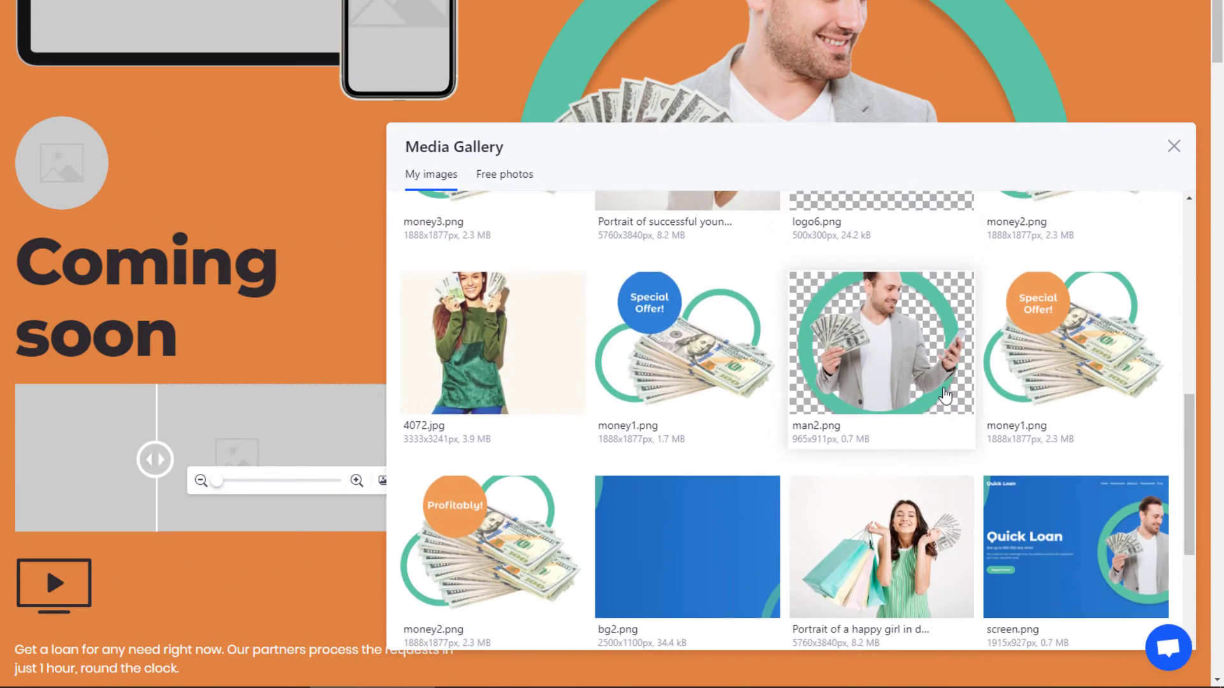
{"action": "scroll", "coordinate": [962, 391], "scroll_direction": "up", "scroll_amount": 7}
{"action": "left_click", "coordinate": [504, 175]}
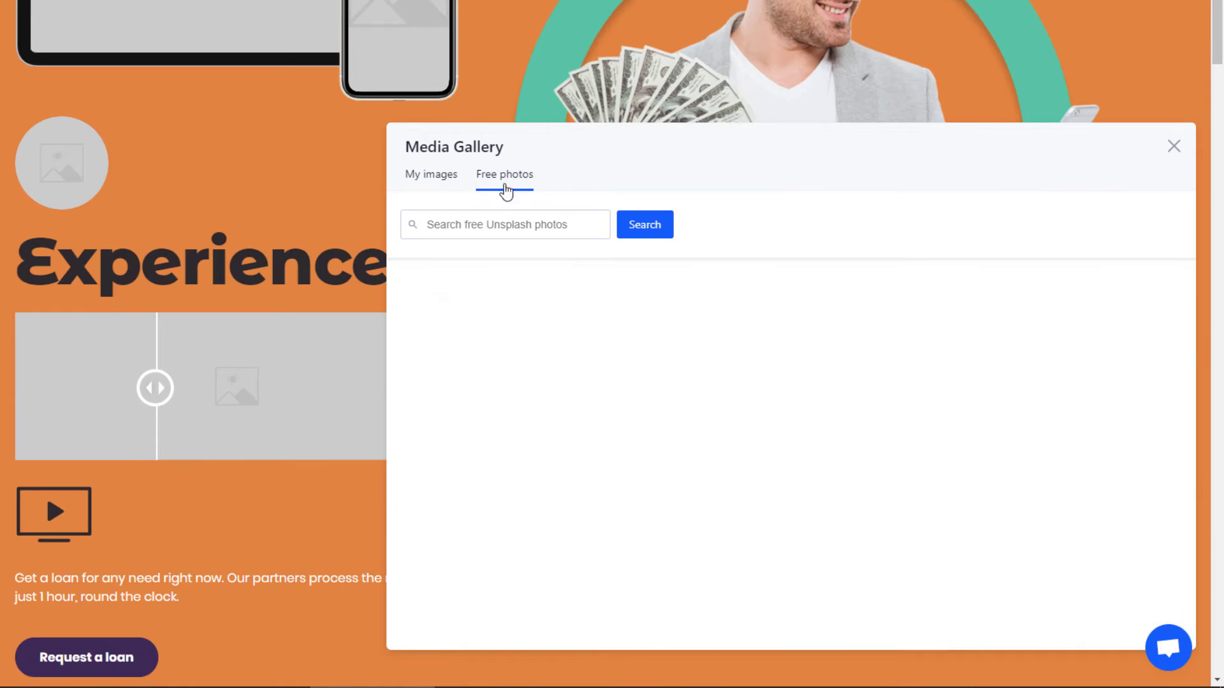
{"action": "left_click", "coordinate": [1059, 352]}
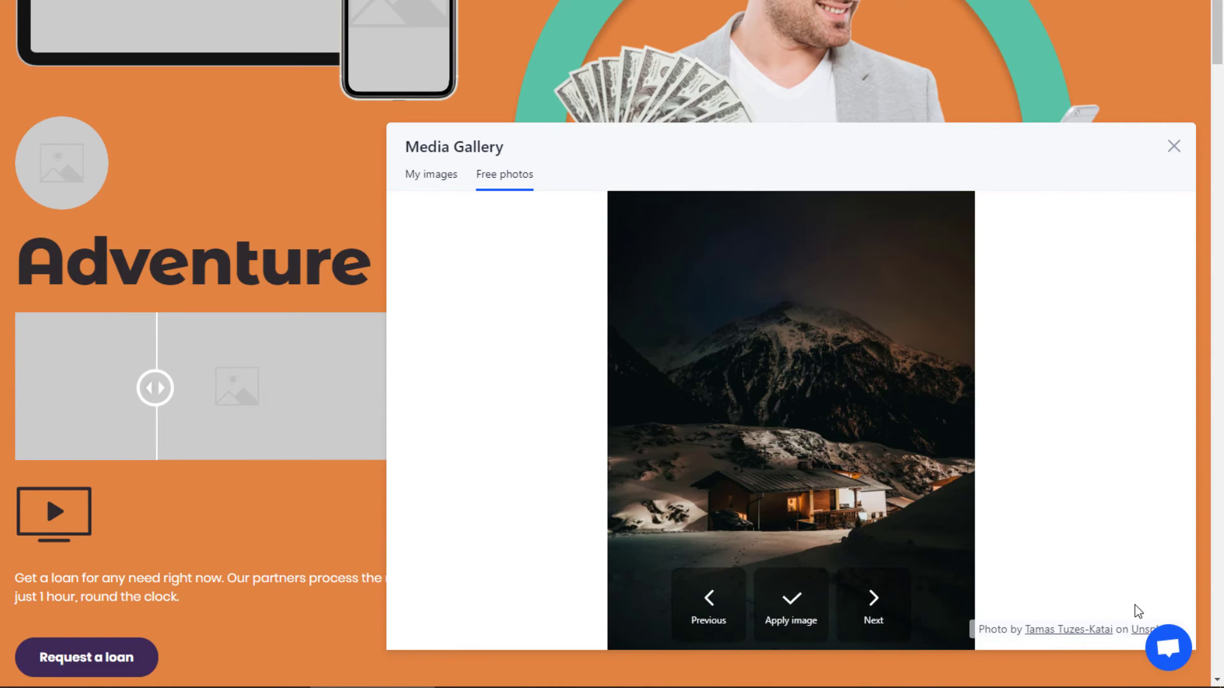
{"action": "scroll", "coordinate": [820, 549], "scroll_direction": "down", "scroll_amount": 3}
{"action": "left_click", "coordinate": [790, 622]}
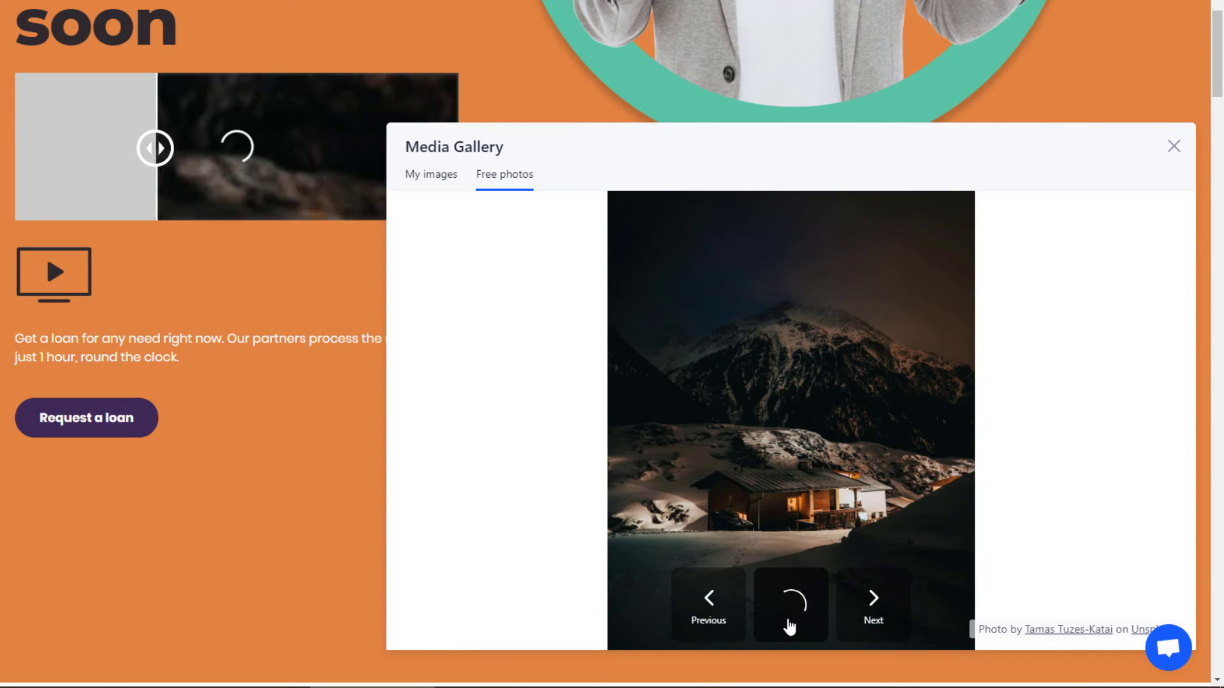
{"action": "scroll", "coordinate": [282, 315], "scroll_direction": "up", "scroll_amount": 2}
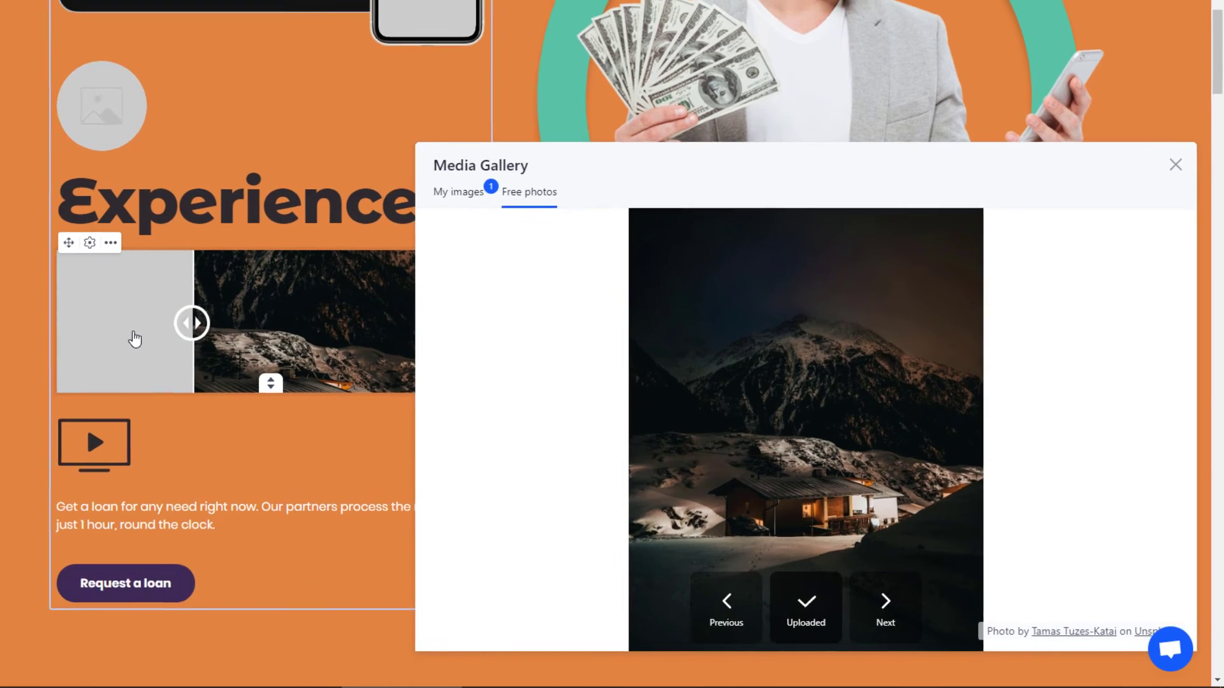
{"action": "left_click", "coordinate": [131, 338]}
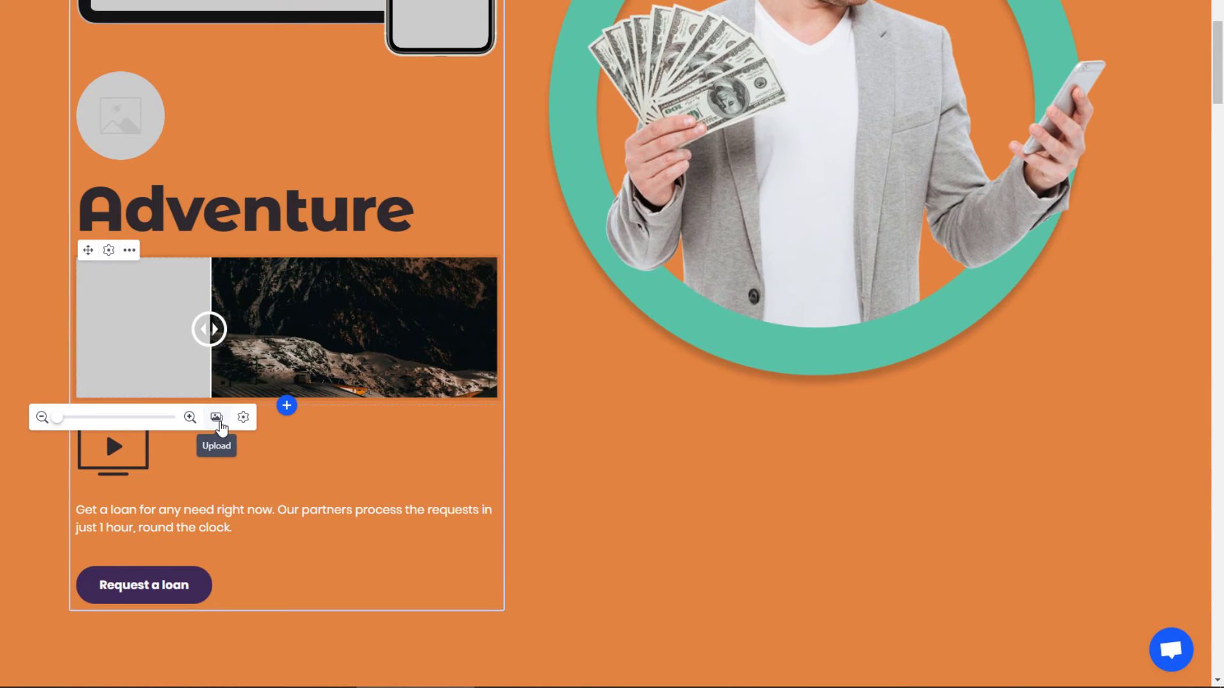
- Add the motorcycle rider free photo as the second image and drag the slider taller
{"action": "left_click", "coordinate": [217, 417]}
{"action": "scroll", "coordinate": [772, 271], "scroll_direction": "down", "scroll_amount": 5}
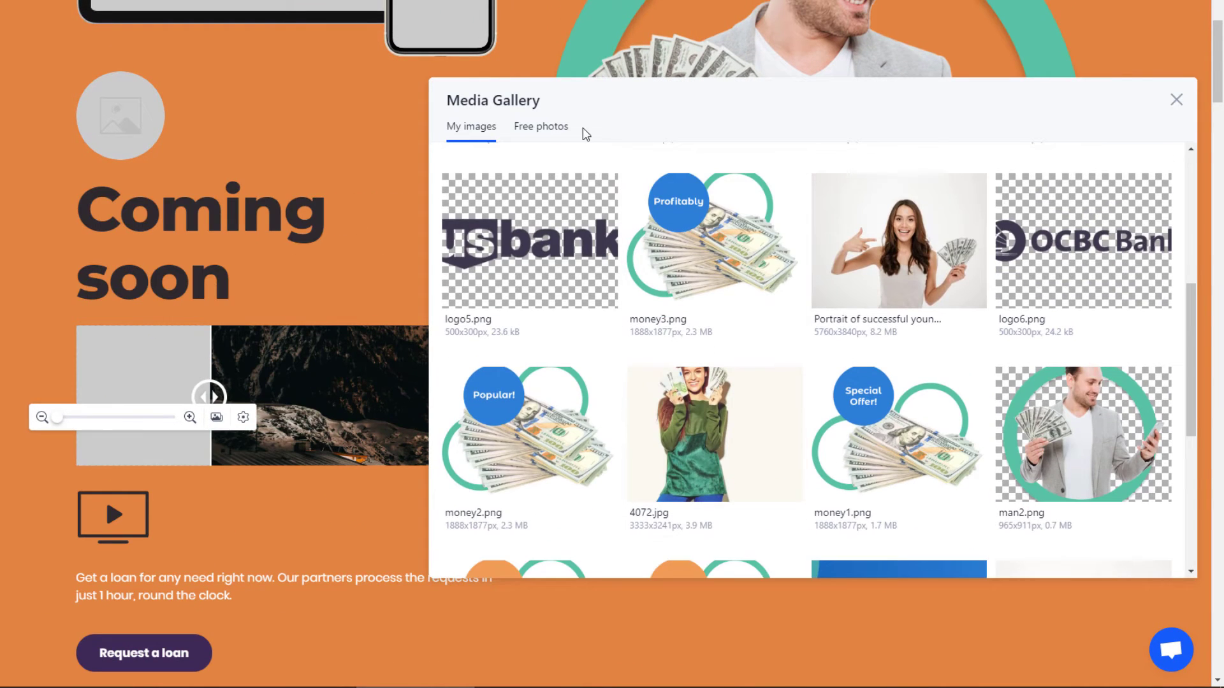
{"action": "left_click", "coordinate": [545, 127]}
{"action": "left_click", "coordinate": [524, 301]}
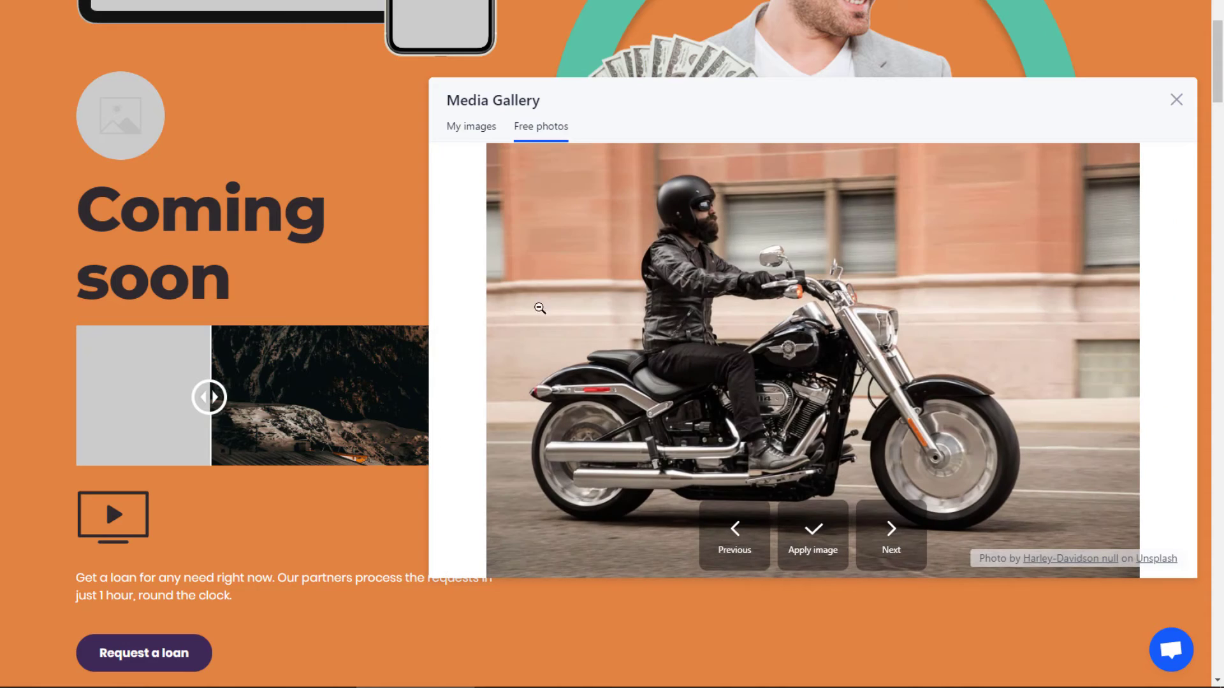
{"action": "left_click", "coordinate": [816, 538]}
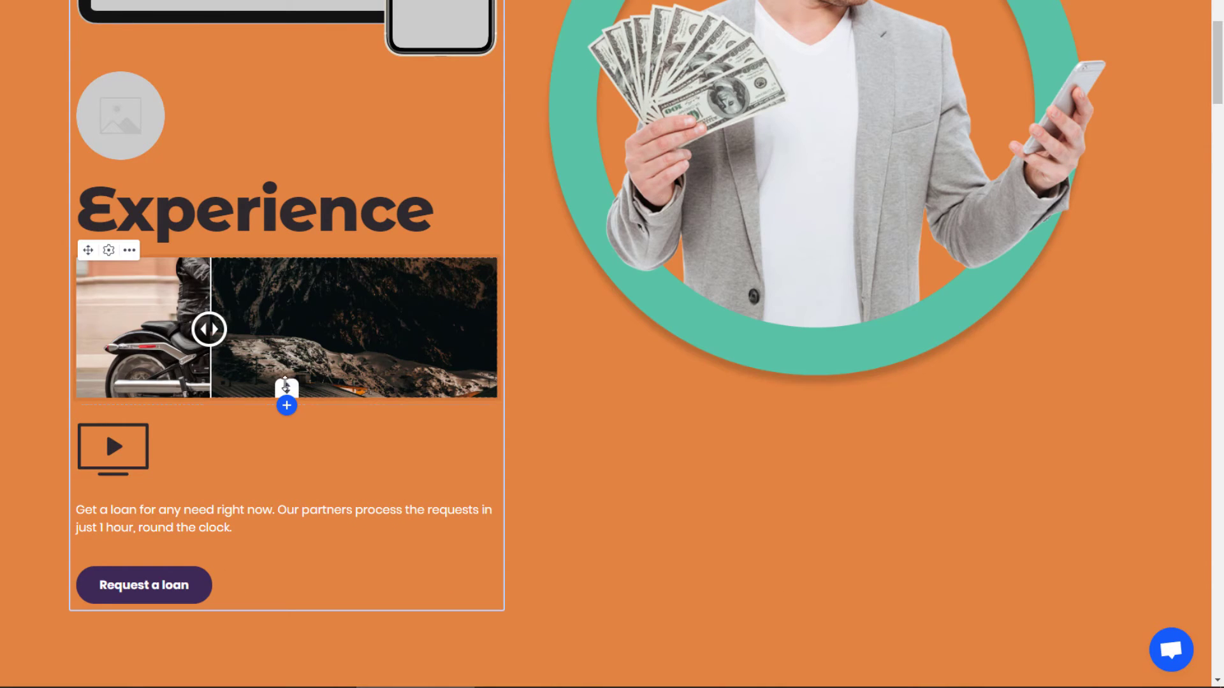
{"action": "left_click_drag", "start_coordinate": [286, 383], "coordinate": [313, 569]}
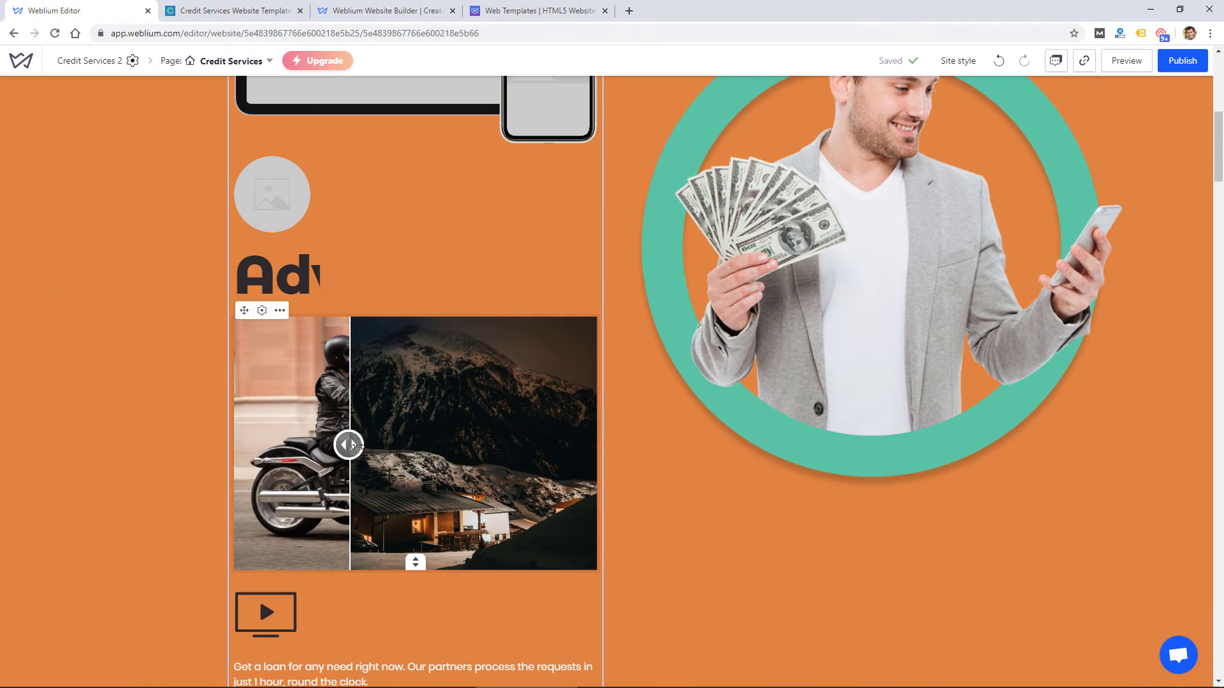
{"action": "left_click_drag", "start_coordinate": [358, 445], "coordinate": [497, 500]}
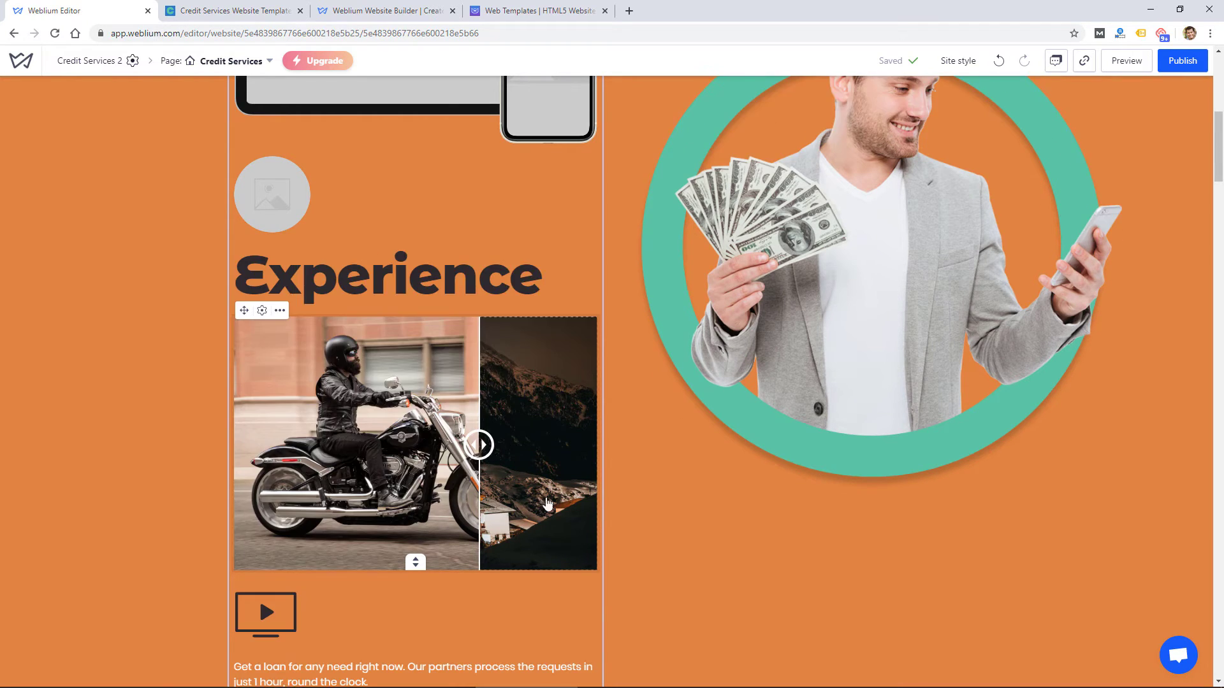
{"action": "scroll", "coordinate": [606, 500], "scroll_direction": "up", "scroll_amount": 3}
{"action": "scroll", "coordinate": [528, 487], "scroll_direction": "down", "scroll_amount": 3}
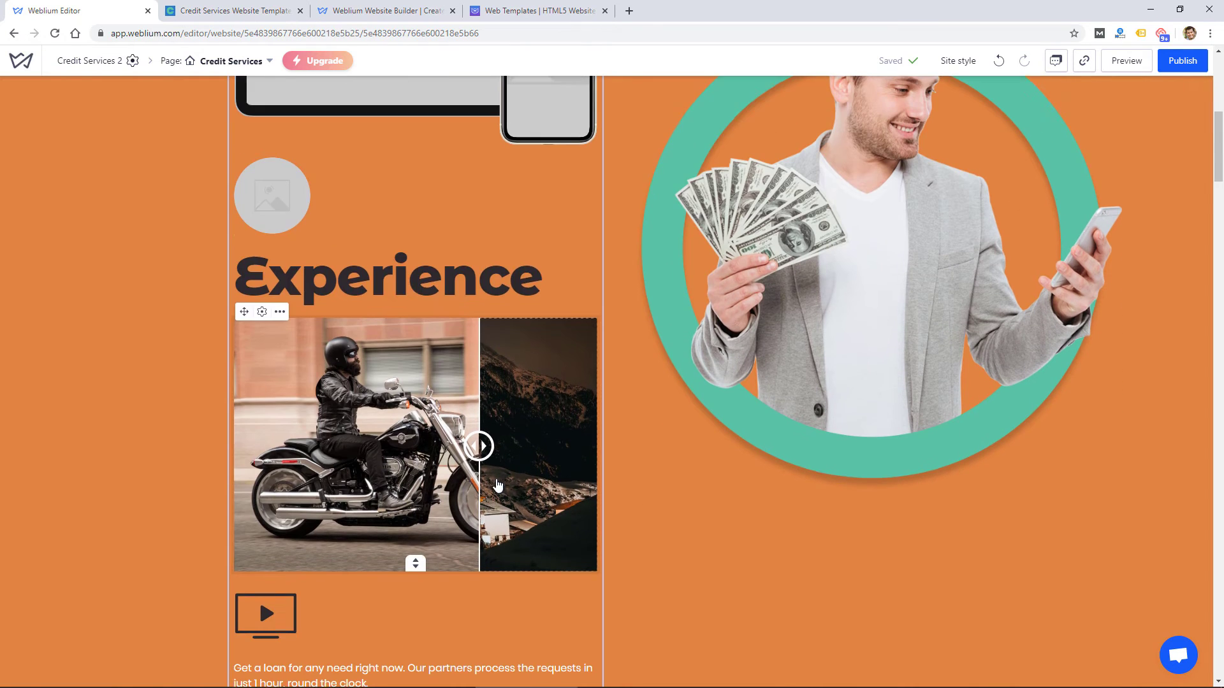
{"action": "scroll", "coordinate": [467, 451], "scroll_direction": "down", "scroll_amount": 2}
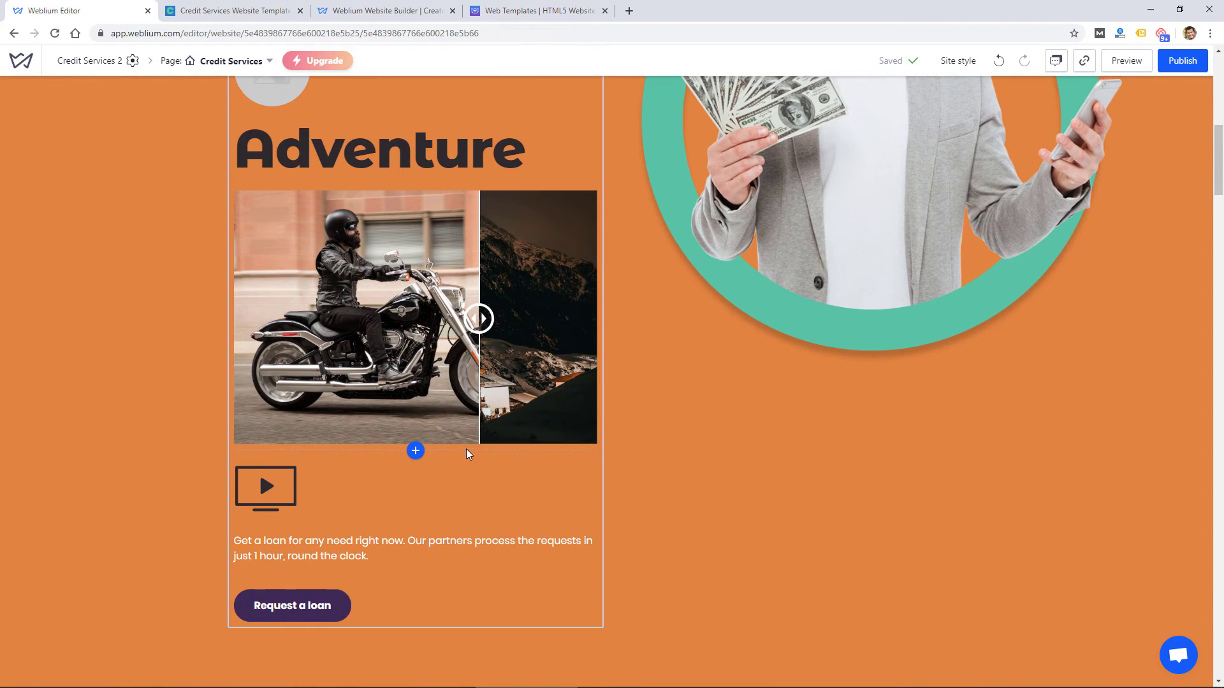
{"action": "scroll", "coordinate": [467, 450], "scroll_direction": "up", "scroll_amount": 4}
{"action": "scroll", "coordinate": [629, 392], "scroll_direction": "down", "scroll_amount": 11}
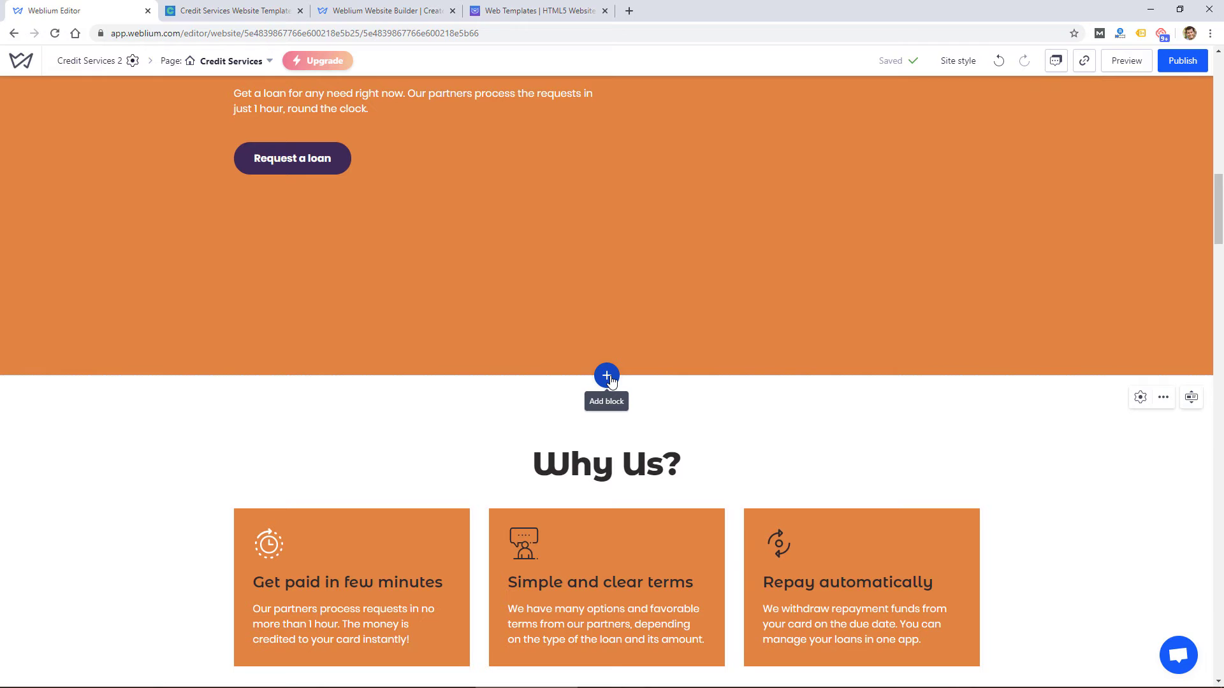
- Give the Why Us section a purple background, leaving full-height stretch off
{"action": "left_click", "coordinate": [607, 376]}
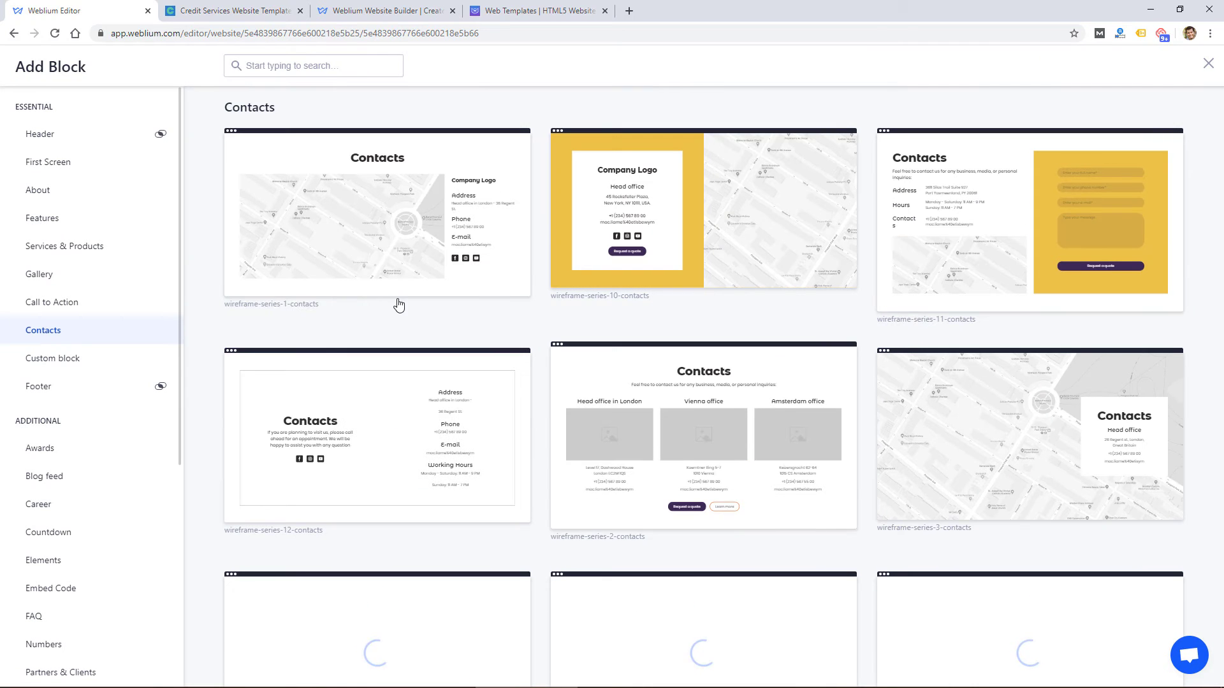
{"action": "left_click", "coordinate": [1206, 64]}
{"action": "scroll", "coordinate": [819, 314], "scroll_direction": "down", "scroll_amount": 5}
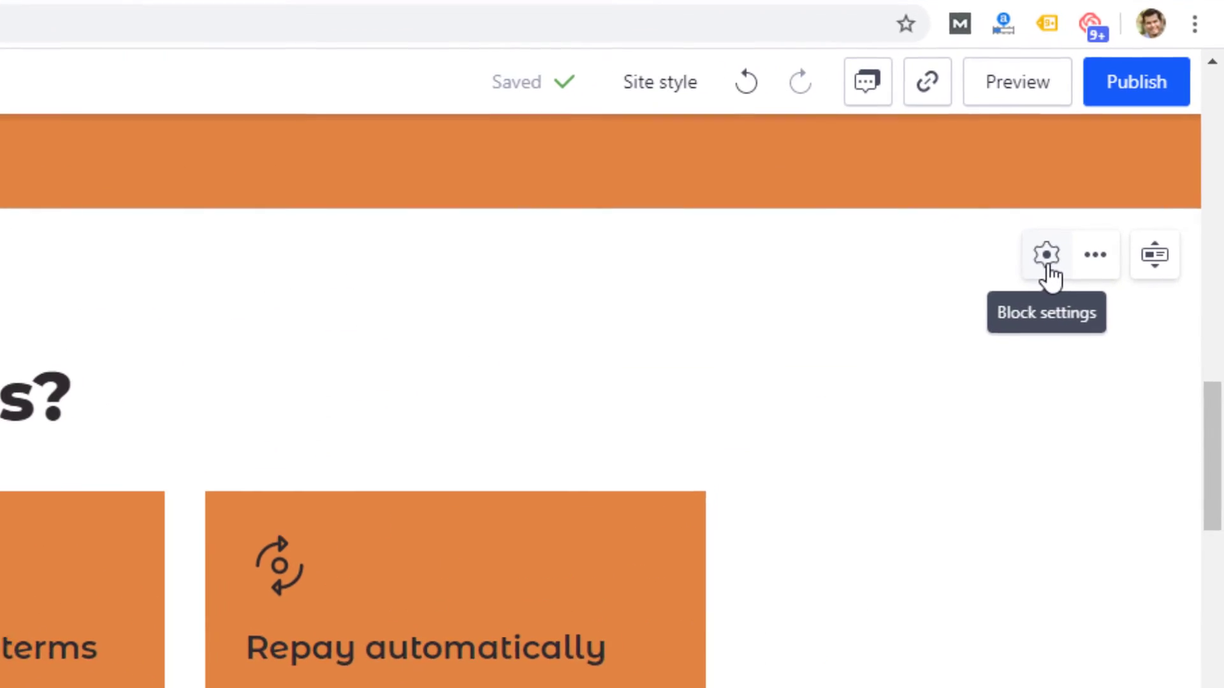
{"action": "left_click", "coordinate": [1048, 267]}
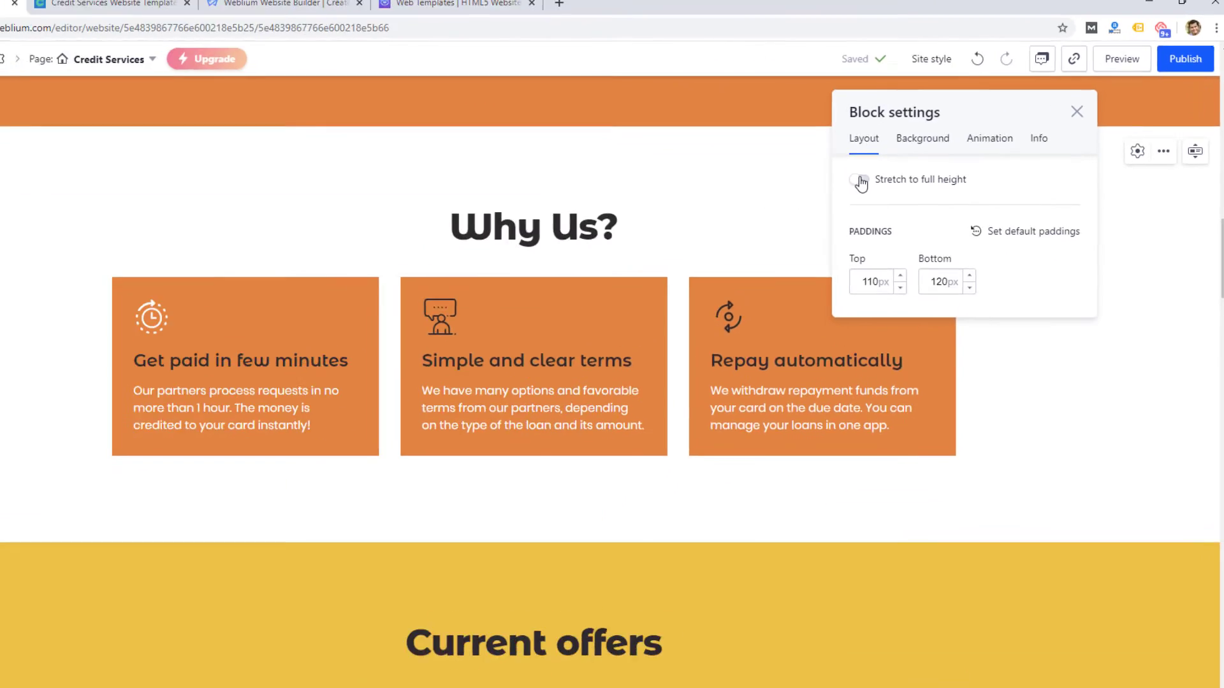
{"action": "left_click", "coordinate": [860, 180]}
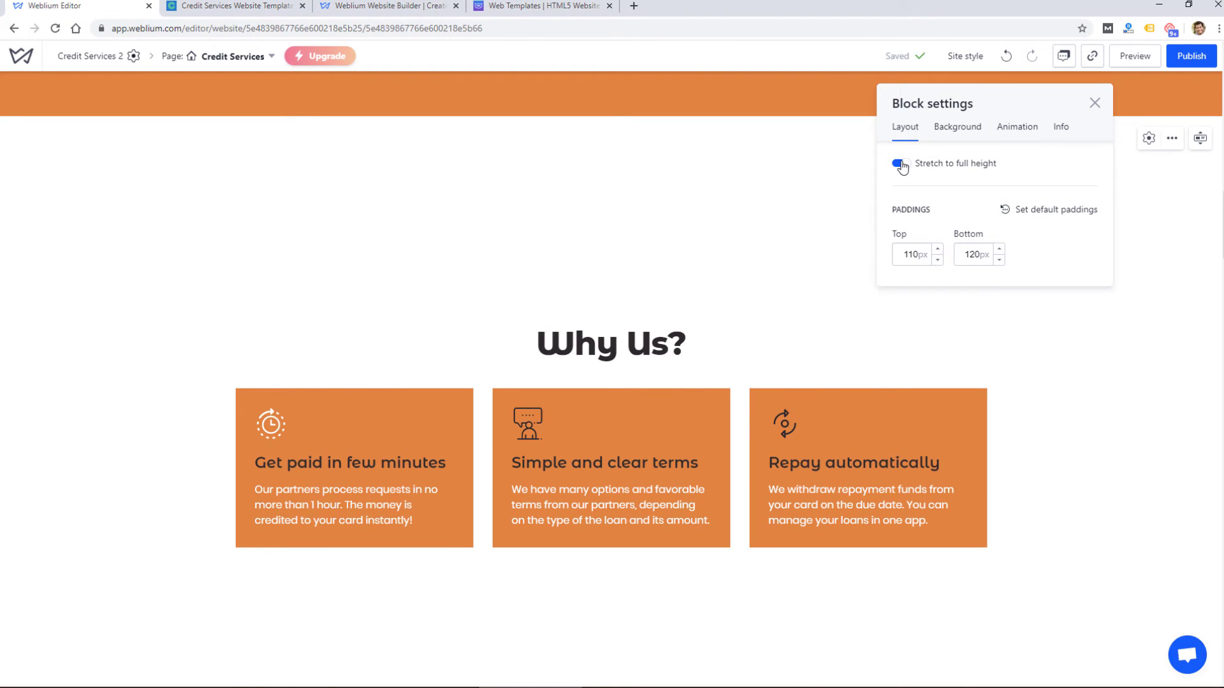
{"action": "left_click", "coordinate": [900, 165]}
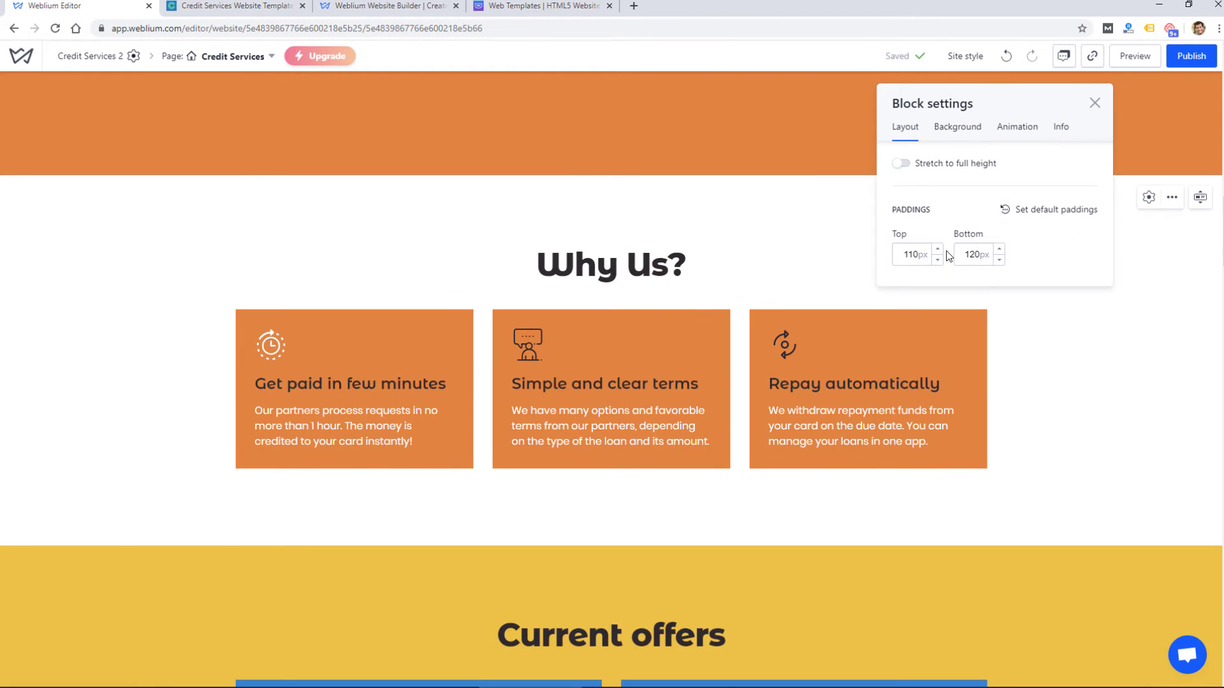
{"action": "left_click", "coordinate": [962, 131]}
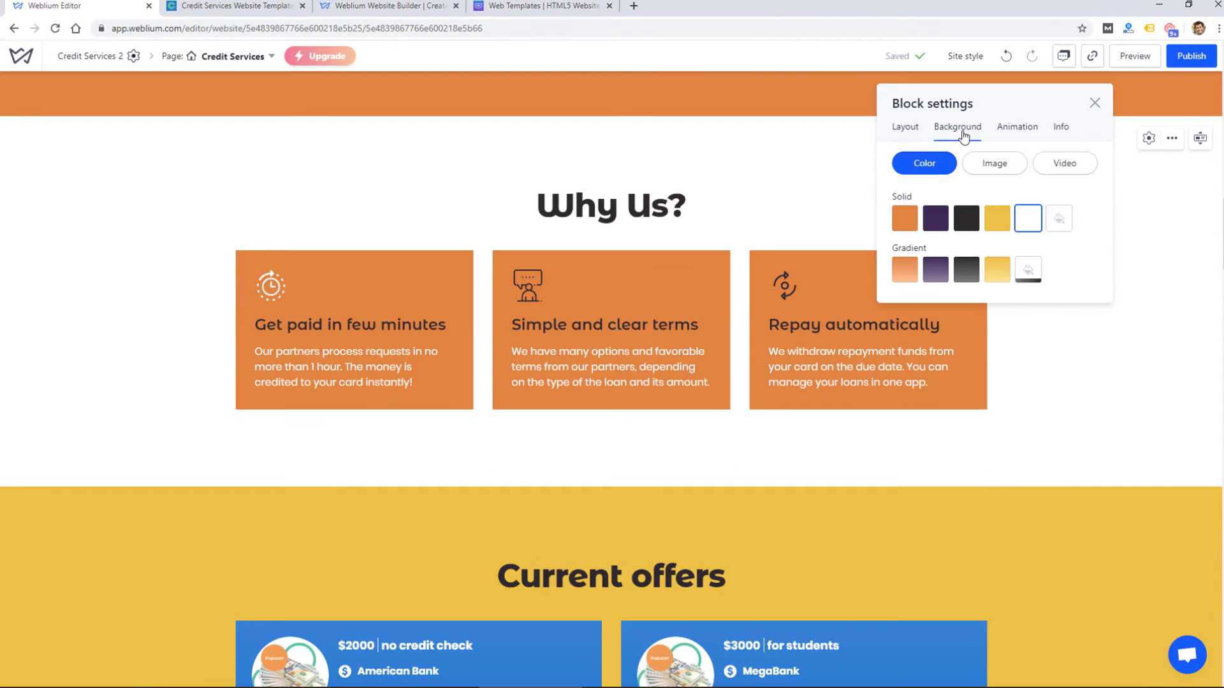
{"action": "left_click", "coordinate": [964, 223]}
{"action": "left_click", "coordinate": [929, 222]}
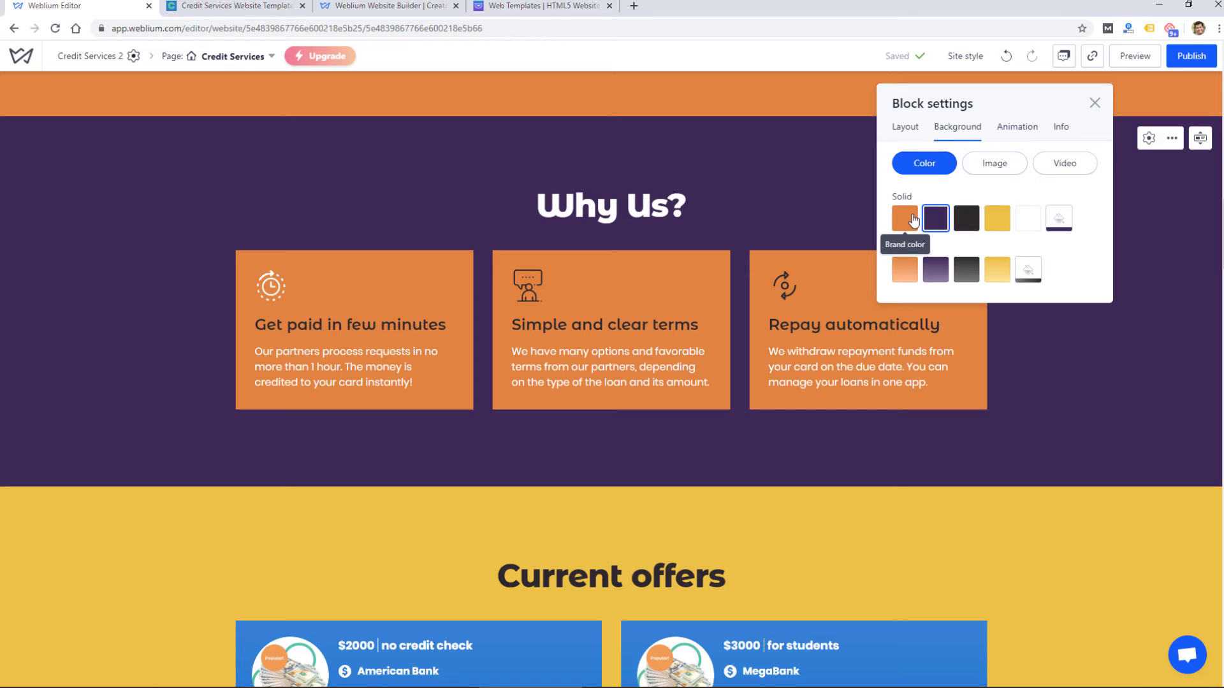
- Turn on scroll animation for Why Us with the Zoom-in effect
{"action": "left_click", "coordinate": [1017, 126]}
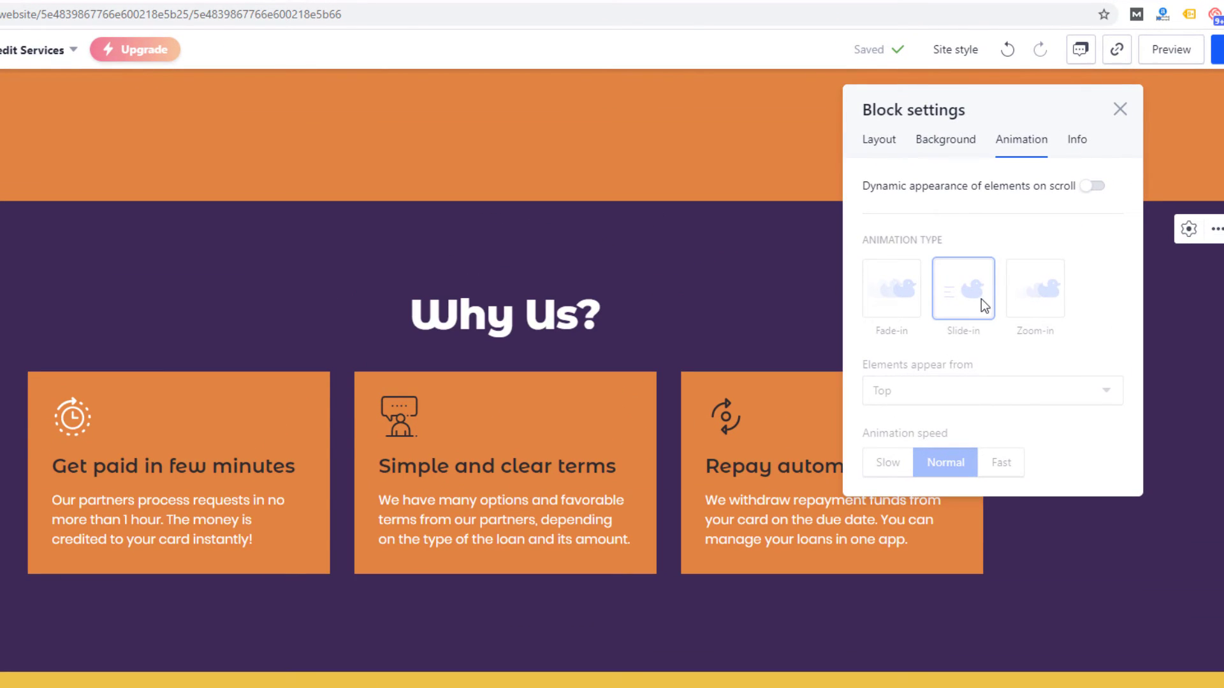
{"action": "left_click", "coordinate": [1091, 186]}
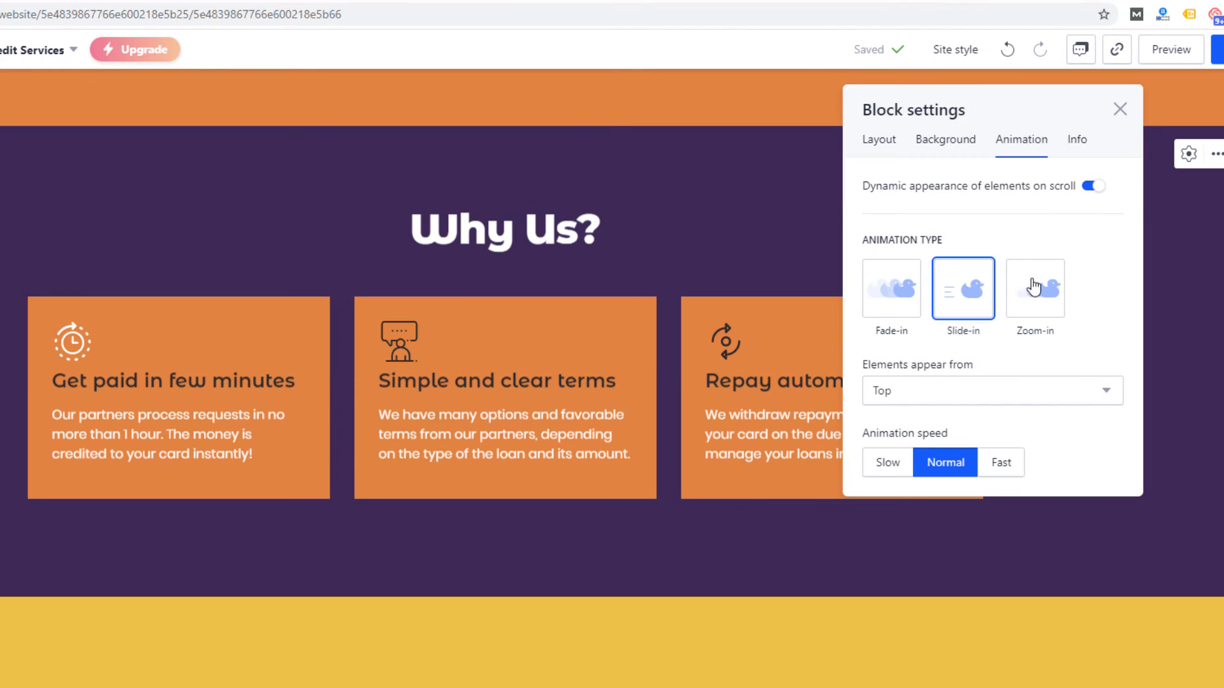
{"action": "left_click", "coordinate": [1033, 300]}
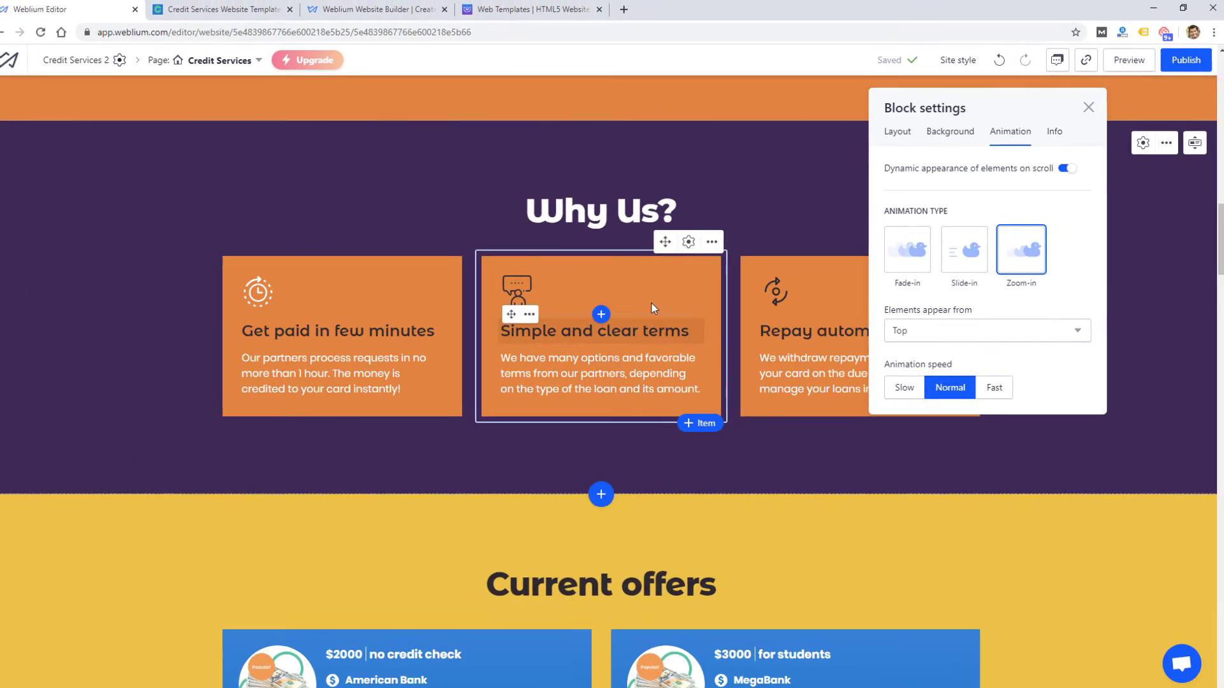
{"action": "left_click", "coordinate": [964, 248]}
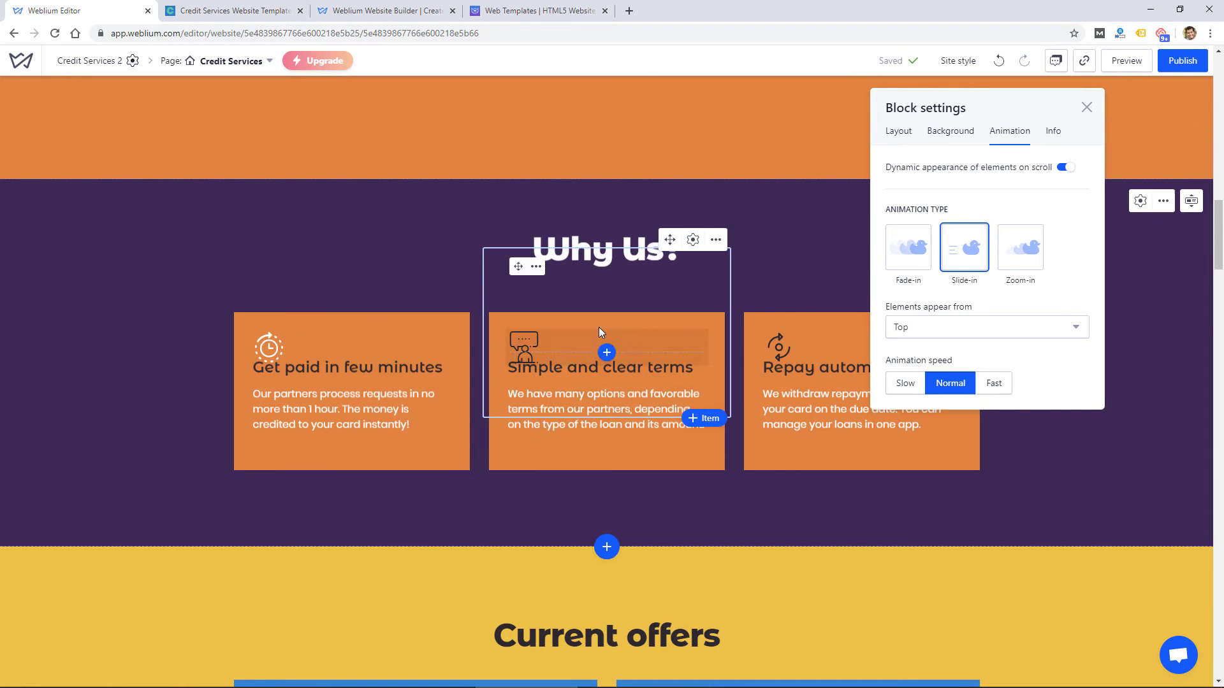
{"action": "left_click", "coordinate": [1020, 257]}
{"action": "left_click", "coordinate": [1086, 107]}
{"action": "scroll", "coordinate": [984, 389], "scroll_direction": "down", "scroll_amount": 2}
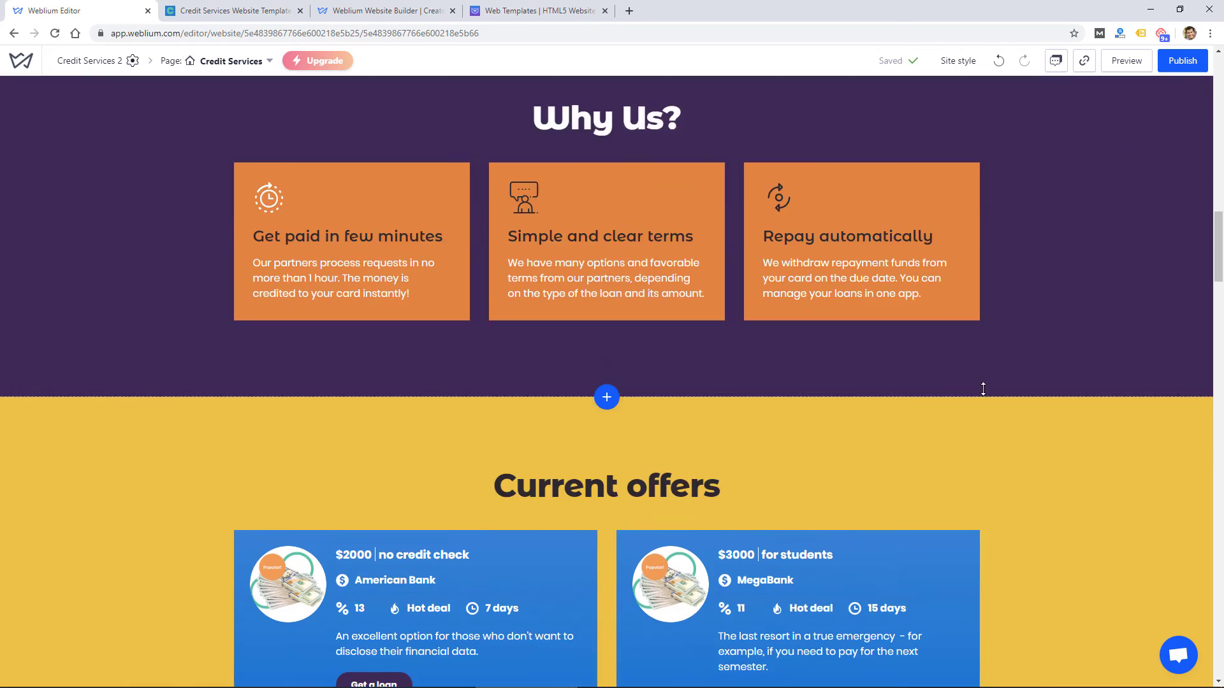
{"action": "scroll", "coordinate": [985, 394], "scroll_direction": "down", "scroll_amount": 12}
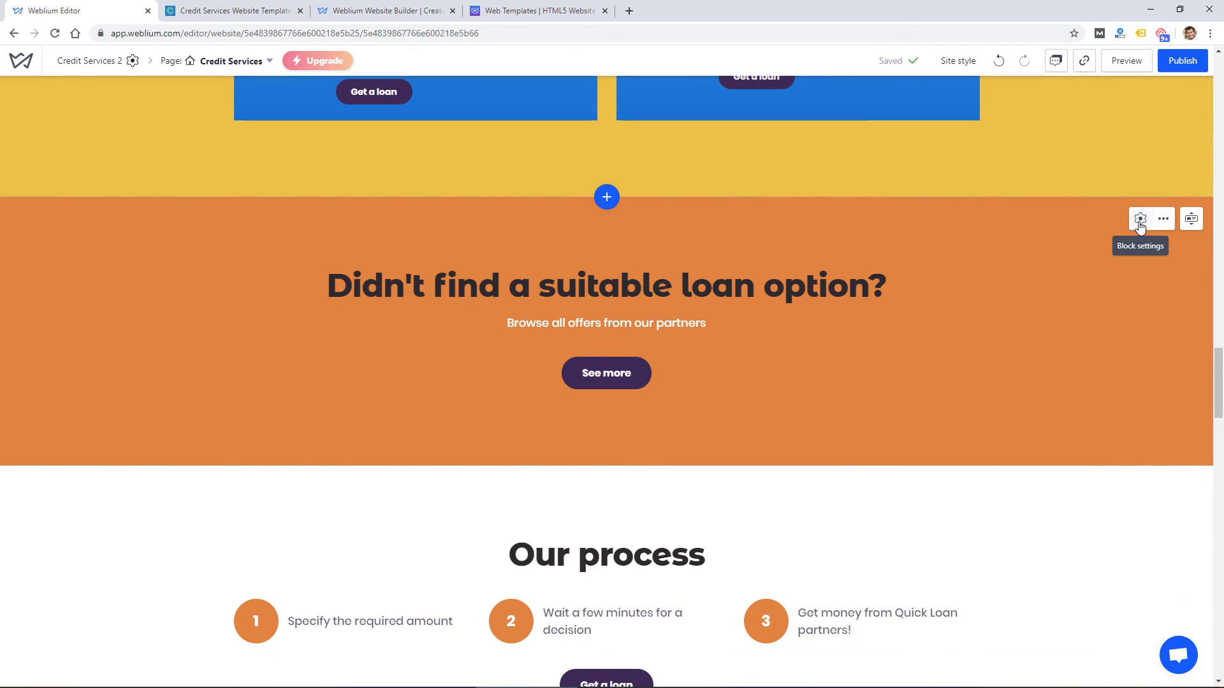
- Set the loan-option banner's animation to Zoom-in, appearing from Top
{"action": "left_click", "coordinate": [1140, 219]}
{"action": "left_click", "coordinate": [1010, 162]}
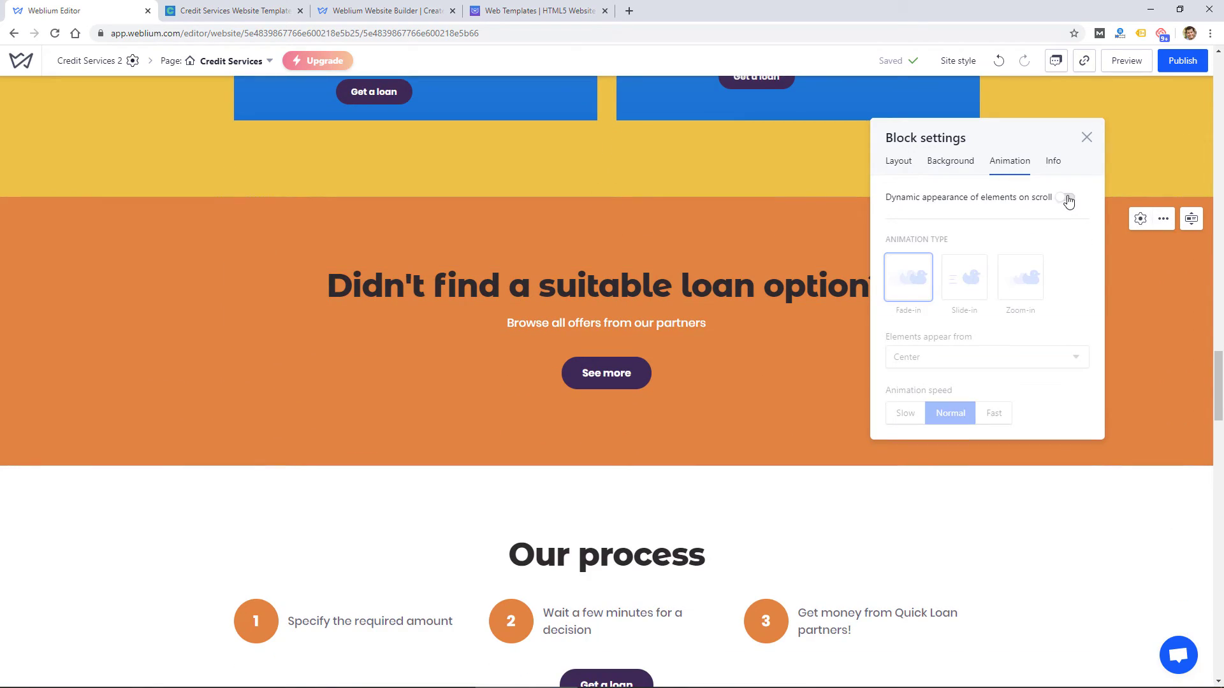
{"action": "left_click", "coordinate": [973, 281]}
{"action": "left_click", "coordinate": [1024, 298]}
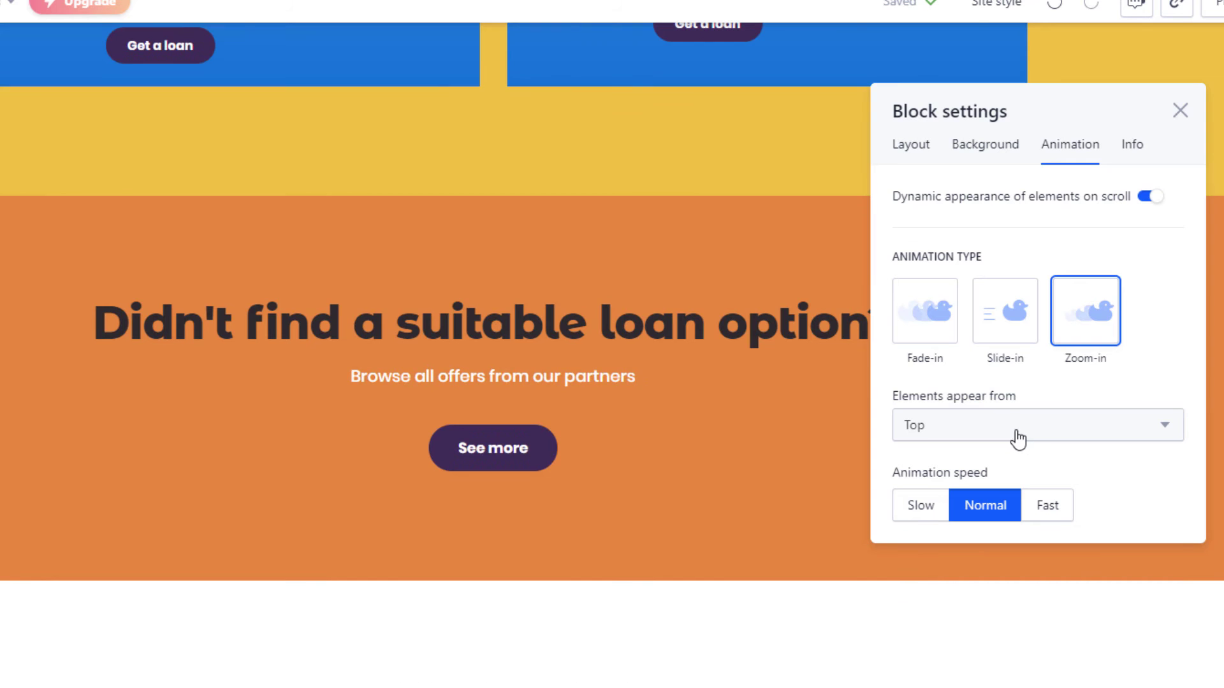
{"action": "left_click", "coordinate": [1018, 439]}
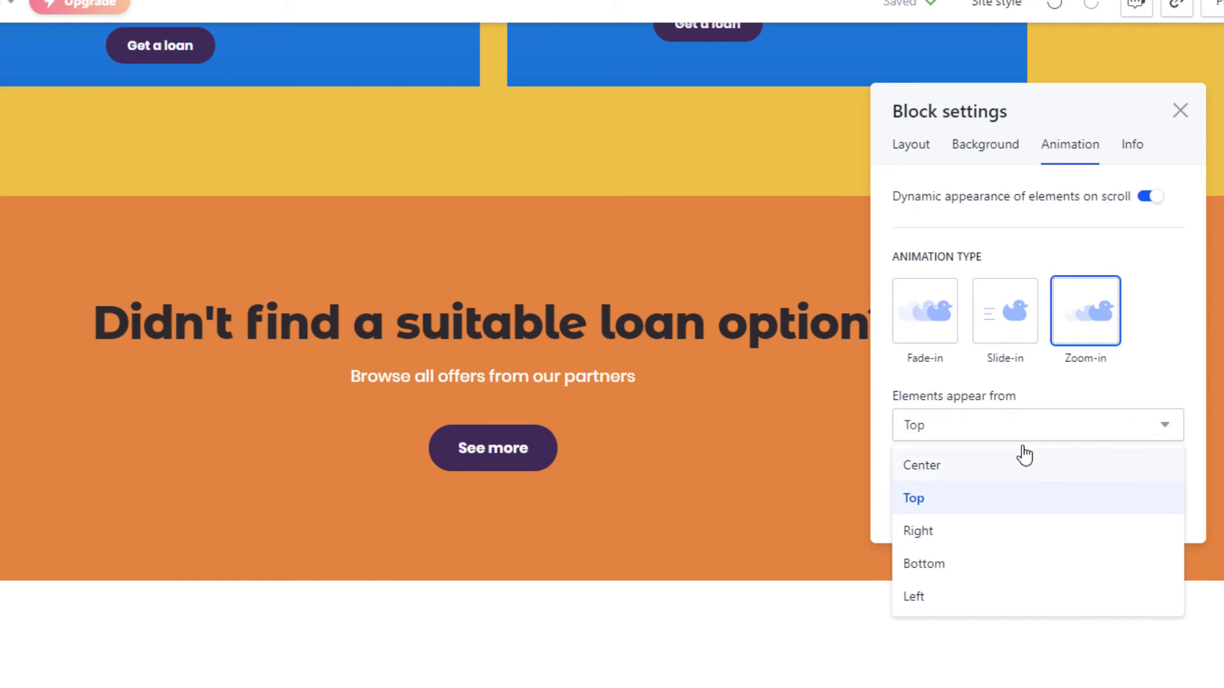
{"action": "left_click", "coordinate": [1131, 145]}
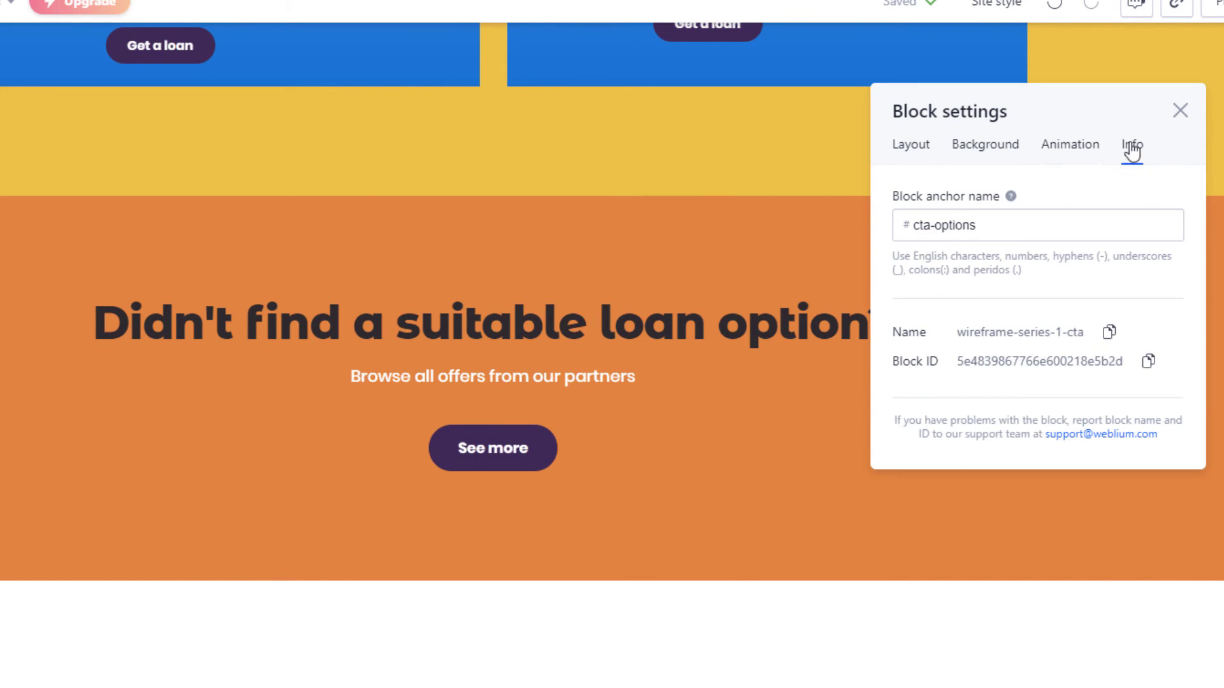
{"action": "left_click", "coordinate": [1176, 124]}
{"action": "scroll", "coordinate": [831, 467], "scroll_direction": "down", "scroll_amount": 5}
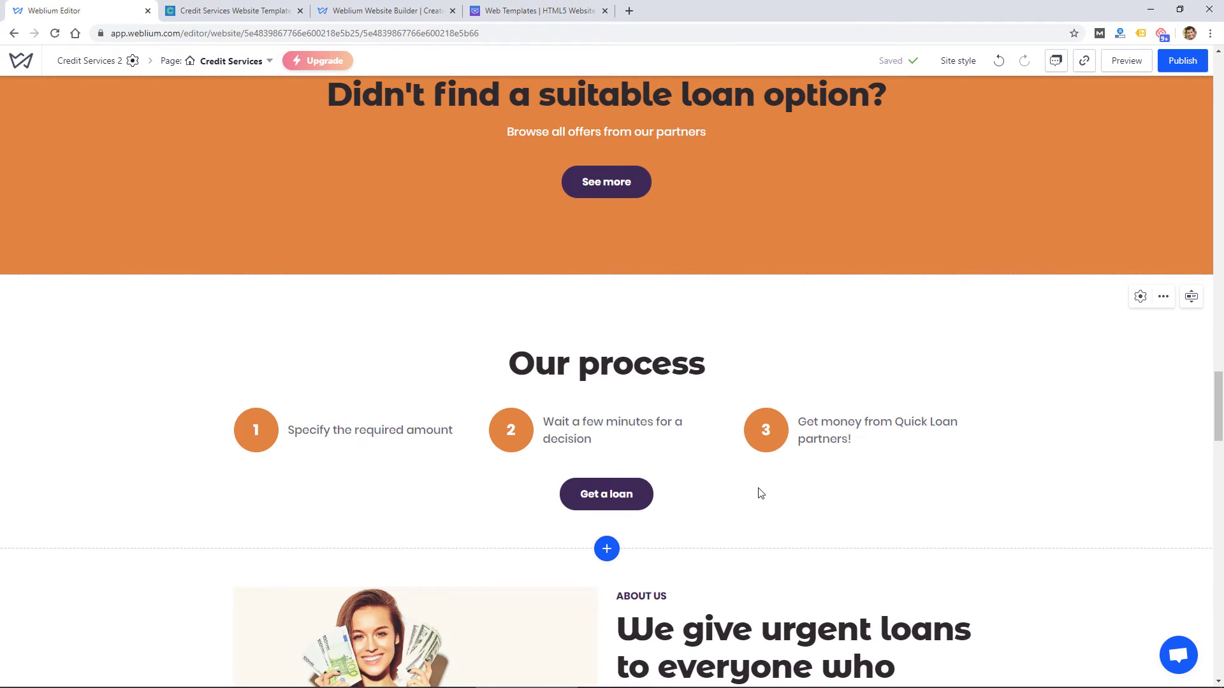
- In Move blocks, drag the Why Us block down below Current offers
{"action": "left_click", "coordinate": [1191, 298]}
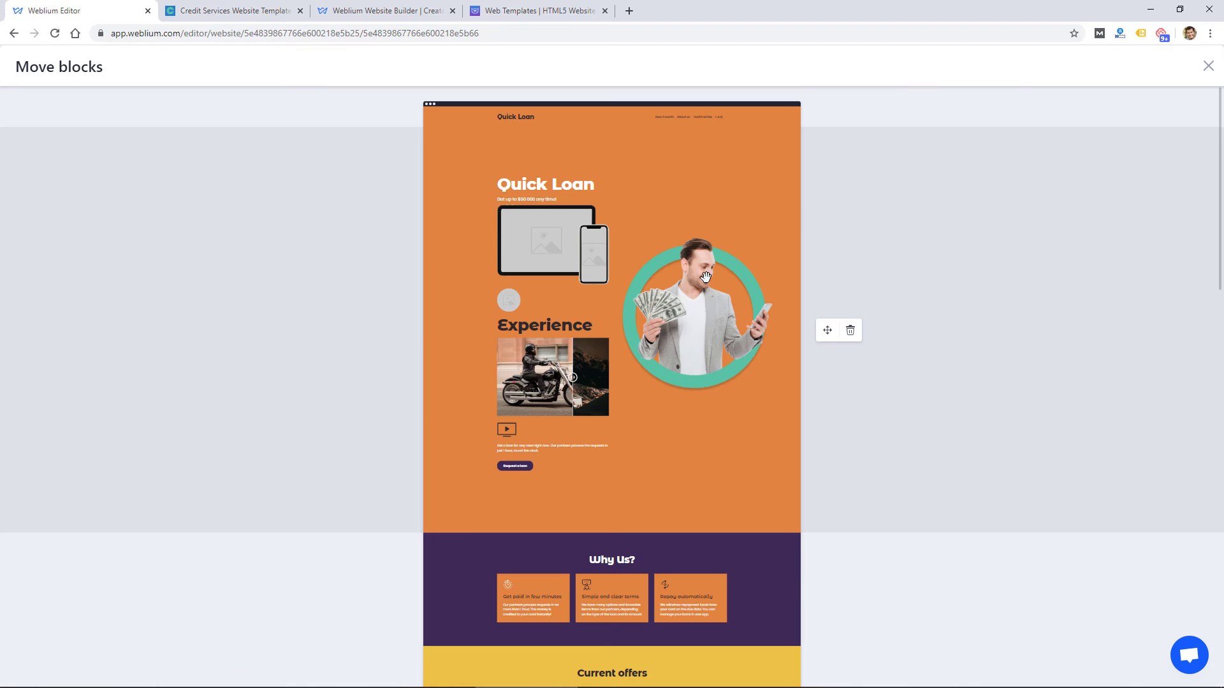
{"action": "scroll", "coordinate": [627, 401], "scroll_direction": "down", "scroll_amount": 3}
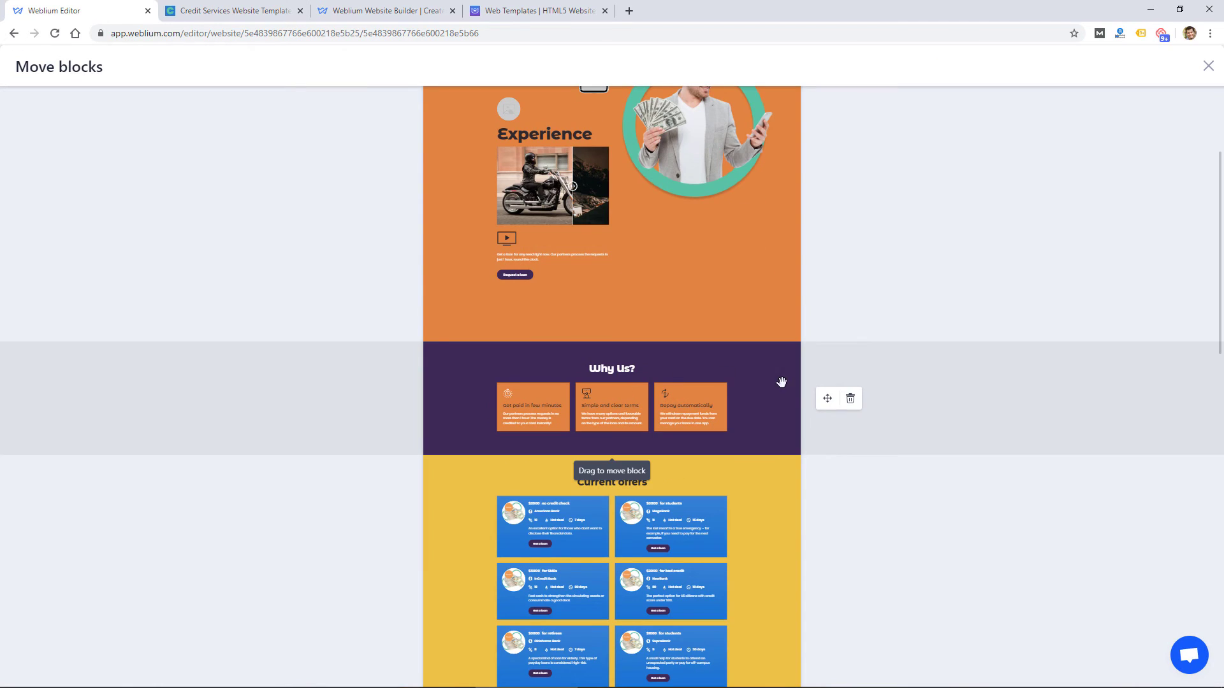
{"action": "left_click_drag", "start_coordinate": [822, 400], "coordinate": [796, 454]}
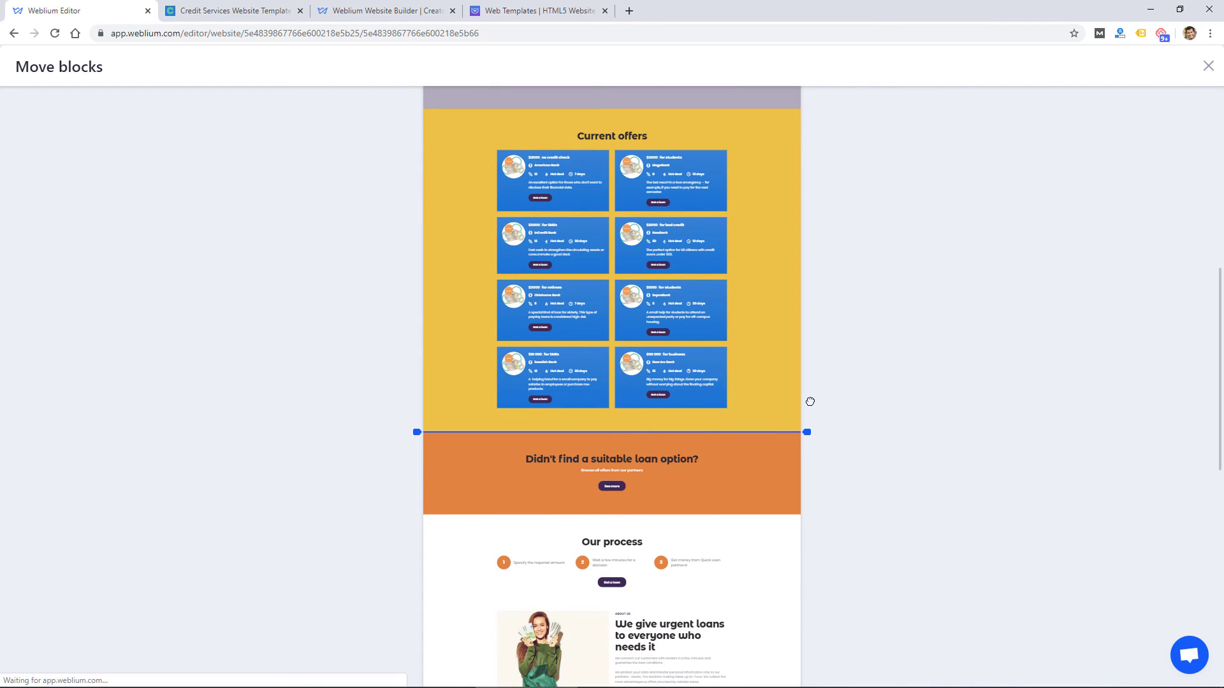
{"action": "left_click_drag", "start_coordinate": [810, 401], "coordinate": [816, 433]}
{"action": "scroll", "coordinate": [853, 450], "scroll_direction": "up", "scroll_amount": 5}
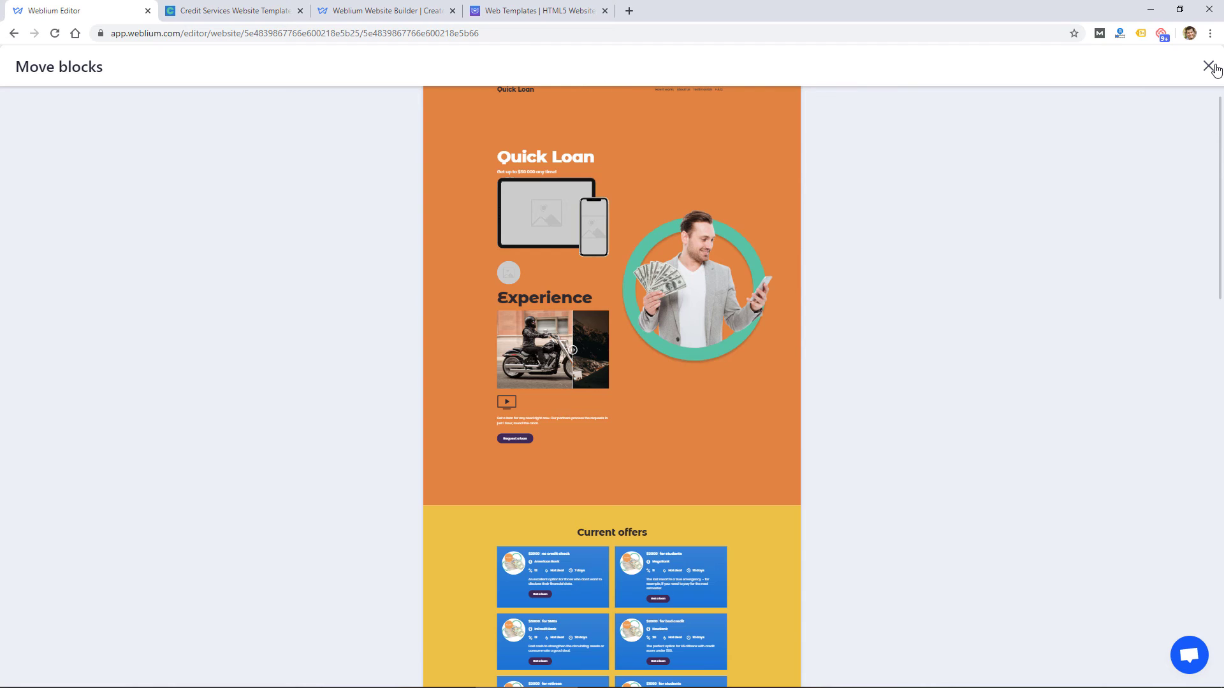
- Close Move blocks and drag the About us text column right of the woman's photo
{"action": "left_click", "coordinate": [1209, 66]}
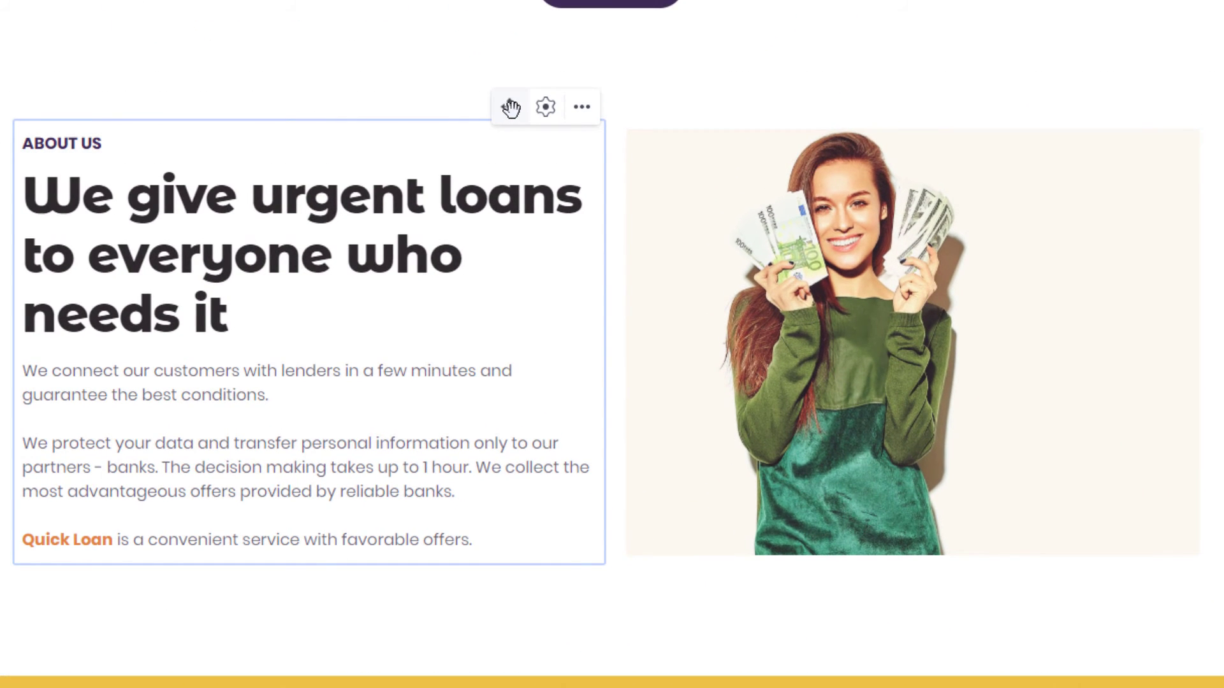
{"action": "left_click_drag", "start_coordinate": [511, 108], "coordinate": [519, 110]}
{"action": "left_click_drag", "start_coordinate": [1063, 174], "coordinate": [1131, 182]}
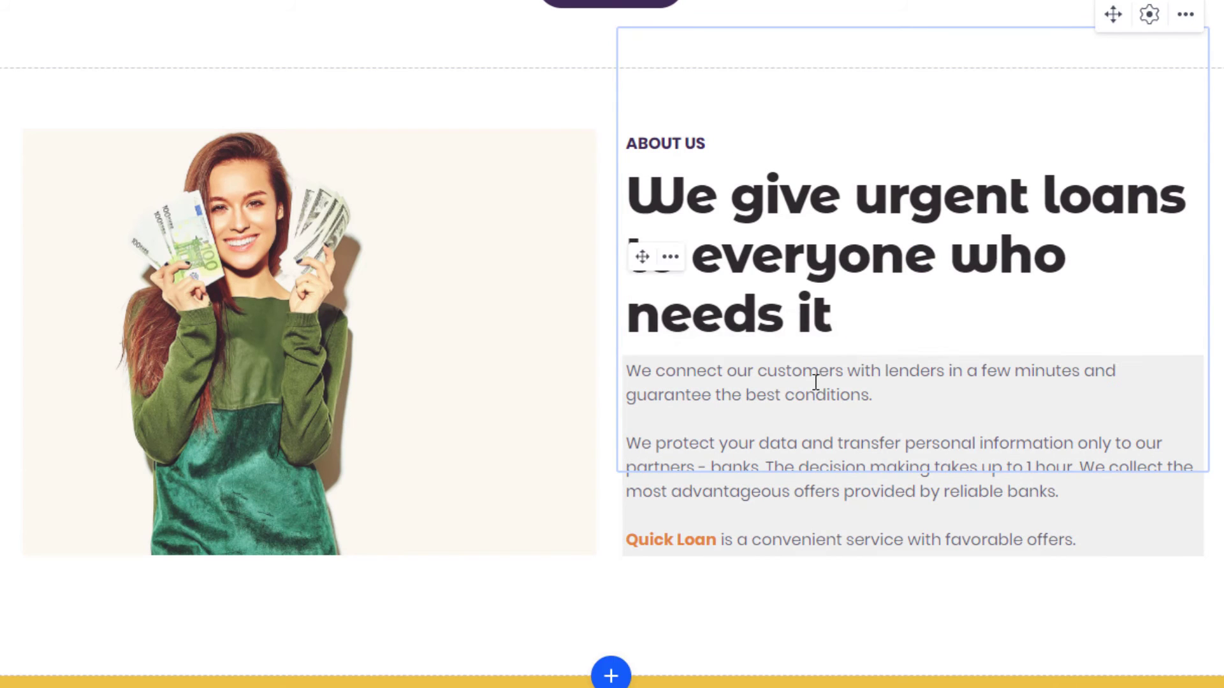
{"action": "left_click", "coordinate": [702, 371]}
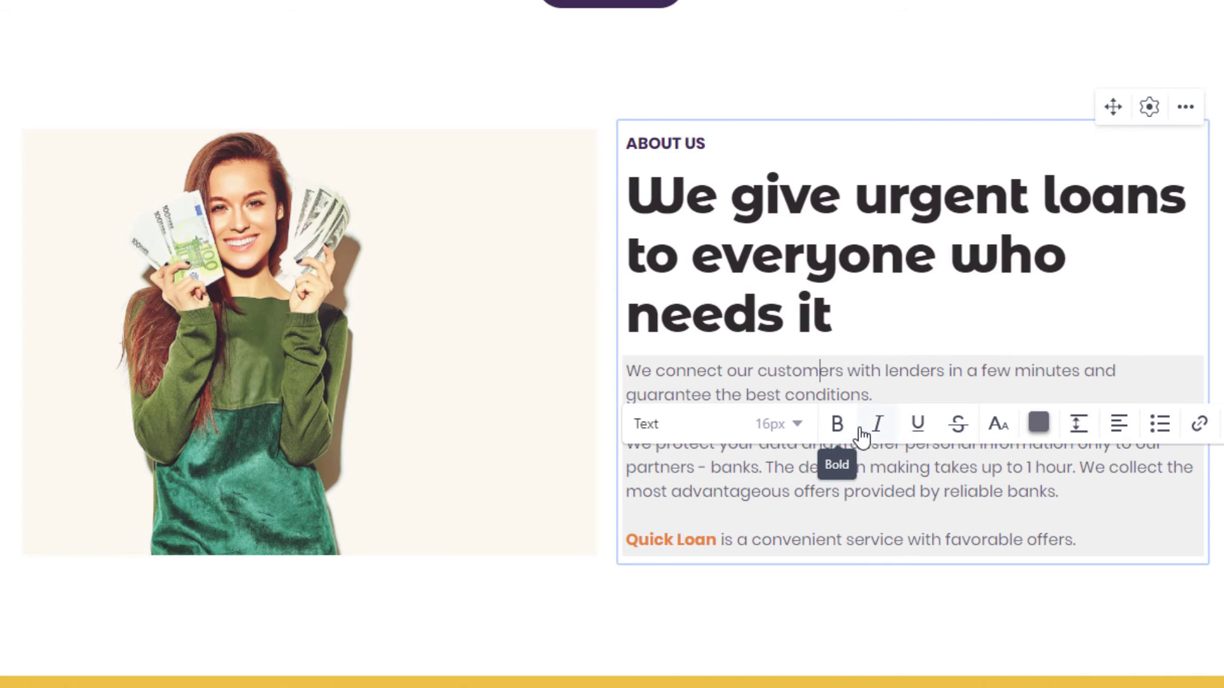
{"action": "key", "text": "Escape"}
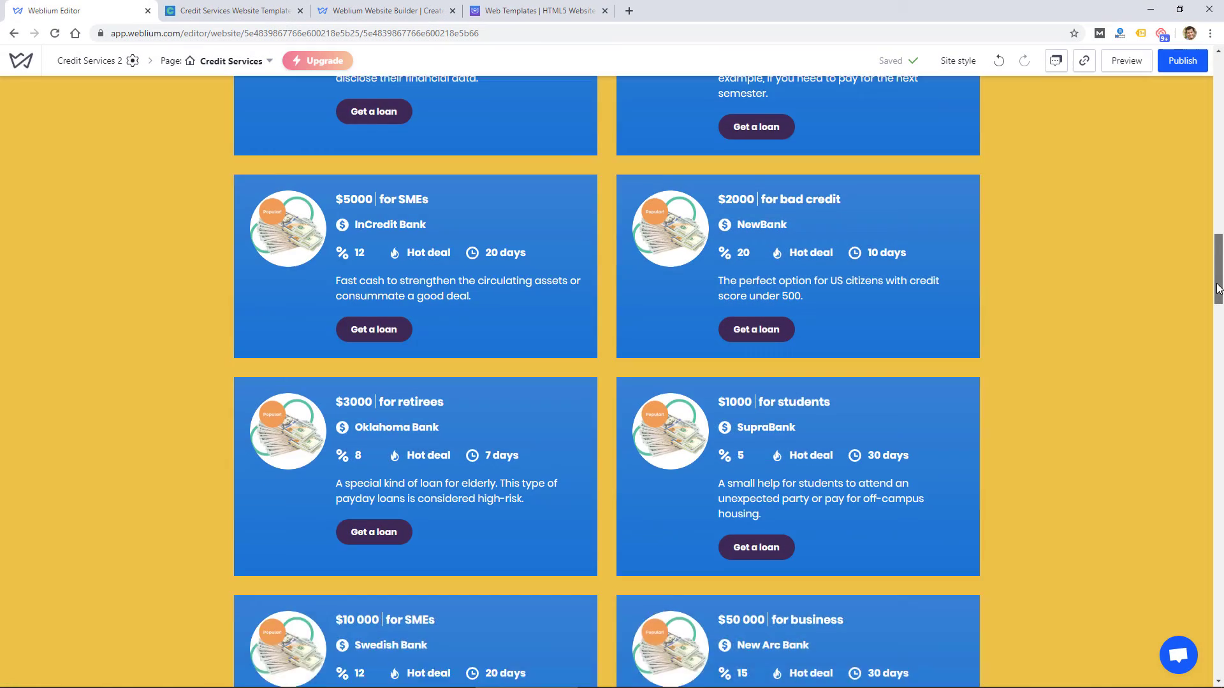
- Scroll down the page to check the new section order through to Testimonials
{"action": "left_click_drag", "start_coordinate": [1218, 288], "coordinate": [1217, 385]}
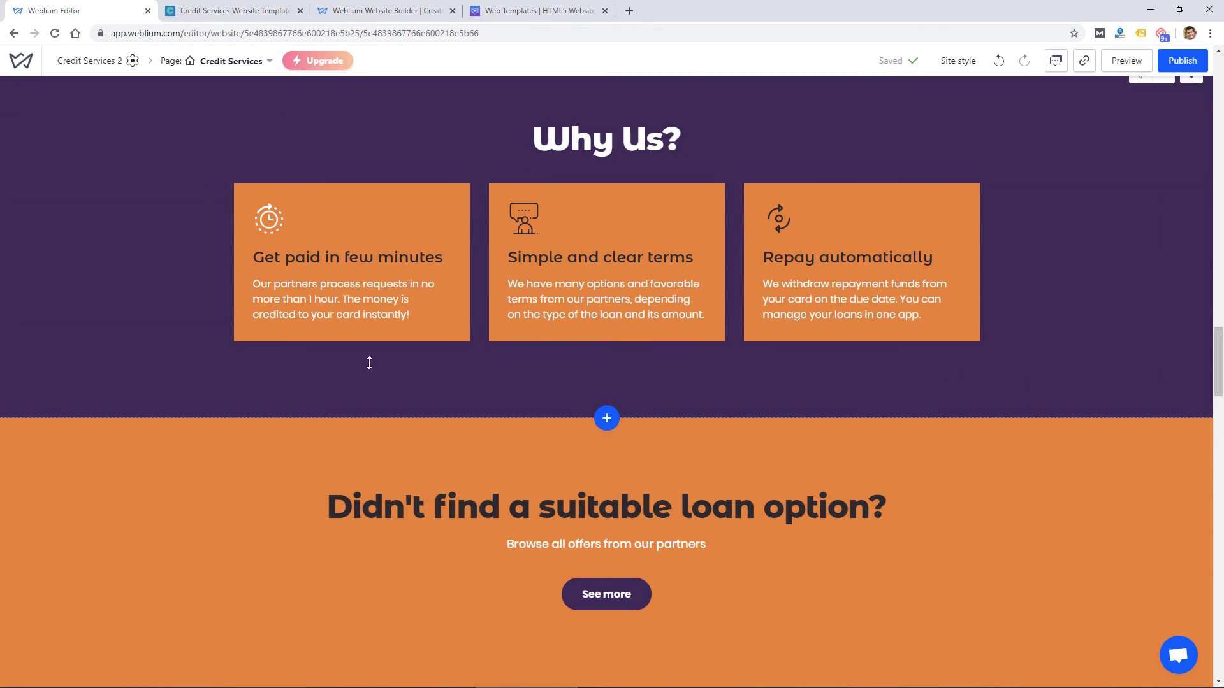
{"action": "scroll", "coordinate": [743, 383], "scroll_direction": "down", "scroll_amount": 9}
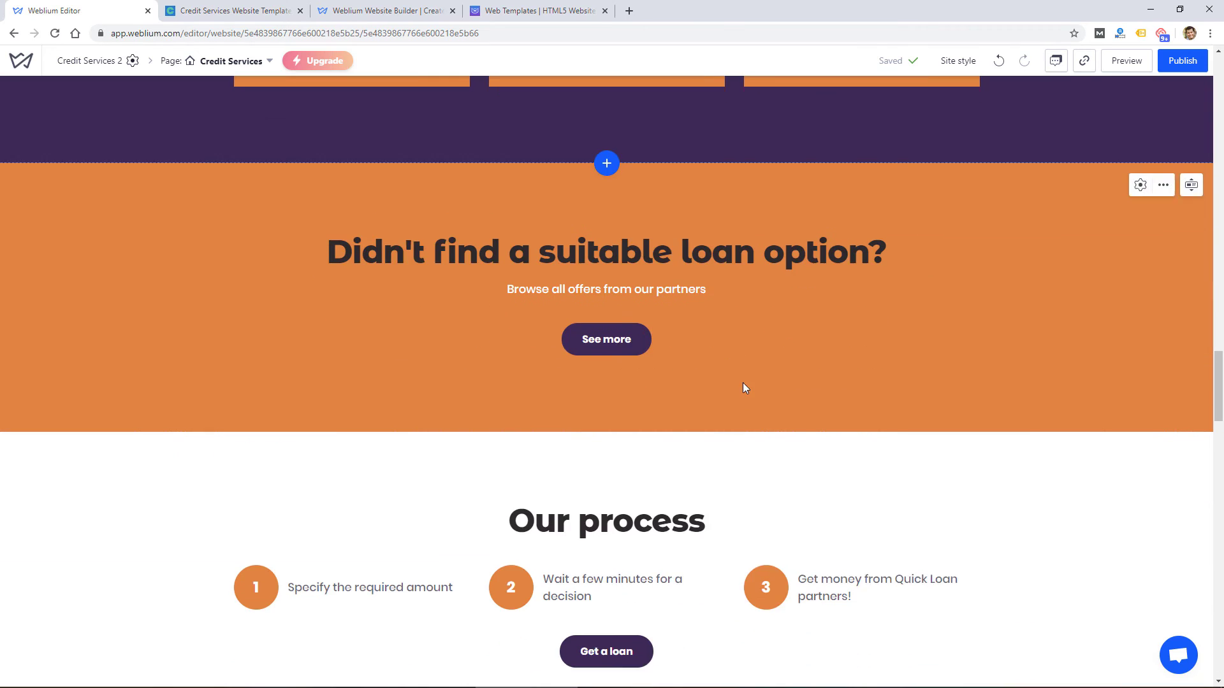
{"action": "scroll", "coordinate": [743, 382], "scroll_direction": "down", "scroll_amount": 9}
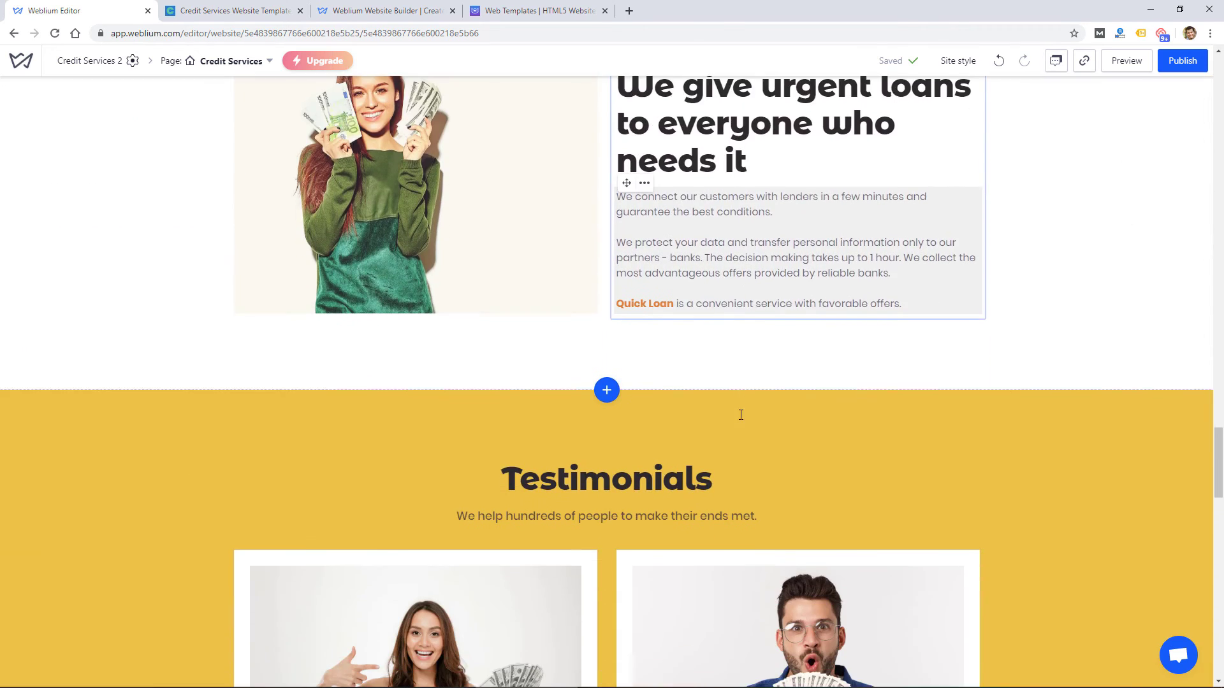
{"action": "scroll", "coordinate": [754, 433], "scroll_direction": "down", "scroll_amount": 3}
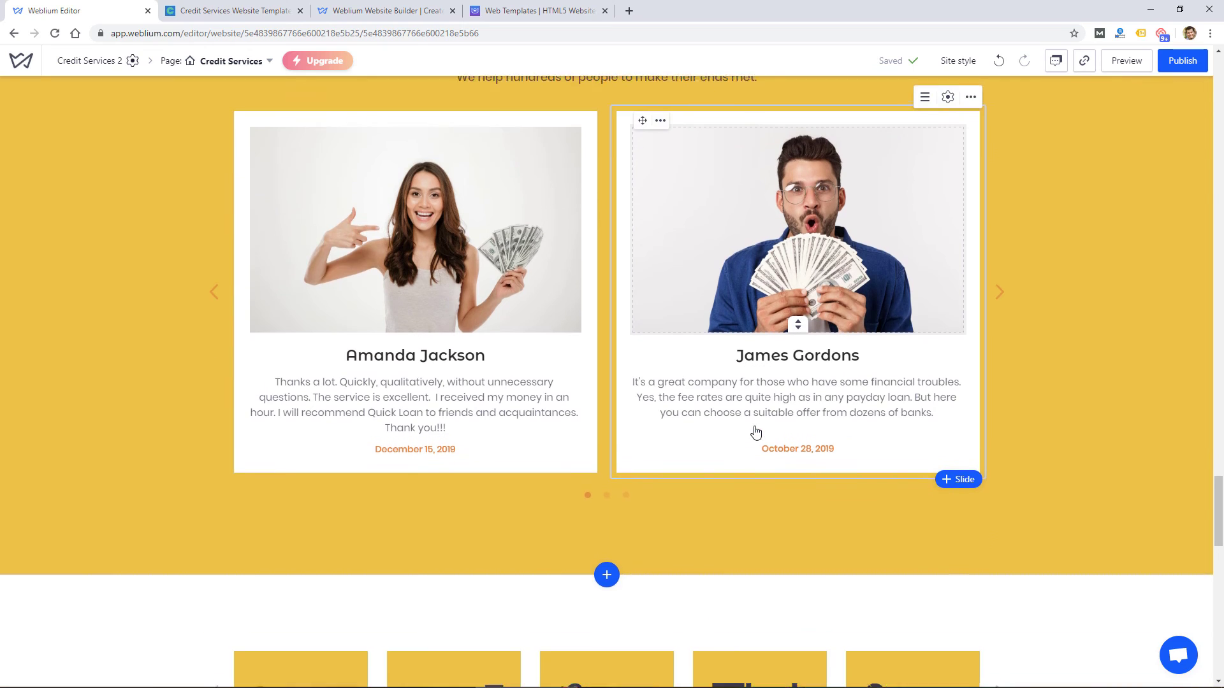
{"action": "scroll", "coordinate": [754, 431], "scroll_direction": "up", "scroll_amount": 1}
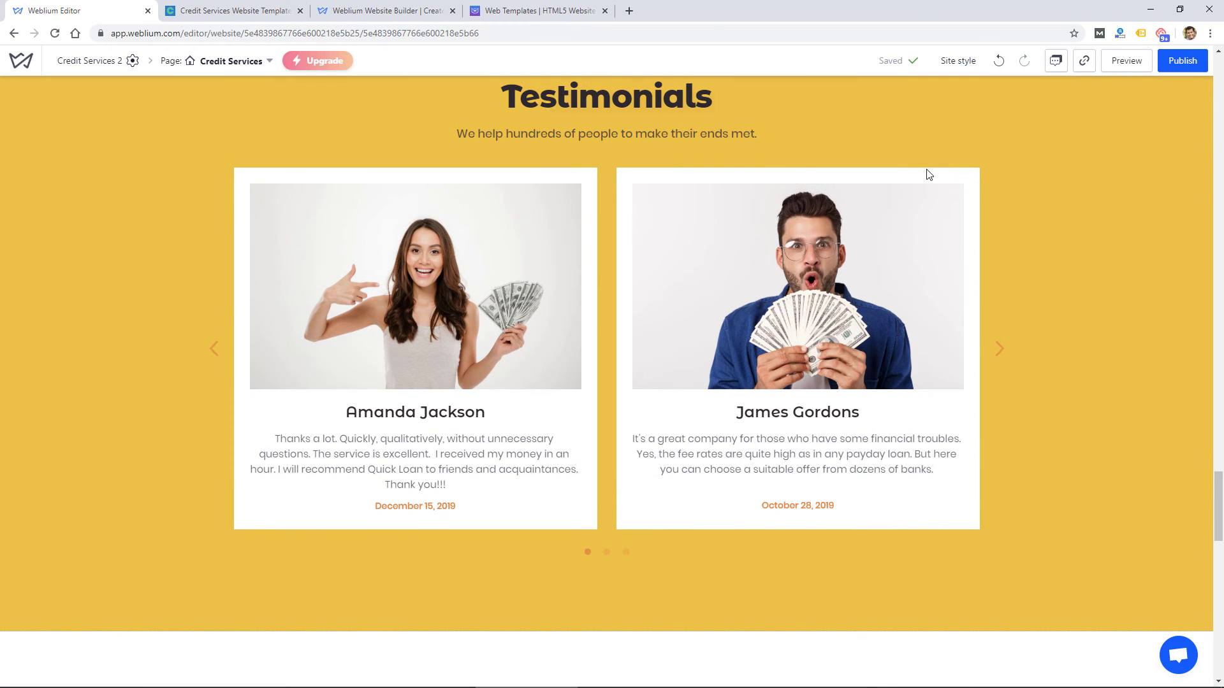
- Browse the testimonial collection's Background, Presets and Modes tabs, then close unchanged
{"action": "left_click", "coordinate": [947, 154]}
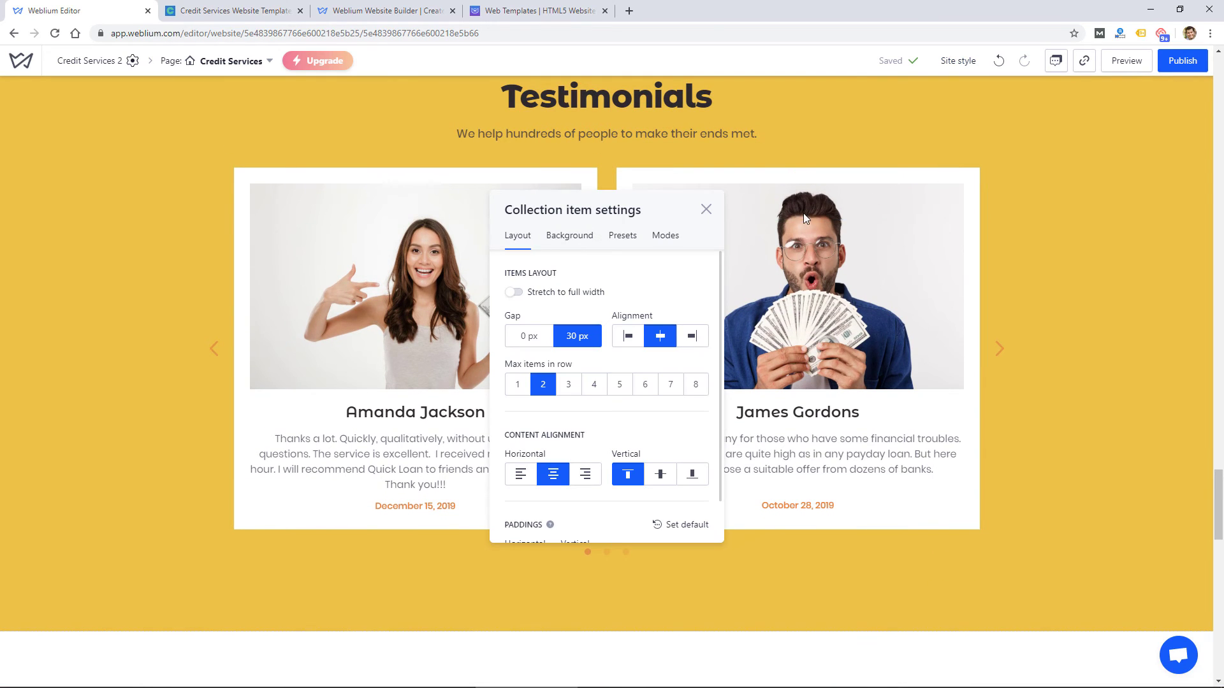
{"action": "scroll", "coordinate": [682, 255], "scroll_direction": "up", "scroll_amount": 1}
{"action": "left_click", "coordinate": [588, 244]}
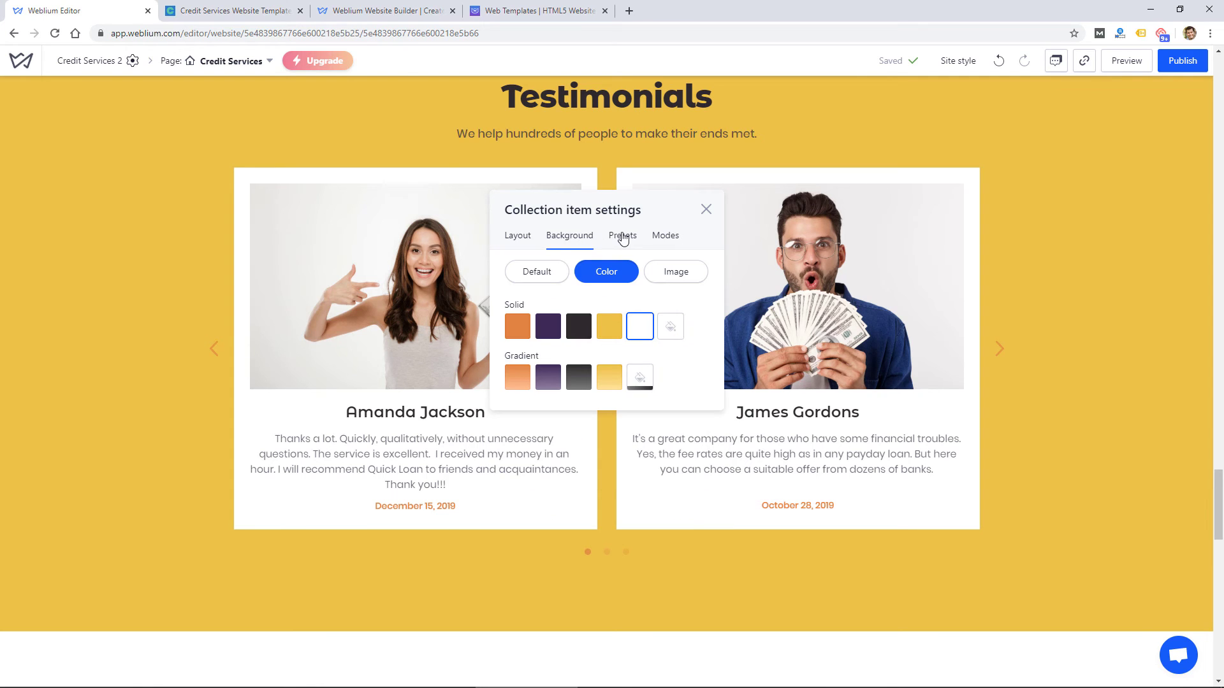
{"action": "left_click", "coordinate": [623, 239]}
{"action": "left_click", "coordinate": [663, 237]}
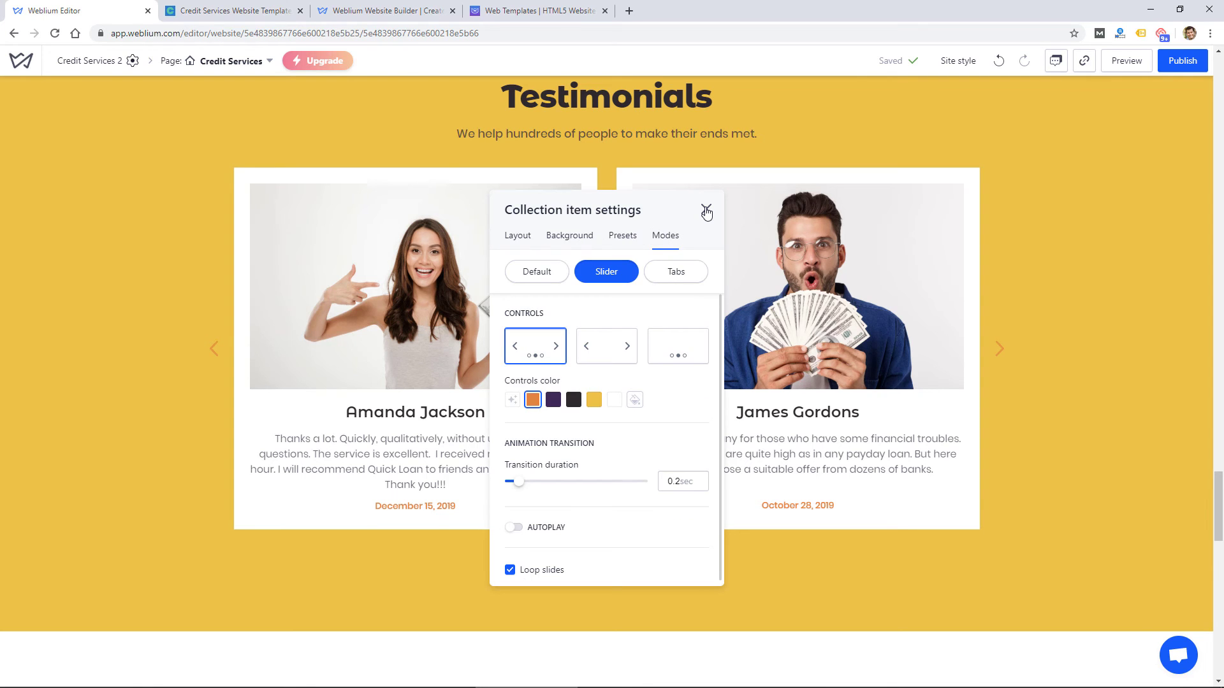
{"action": "left_click", "coordinate": [706, 211]}
{"action": "scroll", "coordinate": [862, 274], "scroll_direction": "down", "scroll_amount": 4}
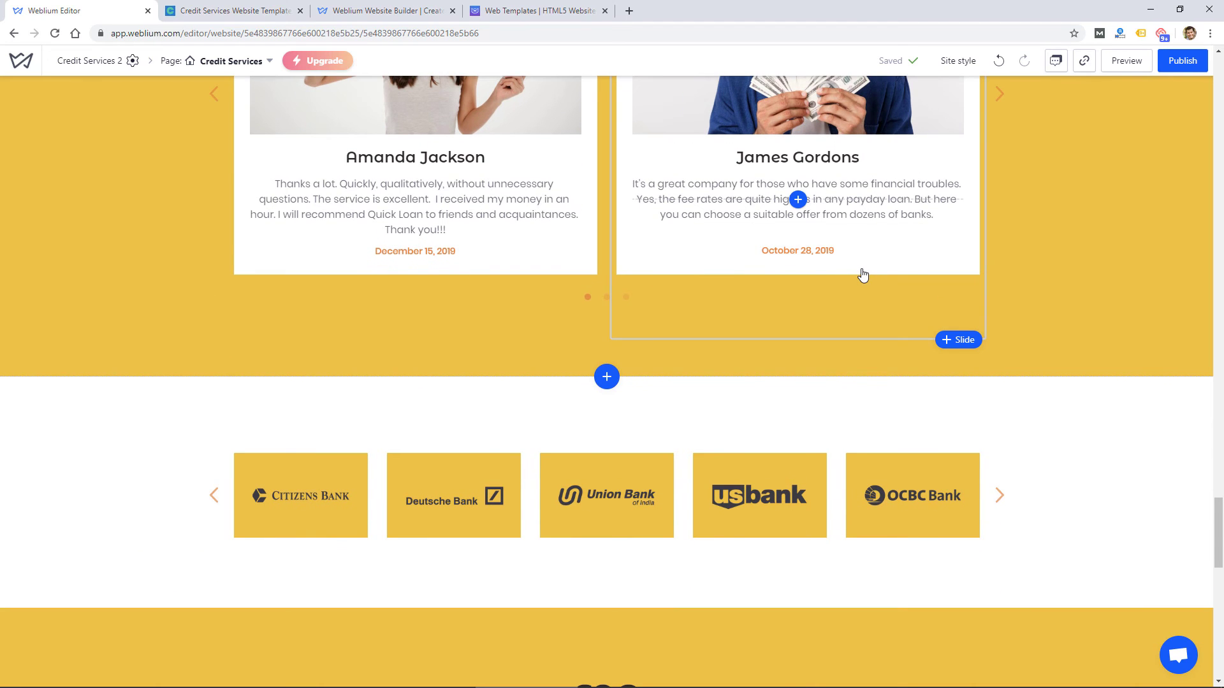
- Scroll through the entire Credit Services page to review the finished layout
{"action": "scroll", "coordinate": [863, 274], "scroll_direction": "down", "scroll_amount": 8}
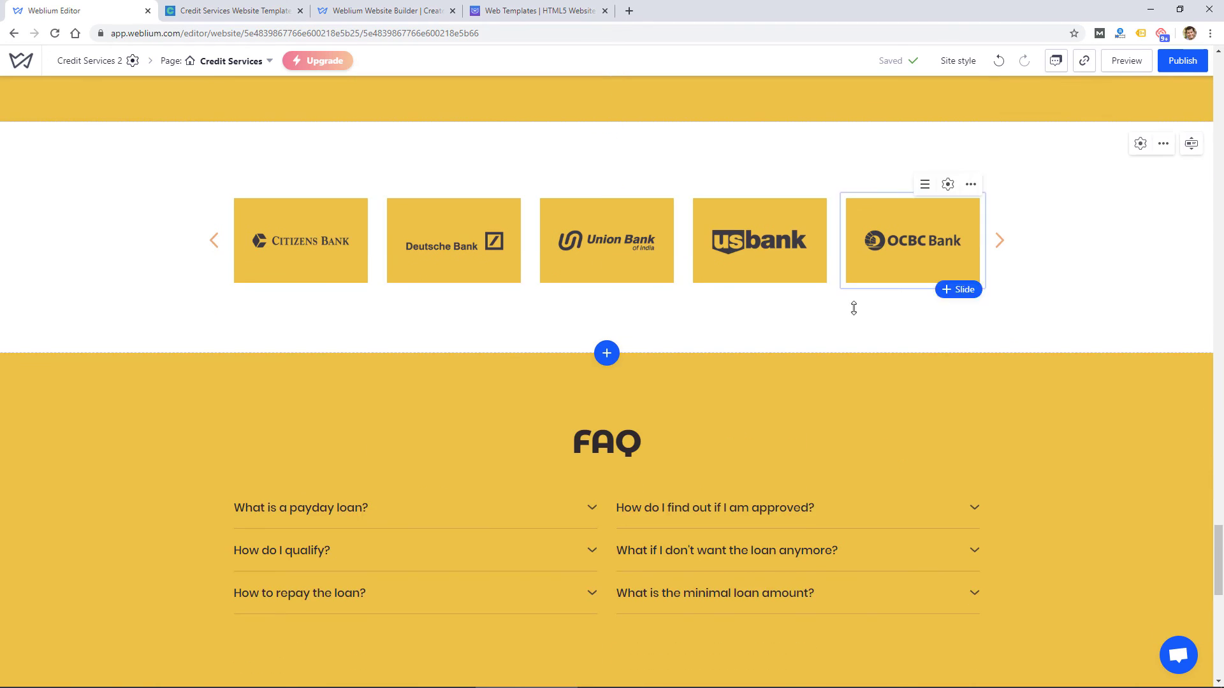
{"action": "scroll", "coordinate": [773, 340], "scroll_direction": "down", "scroll_amount": 5}
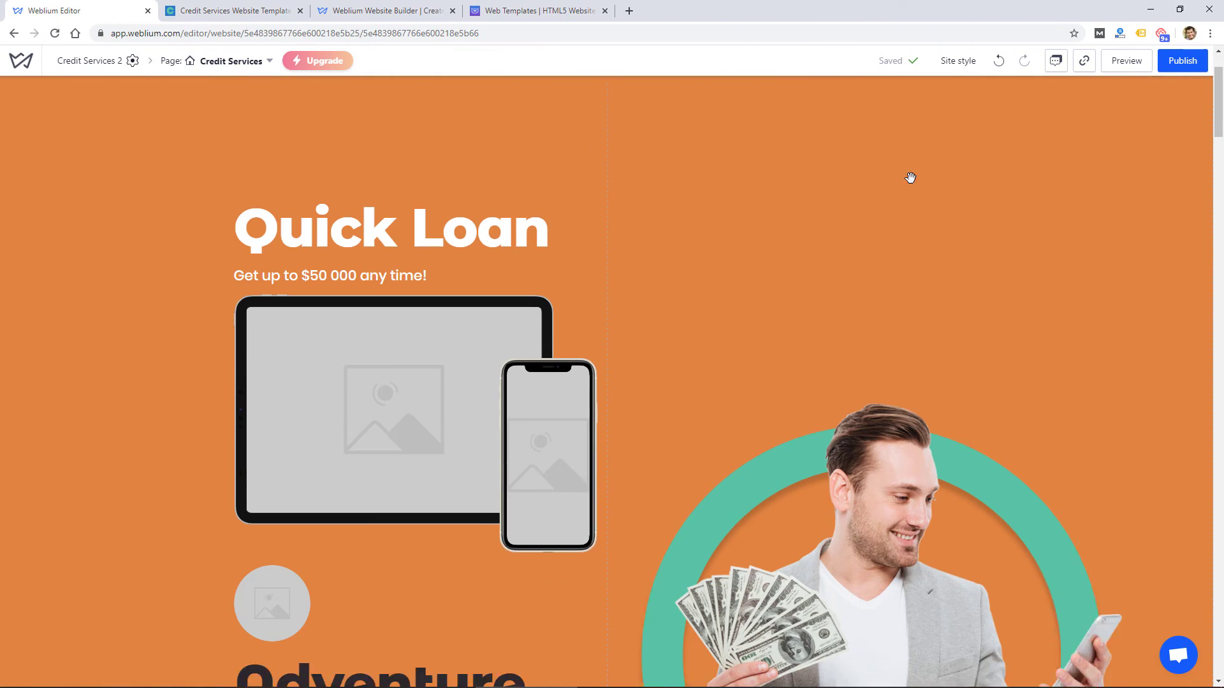
{"action": "scroll", "coordinate": [910, 179], "scroll_direction": "down", "scroll_amount": 3}
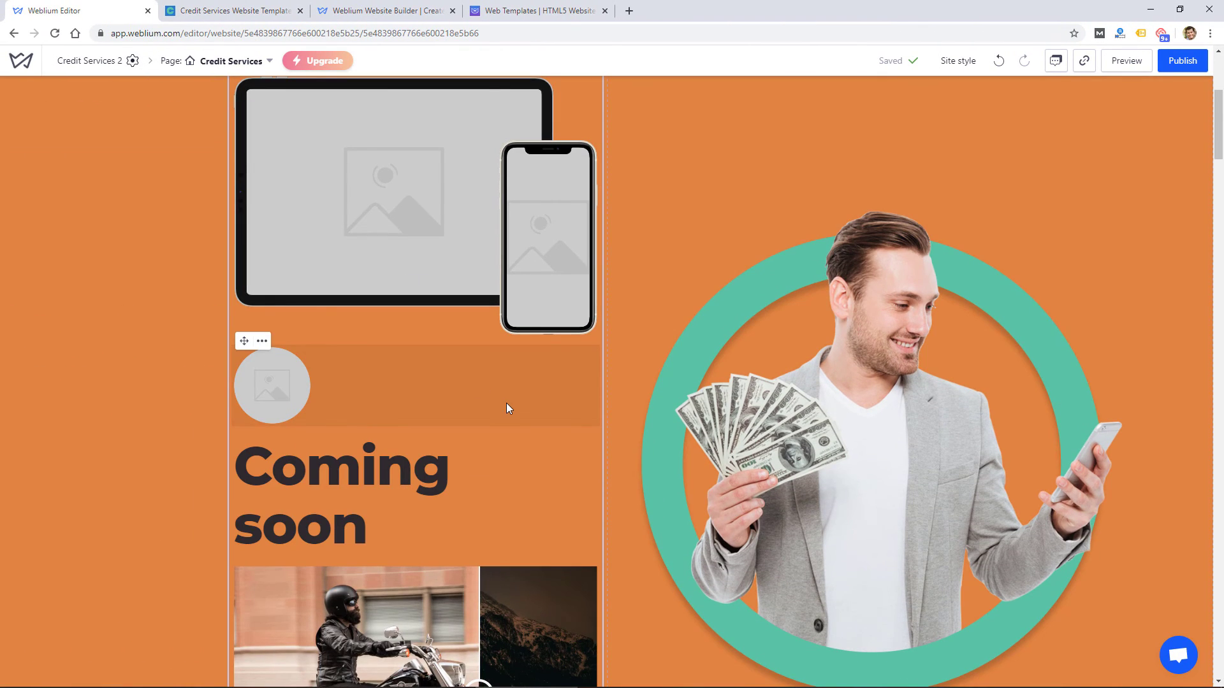
{"action": "scroll", "coordinate": [510, 409], "scroll_direction": "down", "scroll_amount": 3}
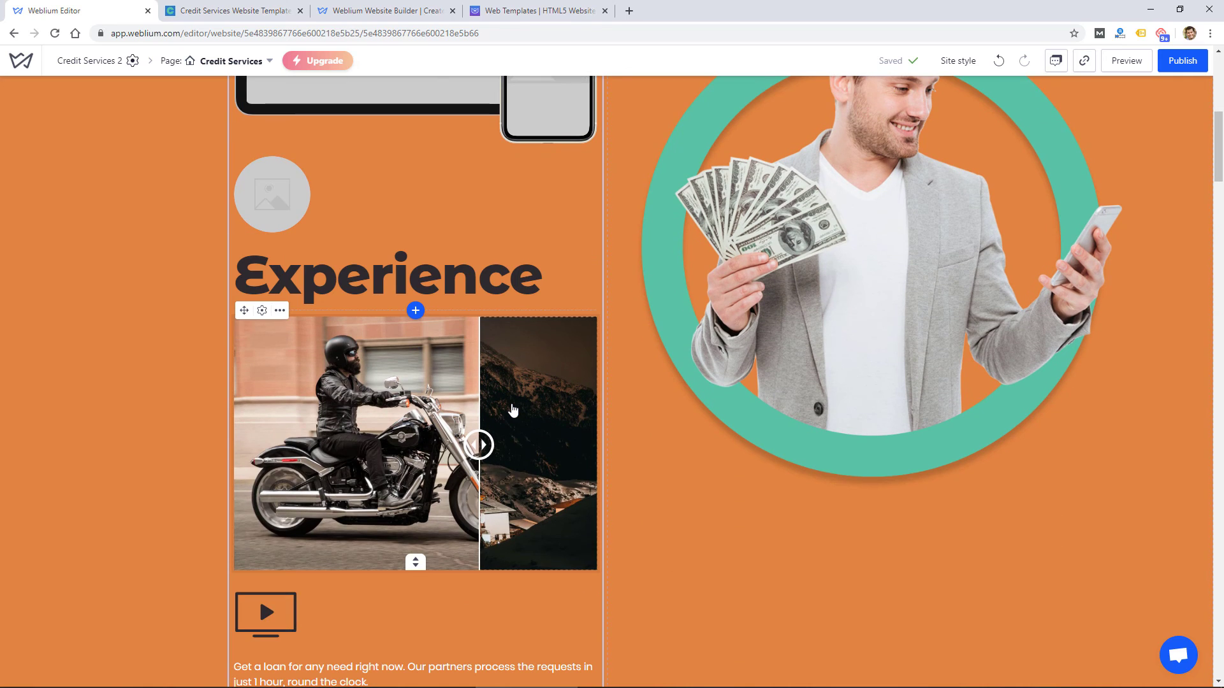
{"action": "scroll", "coordinate": [512, 408], "scroll_direction": "up", "scroll_amount": 3}
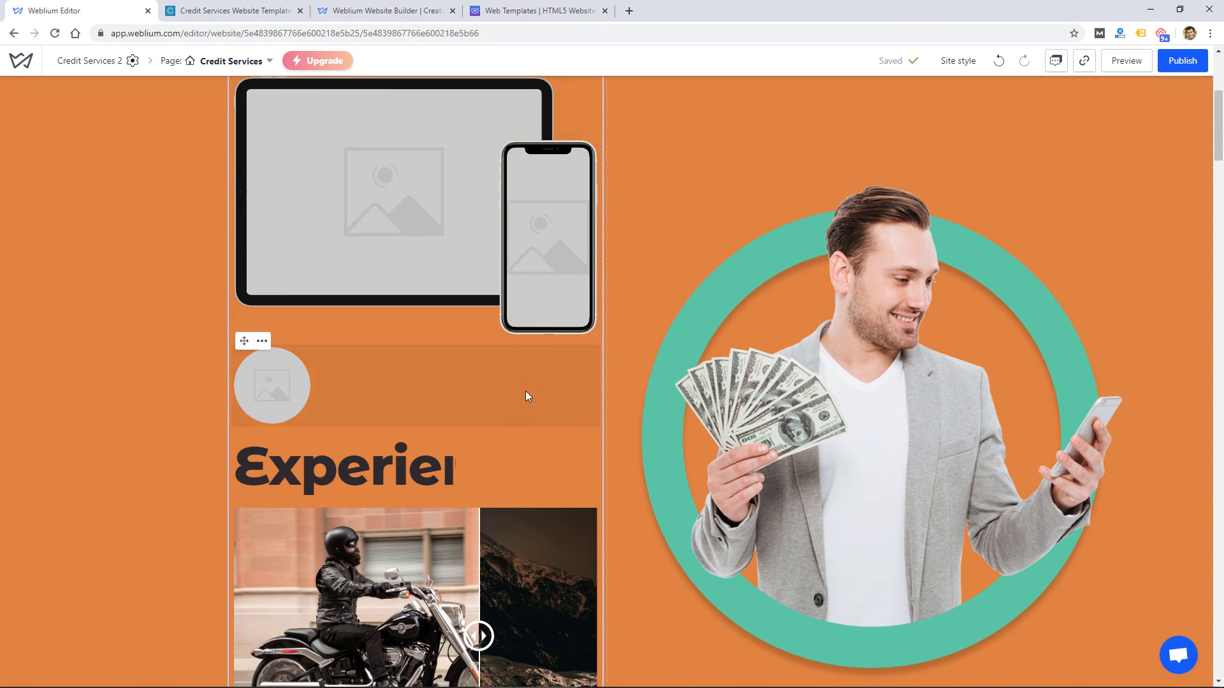
{"action": "scroll", "coordinate": [781, 383], "scroll_direction": "up", "scroll_amount": 3}
{"action": "scroll", "coordinate": [781, 382], "scroll_direction": "down", "scroll_amount": 10}
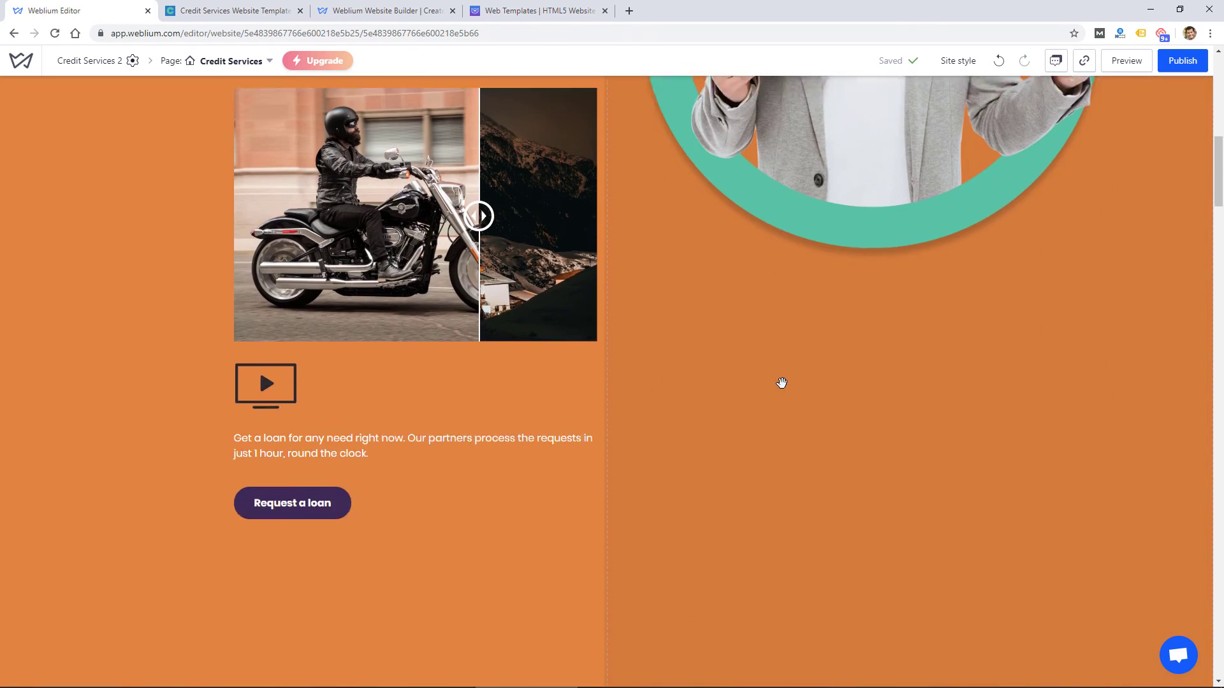
{"action": "scroll", "coordinate": [765, 434], "scroll_direction": "down", "scroll_amount": 5}
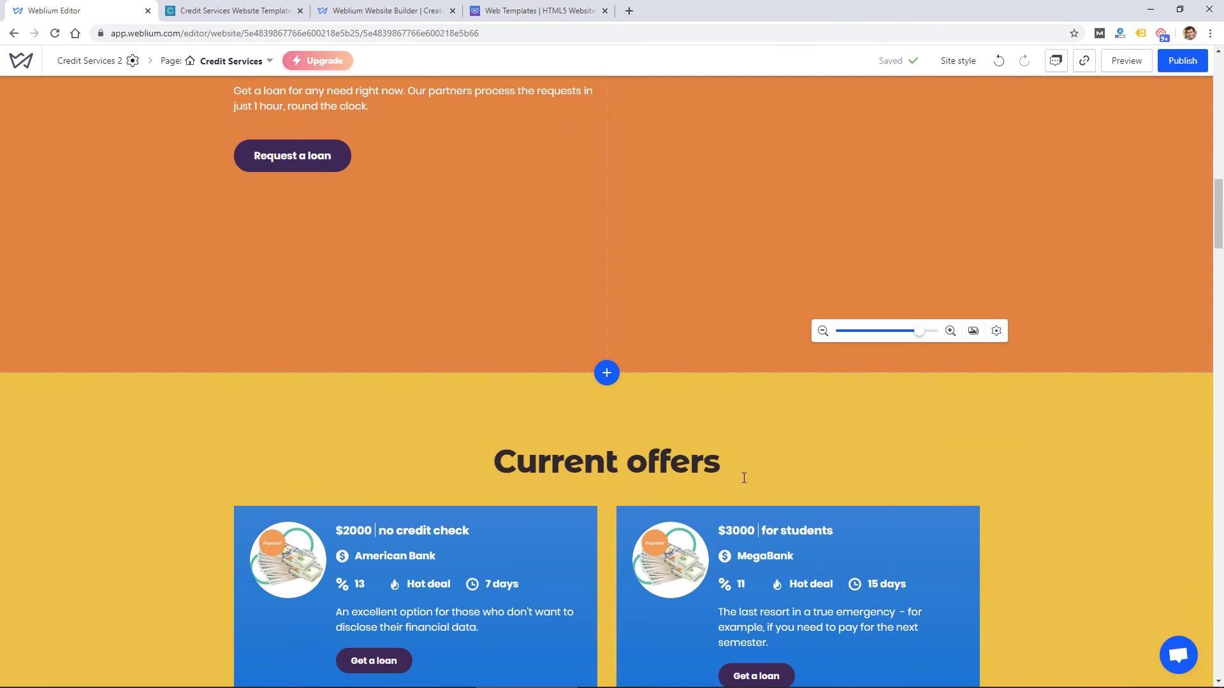
{"action": "scroll", "coordinate": [579, 485], "scroll_direction": "down", "scroll_amount": 2}
{"action": "scroll", "coordinate": [579, 485], "scroll_direction": "up", "scroll_amount": 16}
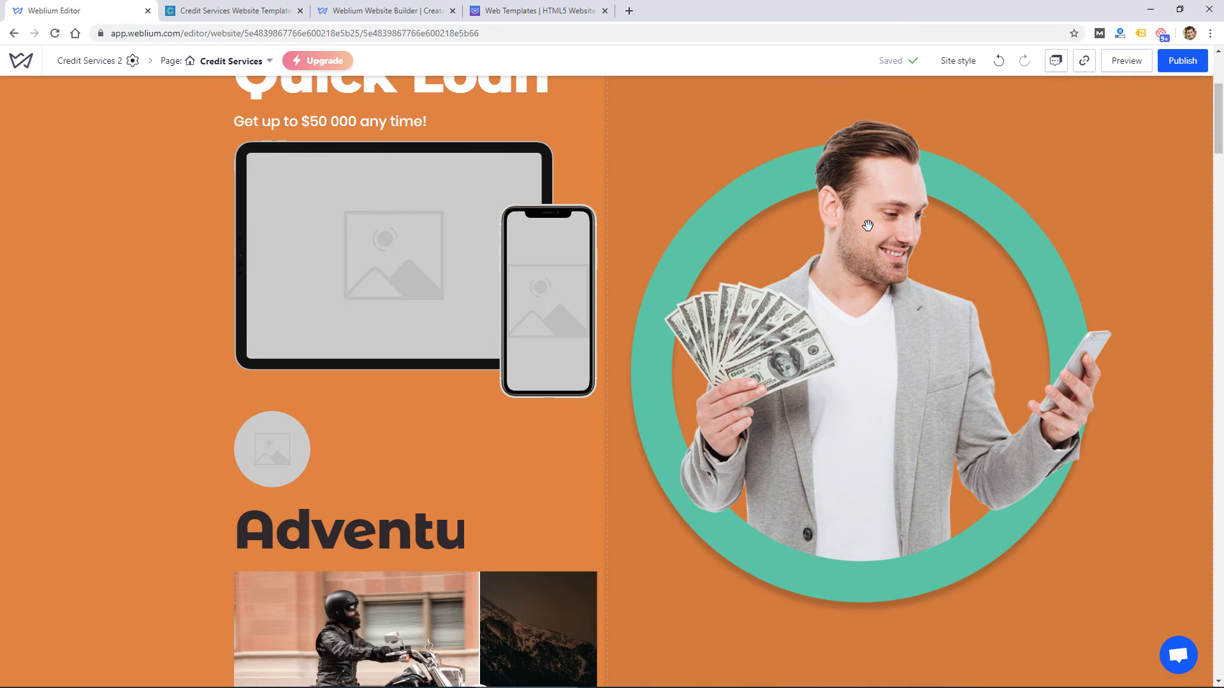
{"action": "scroll", "coordinate": [750, 352], "scroll_direction": "down", "scroll_amount": 10}
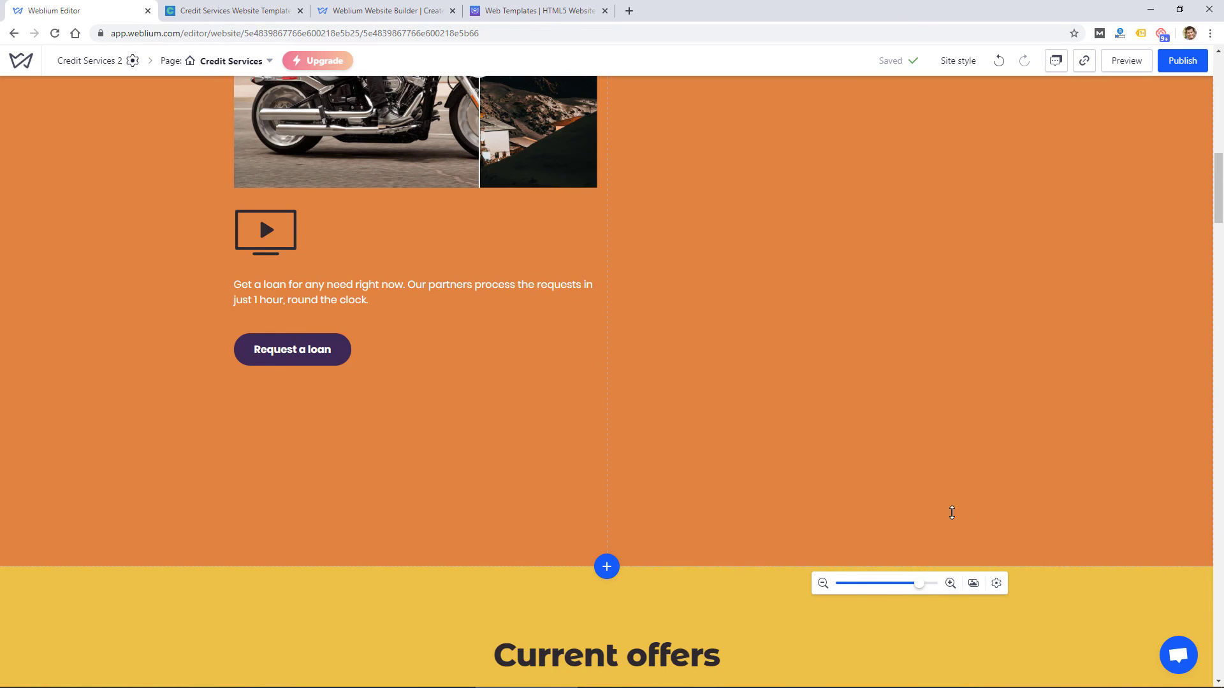
{"action": "scroll", "coordinate": [383, 382], "scroll_direction": "up", "scroll_amount": 1}
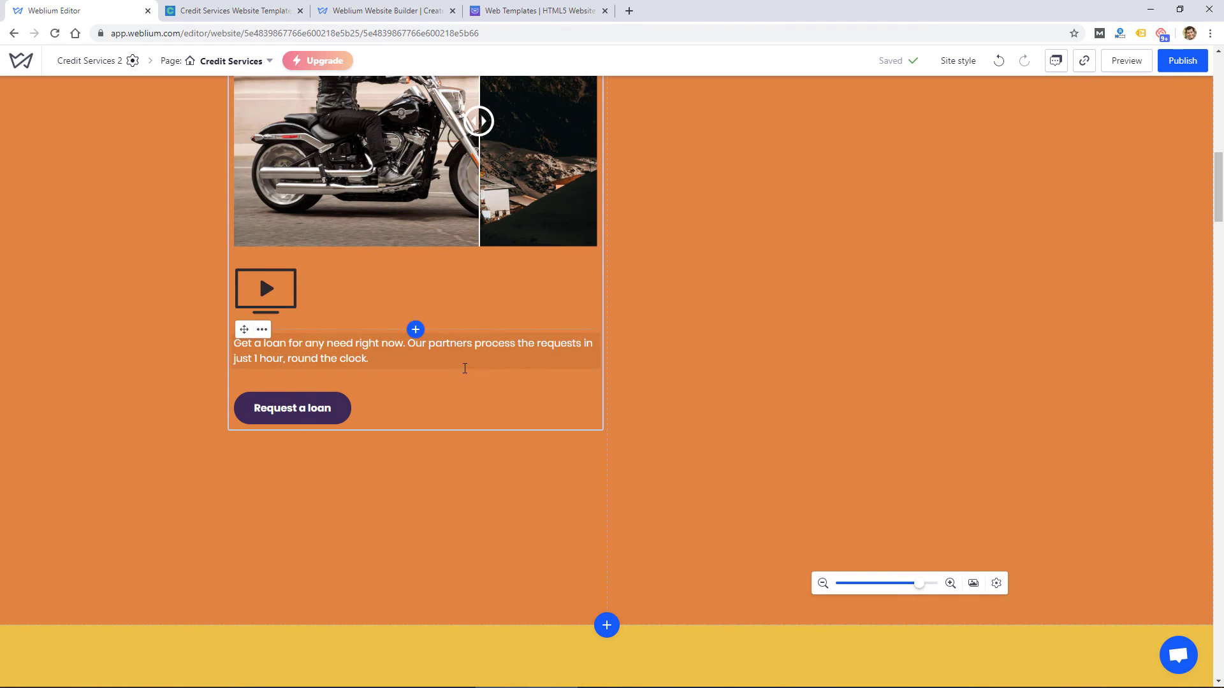
{"action": "scroll", "coordinate": [465, 365], "scroll_direction": "up", "scroll_amount": 1}
{"action": "scroll", "coordinate": [862, 407], "scroll_direction": "down", "scroll_amount": 1}
{"action": "scroll", "coordinate": [862, 406], "scroll_direction": "down", "scroll_amount": 9}
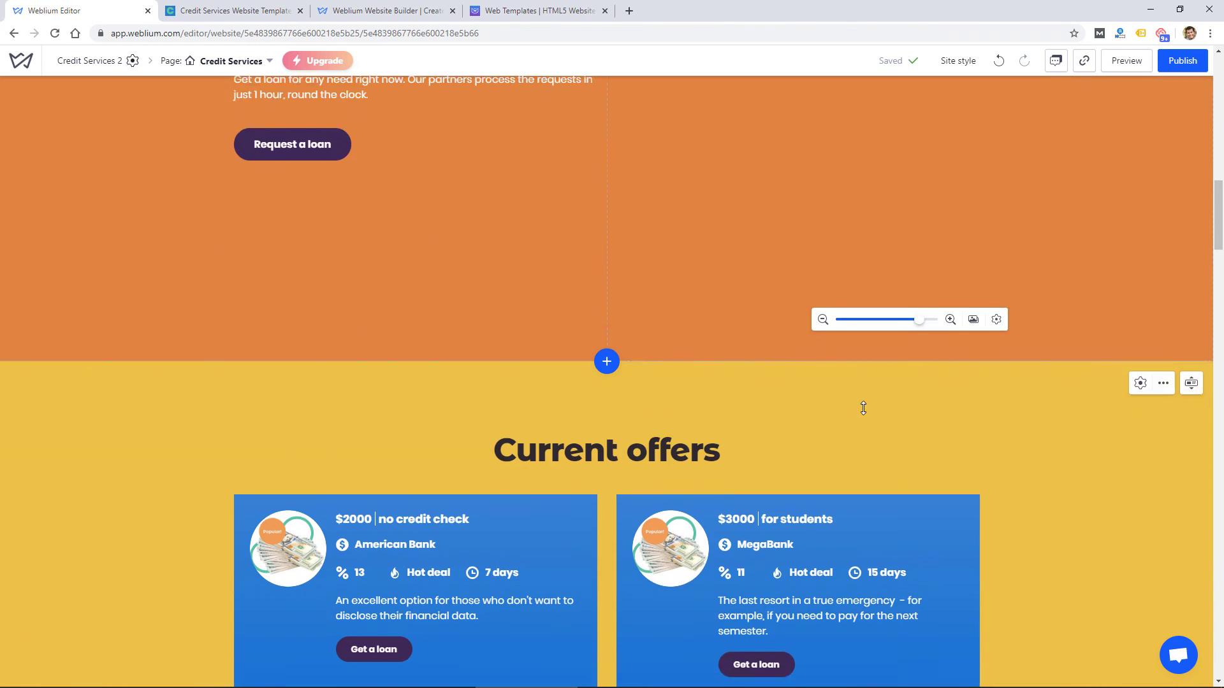
{"action": "scroll", "coordinate": [864, 408], "scroll_direction": "down", "scroll_amount": 4}
{"action": "scroll", "coordinate": [863, 408], "scroll_direction": "down", "scroll_amount": 8}
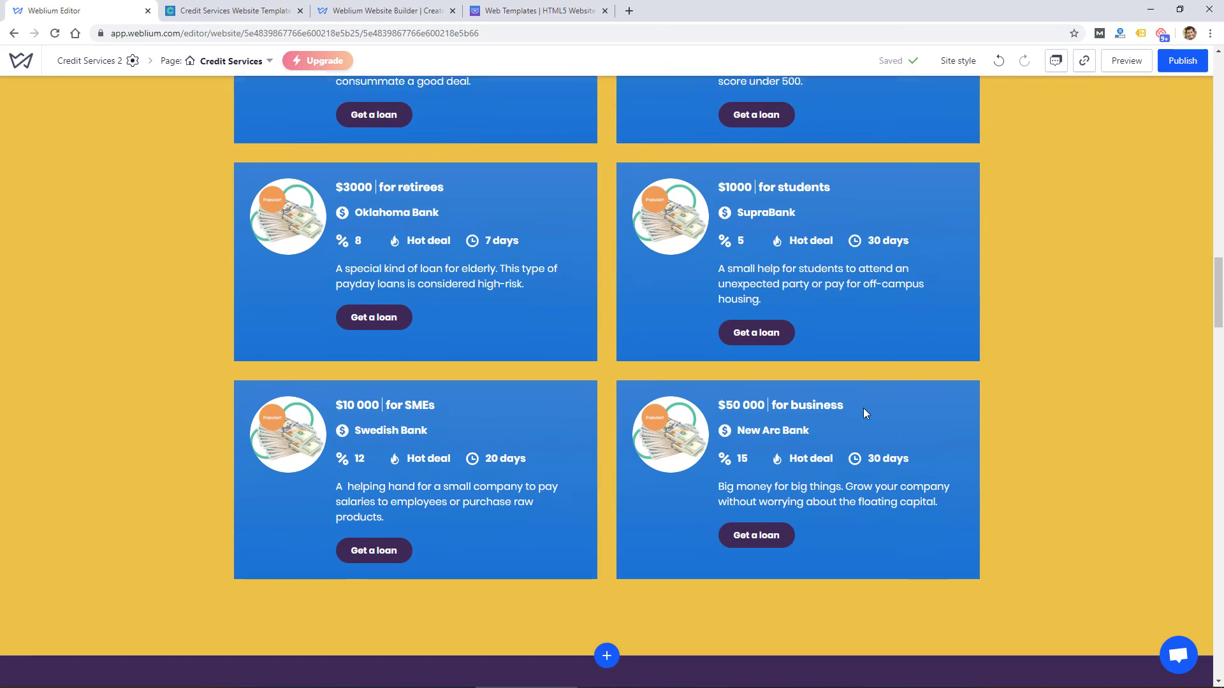
{"action": "scroll", "coordinate": [863, 412], "scroll_direction": "down", "scroll_amount": 4}
{"action": "left_click_drag", "start_coordinate": [1222, 350], "coordinate": [1222, 392]}
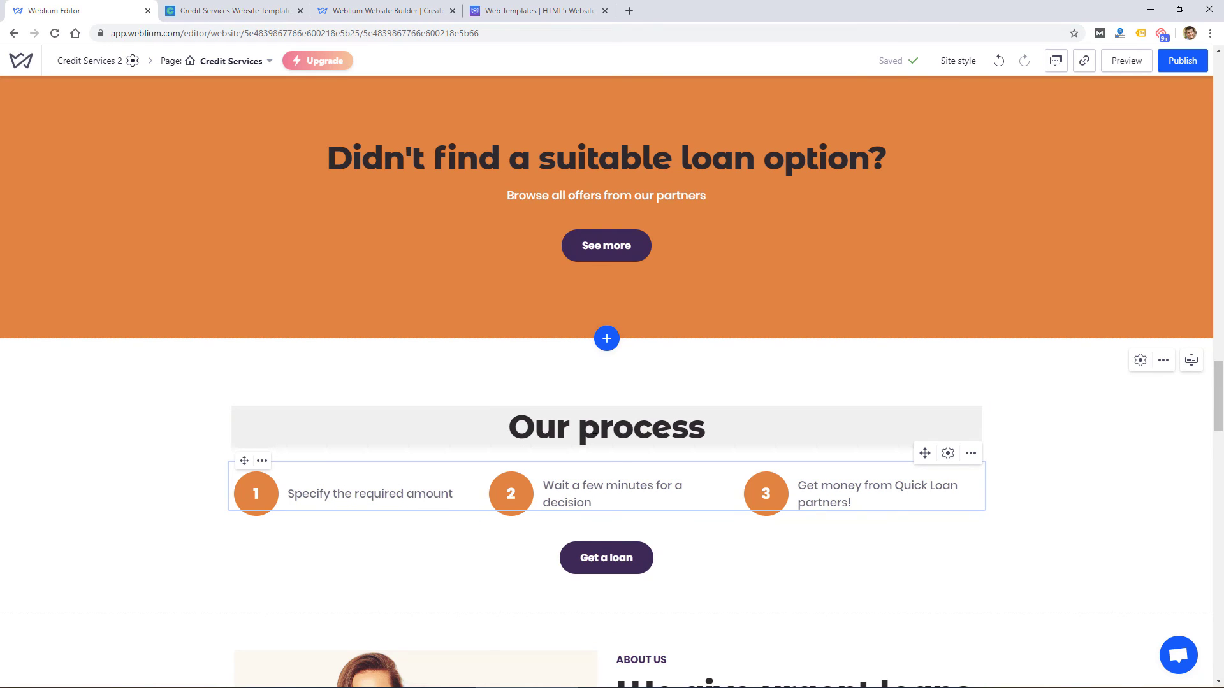
{"action": "scroll", "coordinate": [749, 437], "scroll_direction": "down", "scroll_amount": 4}
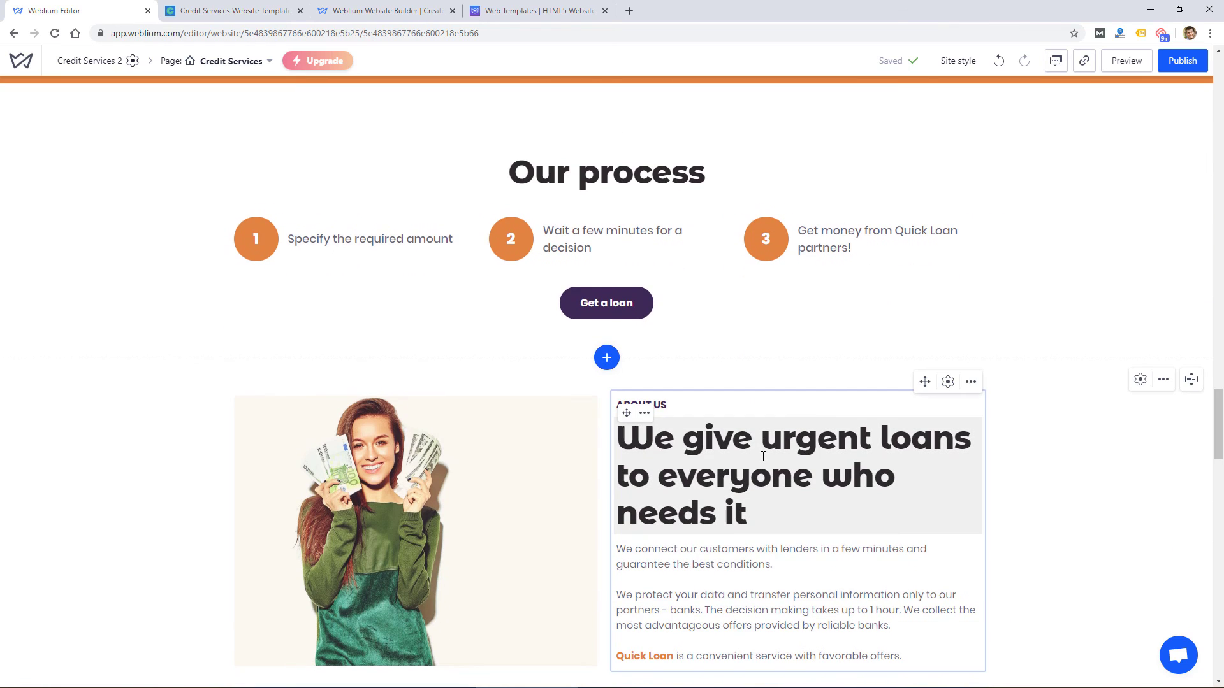
{"action": "scroll", "coordinate": [763, 456], "scroll_direction": "down", "scroll_amount": 4}
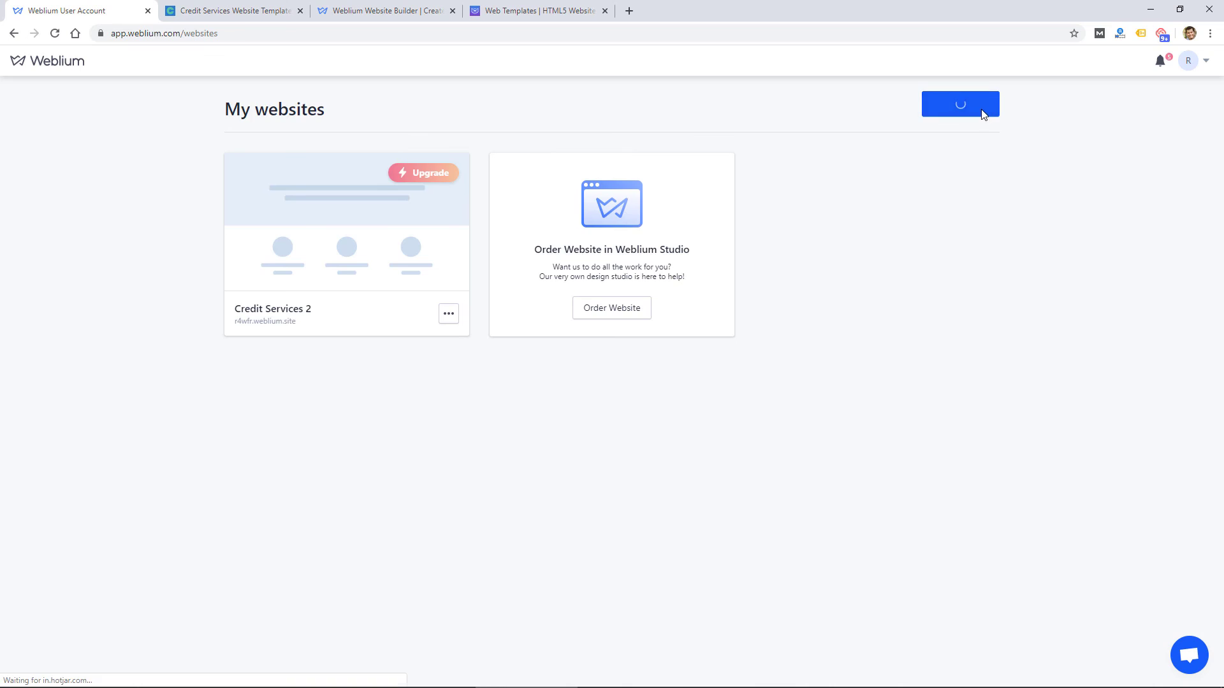
- Start a Valentine's Day template site, add a Video block under 'It's mutual!', and touch up the Happy Valentine's Day heading
{"action": "scroll", "coordinate": [593, 306], "scroll_direction": "down", "scroll_amount": 5}
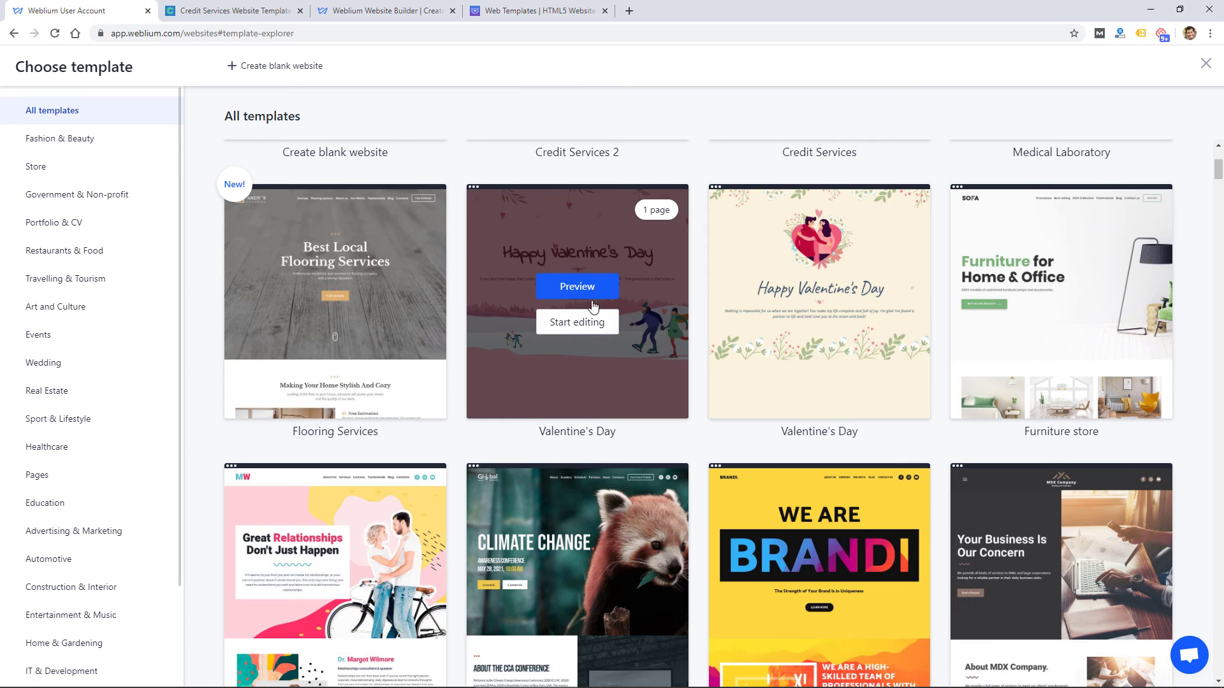
{"action": "left_click", "coordinate": [578, 330]}
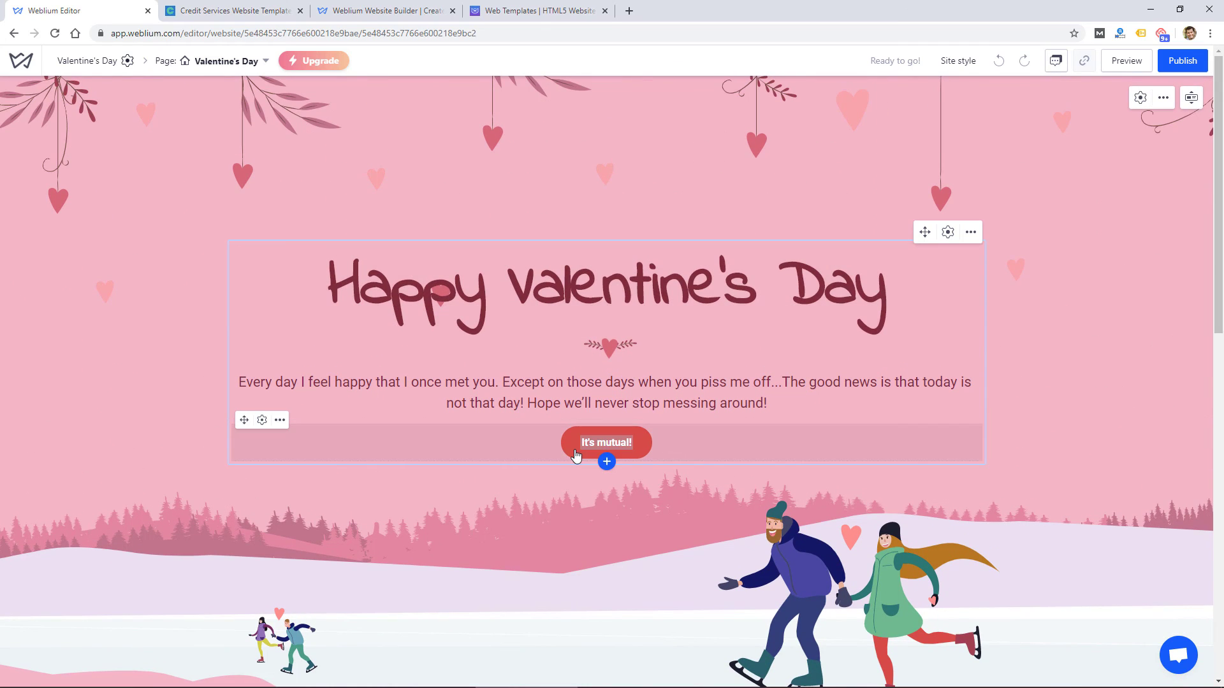
{"action": "left_click", "coordinate": [607, 444]}
{"action": "left_click", "coordinate": [606, 460]}
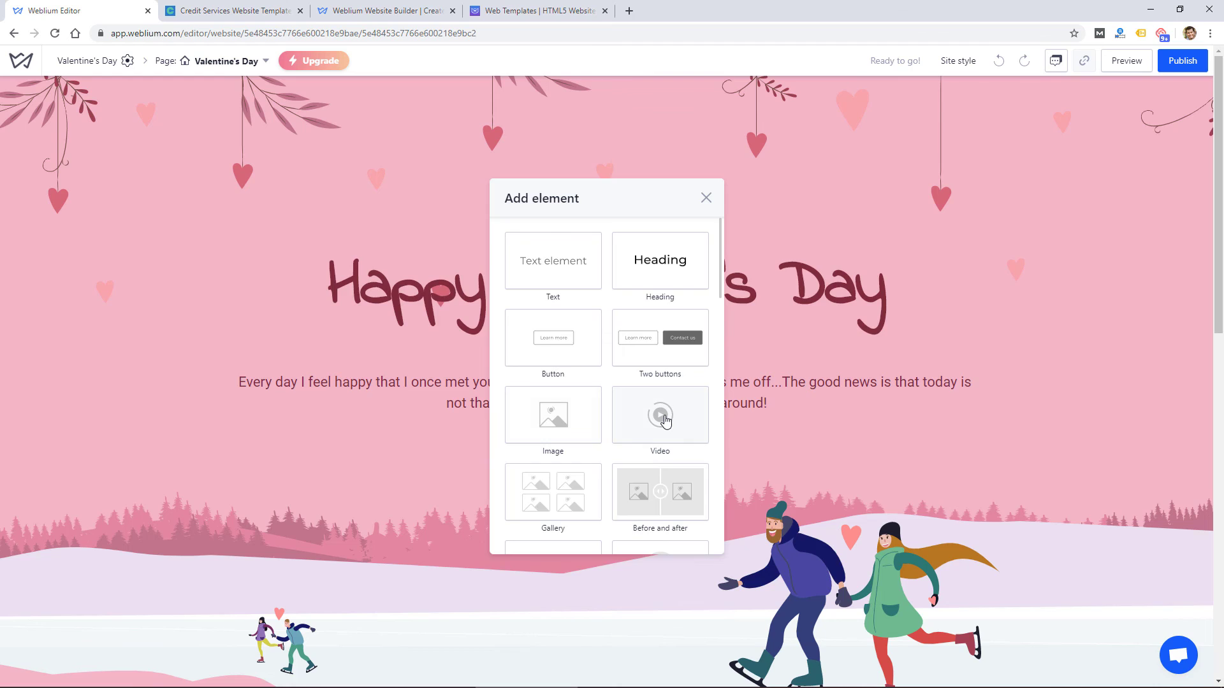
{"action": "left_click", "coordinate": [661, 416]}
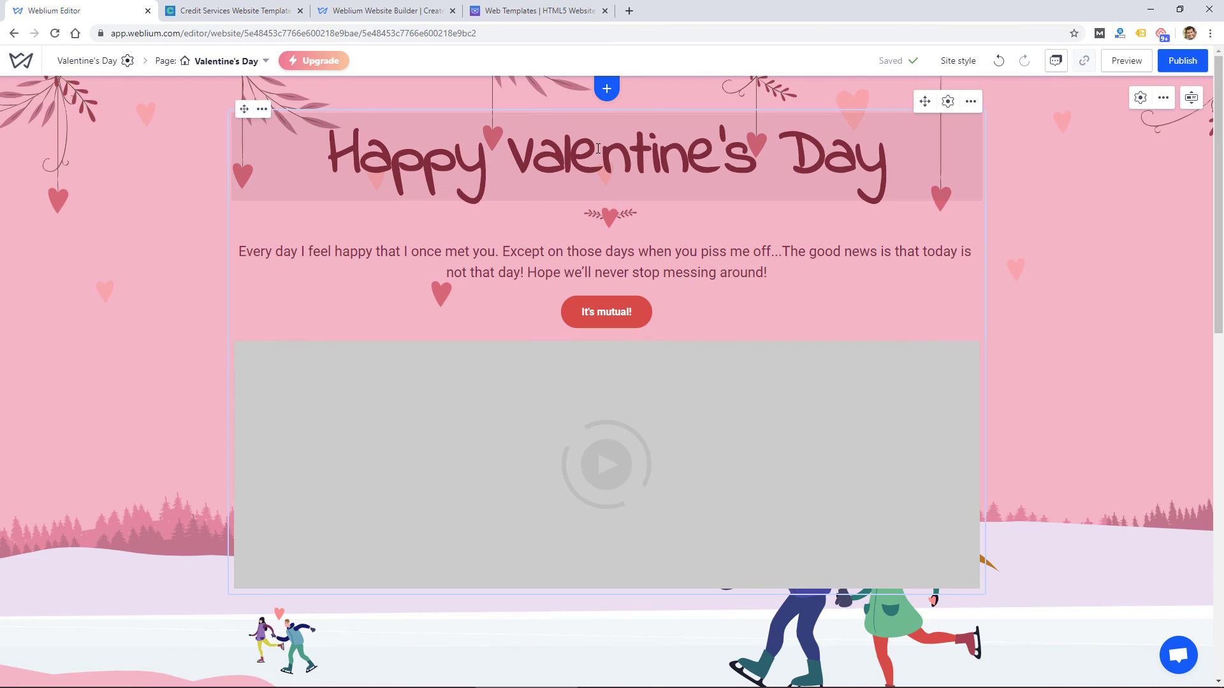
{"action": "left_click", "coordinate": [598, 148]}
{"action": "left_click", "coordinate": [630, 377]}
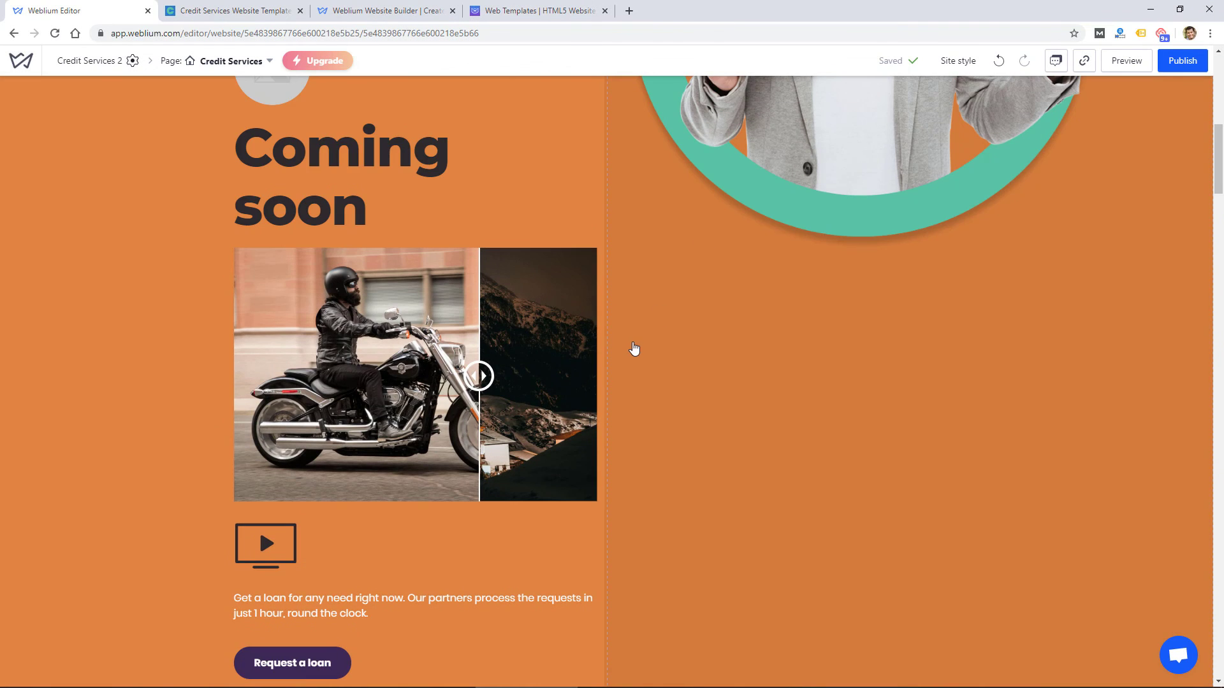
- Scroll the Creative Agency preview down to its Experience, Support and Technologies advantages
{"action": "scroll", "coordinate": [634, 347], "scroll_direction": "up", "scroll_amount": 2}
{"action": "scroll", "coordinate": [488, 489], "scroll_direction": "up", "scroll_amount": 7}
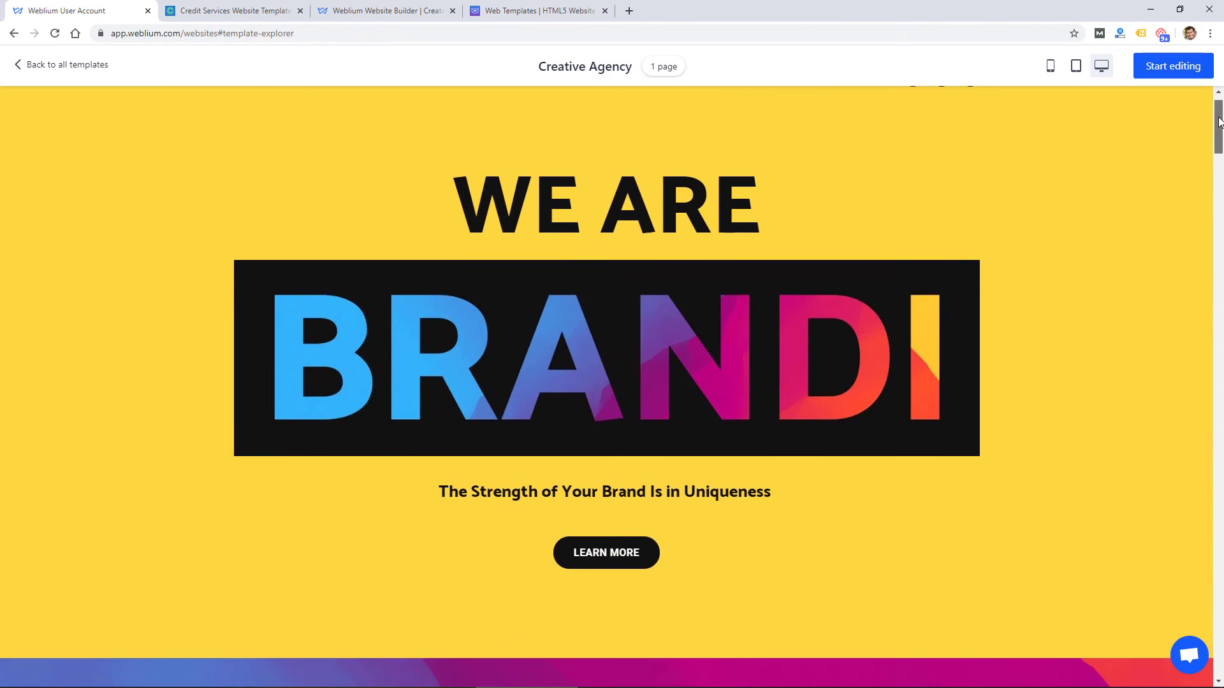
{"action": "left_click_drag", "start_coordinate": [1219, 118], "coordinate": [1219, 182]}
{"action": "scroll", "coordinate": [612, 382], "scroll_direction": "down", "scroll_amount": 3}
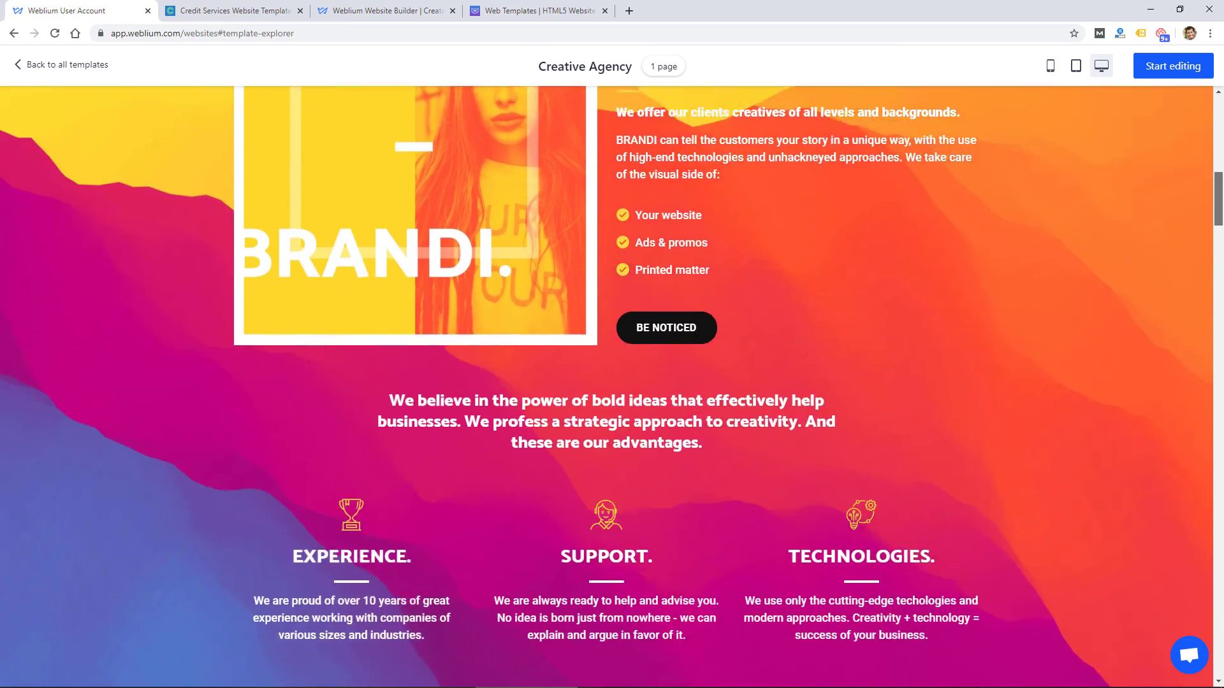
- Browse the Creative Agency preview down to its 'We love working with brands' section
{"action": "scroll", "coordinate": [389, 364], "scroll_direction": "down", "scroll_amount": 6}
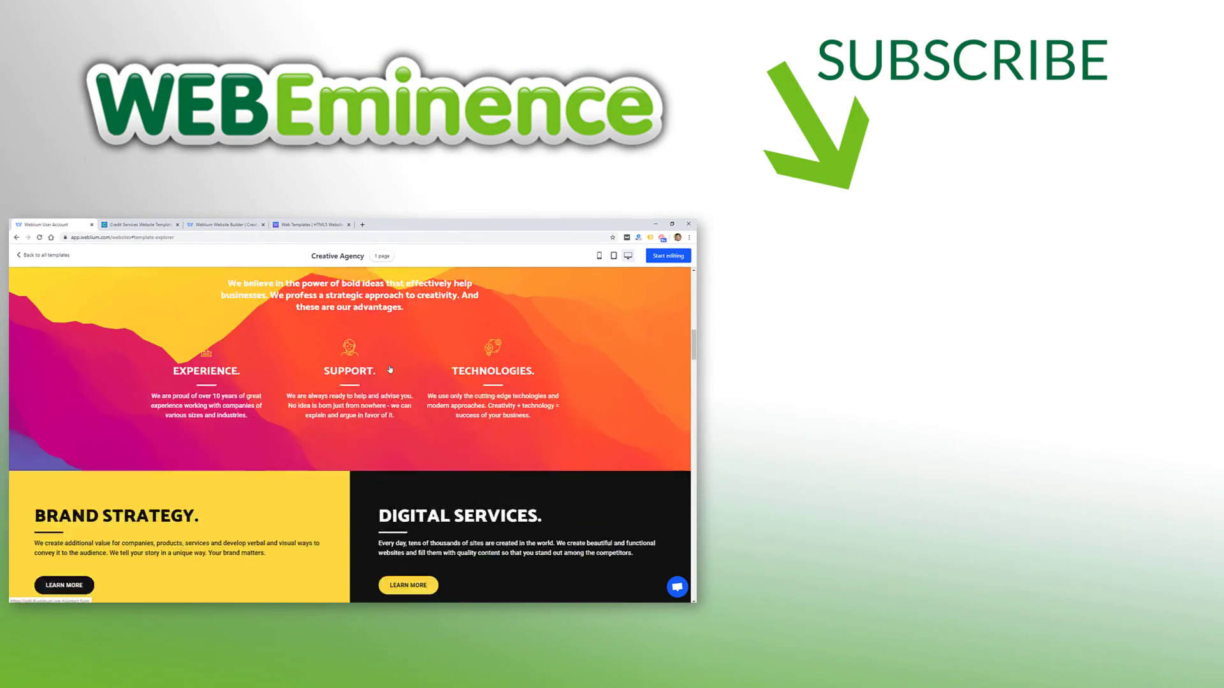
{"action": "left_click", "coordinate": [409, 451]}
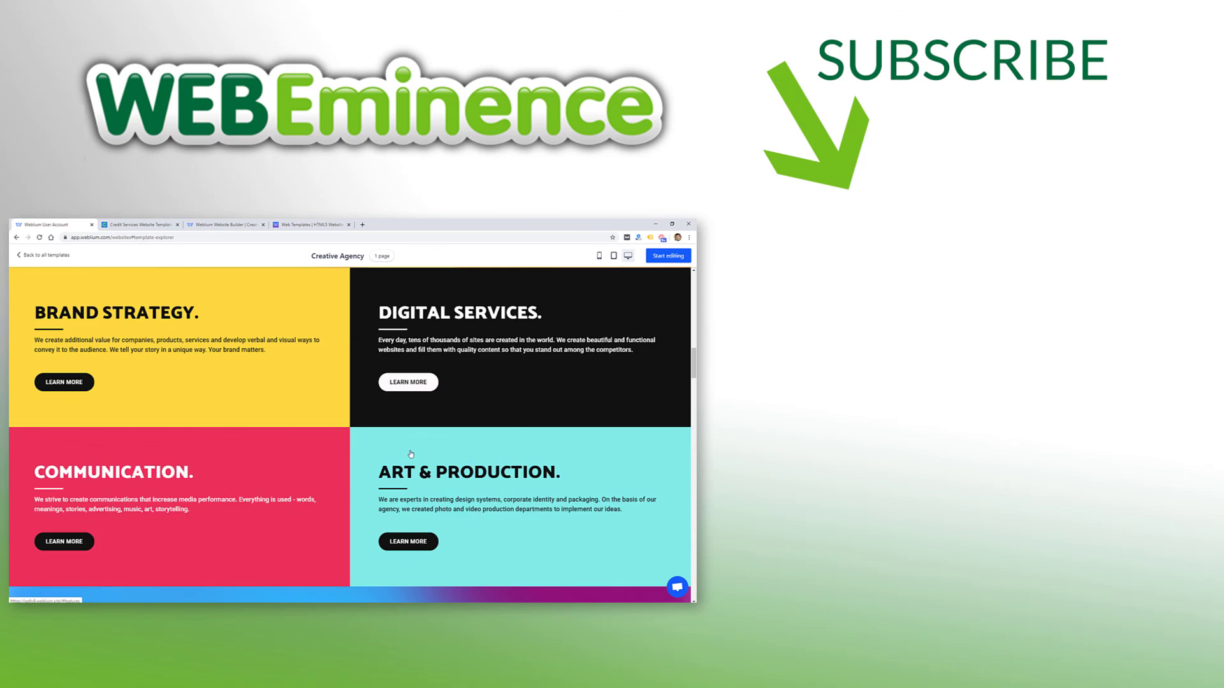
{"action": "scroll", "coordinate": [569, 408], "scroll_direction": "down", "scroll_amount": 5}
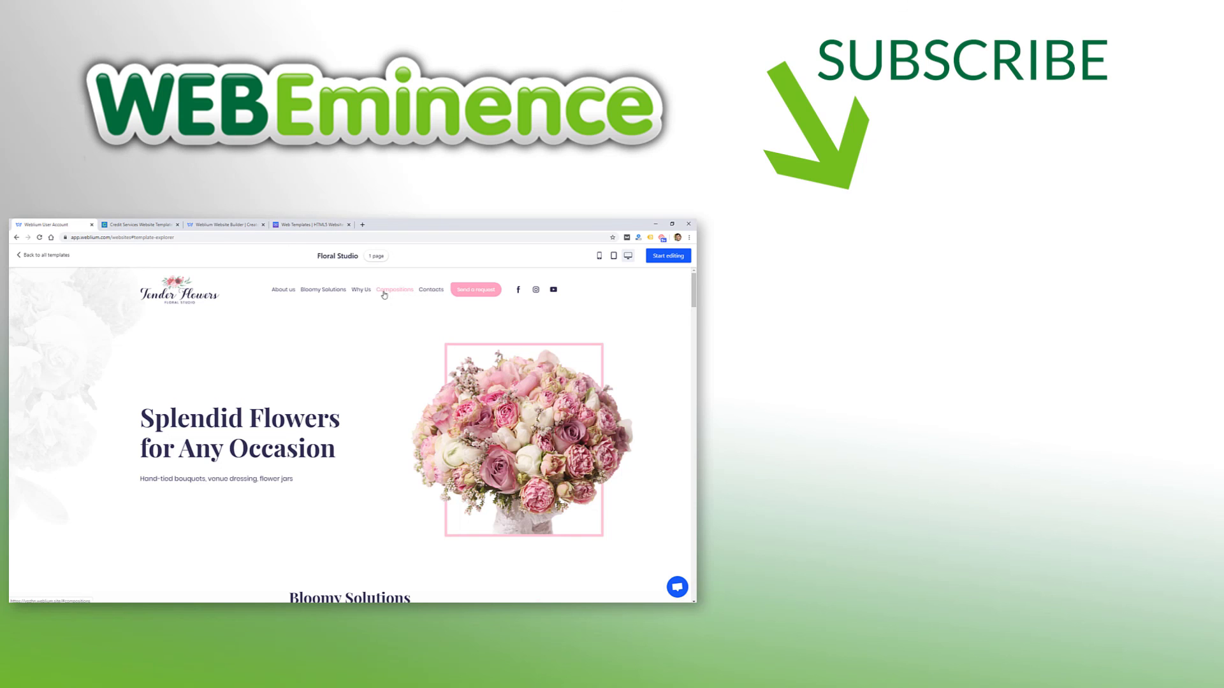
- Jump to Why Us in the Floral Studio preview and scroll to the Dusty Pinks, Baby Blue and Lavender Shades cards
{"action": "left_click", "coordinate": [361, 290]}
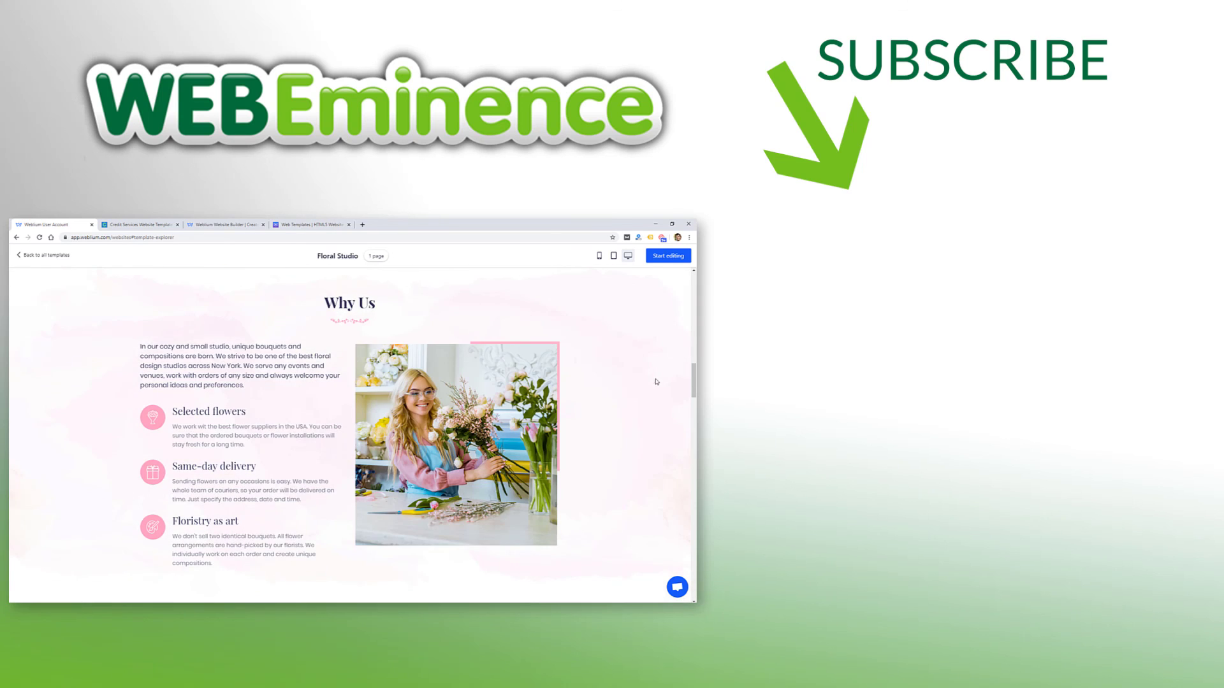
{"action": "left_click_drag", "start_coordinate": [694, 374], "coordinate": [695, 417]}
{"action": "scroll", "coordinate": [518, 438], "scroll_direction": "down", "scroll_amount": 5}
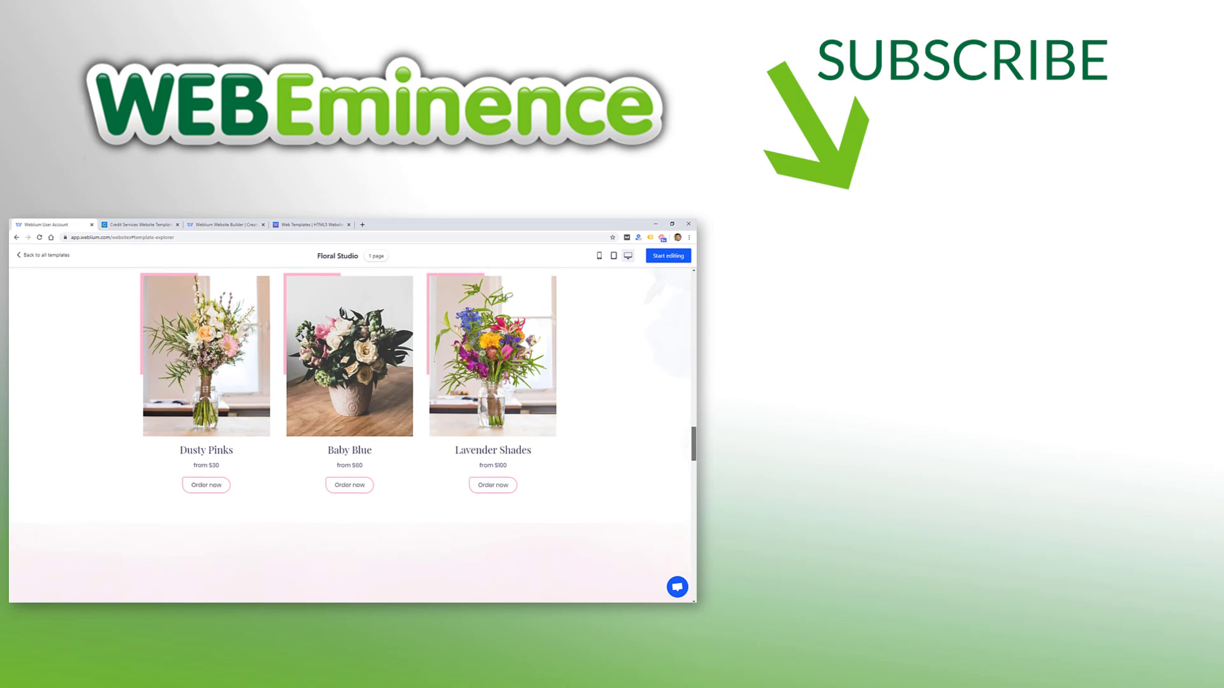